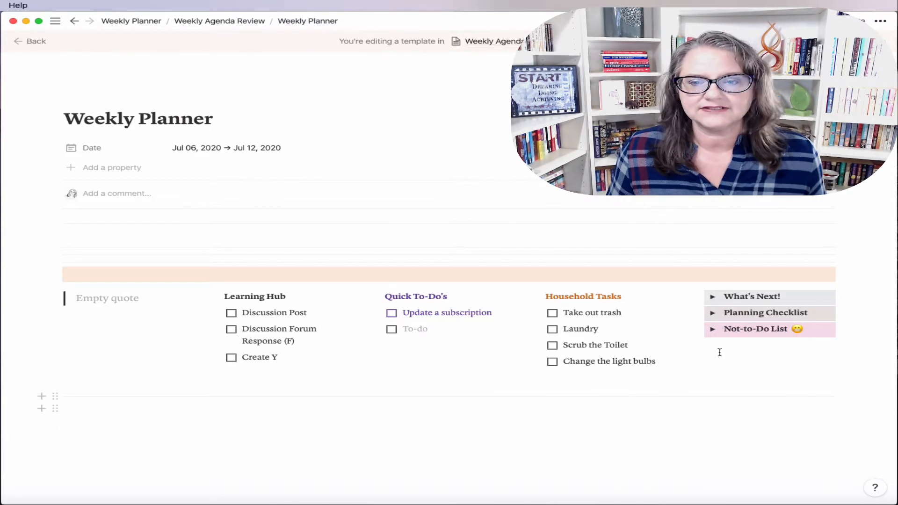
Step: Expand and collapse the What's Next!, Planning Checklist and Not-to-Do List toggles
{"action": "left_click", "coordinate": [711, 298]}
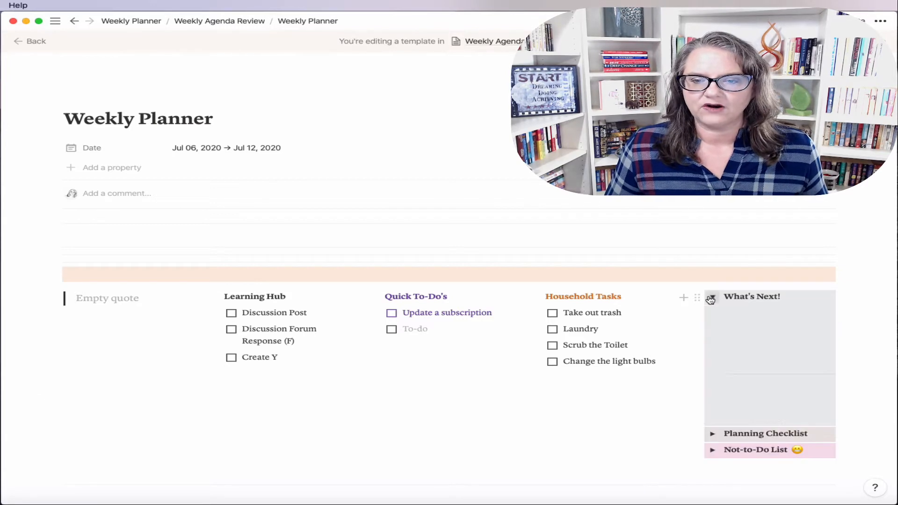
{"action": "left_click", "coordinate": [711, 298]}
{"action": "left_click", "coordinate": [711, 313]}
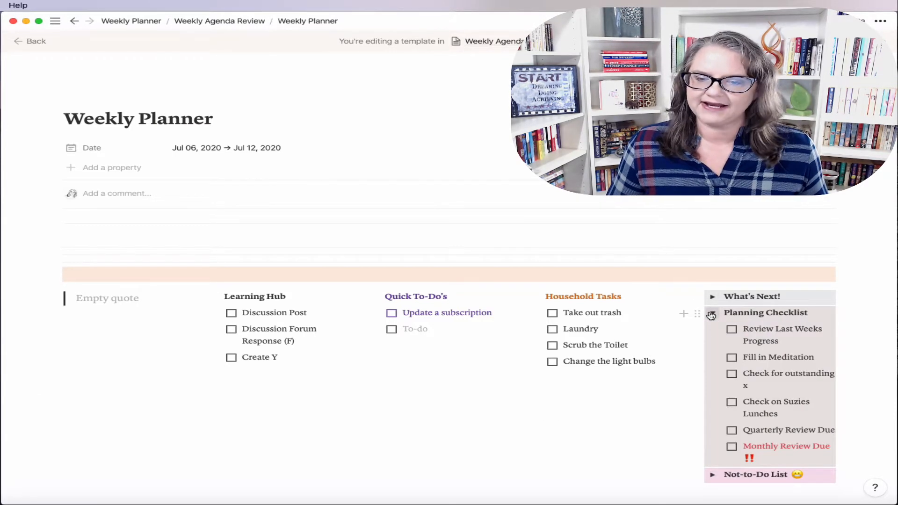
{"action": "left_click", "coordinate": [711, 315]}
{"action": "left_click", "coordinate": [713, 330]}
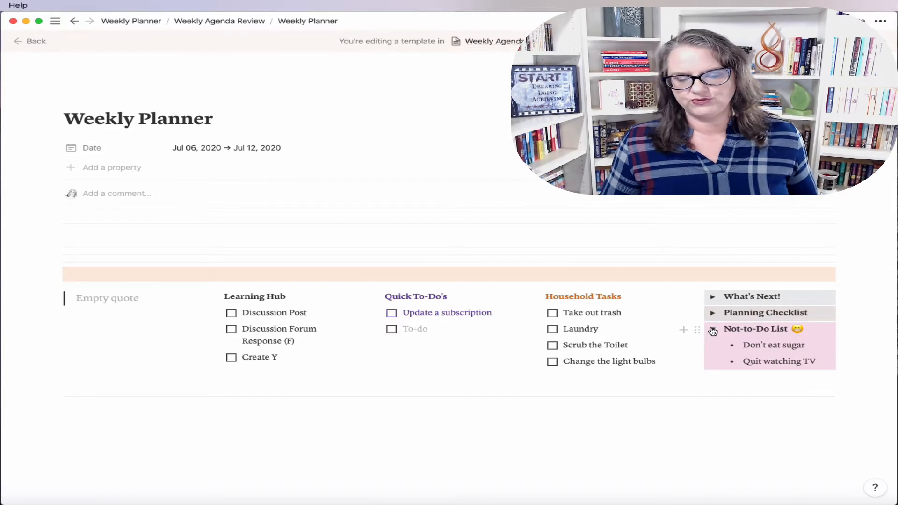
{"action": "left_click", "coordinate": [712, 330]}
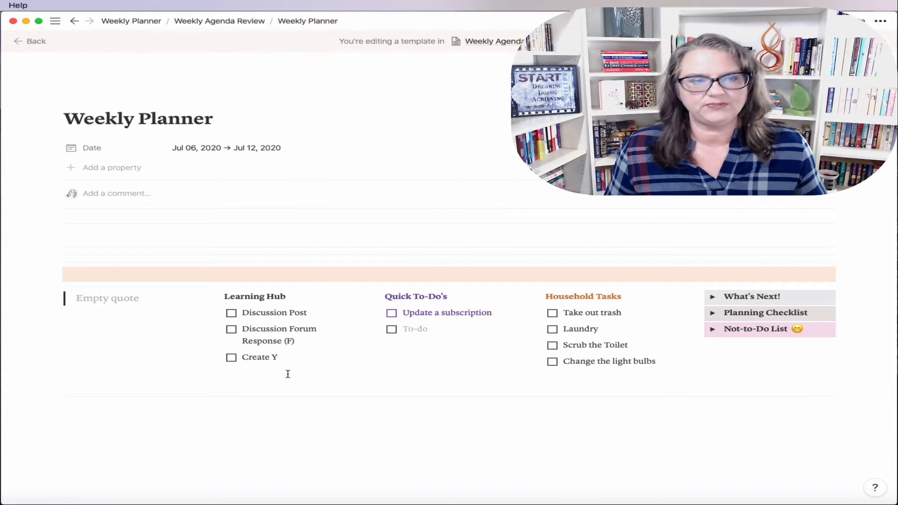
Step: Place the cursor in the empty blocks above and below the columns
{"action": "left_click", "coordinate": [98, 235]}
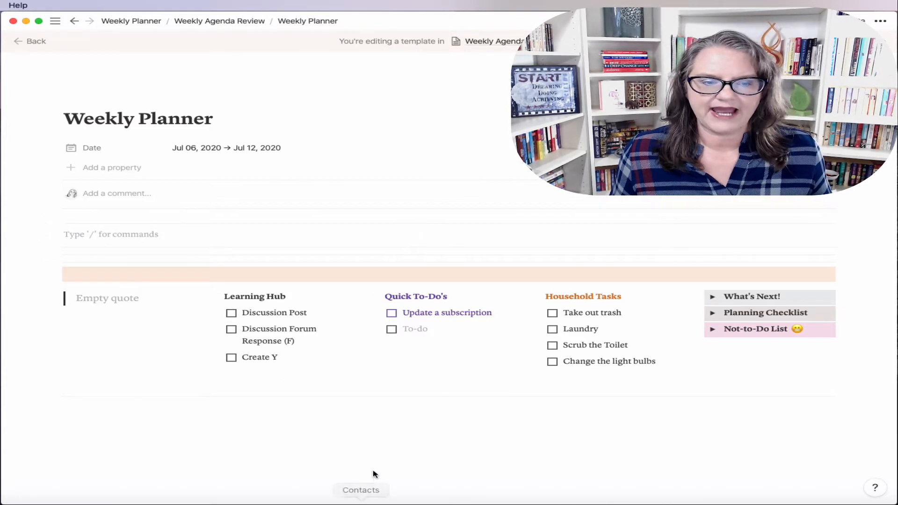
{"action": "scroll", "coordinate": [372, 472], "scroll_direction": "down", "scroll_amount": 3}
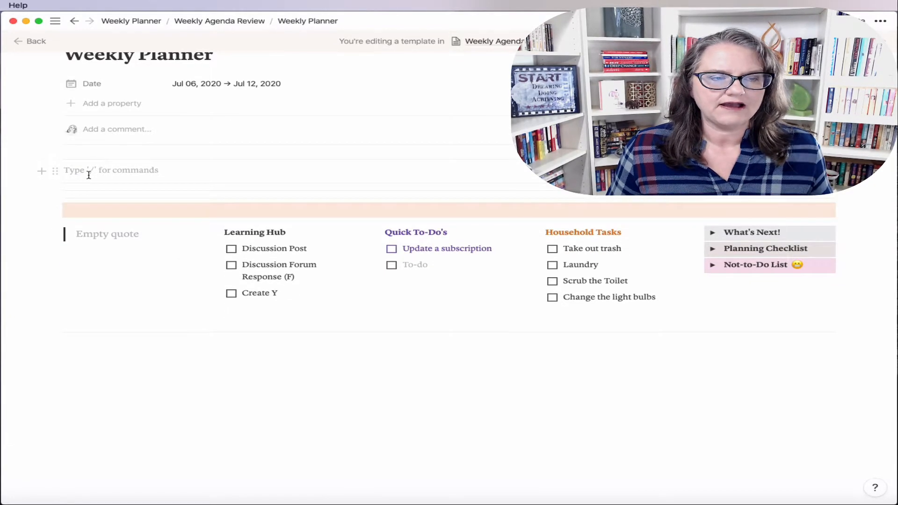
{"action": "left_click", "coordinate": [96, 344]}
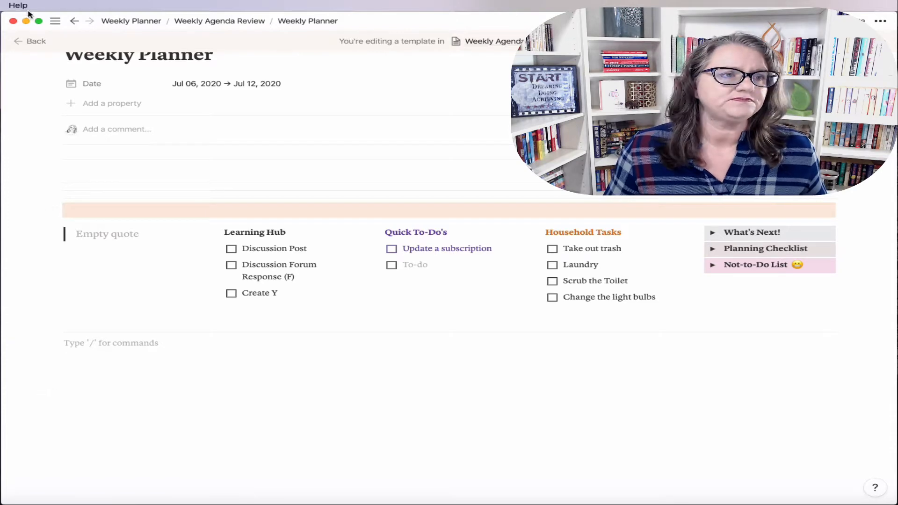
Step: Return to the template preview, reopen it as a full page, and pin the sidebar
{"action": "left_click", "coordinate": [21, 43]}
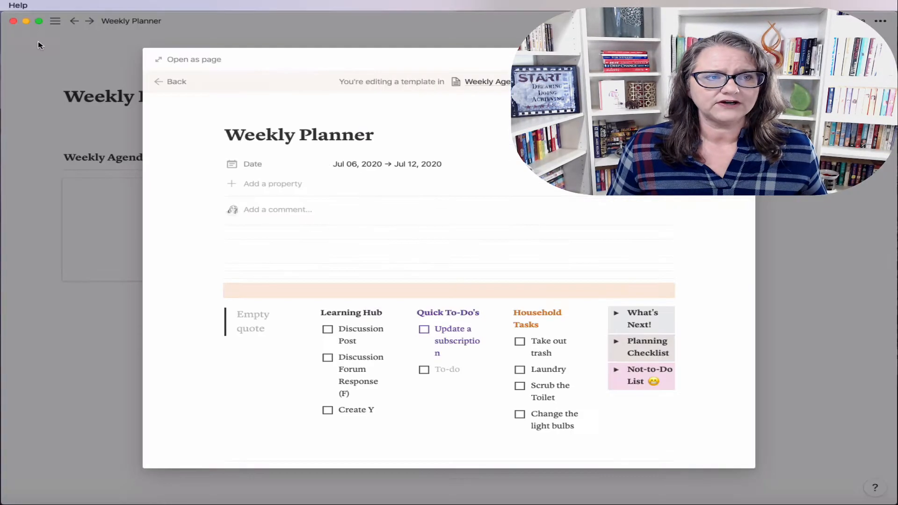
{"action": "left_click", "coordinate": [185, 60]}
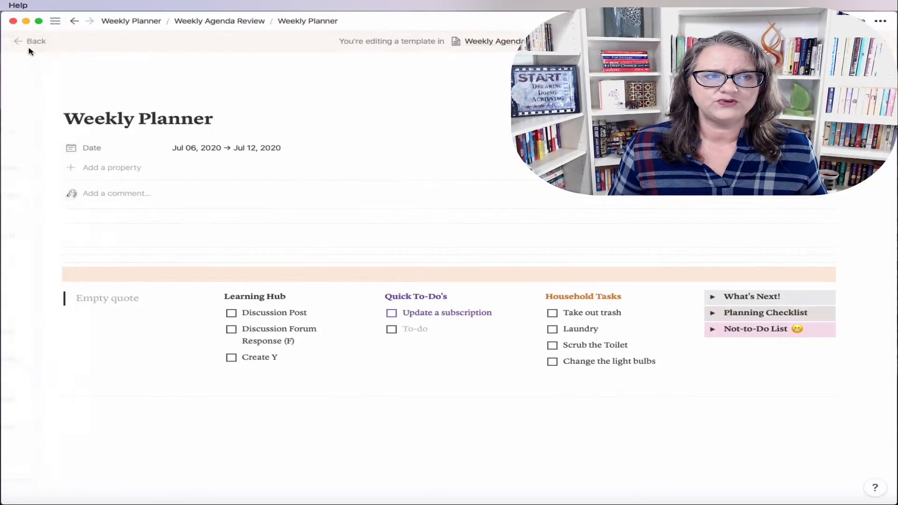
{"action": "left_click", "coordinate": [55, 21]}
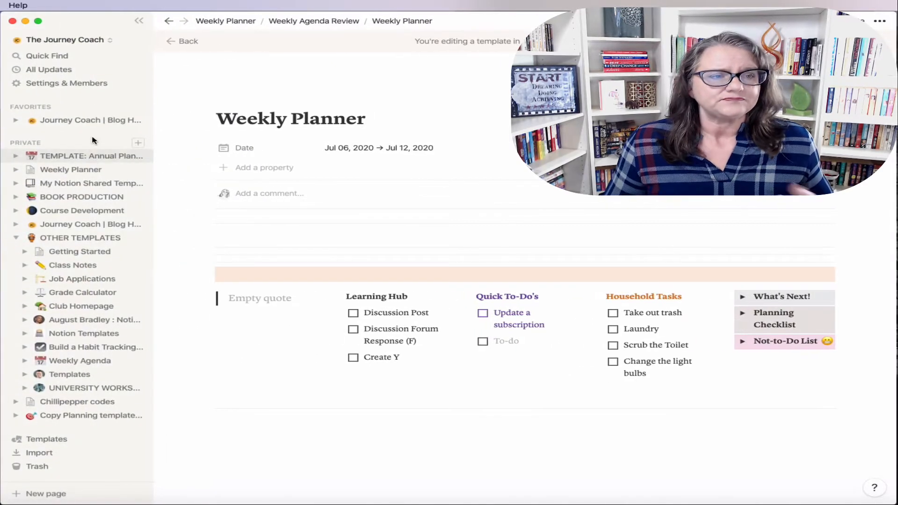
Step: Switch to the other workspace and open the July 6 - July 12 favourite page
{"action": "left_click", "coordinate": [66, 40]}
{"action": "left_click", "coordinate": [75, 65]}
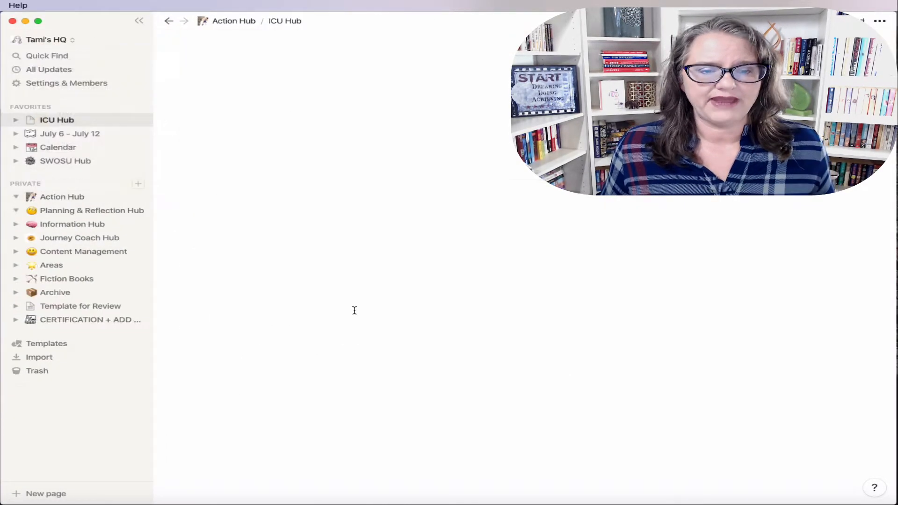
{"action": "left_click", "coordinate": [56, 133]}
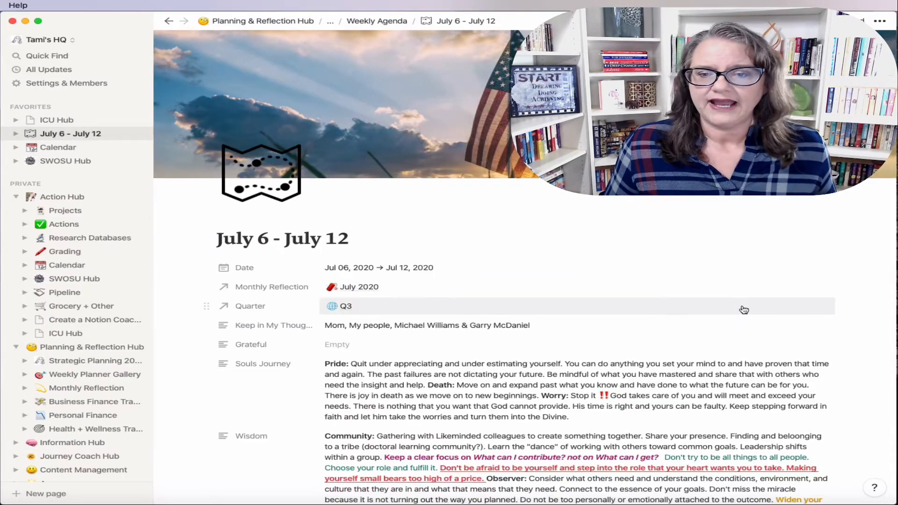
{"action": "scroll", "coordinate": [741, 309], "scroll_direction": "down", "scroll_amount": 15}
{"action": "scroll", "coordinate": [742, 307], "scroll_direction": "down", "scroll_amount": 2}
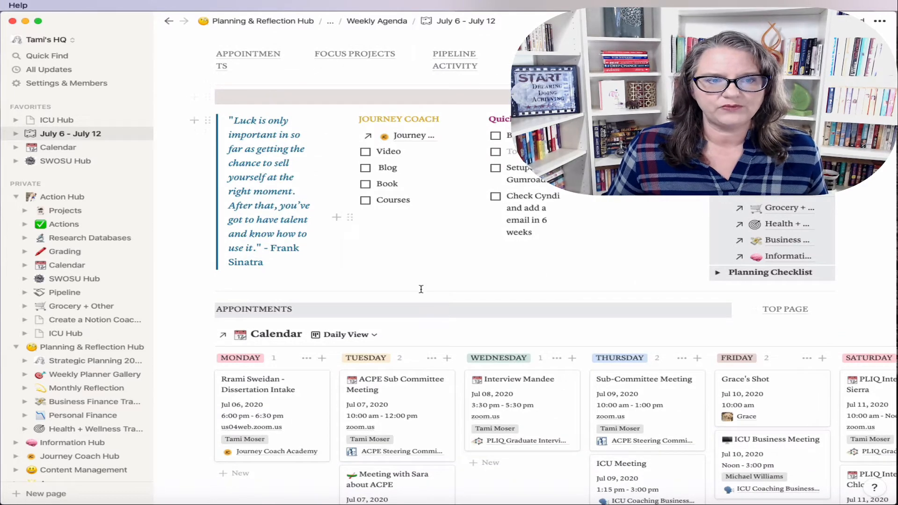
{"action": "scroll", "coordinate": [463, 301], "scroll_direction": "down", "scroll_amount": 10}
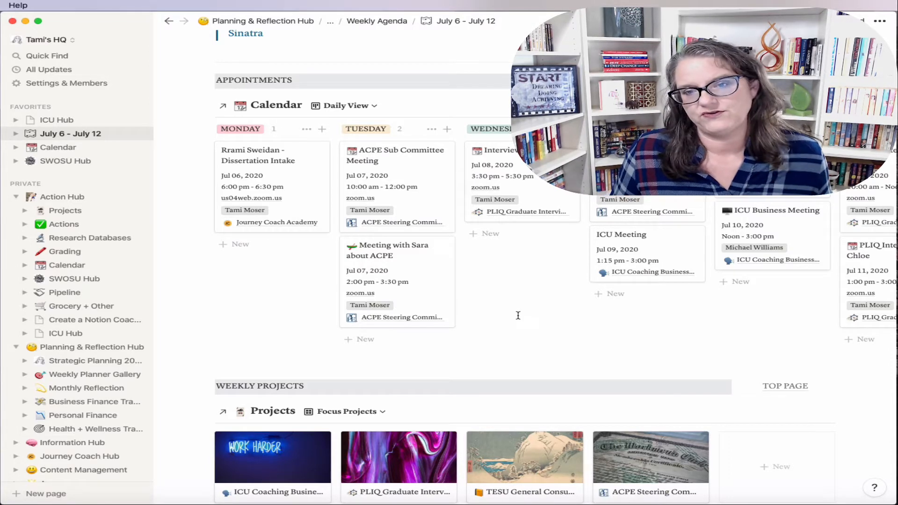
Step: Switch to The Journey Coach workspace and add Weekly Planner to Favorites
{"action": "left_click", "coordinate": [59, 40]}
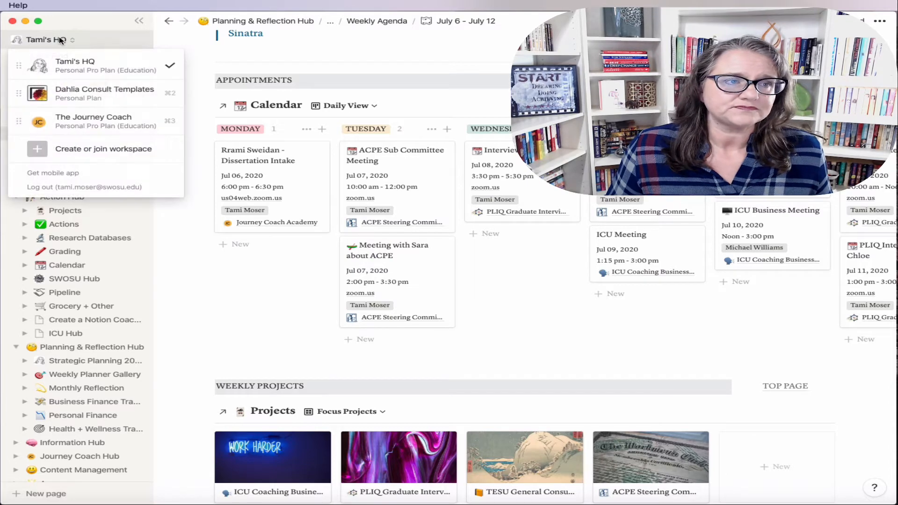
{"action": "left_click", "coordinate": [92, 120]}
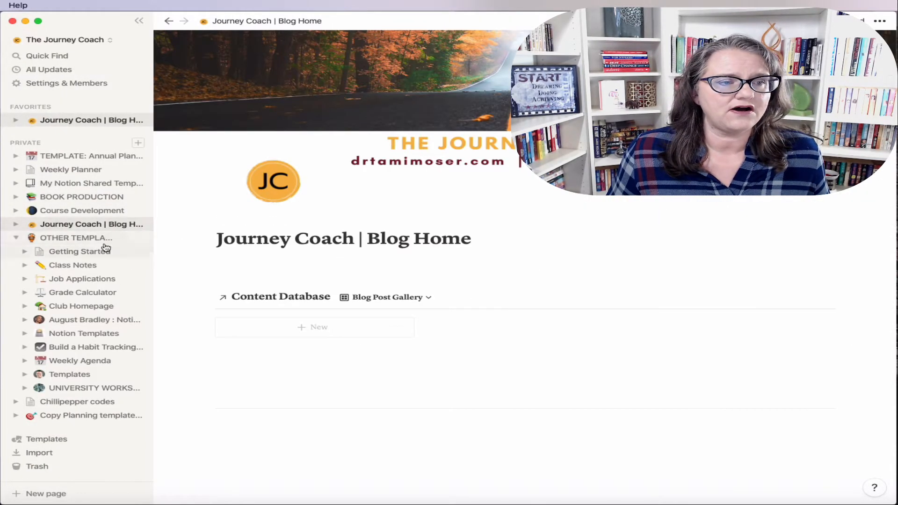
{"action": "left_click", "coordinate": [70, 169]}
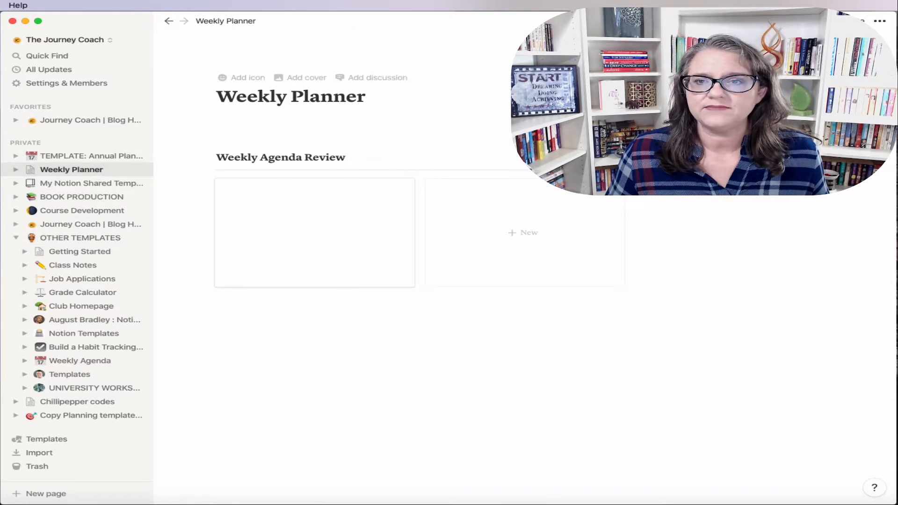
{"action": "left_click", "coordinate": [850, 22]}
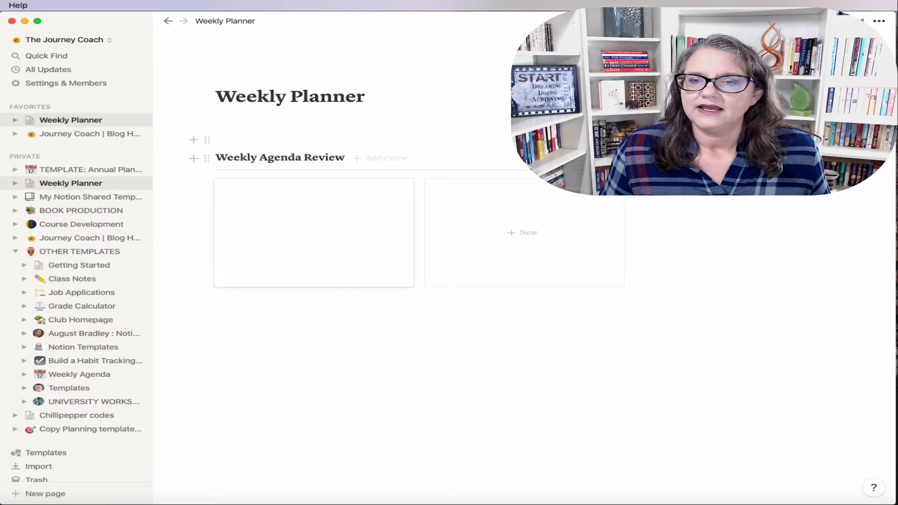
Step: Edit the Weekly Planner template full-page with the sidebar hidden
{"action": "left_click", "coordinate": [828, 158]}
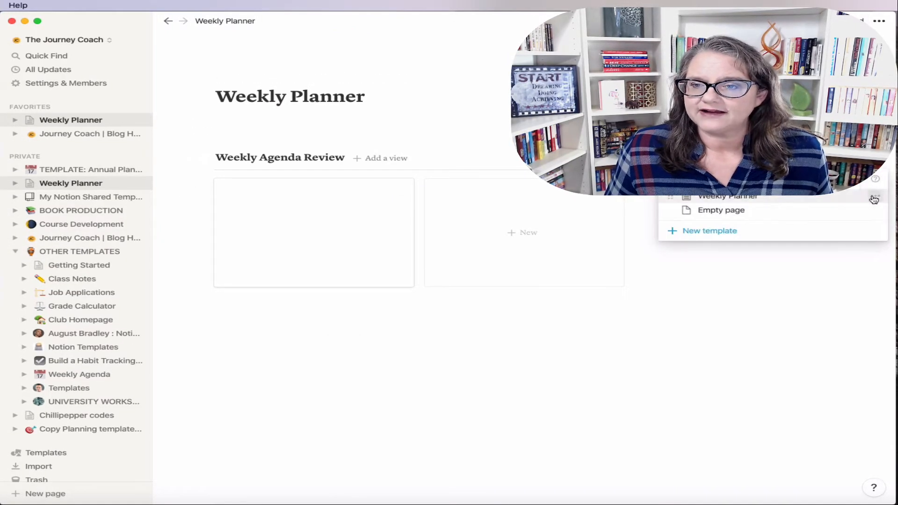
{"action": "left_click", "coordinate": [875, 196]}
{"action": "left_click", "coordinate": [767, 182]}
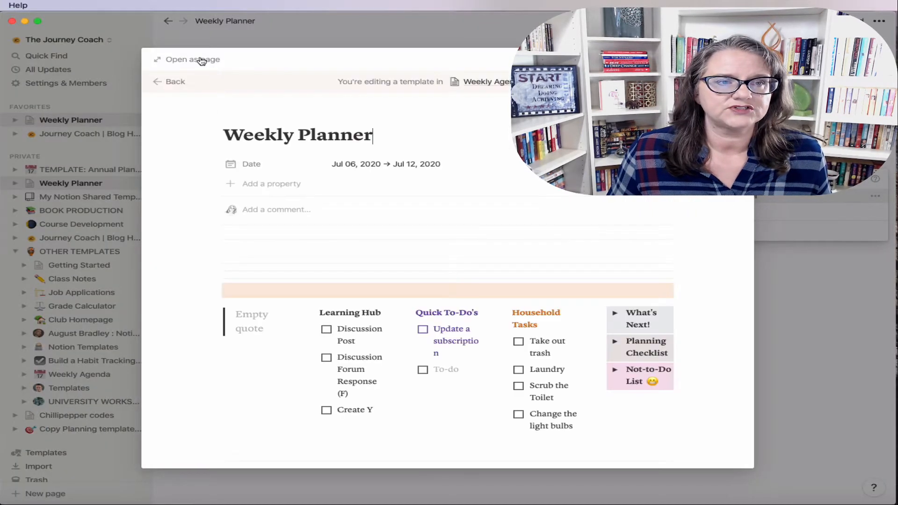
{"action": "left_click", "coordinate": [201, 59]}
{"action": "left_click", "coordinate": [137, 21]}
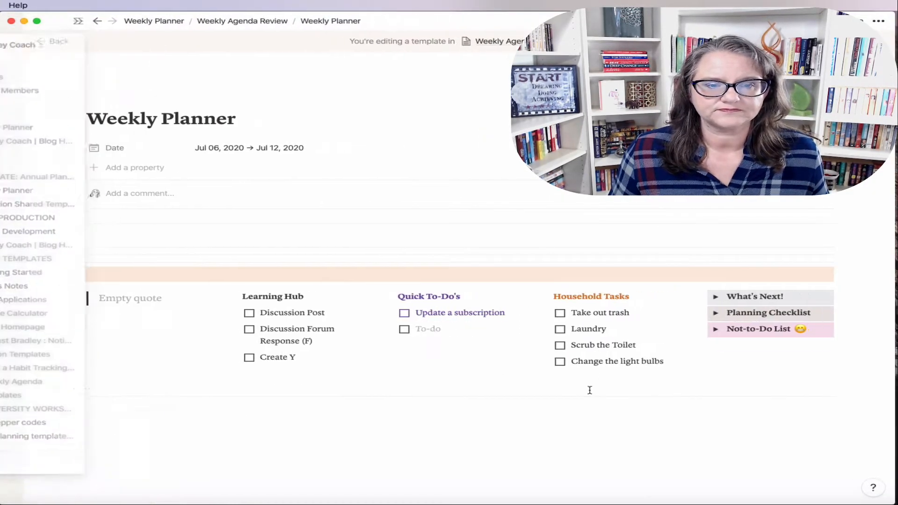
{"action": "left_click", "coordinate": [95, 422]}
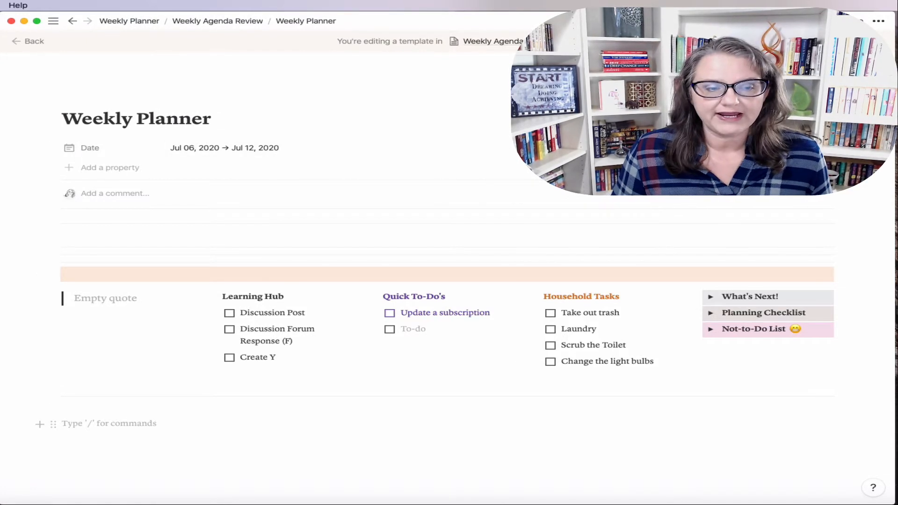
Step: Insert a Calendar - Inline database below the columns with /inline, titled 'Calendar'
{"action": "type", "text": "/"}
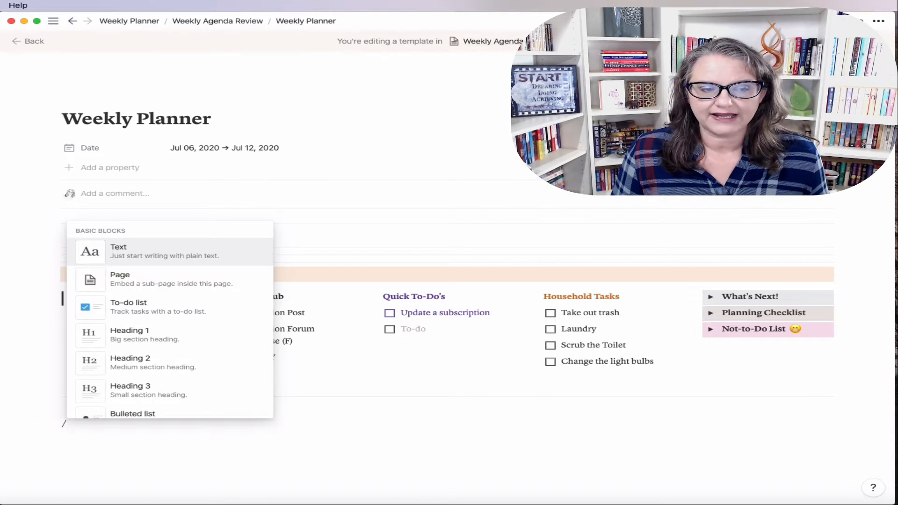
{"action": "type", "text": "inline"}
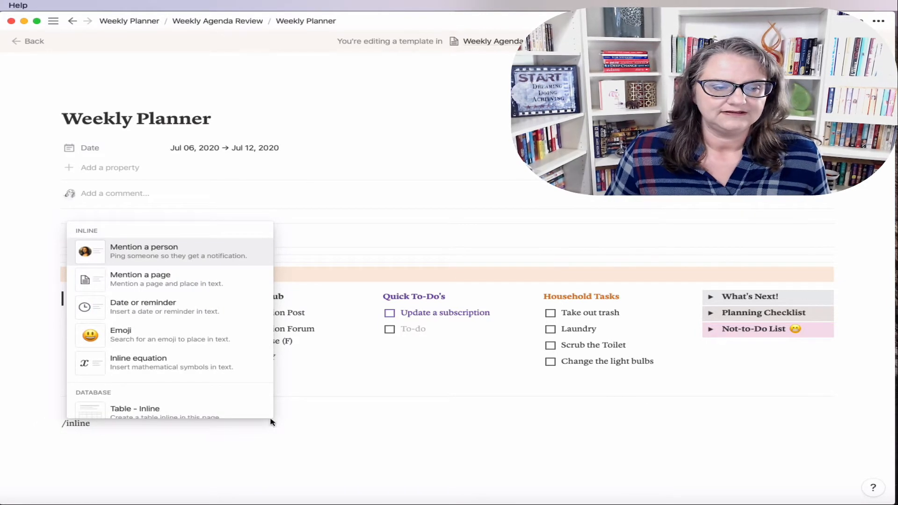
{"action": "scroll", "coordinate": [121, 409], "scroll_direction": "down", "scroll_amount": 3}
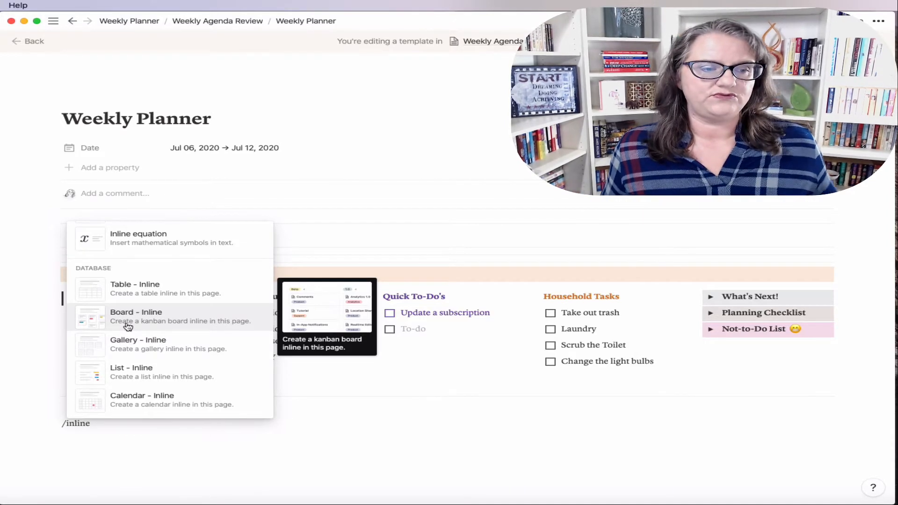
{"action": "left_click", "coordinate": [138, 410]}
{"action": "scroll", "coordinate": [473, 415], "scroll_direction": "down", "scroll_amount": 3}
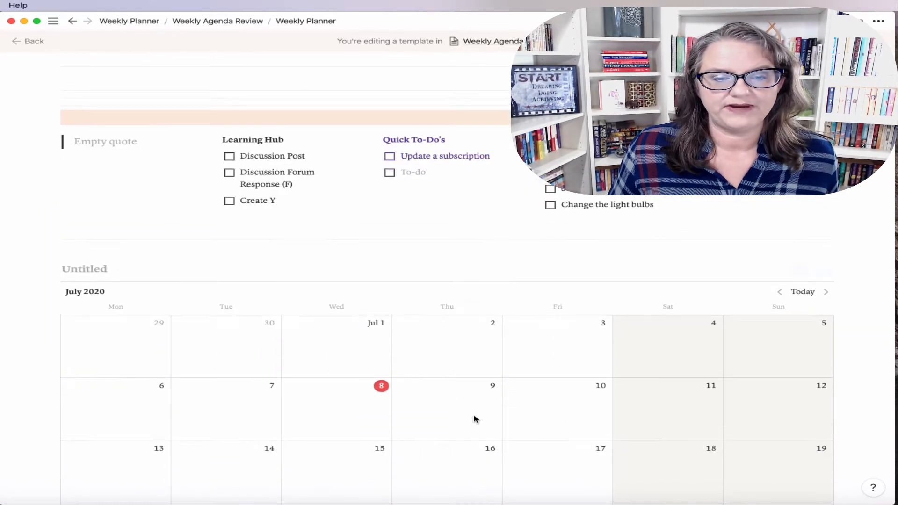
{"action": "scroll", "coordinate": [474, 419], "scroll_direction": "down", "scroll_amount": 2}
{"action": "type", "text": "Calendar"}
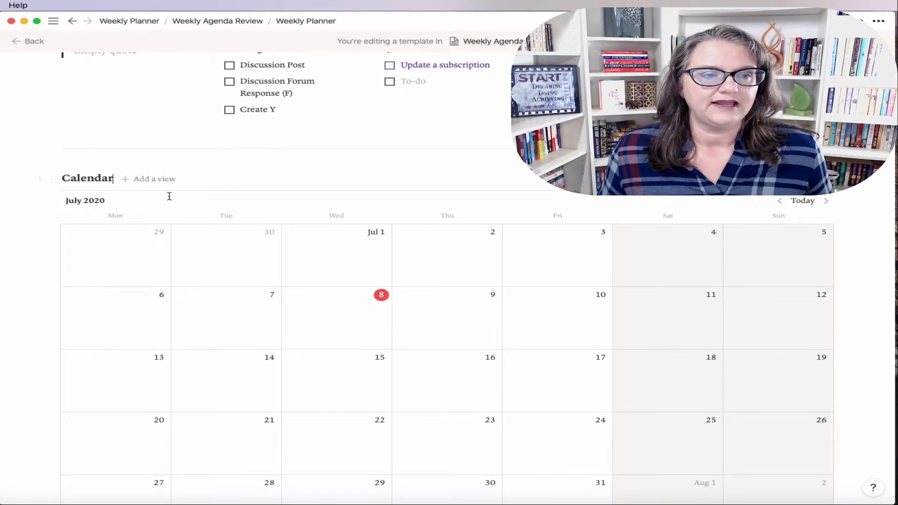
Step: Abandon a 'Meetings' view draft and add a new calendar entry on Jul 8
{"action": "left_click", "coordinate": [155, 179]}
{"action": "type", "text": "Meetings"}
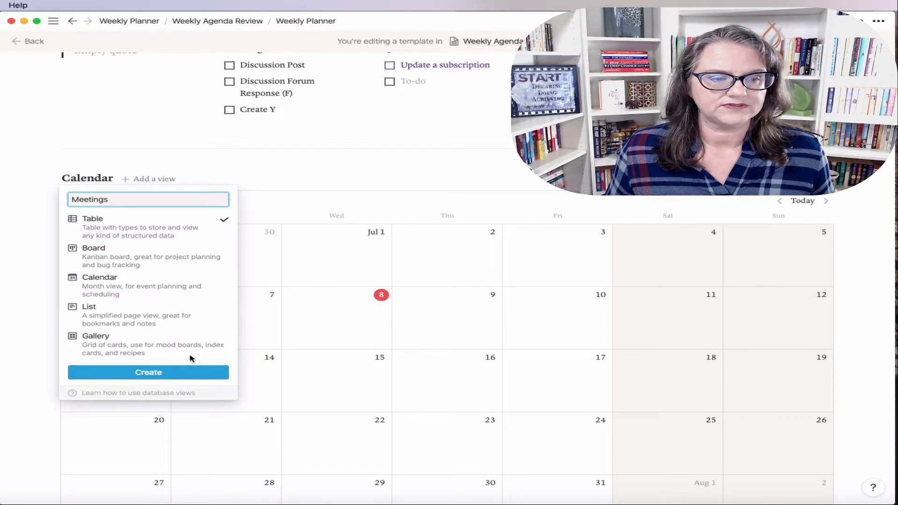
{"action": "left_click", "coordinate": [285, 187]}
{"action": "scroll", "coordinate": [642, 317], "scroll_direction": "down", "scroll_amount": 3}
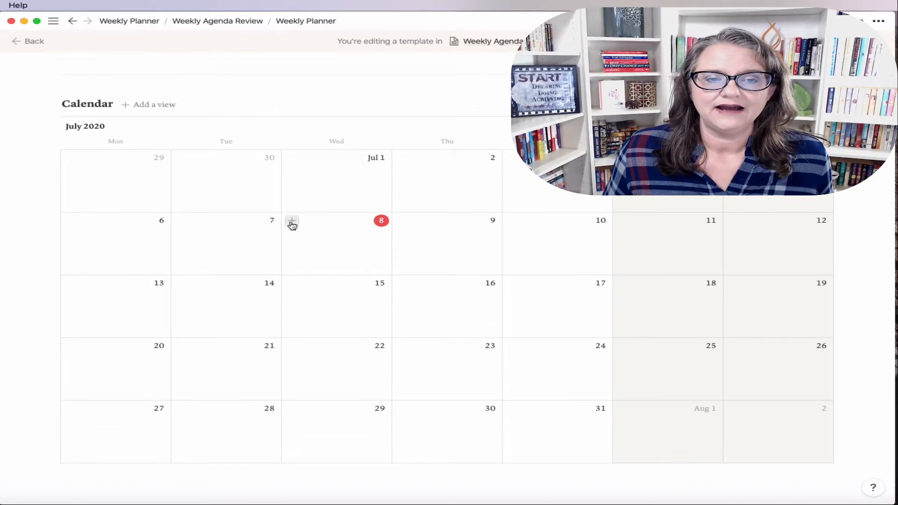
{"action": "left_click", "coordinate": [292, 222]}
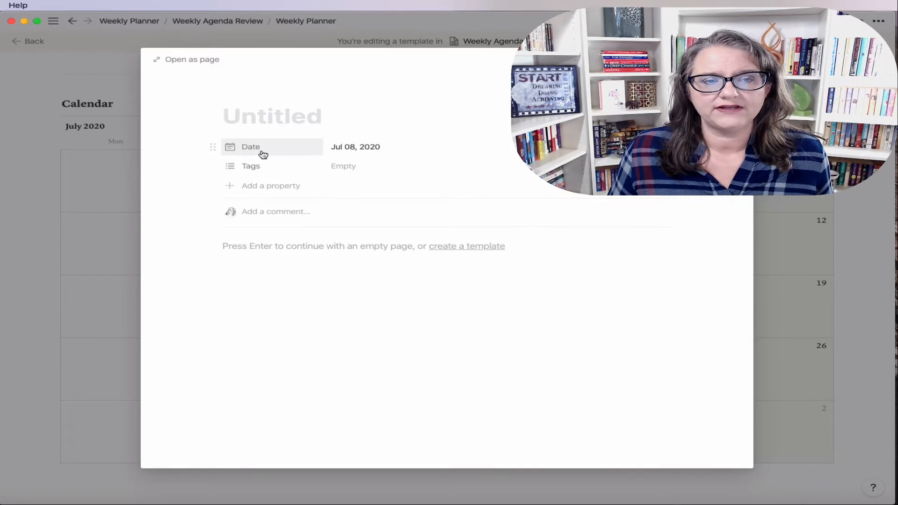
Step: Rename Tags to a Text property Time with value 1:00 pm - 3:00 pm
{"action": "left_click", "coordinate": [237, 171]}
{"action": "type", "text": "Time"}
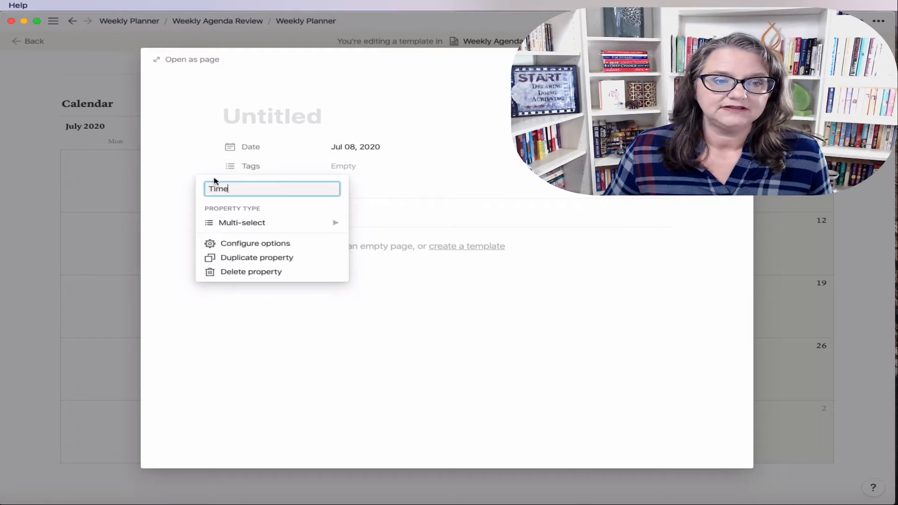
{"action": "mouse_move", "coordinate": [217, 223]}
{"action": "left_click", "coordinate": [389, 132]}
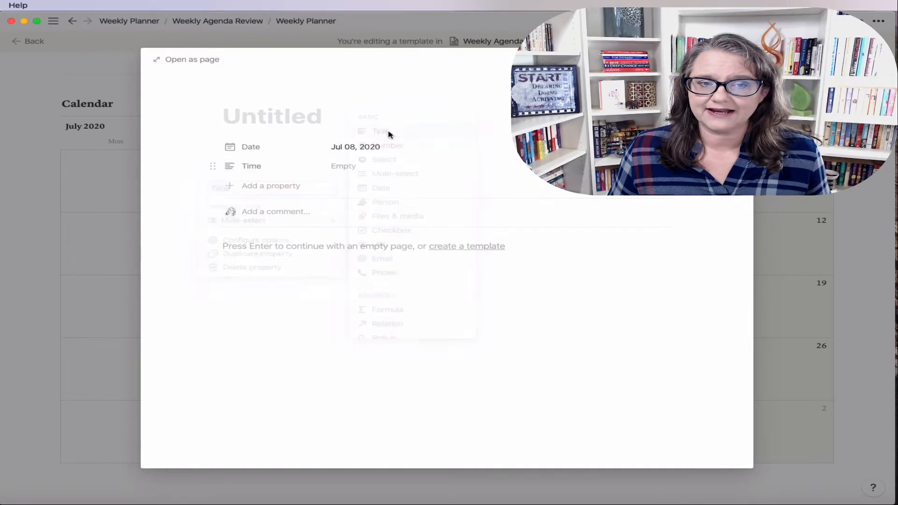
{"action": "left_click", "coordinate": [347, 166]}
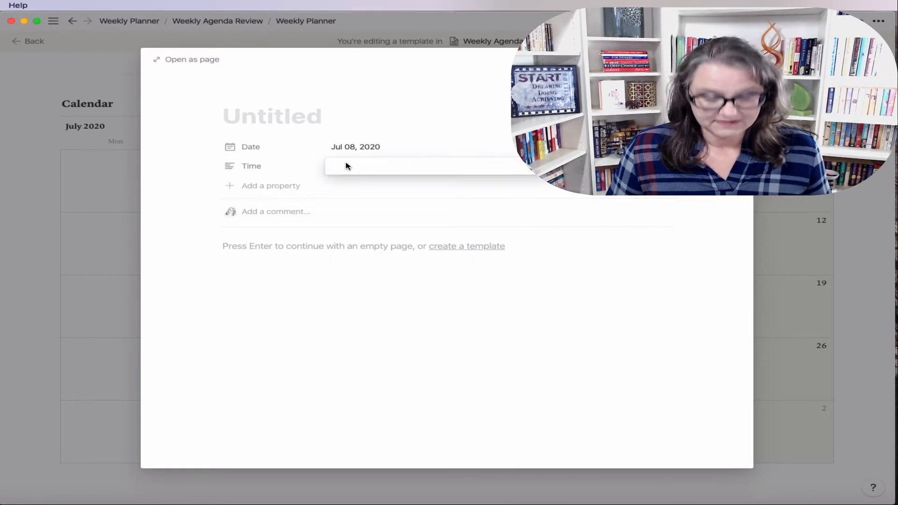
{"action": "left_click", "coordinate": [262, 188]}
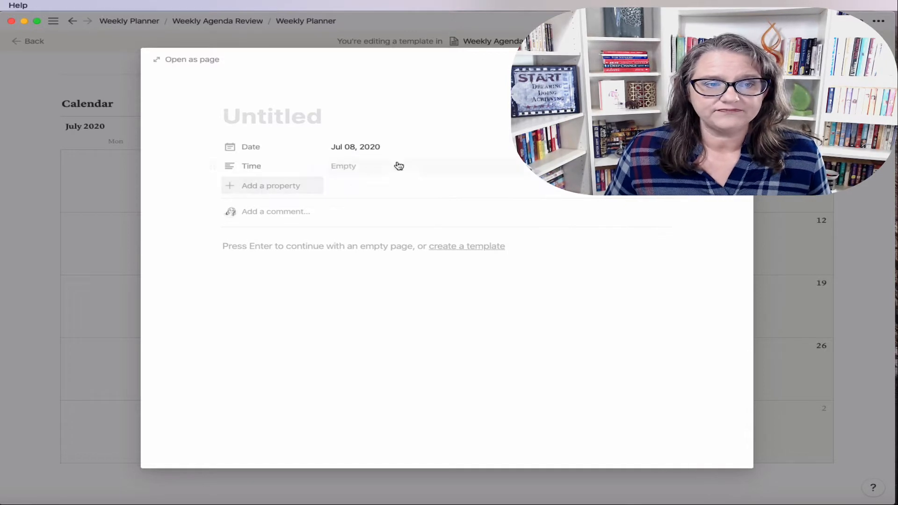
{"action": "left_click", "coordinate": [347, 167]}
{"action": "type", "text": "1:00"}
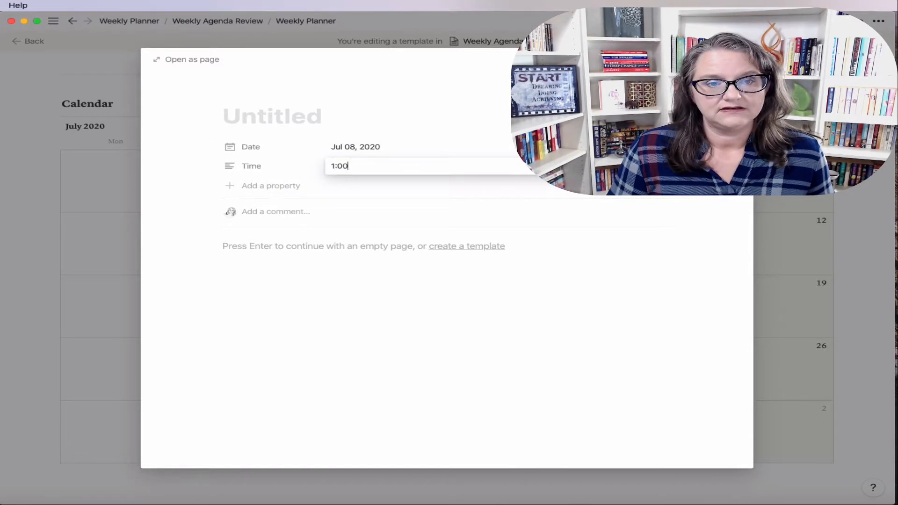
{"action": "type", "text": " pm - 3:00 pm"}
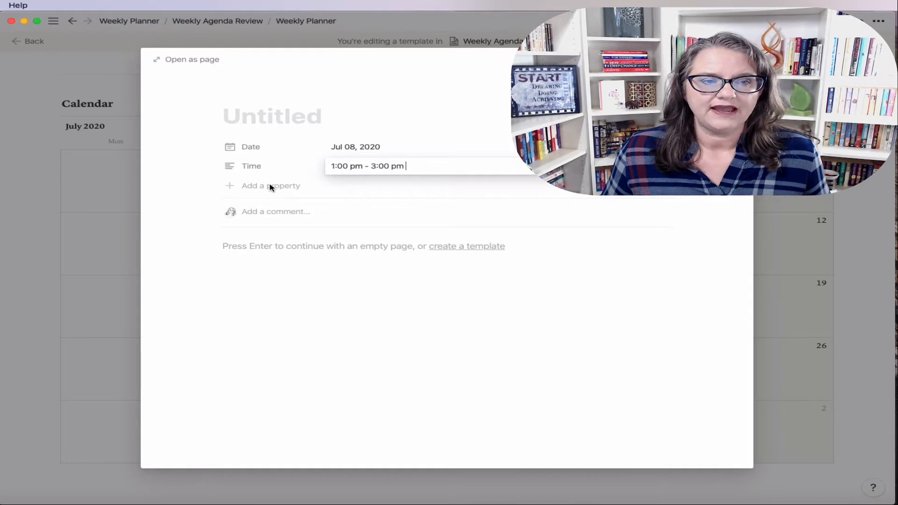
{"action": "left_click", "coordinate": [270, 185]}
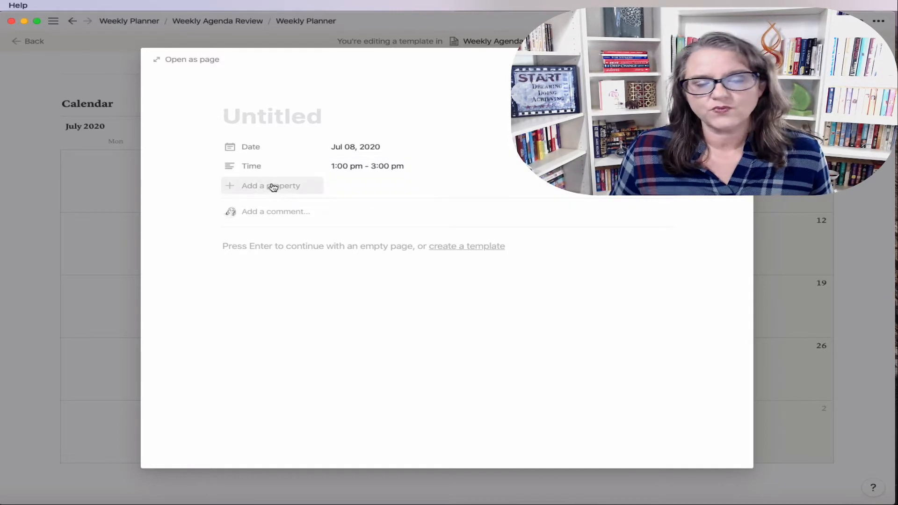
Step: Add a Select property named Day with a Monday option
{"action": "left_click", "coordinate": [252, 185]}
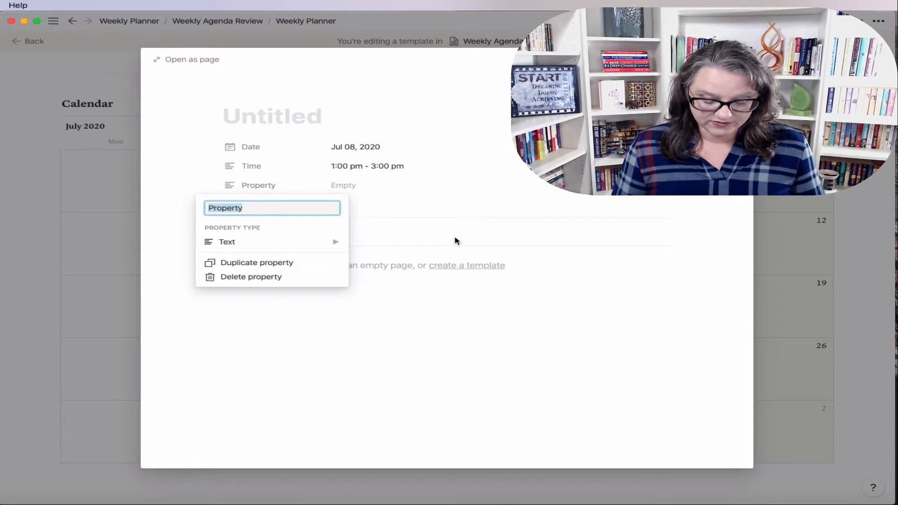
{"action": "type", "text": "Day"}
{"action": "mouse_move", "coordinate": [331, 252]}
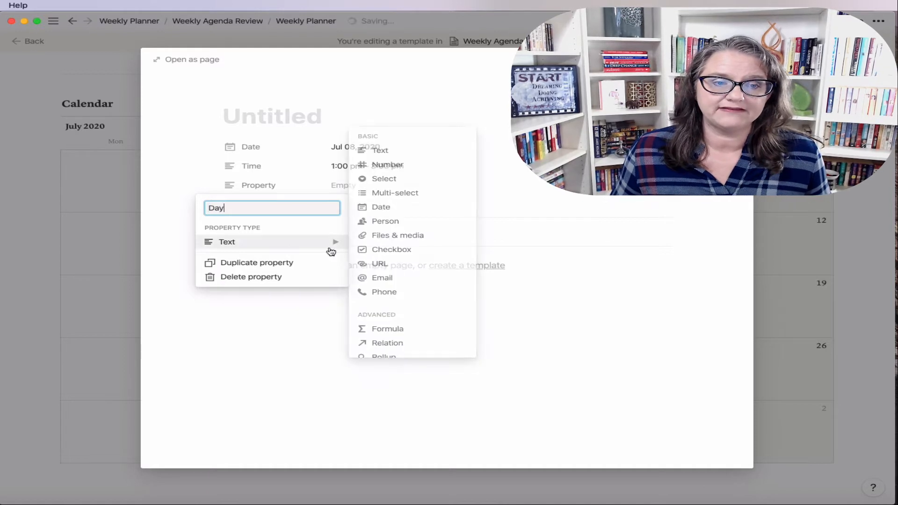
{"action": "left_click", "coordinate": [392, 185]}
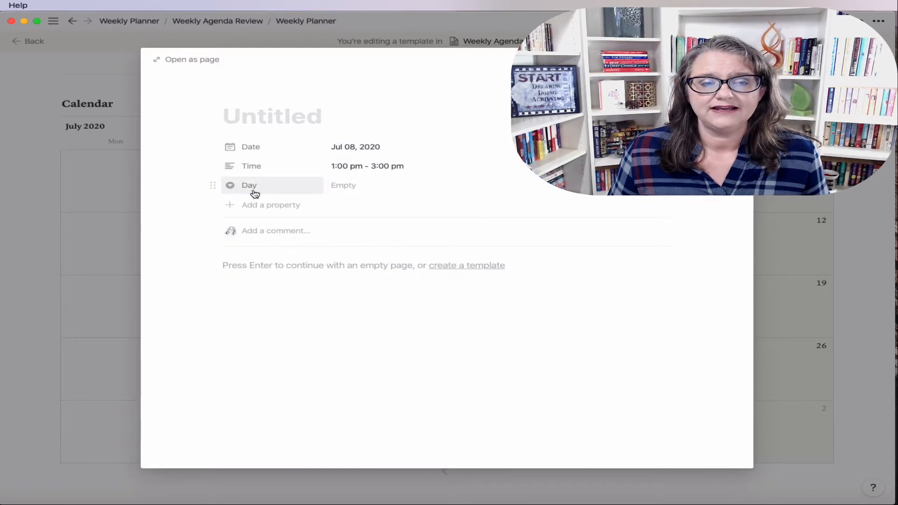
{"action": "left_click", "coordinate": [352, 186]}
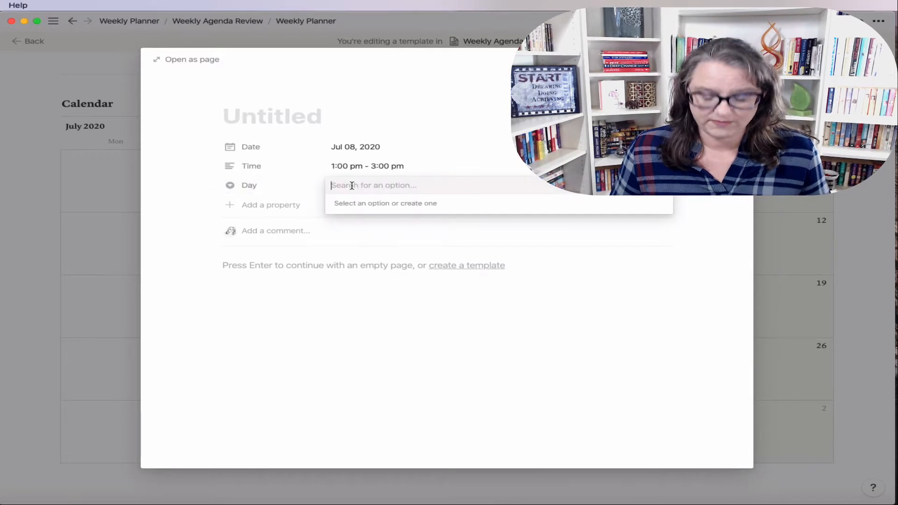
{"action": "type", "text": "Monday"}
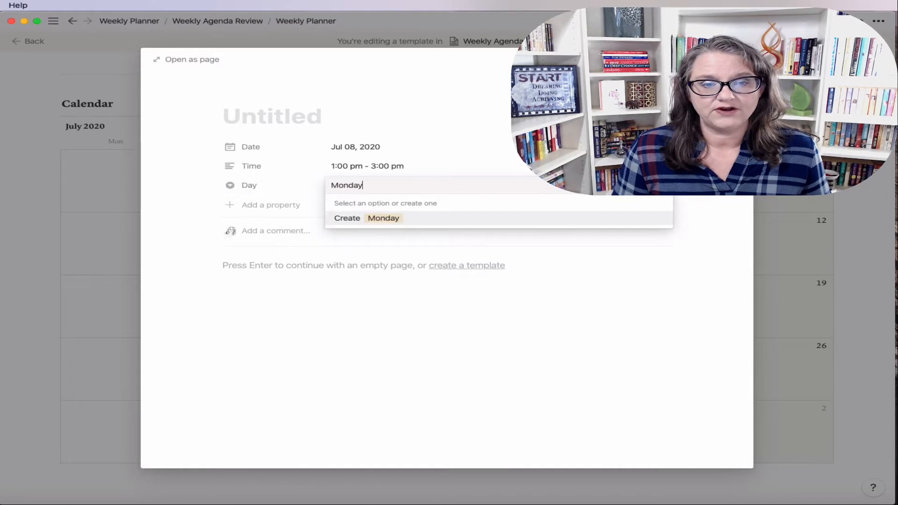
{"action": "left_click", "coordinate": [341, 218]}
Step: Add Tuesday through Sunday as Day options and set Day to Wednesday
{"action": "left_click", "coordinate": [381, 186]}
{"action": "type", "text": "Tue"}
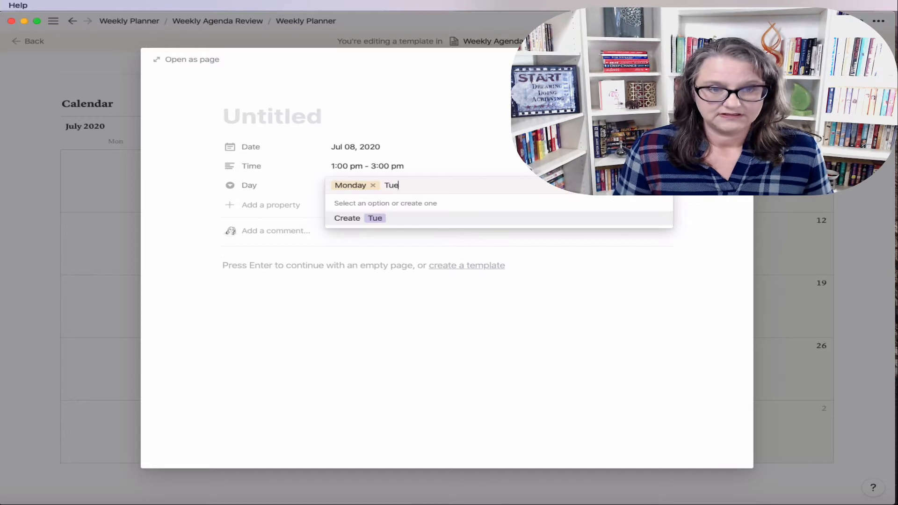
{"action": "type", "text": "sday"}
{"action": "key", "text": "Return"}
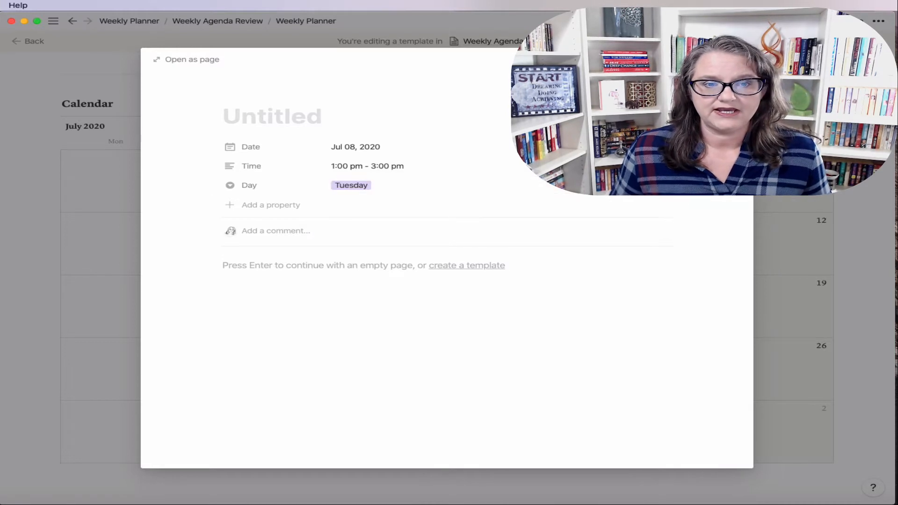
{"action": "left_click", "coordinate": [390, 192]}
{"action": "type", "text": "Wednesday"}
{"action": "key", "text": "Return"}
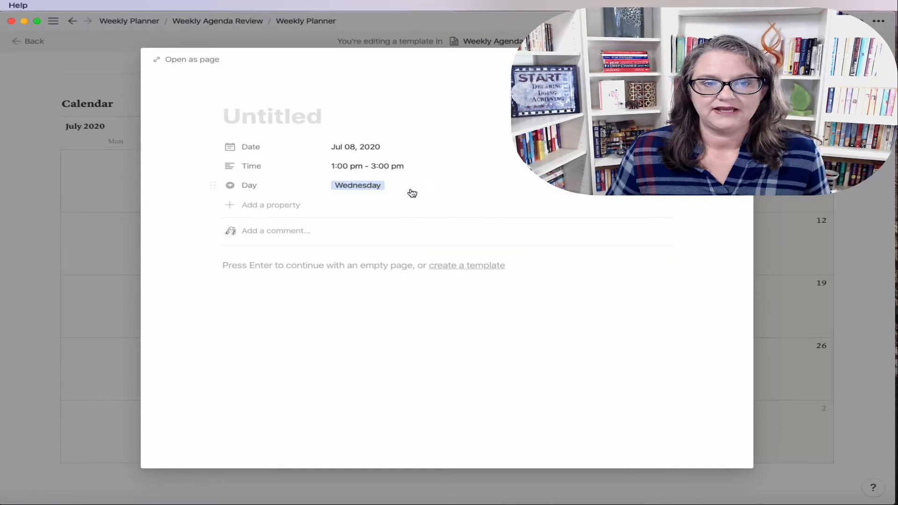
{"action": "left_click", "coordinate": [407, 187]}
{"action": "type", "text": "Thursday"}
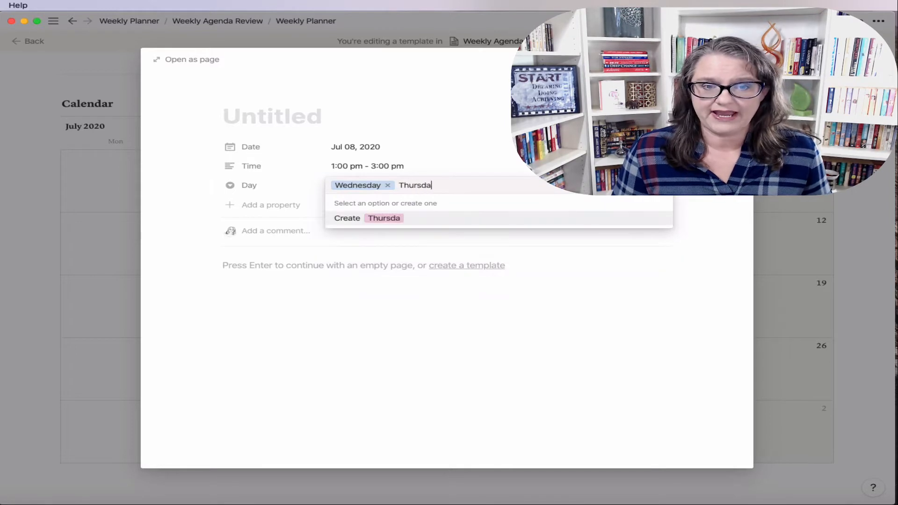
{"action": "key", "text": "Return"}
{"action": "left_click", "coordinate": [416, 189]}
{"action": "type", "text": "Friday"}
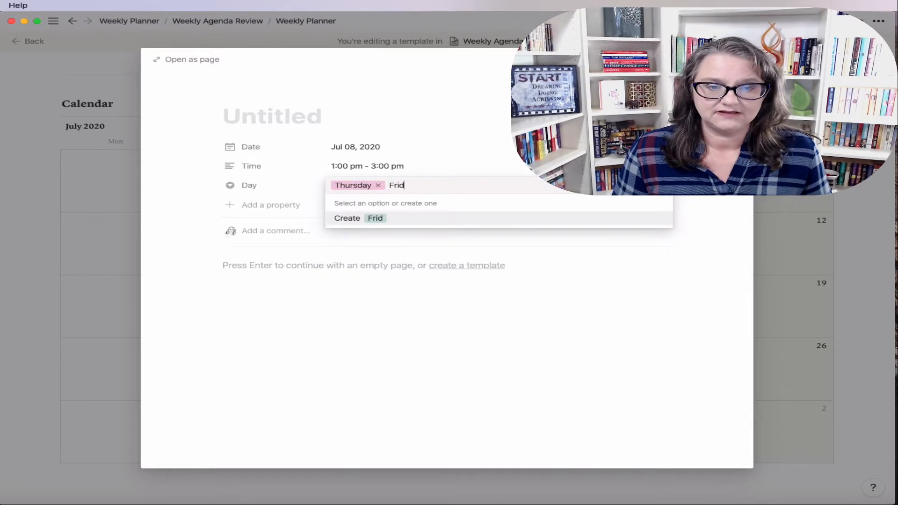
{"action": "key", "text": "Return"}
{"action": "left_click", "coordinate": [407, 187]}
{"action": "type", "text": "Saturday"}
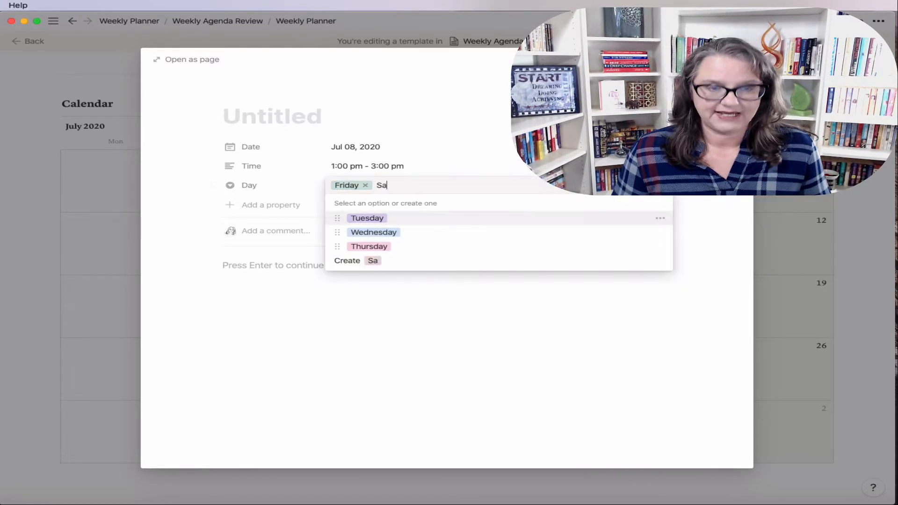
{"action": "key", "text": "Return"}
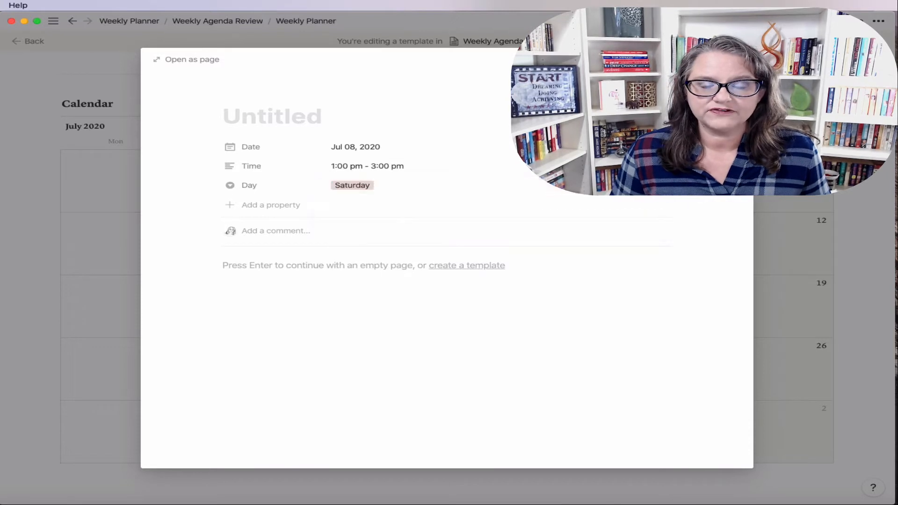
{"action": "left_click", "coordinate": [405, 189]}
{"action": "type", "text": "Sunday"}
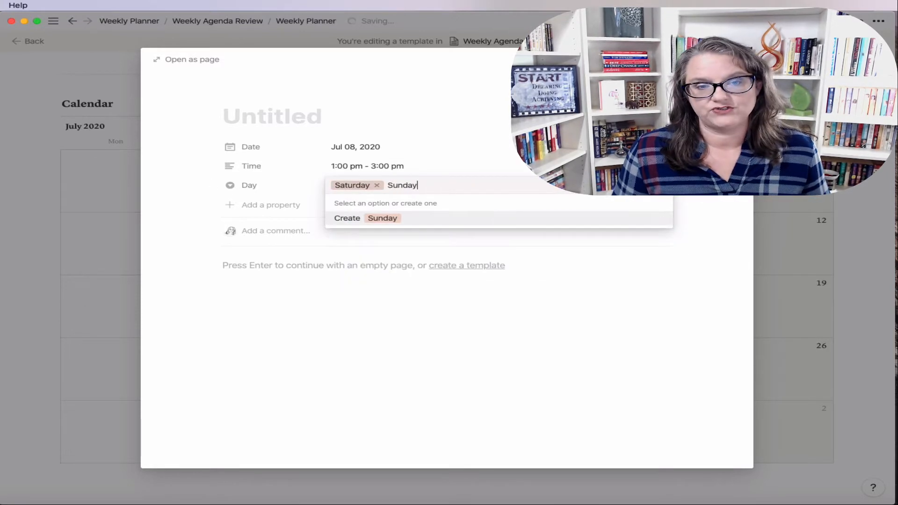
{"action": "key", "text": "Return"}
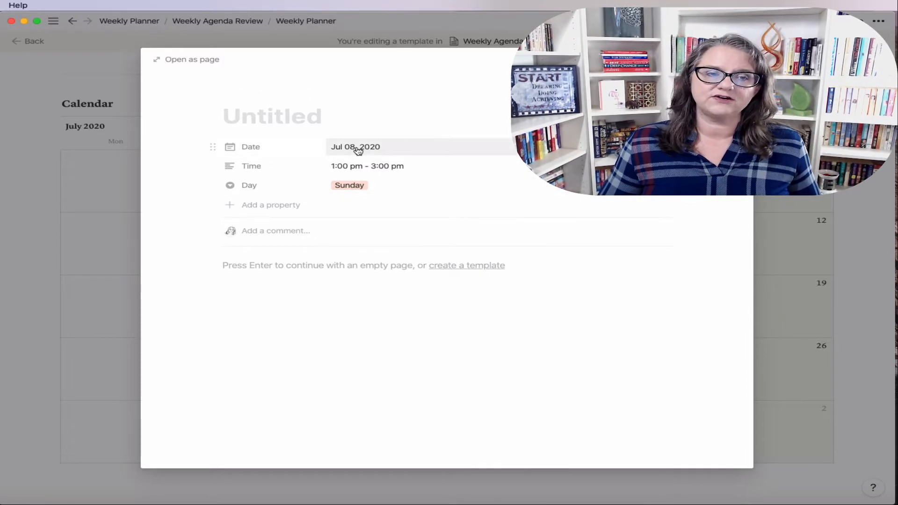
{"action": "left_click", "coordinate": [358, 186]}
{"action": "left_click", "coordinate": [369, 247]}
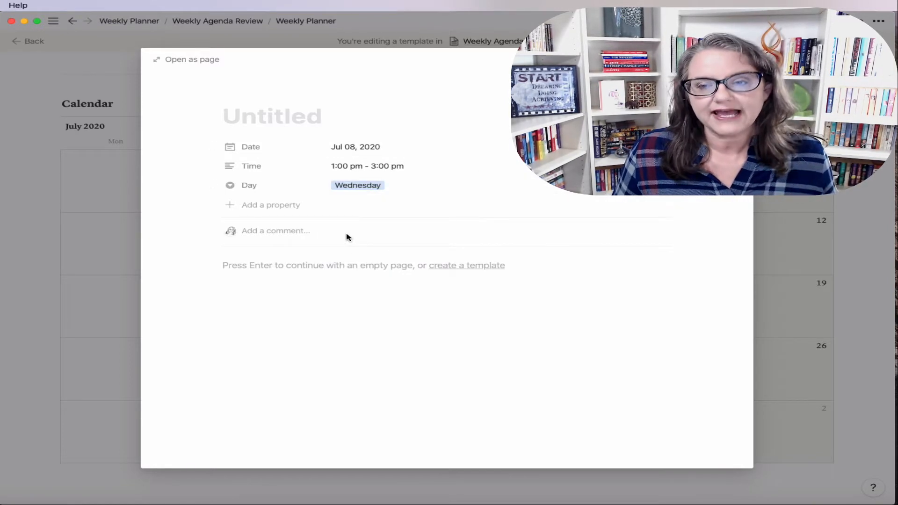
Step: Add a Select property named Meeting Leader
{"action": "left_click", "coordinate": [258, 207]}
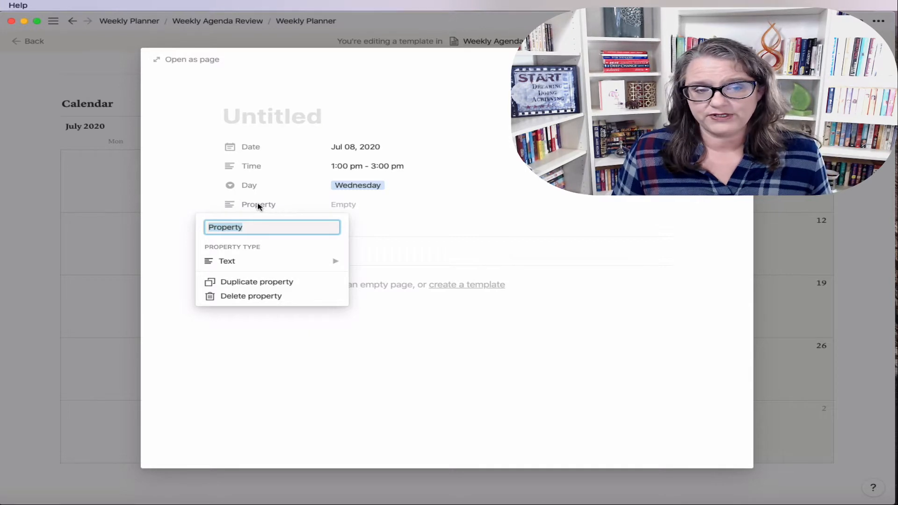
{"action": "type", "text": "Meeting Leader"}
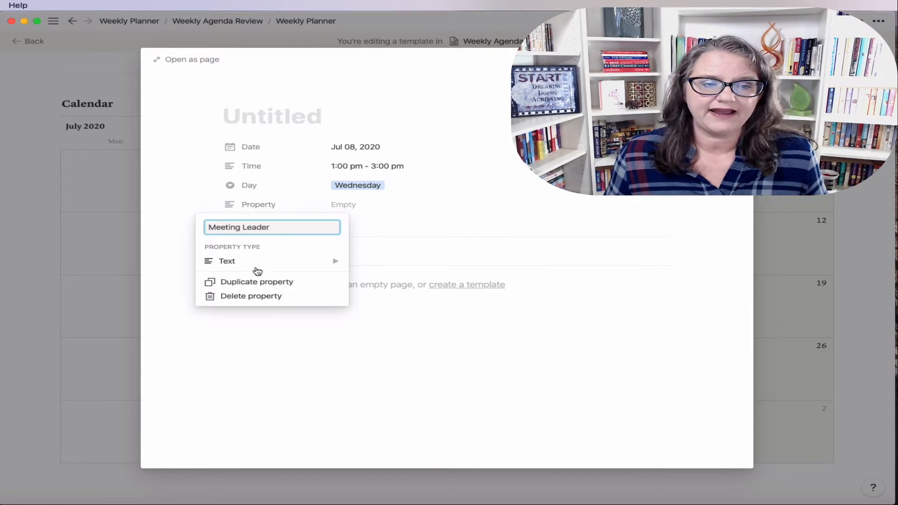
{"action": "mouse_move", "coordinate": [252, 265]}
{"action": "left_click", "coordinate": [407, 197]}
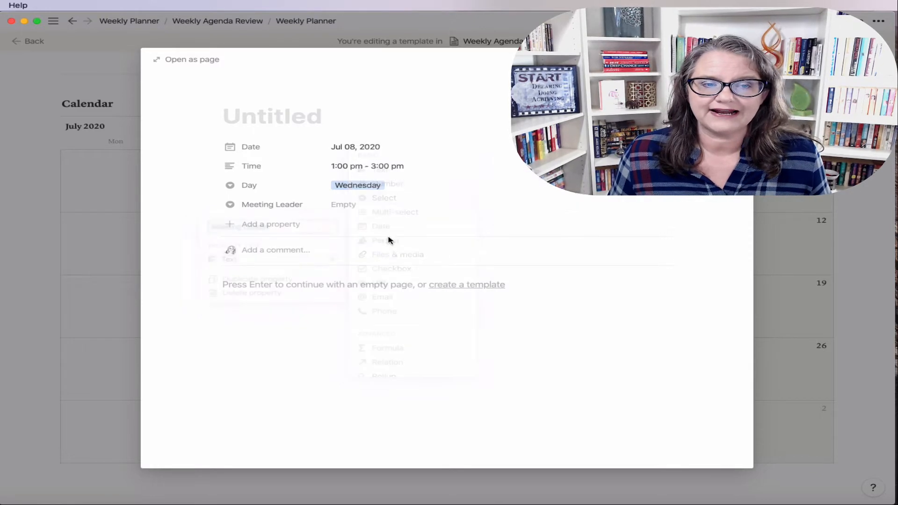
Step: Add a URL-type property named URL
{"action": "left_click", "coordinate": [257, 224]}
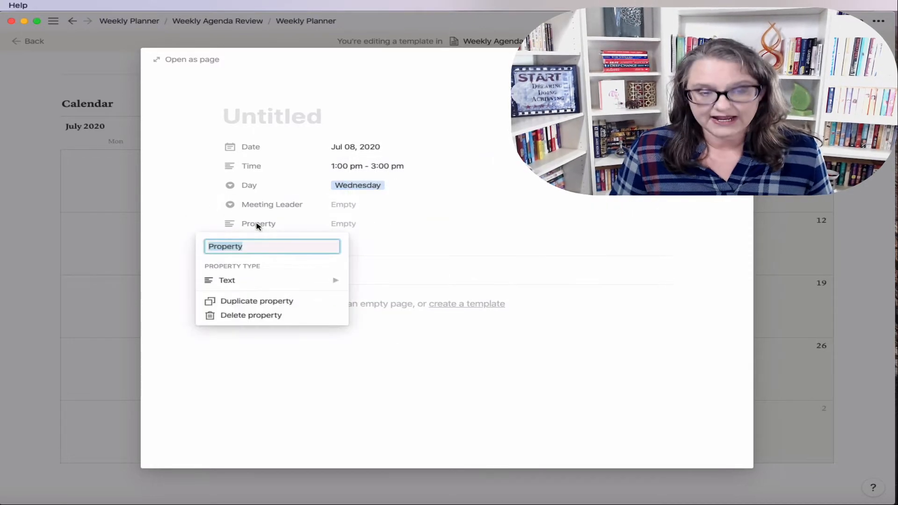
{"action": "type", "text": "URL"}
{"action": "mouse_move", "coordinate": [226, 279]}
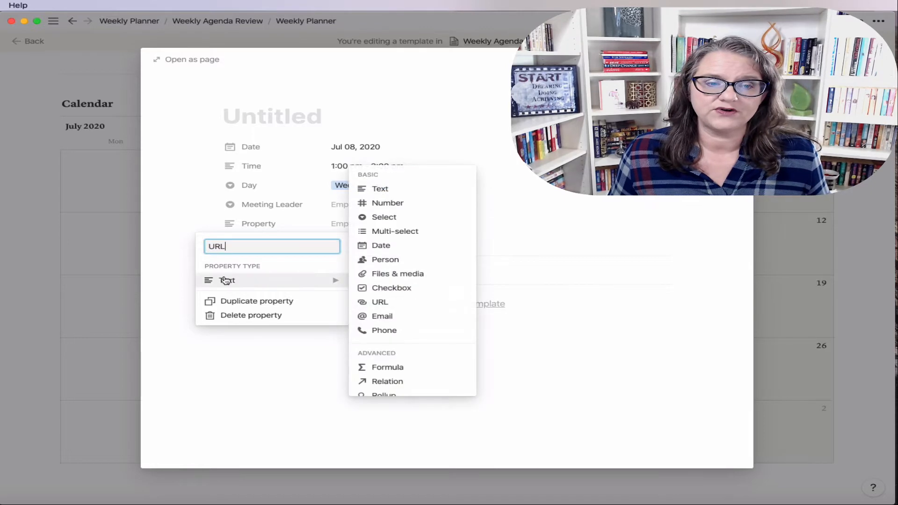
{"action": "left_click", "coordinate": [389, 303]}
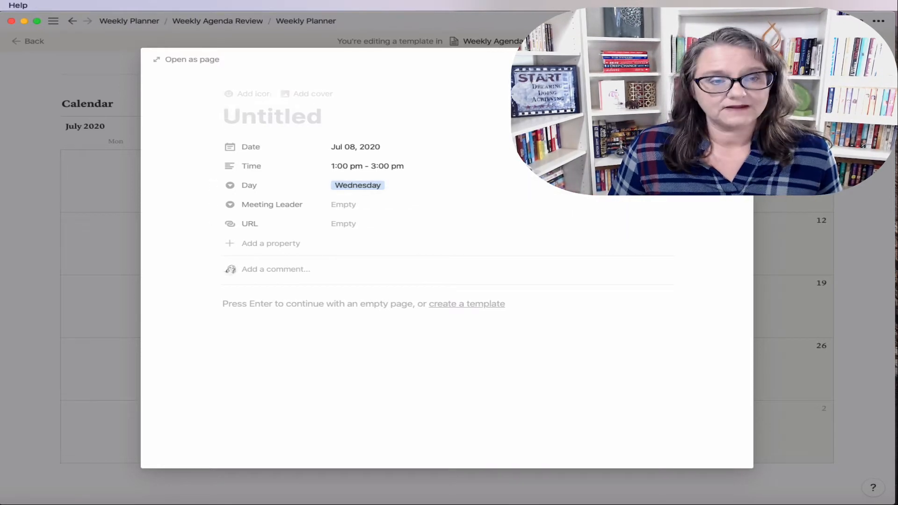
Step: Title the Jul 8 entry as a meeting with a named contact and give it an icon
{"action": "type", "text": "Meeting with Jamie"}
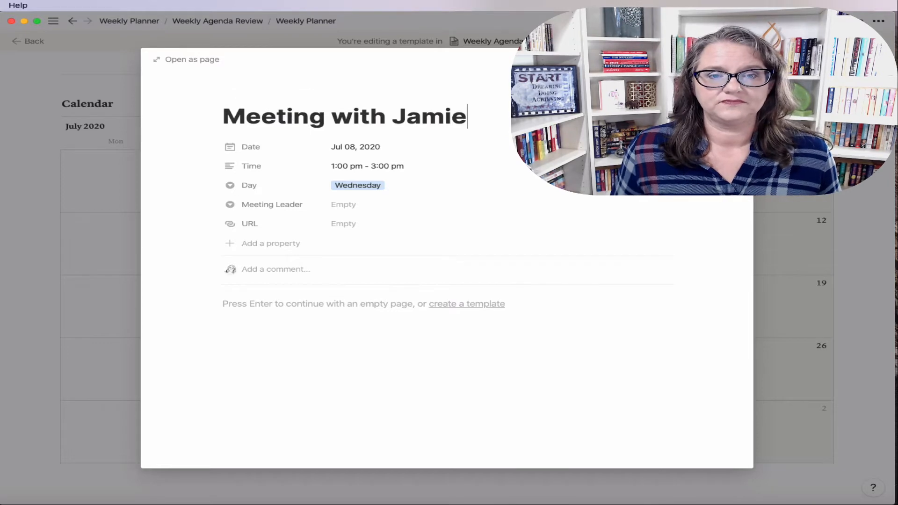
{"action": "left_click", "coordinate": [248, 97]}
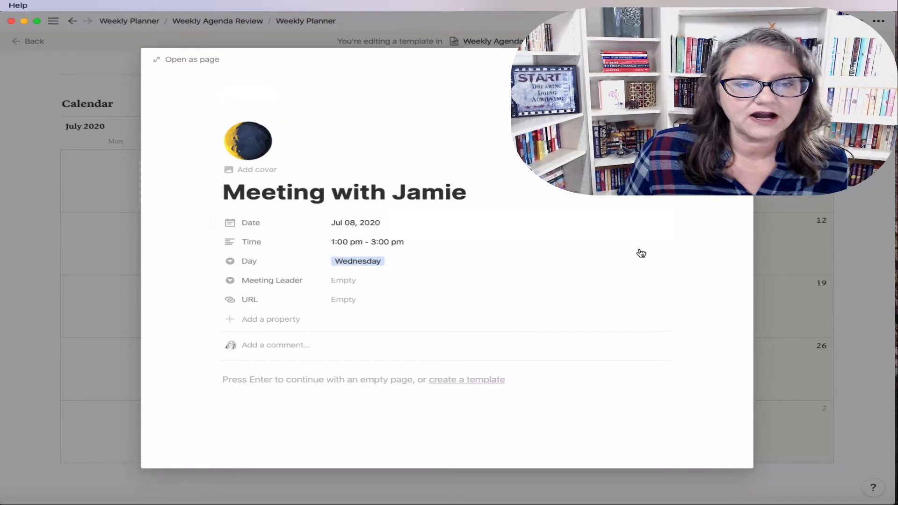
{"action": "left_click", "coordinate": [813, 263]}
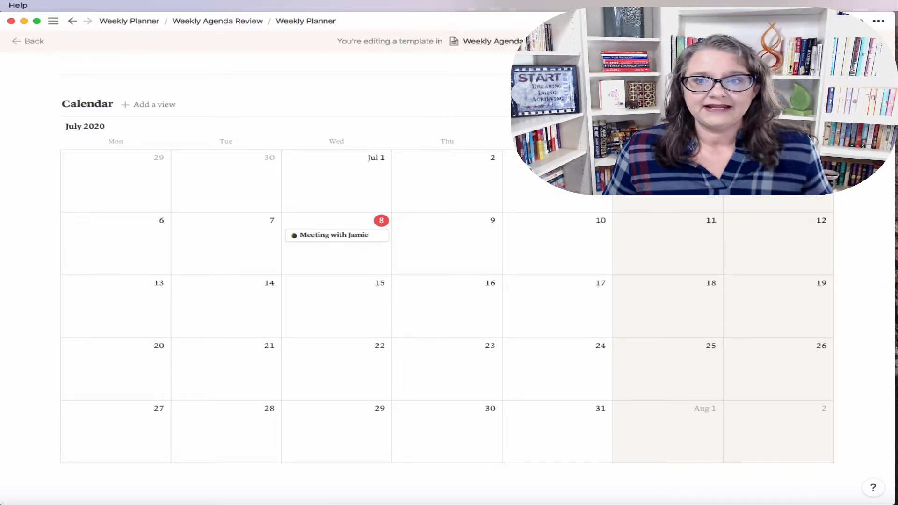
Step: Show the Time and URL properties on the calendar cards
{"action": "left_click", "coordinate": [787, 105]}
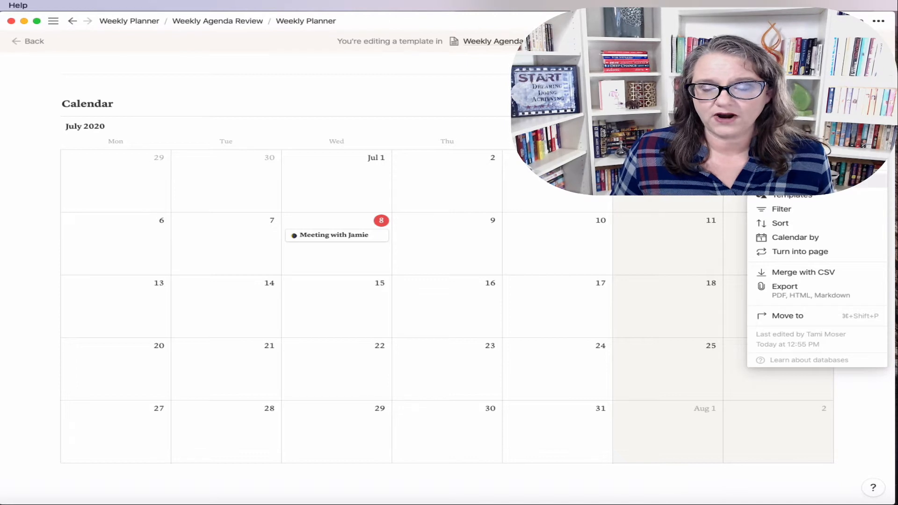
{"action": "key", "text": "Escape"}
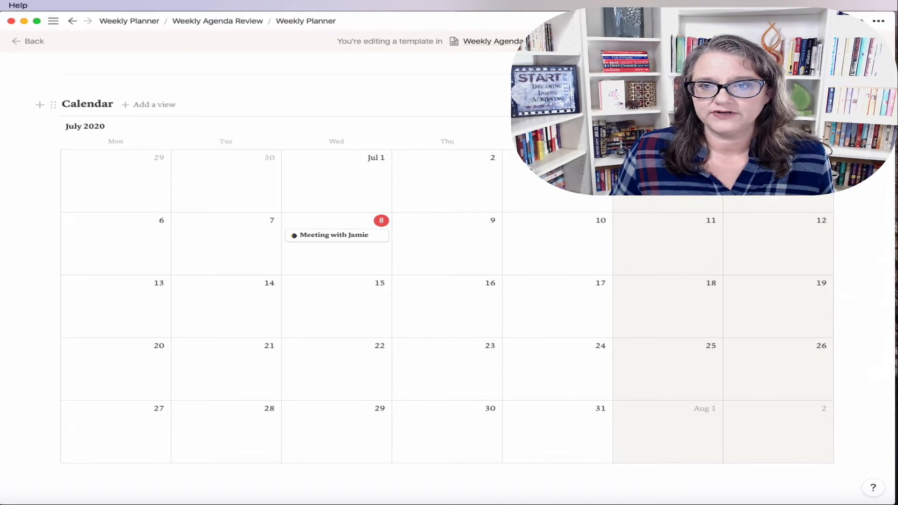
{"action": "left_click", "coordinate": [787, 104]}
{"action": "left_click", "coordinate": [782, 191]}
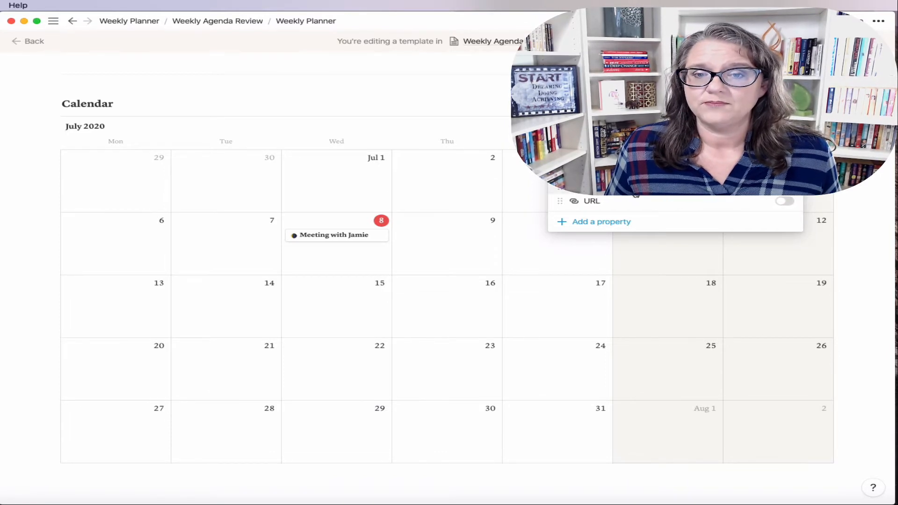
{"action": "left_click", "coordinate": [783, 184]}
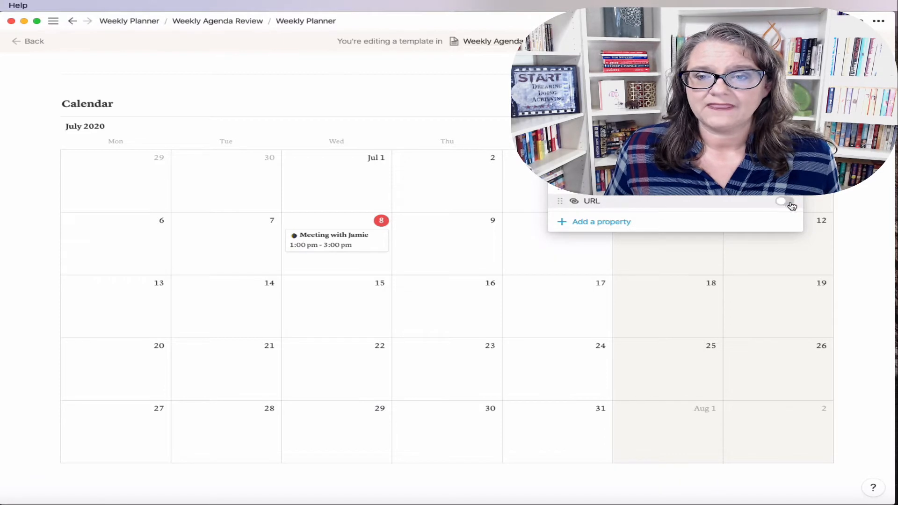
{"action": "left_click", "coordinate": [789, 203]}
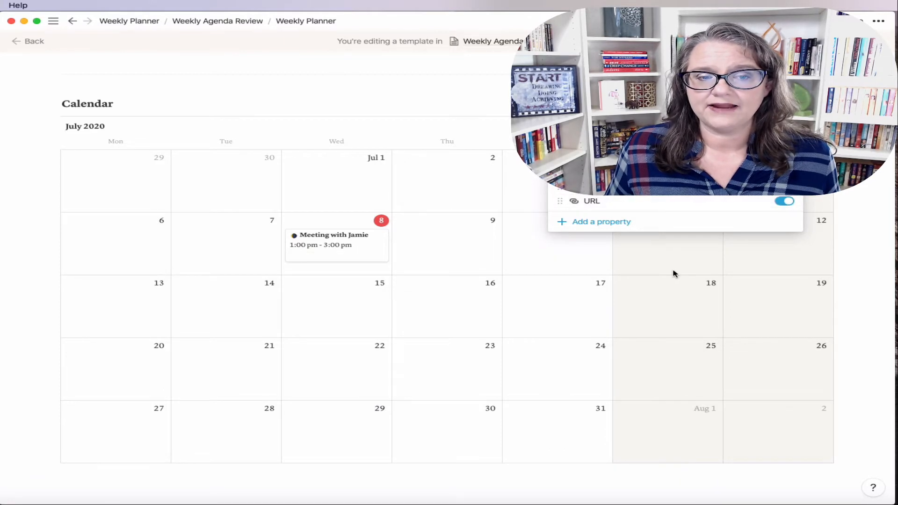
{"action": "left_click", "coordinate": [782, 202]}
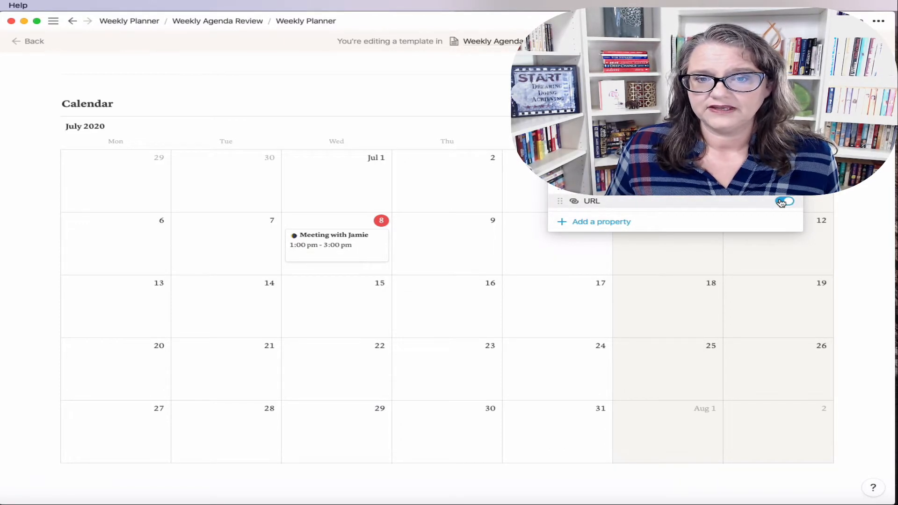
{"action": "left_click", "coordinate": [781, 202]}
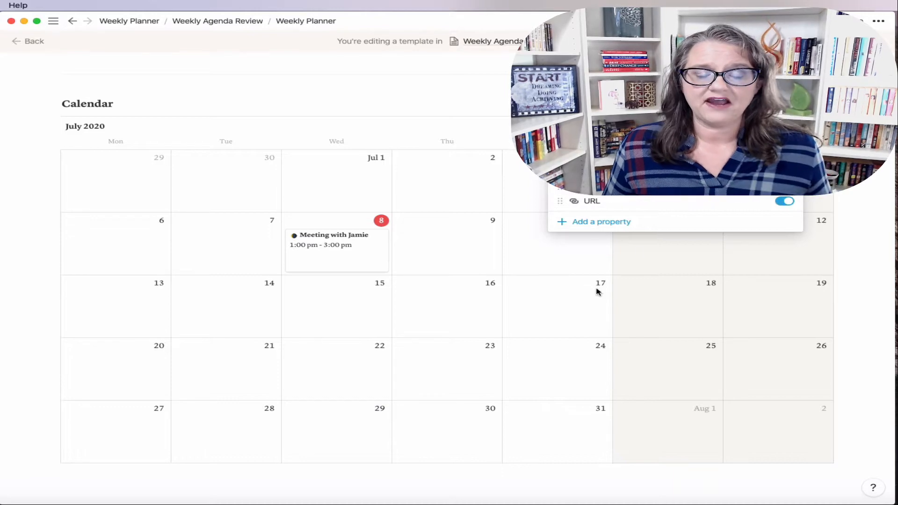
Step: Give the Jul 8 meeting a new Meeting Leader option with the leader's name and their website URL
{"action": "left_click", "coordinate": [319, 254]}
{"action": "left_click", "coordinate": [319, 255]}
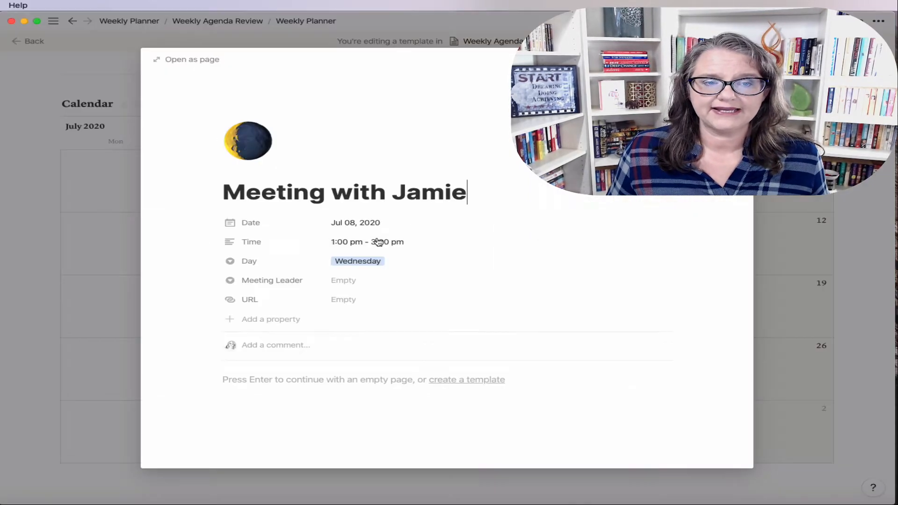
{"action": "left_click", "coordinate": [354, 280]}
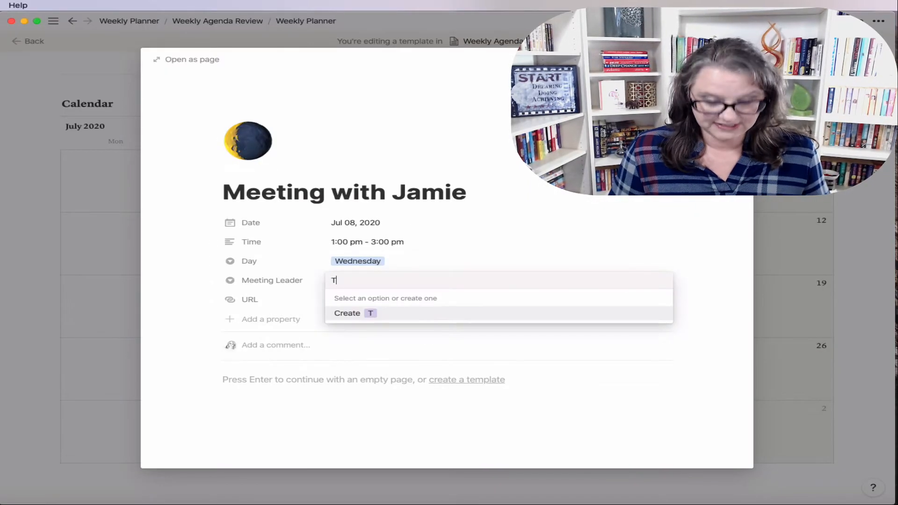
{"action": "key", "text": "Return"}
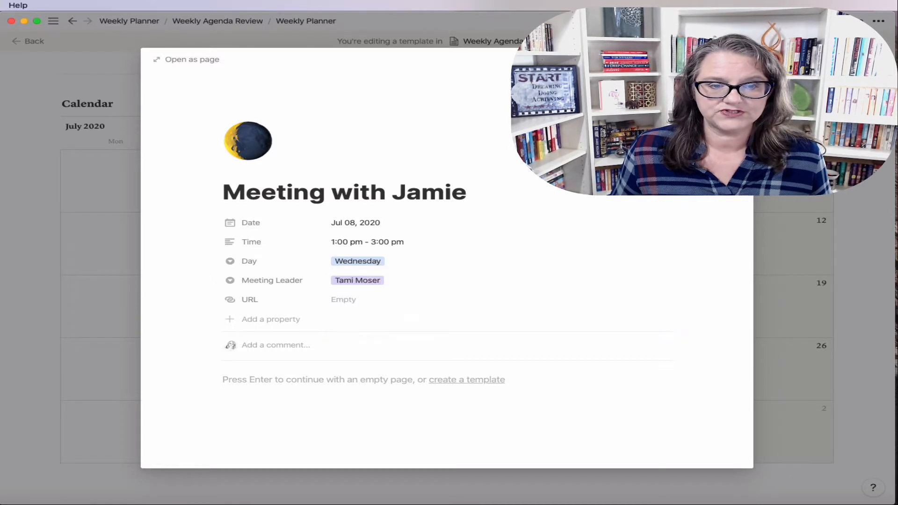
{"action": "left_click", "coordinate": [359, 299]}
{"action": "type", "text": "dr"}
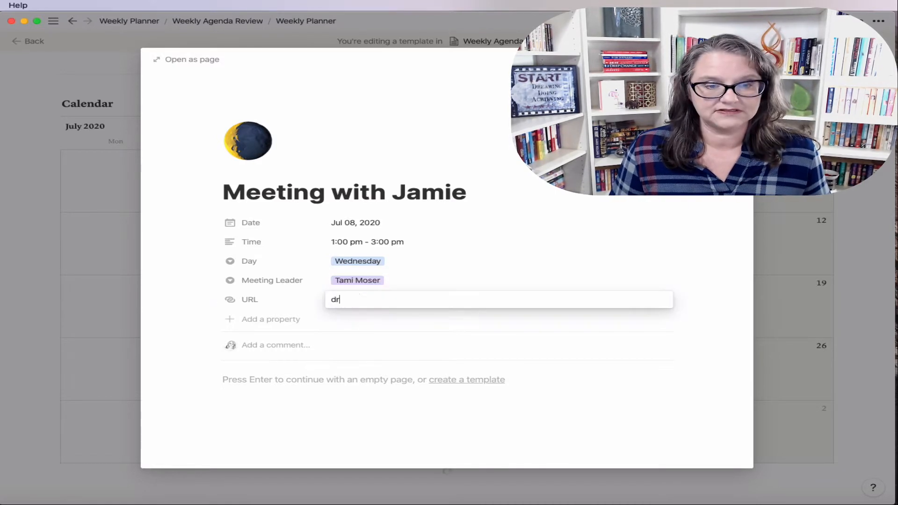
{"action": "key", "text": "Return"}
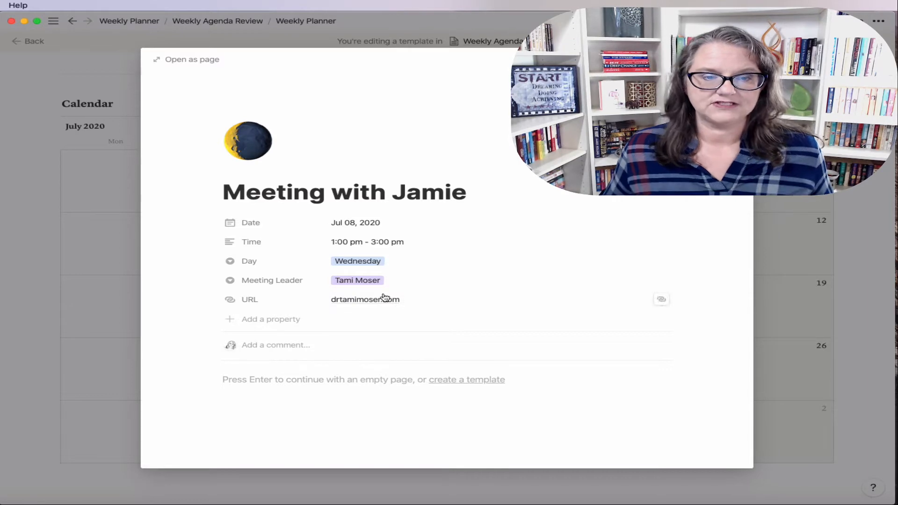
{"action": "left_click", "coordinate": [857, 239]}
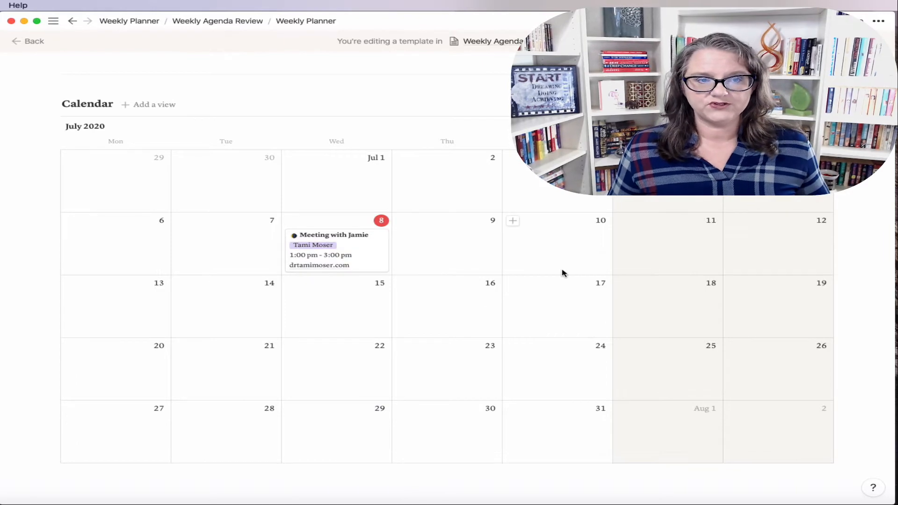
Step: Create a board view named Weekly Meetings
{"action": "left_click", "coordinate": [160, 110]}
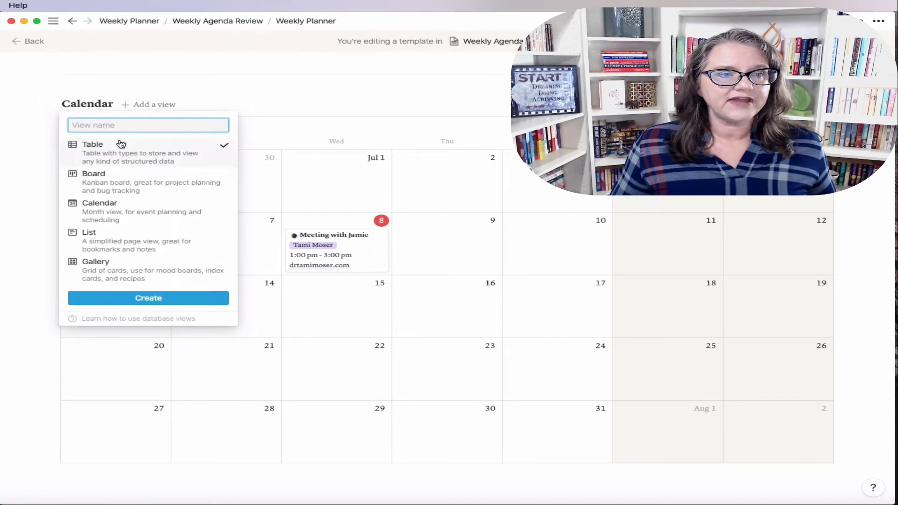
{"action": "type", "text": "Met"}
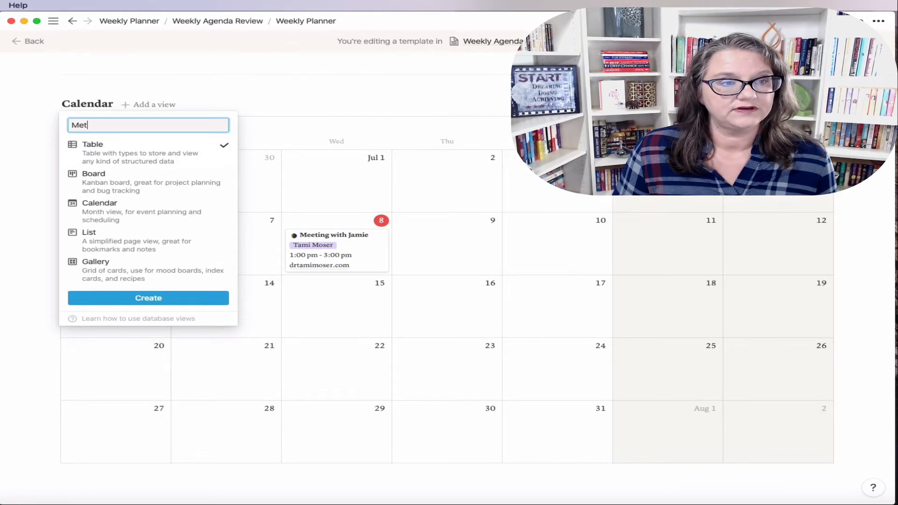
{"action": "key", "text": "BackSpace"}
{"action": "key", "text": "BackSpace"}
{"action": "key", "text": "BackSpace"}
{"action": "key", "text": "BackSpace"}
{"action": "type", "text": "Weekly Meetings"}
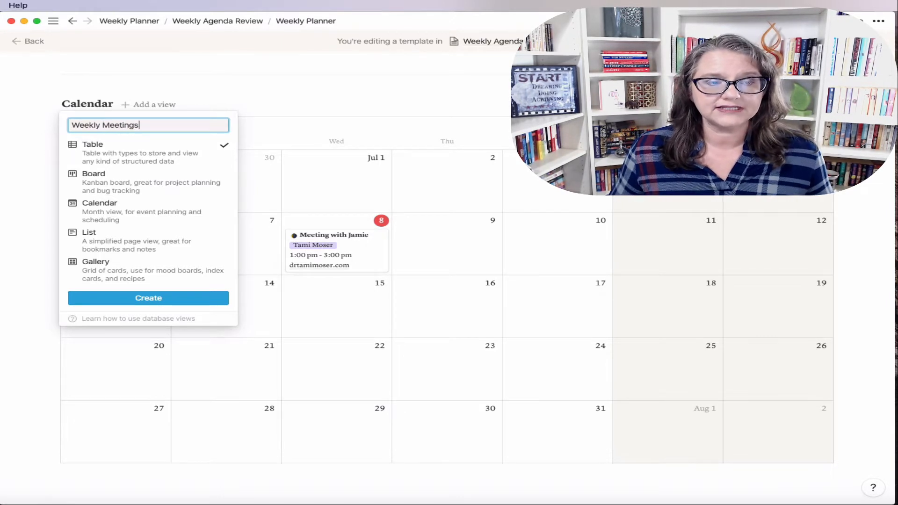
{"action": "left_click", "coordinate": [141, 191]}
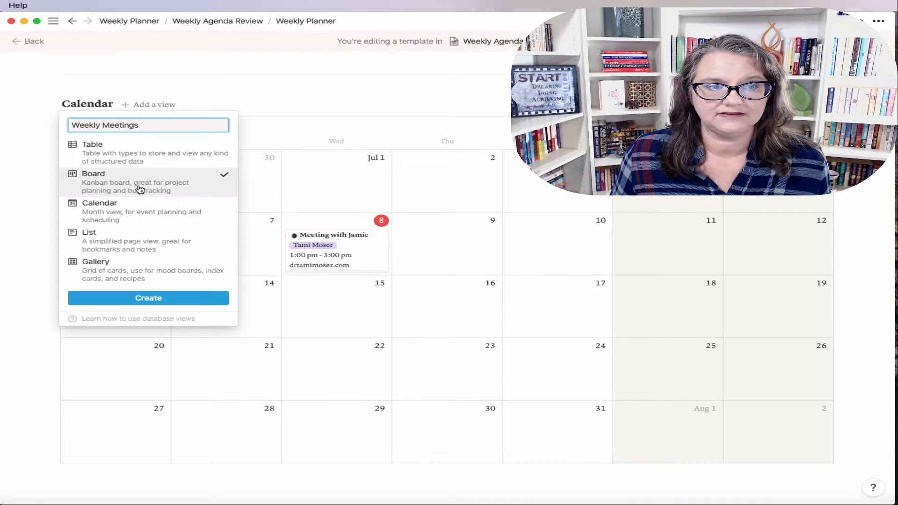
{"action": "left_click", "coordinate": [173, 298]}
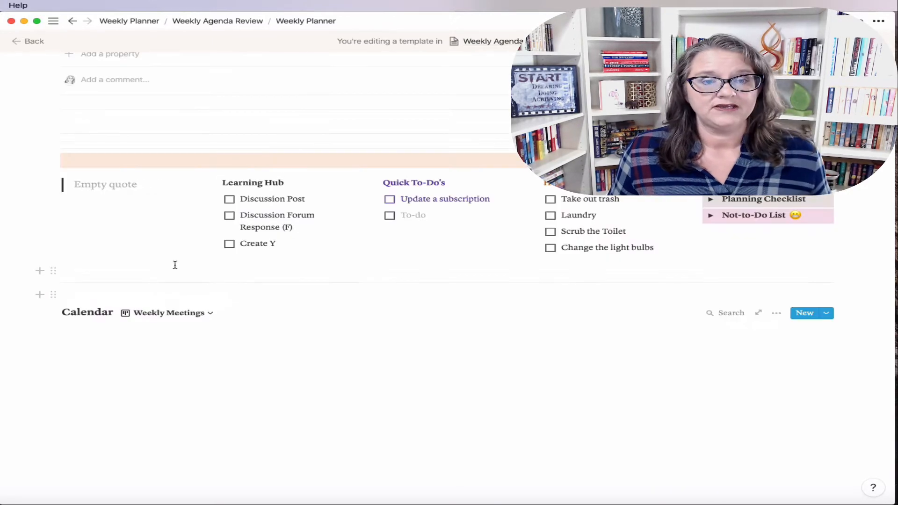
Step: Hide the No Day column, leaving Monday through Sunday columns
{"action": "scroll", "coordinate": [182, 313], "scroll_direction": "down", "scroll_amount": 2}
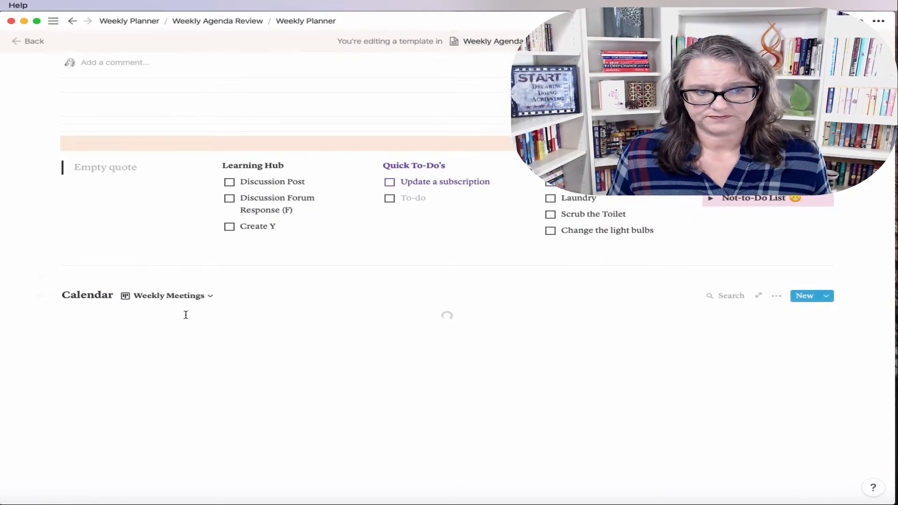
{"action": "left_click", "coordinate": [777, 245]}
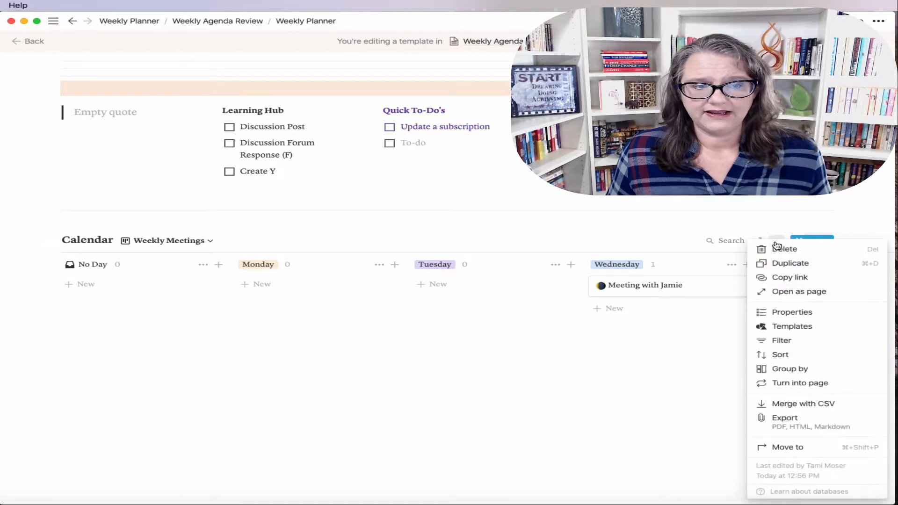
{"action": "left_click", "coordinate": [561, 366]}
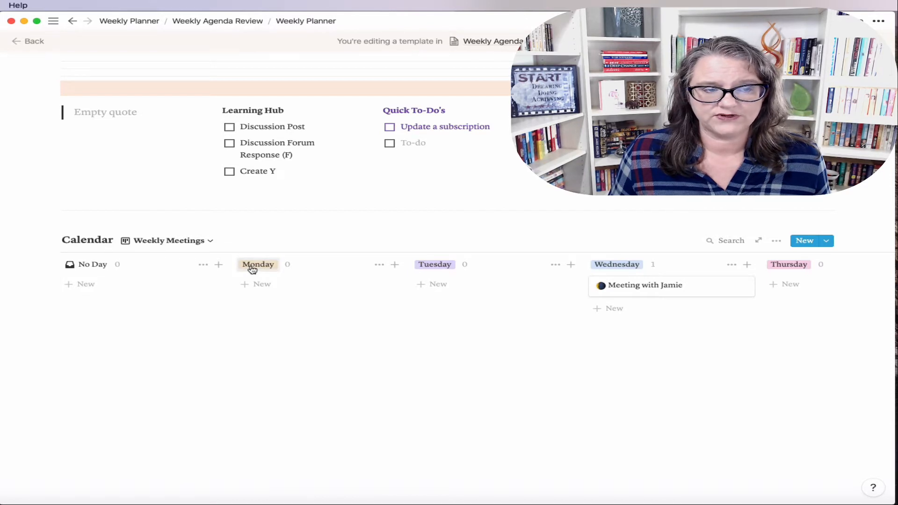
{"action": "left_click", "coordinate": [204, 266]}
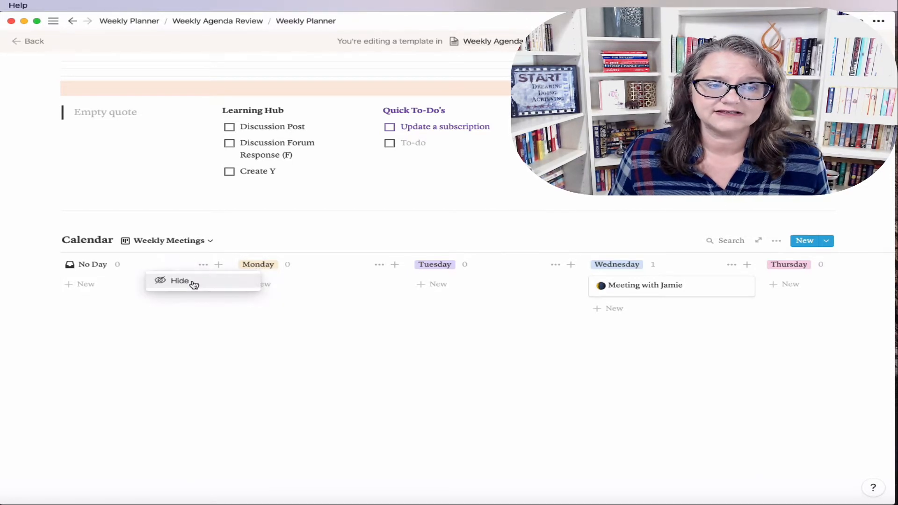
{"action": "left_click", "coordinate": [194, 284]}
{"action": "scroll", "coordinate": [781, 287], "scroll_direction": "right", "scroll_amount": 5}
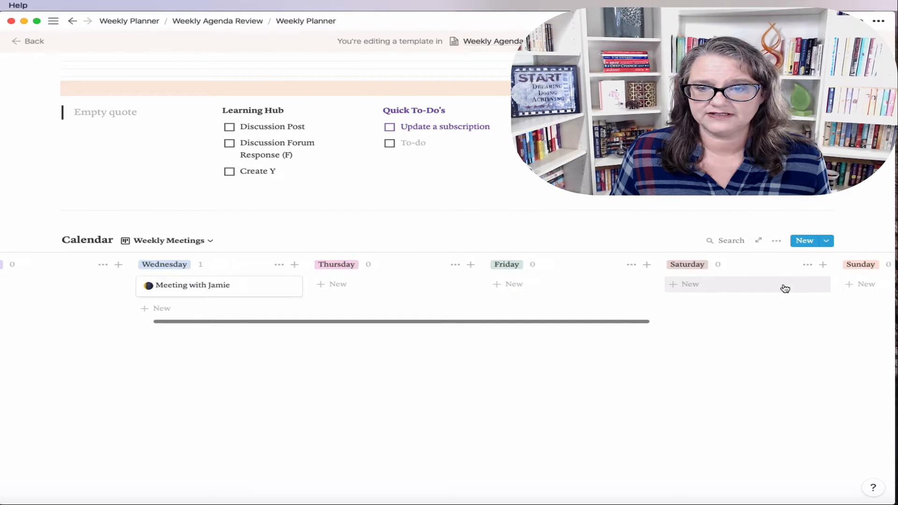
{"action": "scroll", "coordinate": [785, 288], "scroll_direction": "right", "scroll_amount": 4}
{"action": "scroll", "coordinate": [617, 274], "scroll_direction": "left", "scroll_amount": 7}
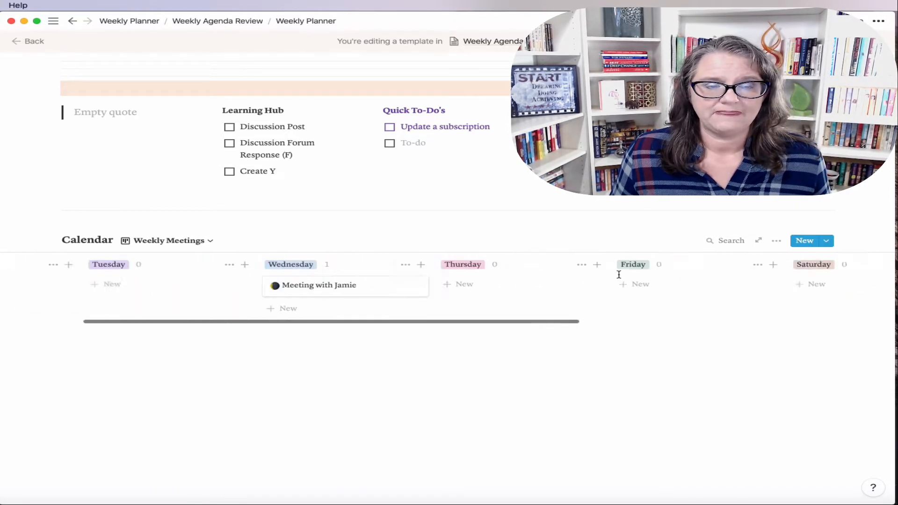
{"action": "scroll", "coordinate": [619, 275], "scroll_direction": "left", "scroll_amount": 3}
Step: Show Date, Time and URL on the Weekly Meetings board cards
{"action": "left_click", "coordinate": [772, 243]}
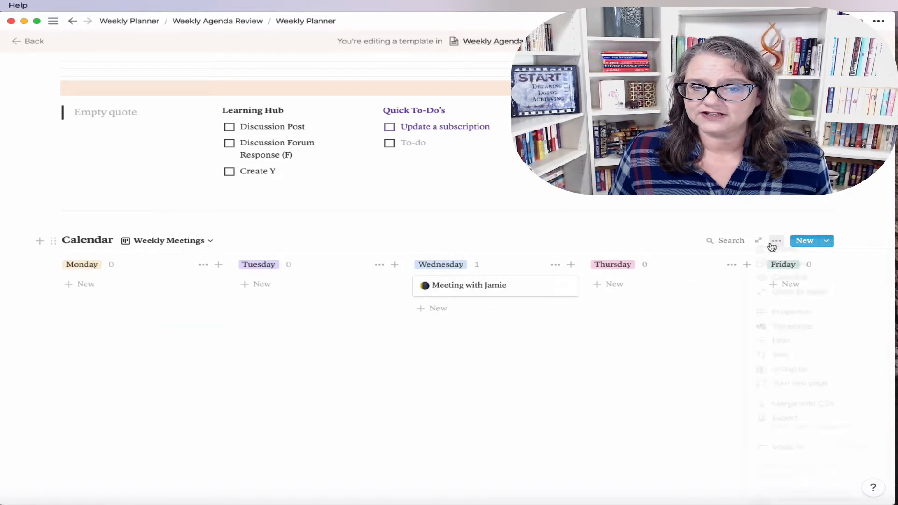
{"action": "left_click", "coordinate": [795, 312]}
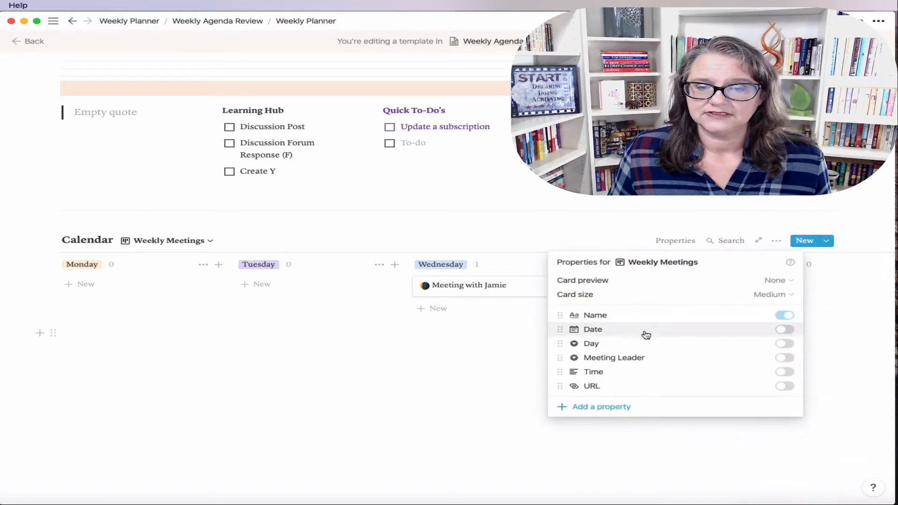
{"action": "left_click", "coordinate": [787, 330]}
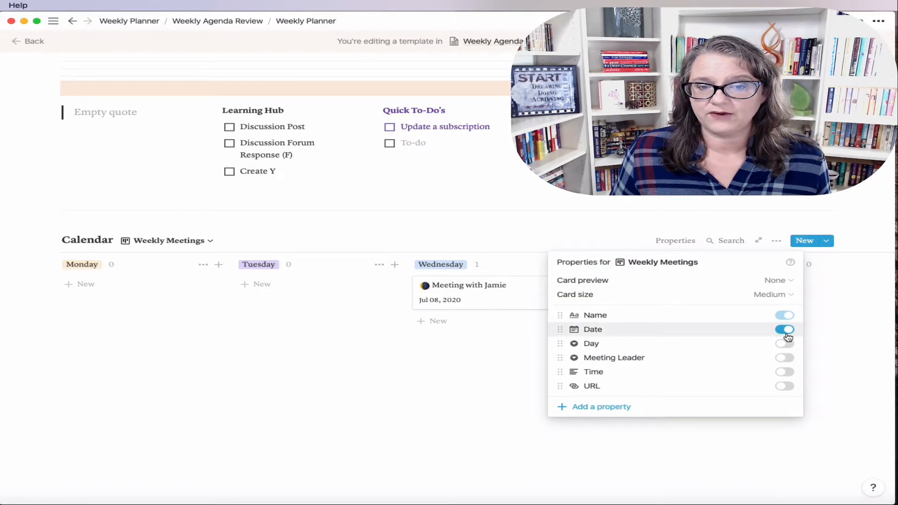
{"action": "left_click", "coordinate": [785, 372]}
{"action": "left_click", "coordinate": [784, 386]}
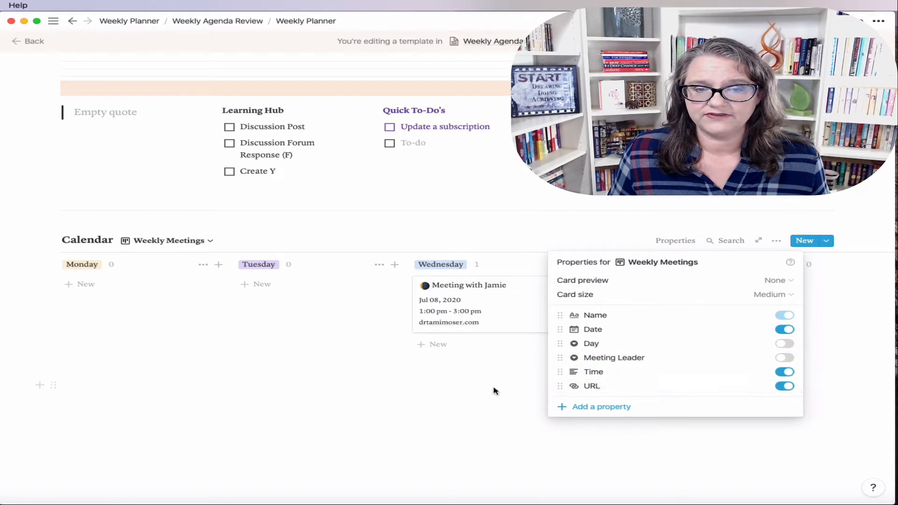
Step: Drag Date to the bottom of the card properties and back, then hide it
{"action": "left_click", "coordinate": [559, 330]}
{"action": "left_click", "coordinate": [611, 323]}
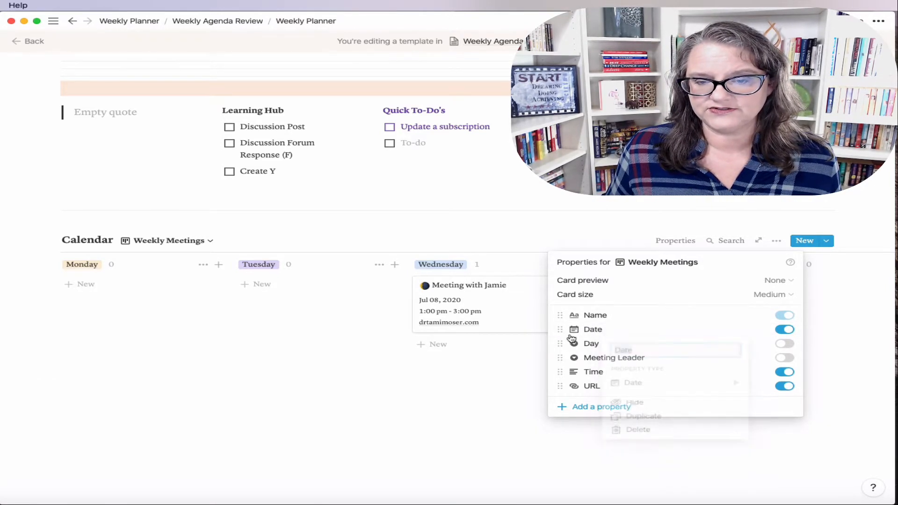
{"action": "left_click_drag", "start_coordinate": [560, 333], "coordinate": [559, 386]}
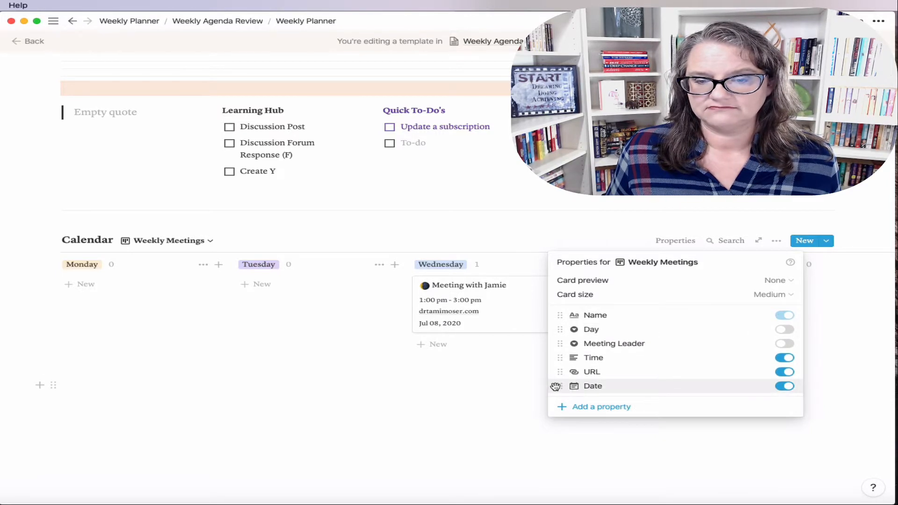
{"action": "left_click_drag", "start_coordinate": [555, 385], "coordinate": [555, 329]}
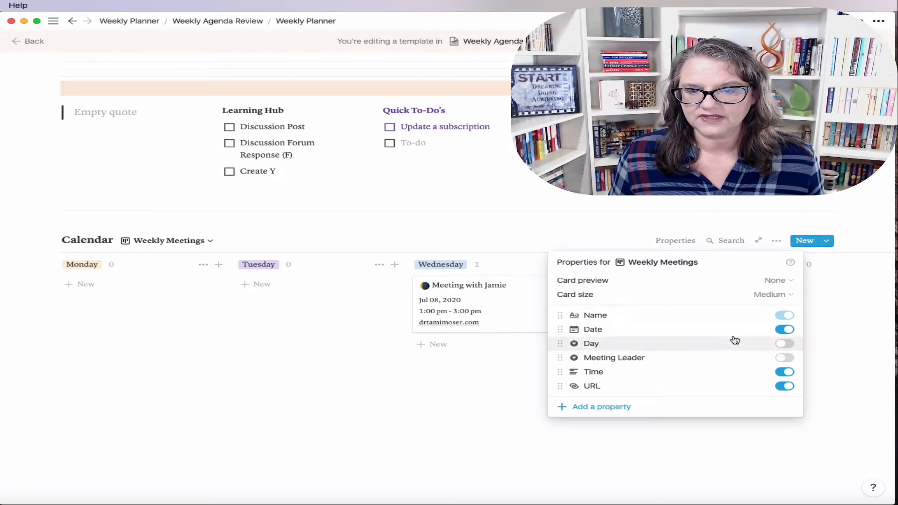
{"action": "left_click", "coordinate": [781, 330]}
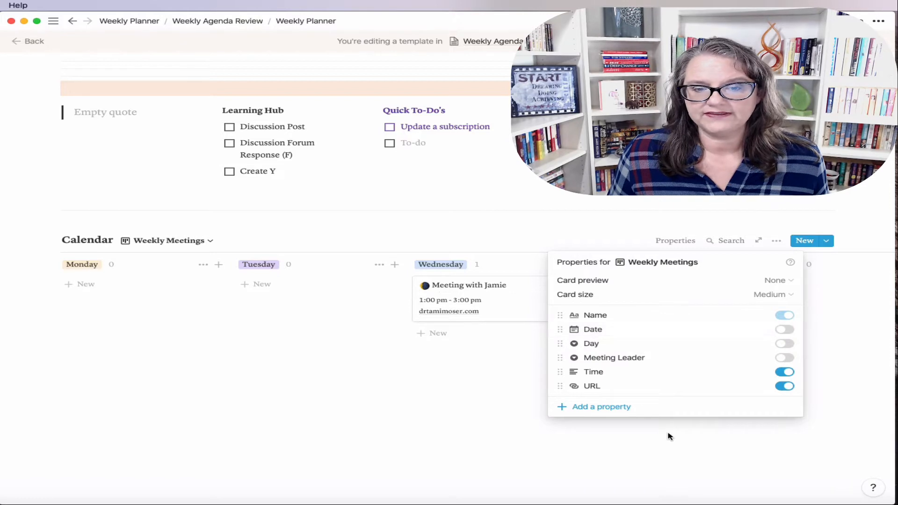
Step: Add an ascending sort on the Time property to the Weekly Meetings board
{"action": "left_click", "coordinate": [463, 383]}
{"action": "left_click", "coordinate": [776, 242]}
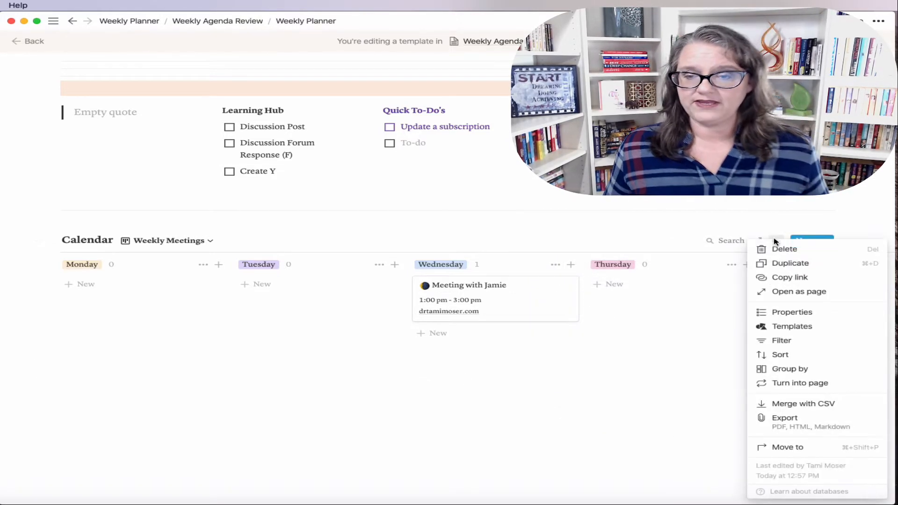
{"action": "left_click", "coordinate": [789, 354]}
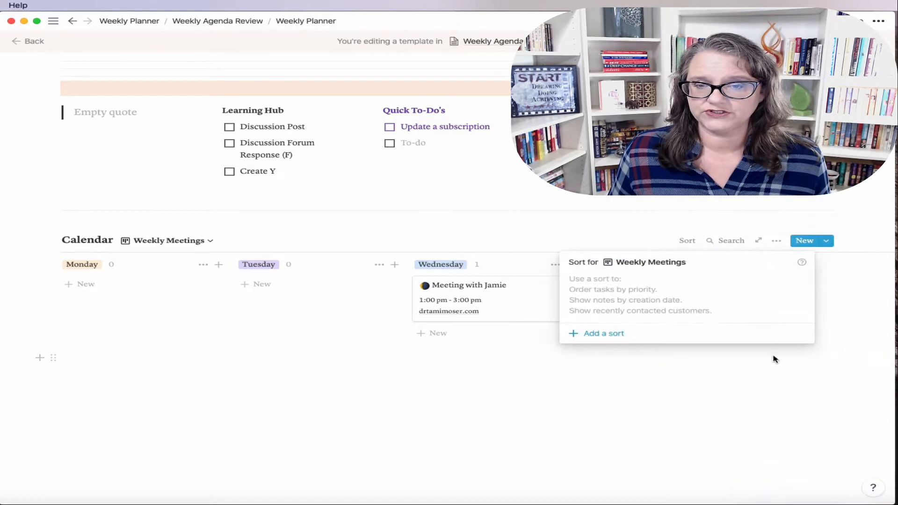
{"action": "left_click", "coordinate": [611, 333]}
{"action": "left_click", "coordinate": [622, 284]}
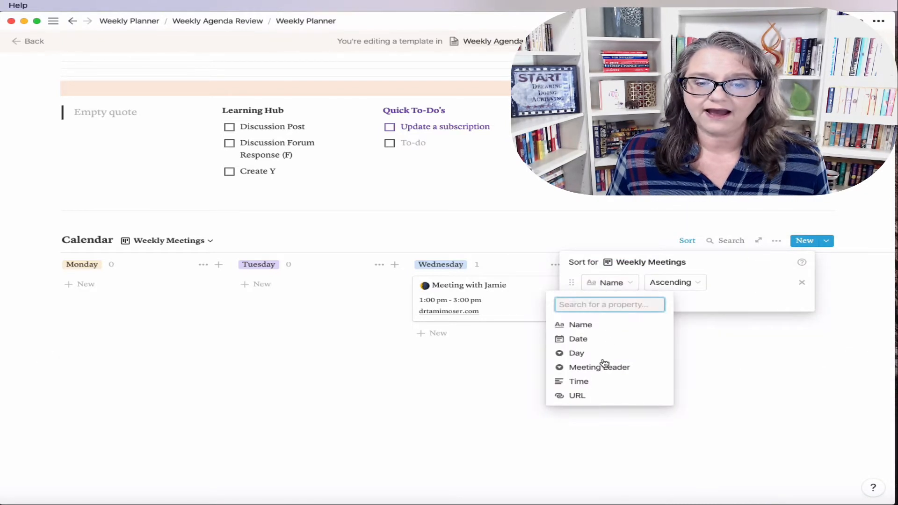
{"action": "left_click", "coordinate": [592, 382]}
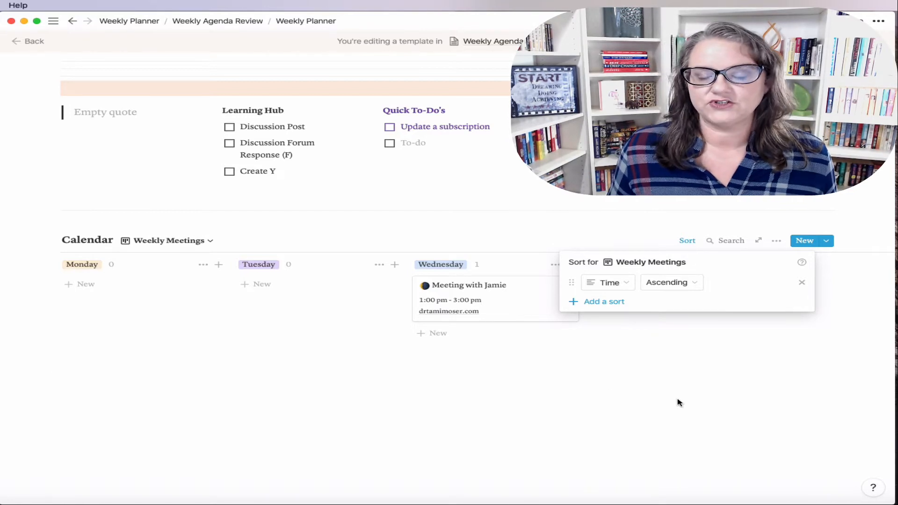
{"action": "left_click", "coordinate": [674, 377]}
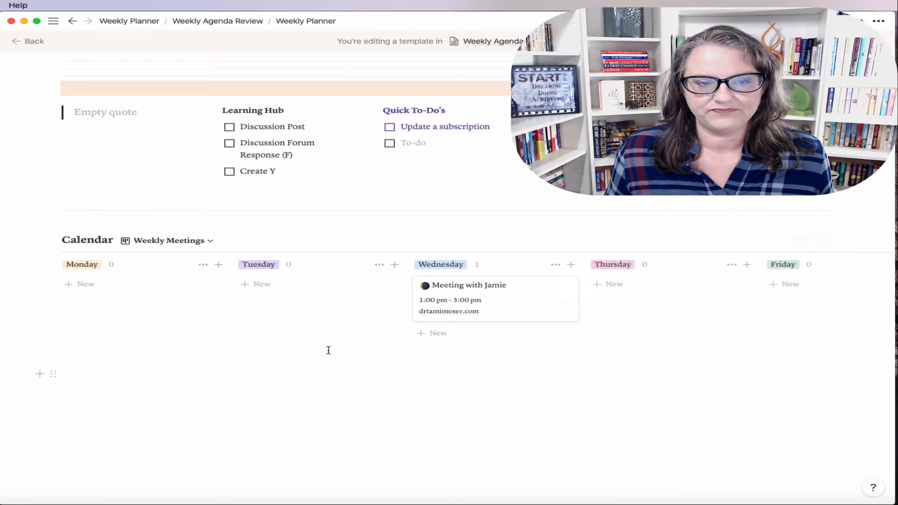
{"action": "left_click", "coordinate": [217, 243]}
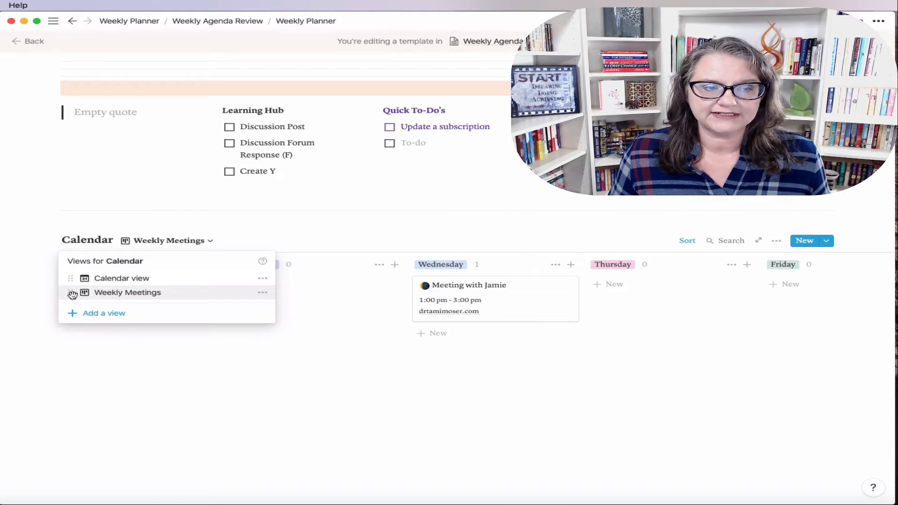
Step: Drag Weekly Meetings above Calendar view in the views list
{"action": "left_click_drag", "start_coordinate": [71, 292], "coordinate": [73, 278]}
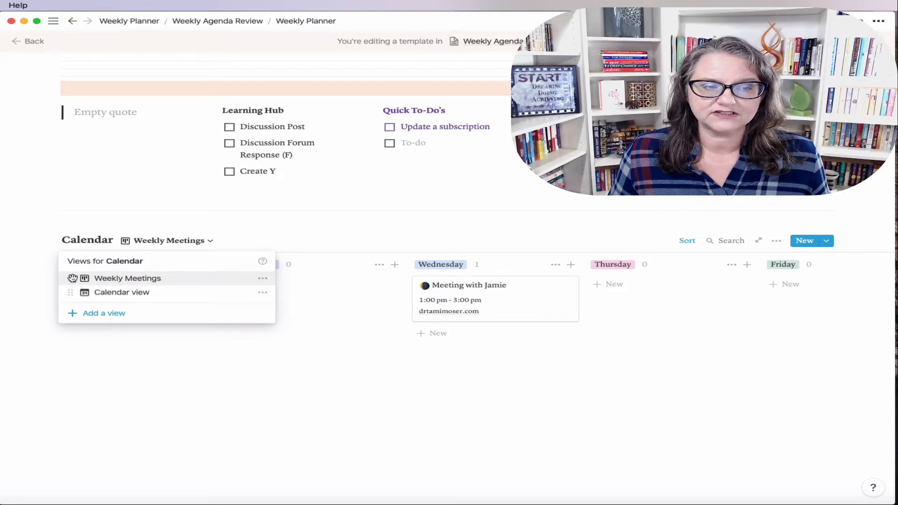
{"action": "left_click", "coordinate": [285, 394]}
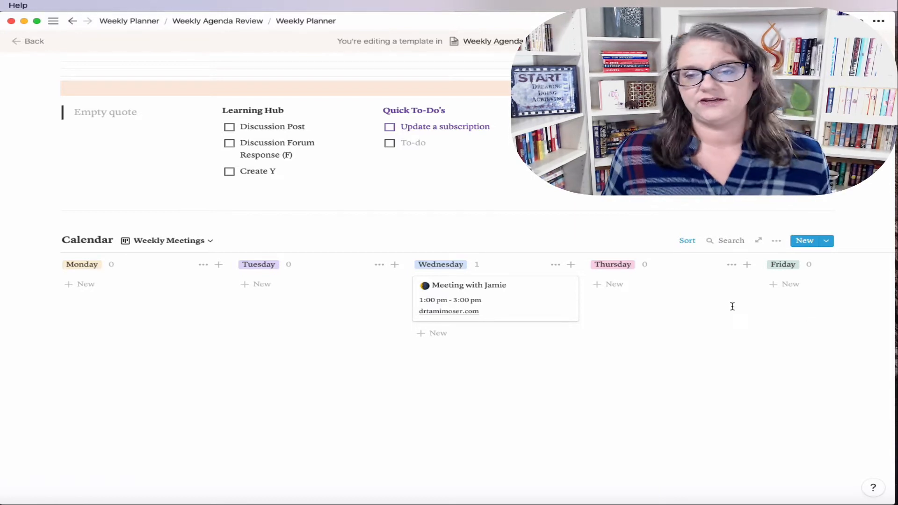
Step: Add a filter group with two Date conditions joined by And on the Weekly Meetings board
{"action": "left_click", "coordinate": [776, 242]}
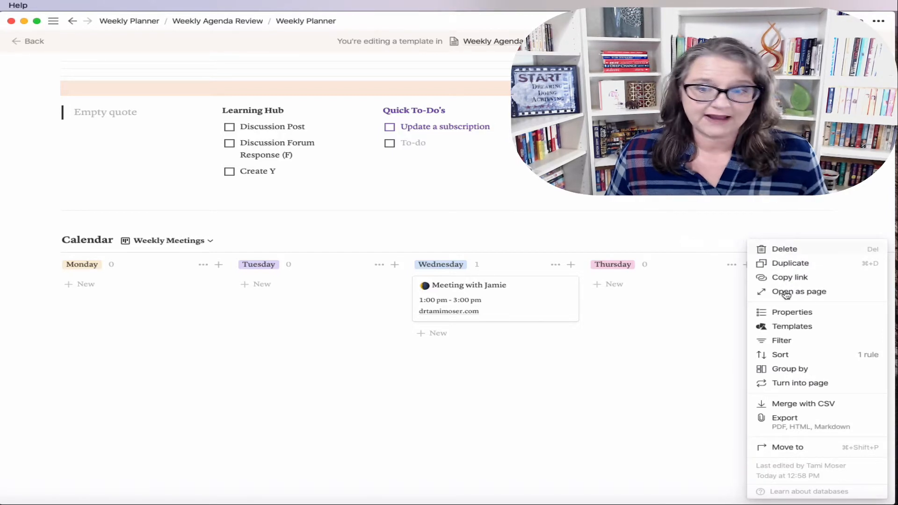
{"action": "left_click", "coordinate": [781, 341]}
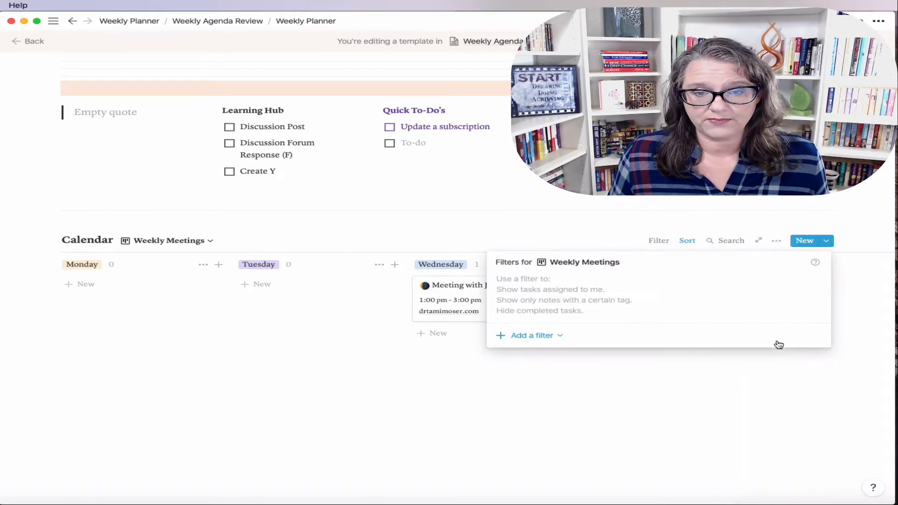
{"action": "left_click", "coordinate": [548, 336]}
{"action": "left_click", "coordinate": [560, 379]}
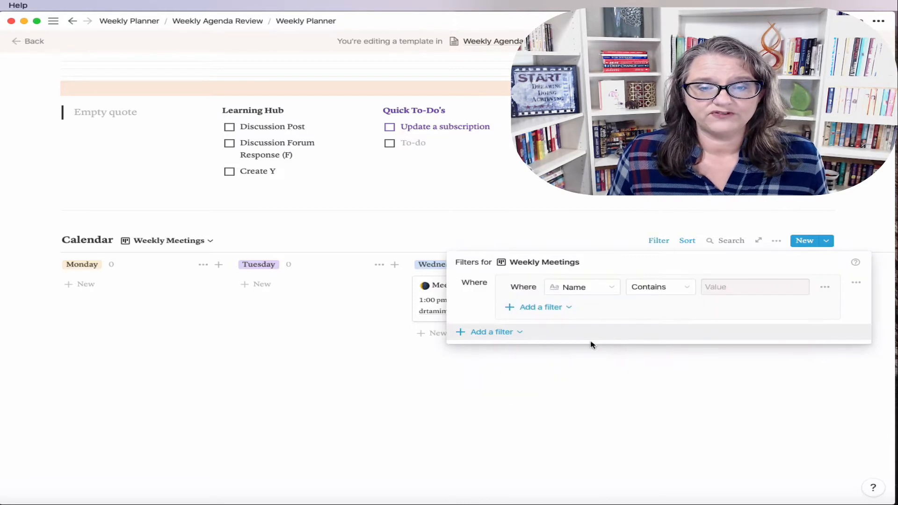
{"action": "left_click", "coordinate": [602, 290]}
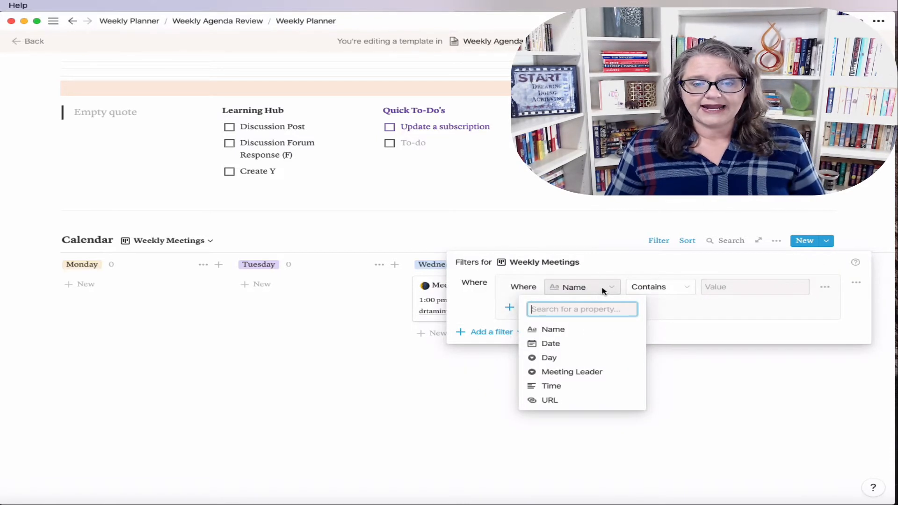
{"action": "left_click", "coordinate": [574, 348]}
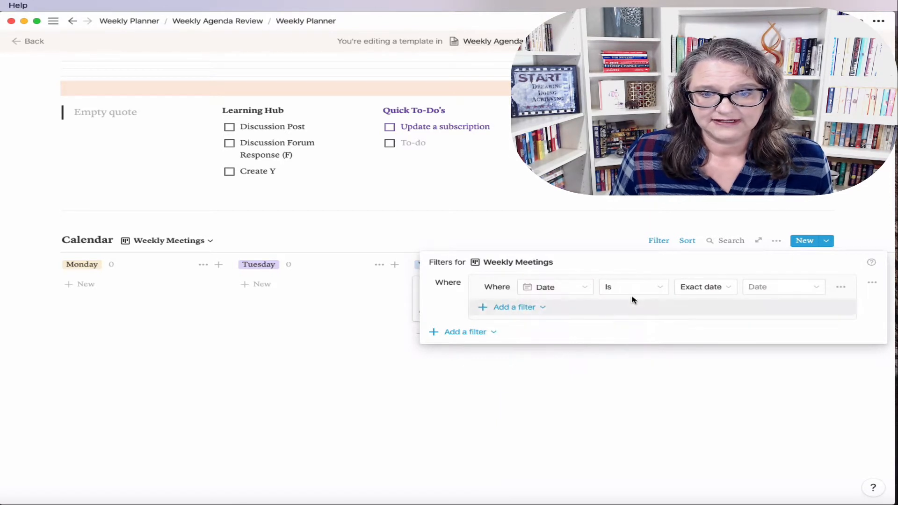
{"action": "left_click", "coordinate": [646, 287]}
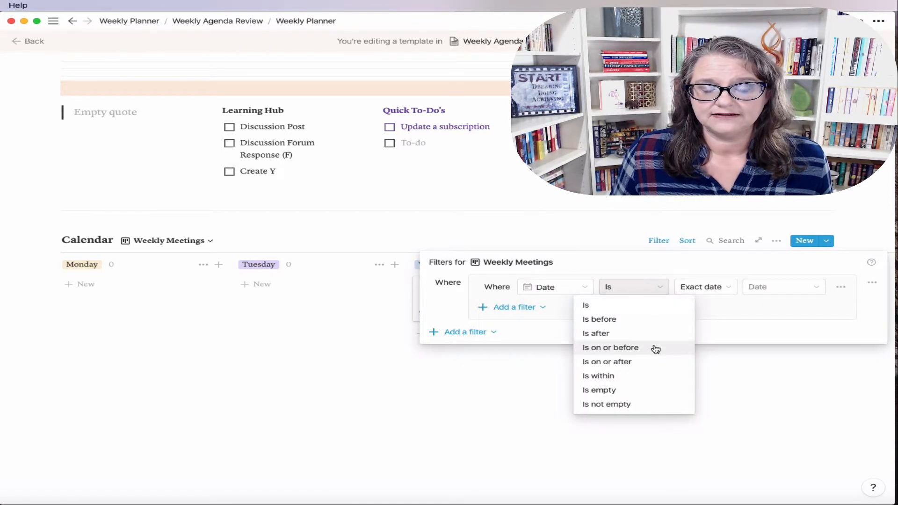
{"action": "left_click", "coordinate": [629, 323]}
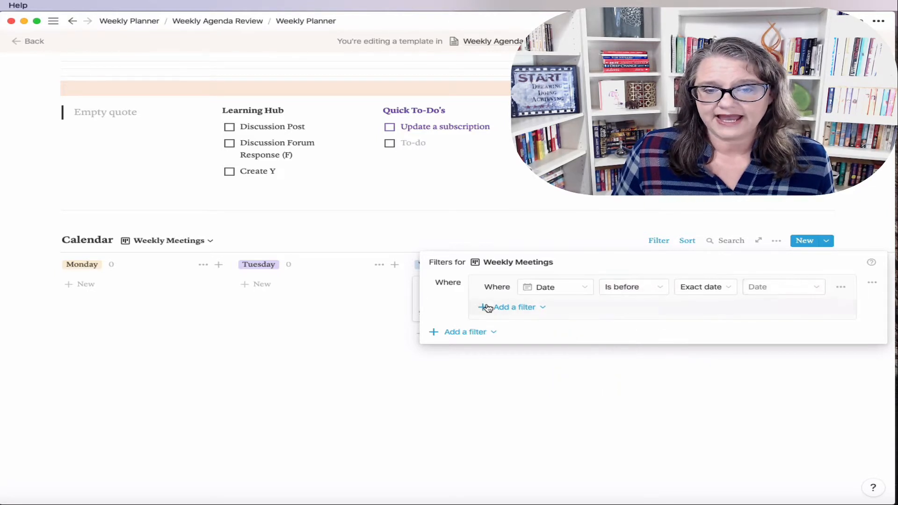
{"action": "left_click", "coordinate": [523, 309]}
{"action": "left_click", "coordinate": [524, 325]}
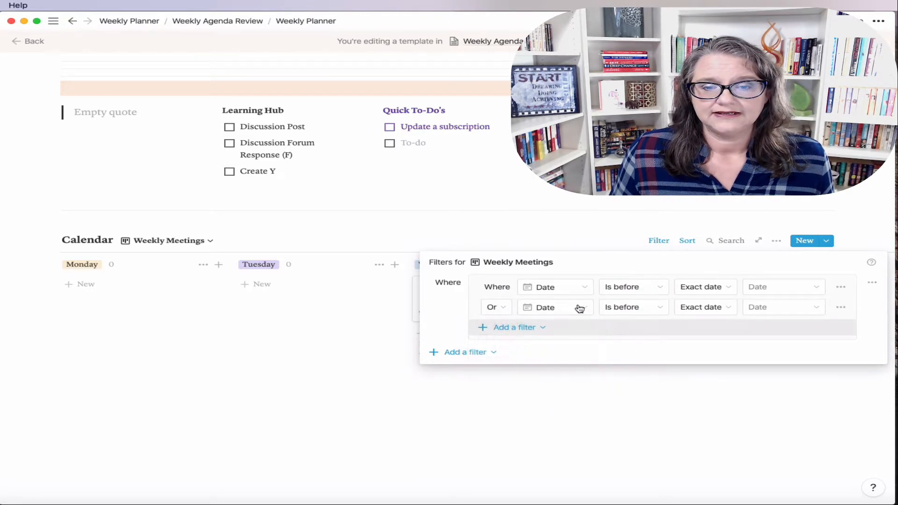
{"action": "left_click", "coordinate": [578, 307]}
{"action": "left_click", "coordinate": [503, 309]}
{"action": "left_click", "coordinate": [500, 308]}
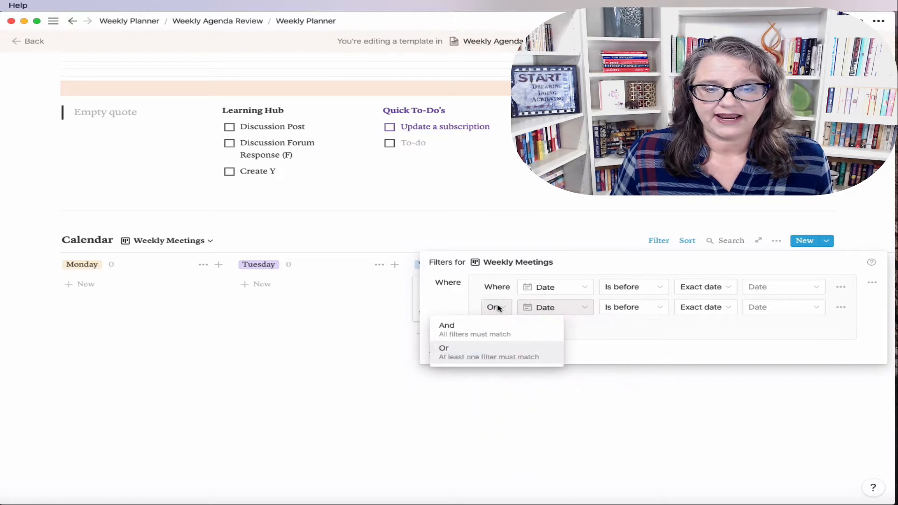
{"action": "left_click", "coordinate": [491, 330]}
{"action": "left_click", "coordinate": [624, 307]}
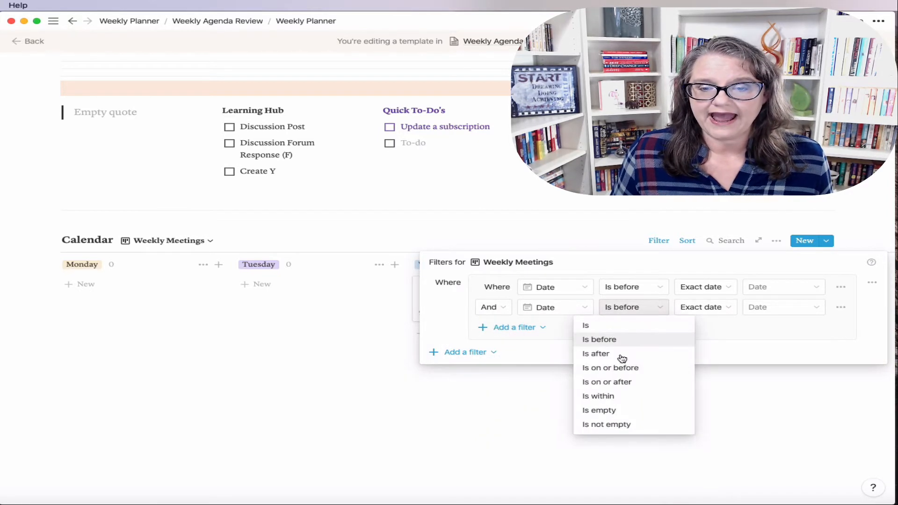
{"action": "left_click", "coordinate": [621, 355]}
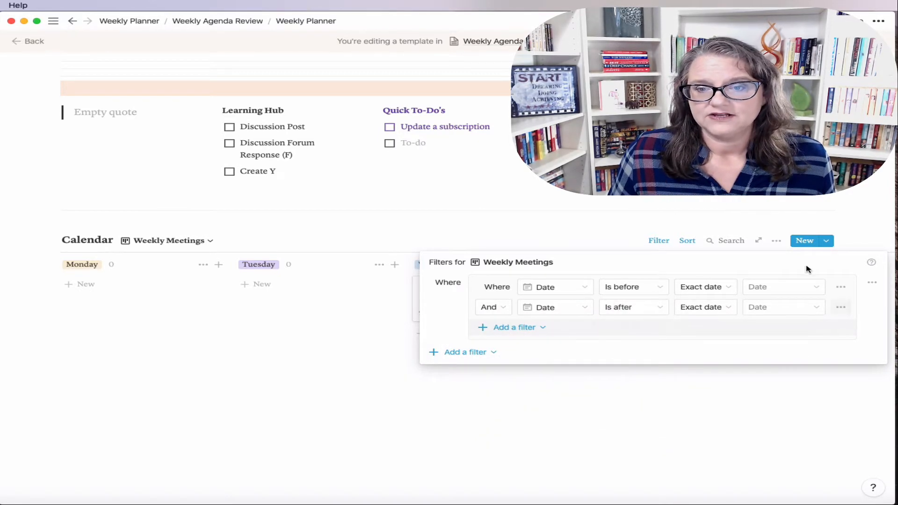
Step: Set the Date conditions to on or before Jul 12, 2020 and on or after Jul 06, 2020
{"action": "left_click", "coordinate": [807, 290]}
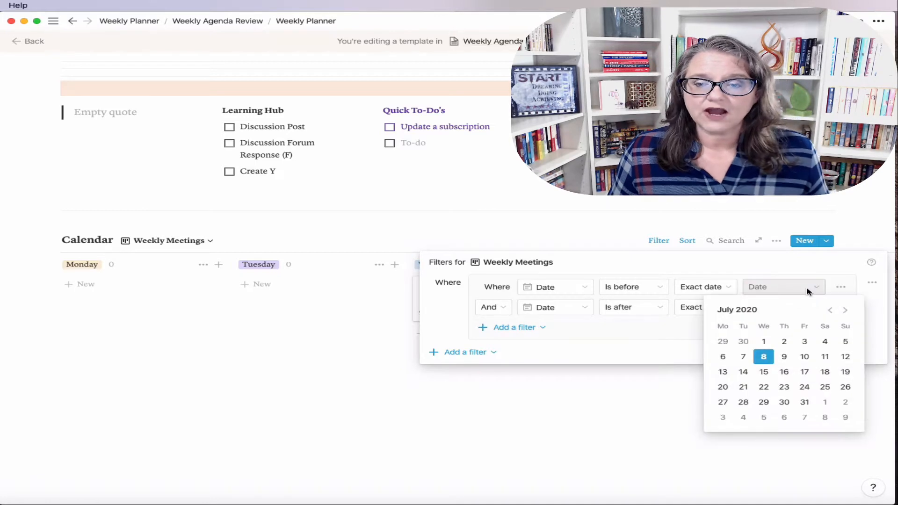
{"action": "left_click", "coordinate": [845, 357]}
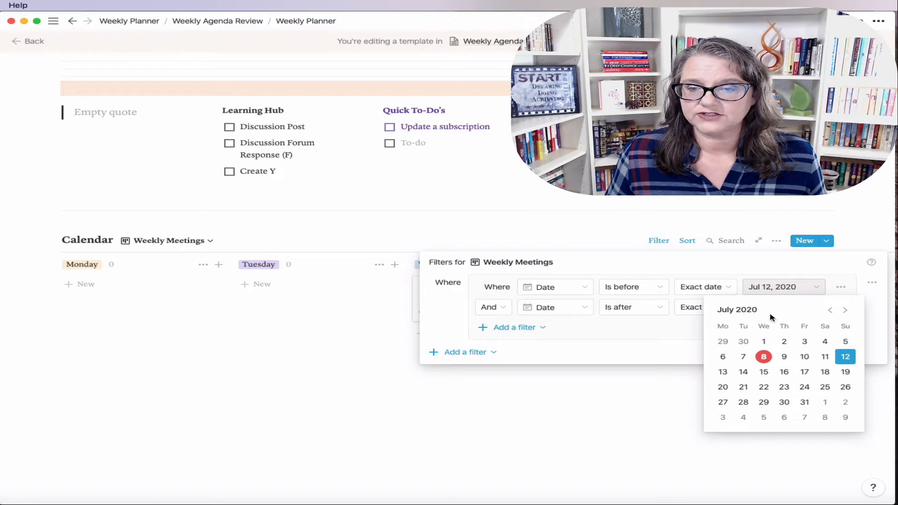
{"action": "left_click", "coordinate": [651, 289]}
{"action": "left_click", "coordinate": [651, 289]}
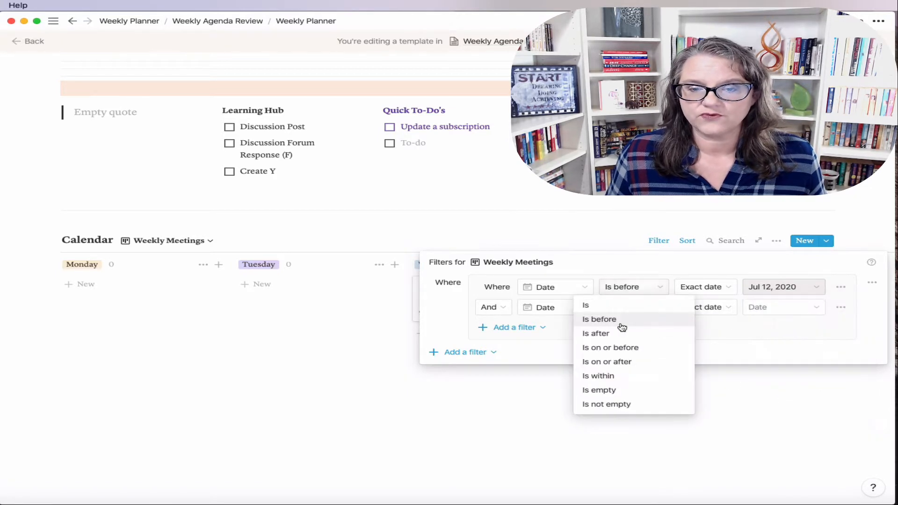
{"action": "left_click", "coordinate": [622, 349]}
{"action": "left_click", "coordinate": [660, 316]}
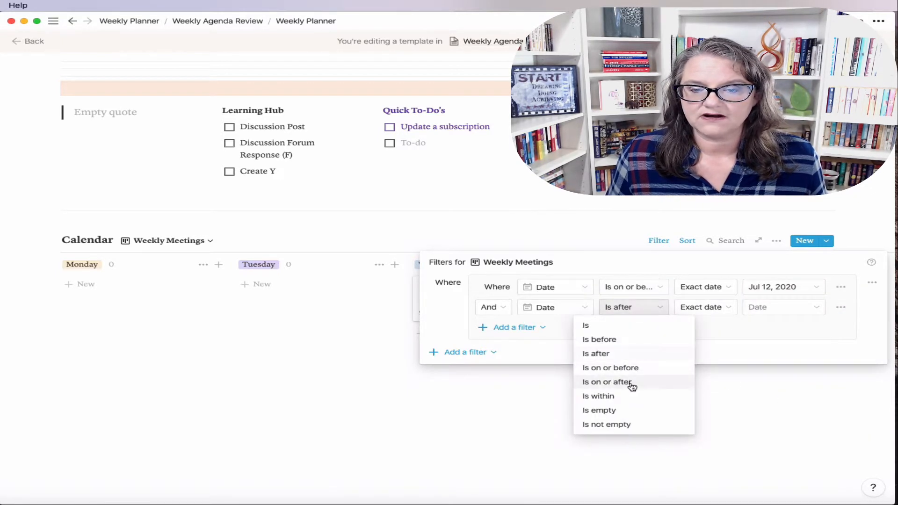
{"action": "left_click", "coordinate": [631, 383]}
{"action": "left_click", "coordinate": [811, 310]}
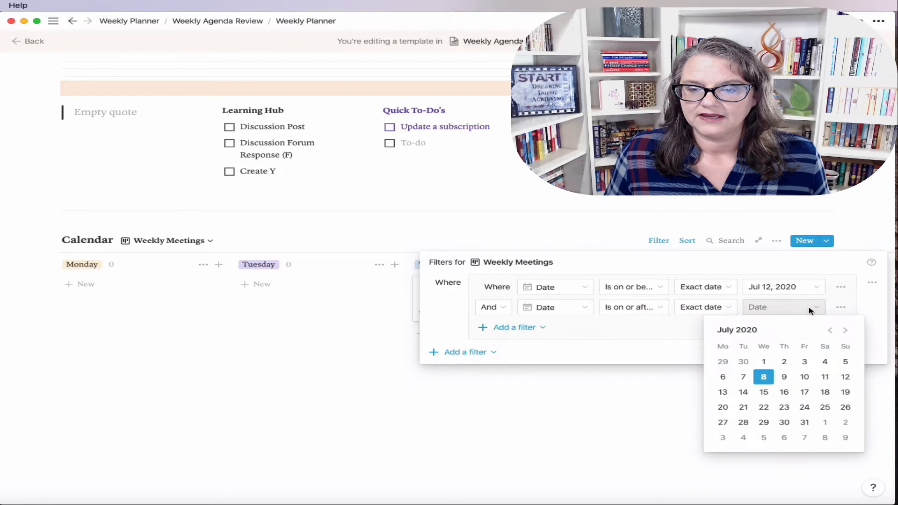
{"action": "left_click", "coordinate": [723, 377]}
{"action": "left_click", "coordinate": [583, 347]}
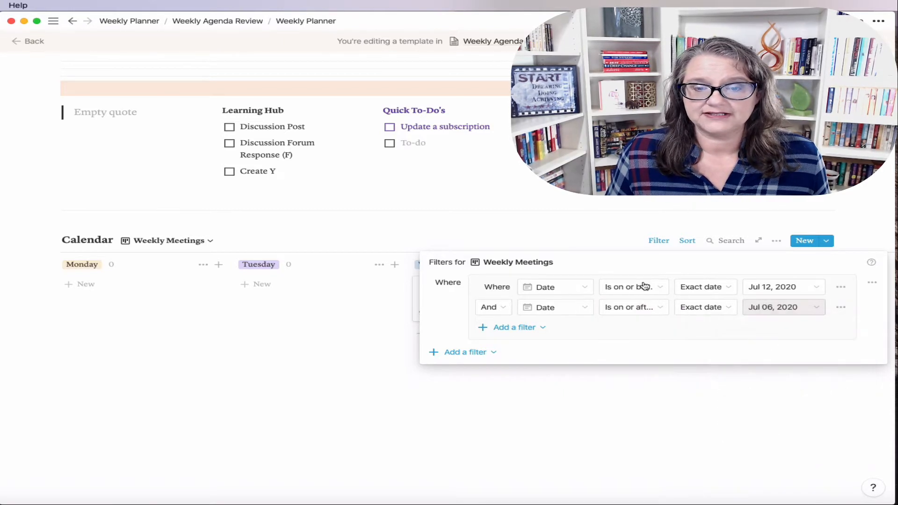
{"action": "left_click", "coordinate": [647, 437]}
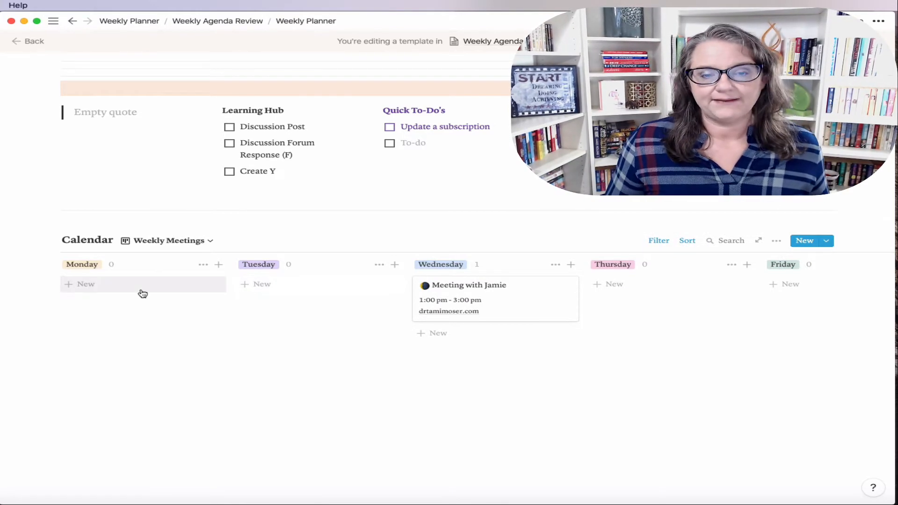
{"action": "left_click", "coordinate": [209, 243]}
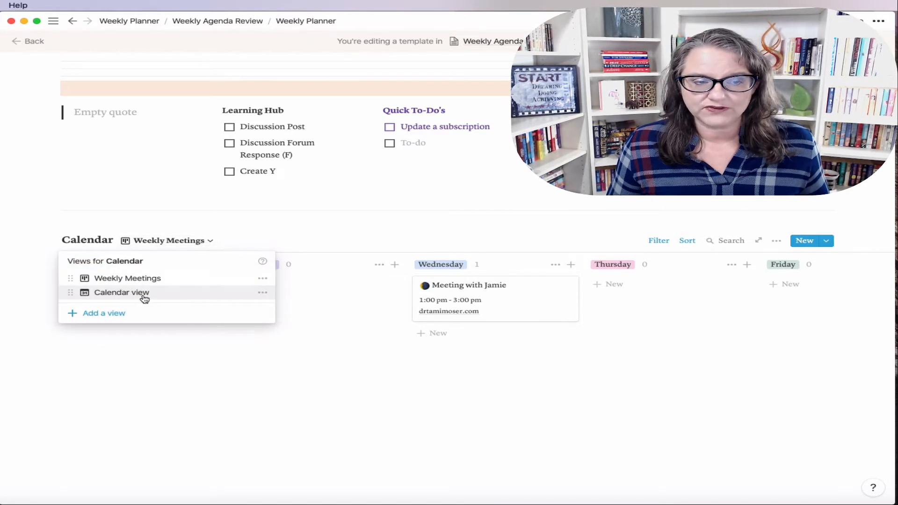
{"action": "left_click", "coordinate": [145, 295]}
{"action": "scroll", "coordinate": [666, 407], "scroll_direction": "down", "scroll_amount": 5}
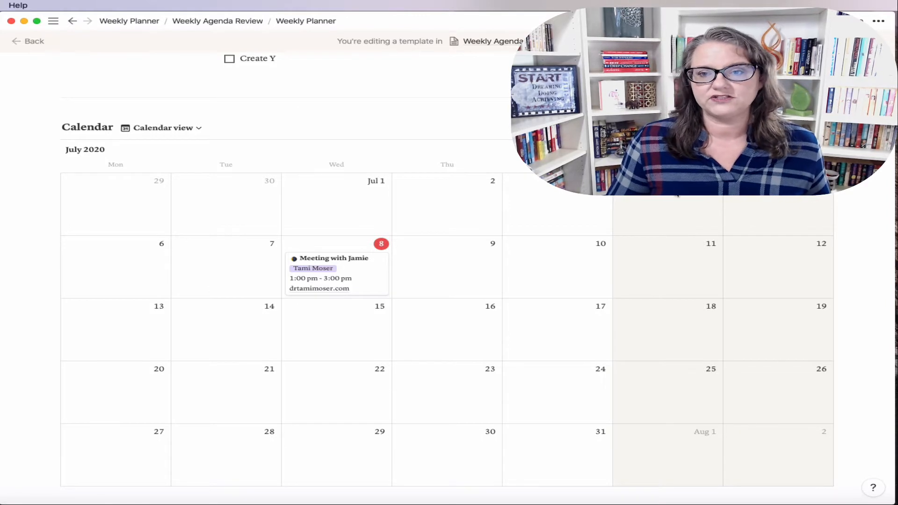
{"action": "left_click", "coordinate": [827, 150]}
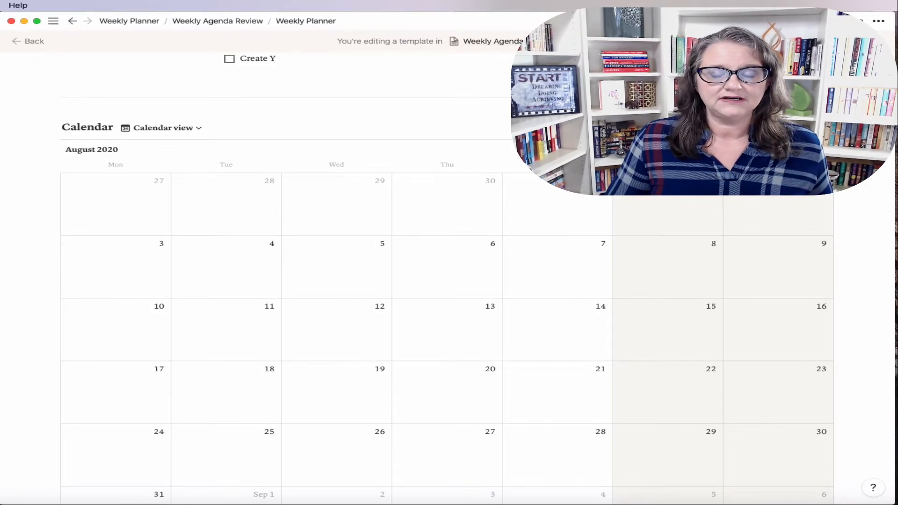
{"action": "left_click", "coordinate": [787, 150]}
{"action": "left_click", "coordinate": [786, 150]}
{"action": "left_click", "coordinate": [827, 150]}
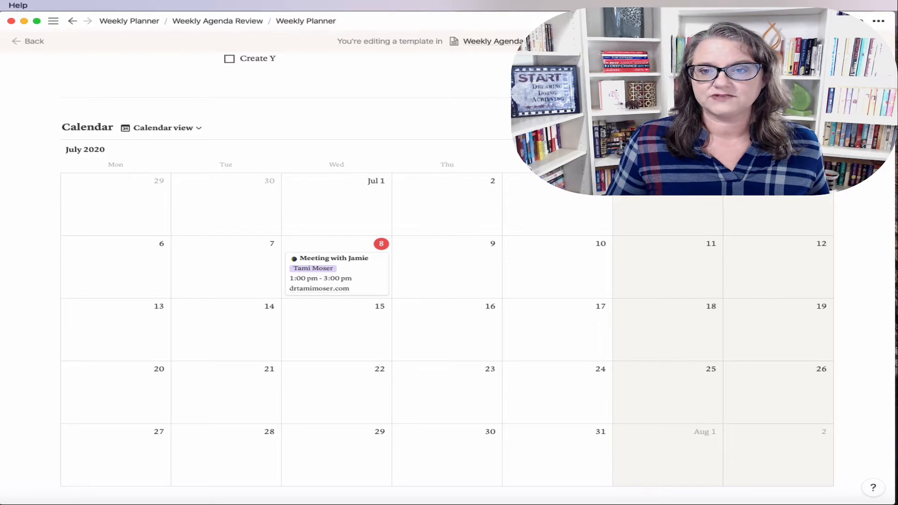
{"action": "left_click", "coordinate": [790, 150]}
{"action": "left_click", "coordinate": [826, 149]}
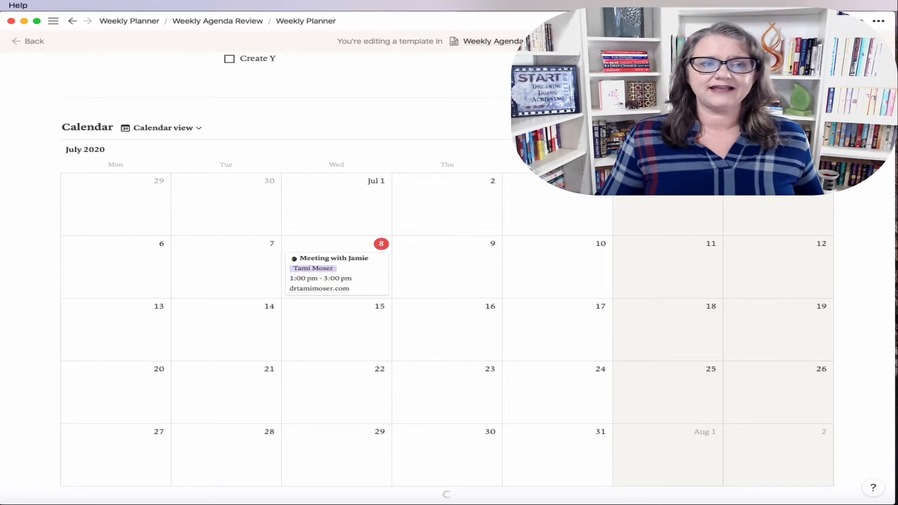
{"action": "left_click", "coordinate": [181, 127]}
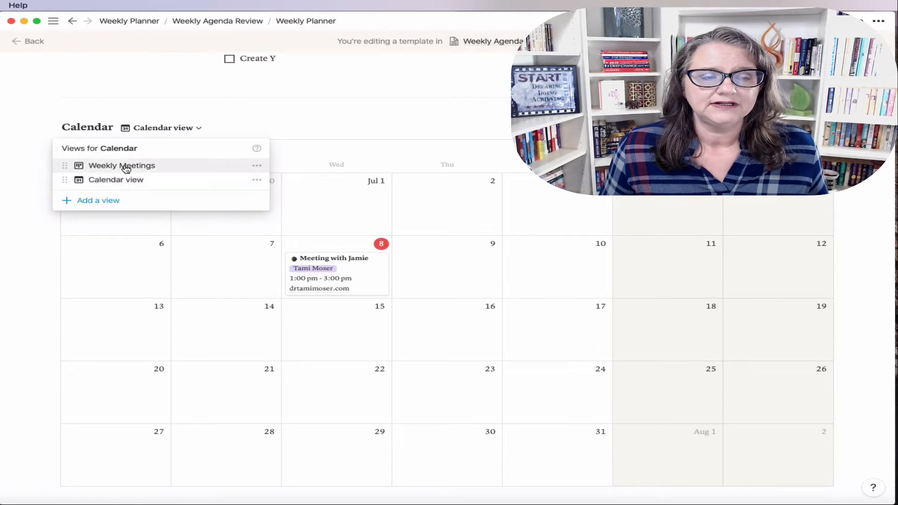
{"action": "left_click", "coordinate": [123, 167]}
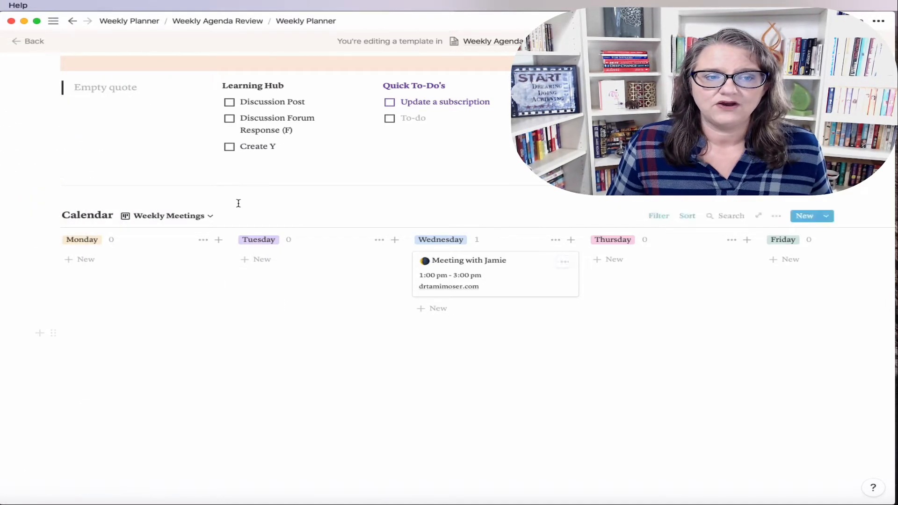
{"action": "left_click", "coordinate": [209, 216]}
{"action": "left_click", "coordinate": [150, 268]}
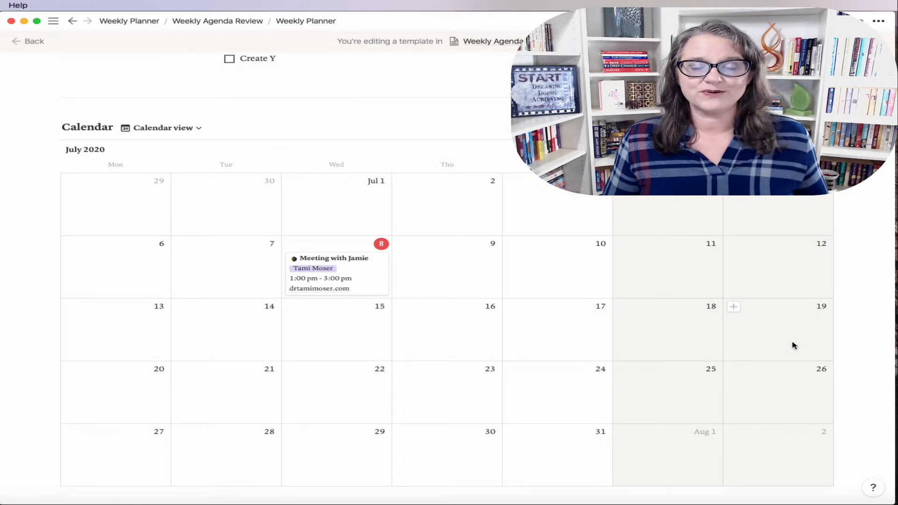
{"action": "left_click", "coordinate": [185, 135]}
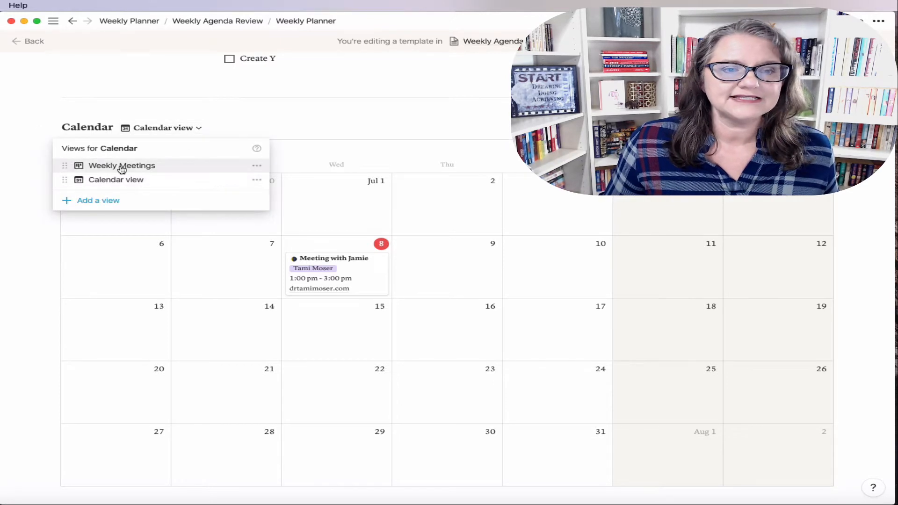
{"action": "left_click", "coordinate": [120, 167]}
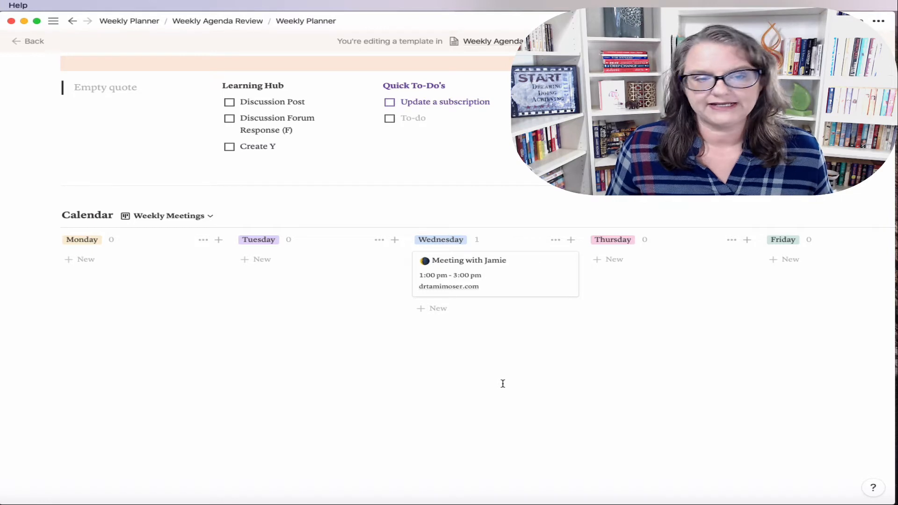
Step: Insert a --- divider below the Weekly Meetings board, followed by an empty block
{"action": "left_click", "coordinate": [55, 367]}
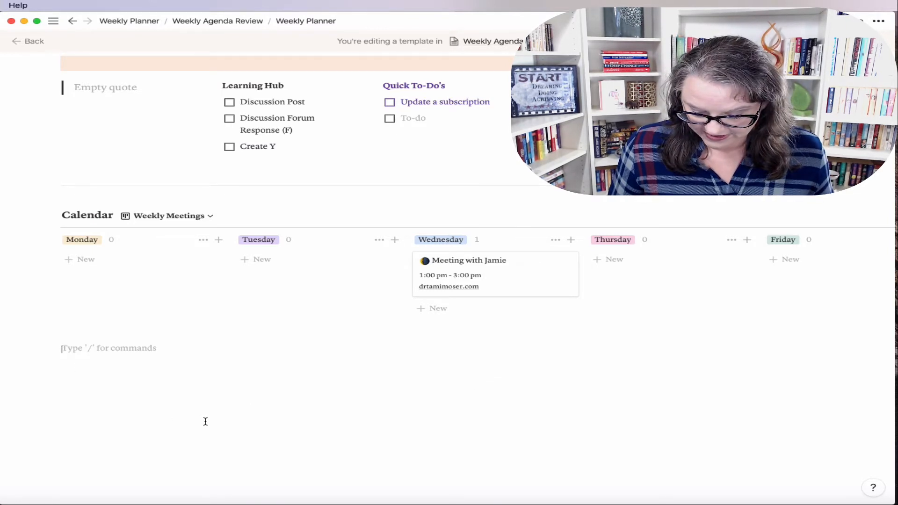
{"action": "type", "text": "---"}
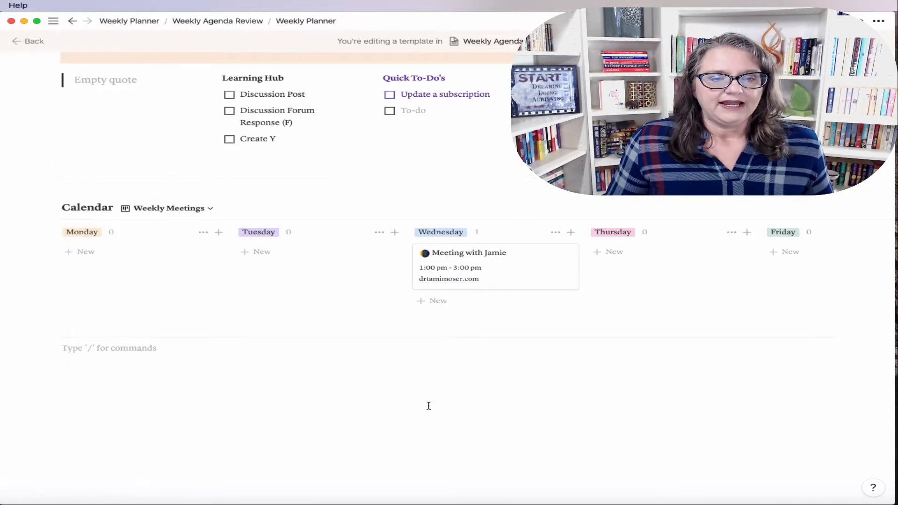
{"action": "key", "text": "Return"}
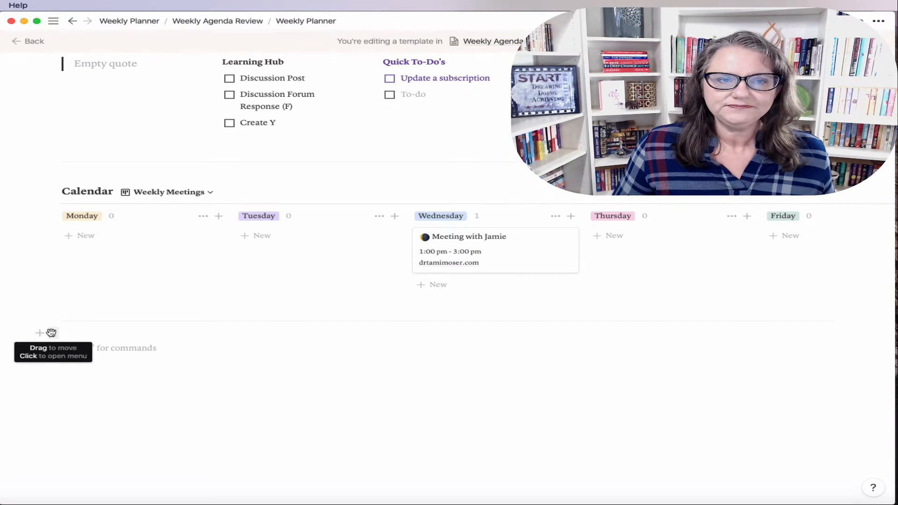
Step: Give the empty block under the divider a Gray background color
{"action": "left_click", "coordinate": [51, 332]}
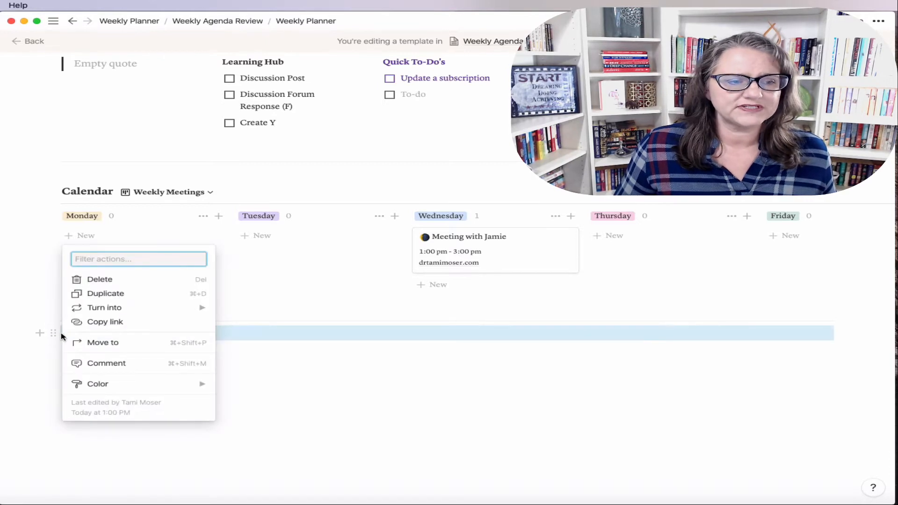
{"action": "mouse_move", "coordinate": [107, 387]}
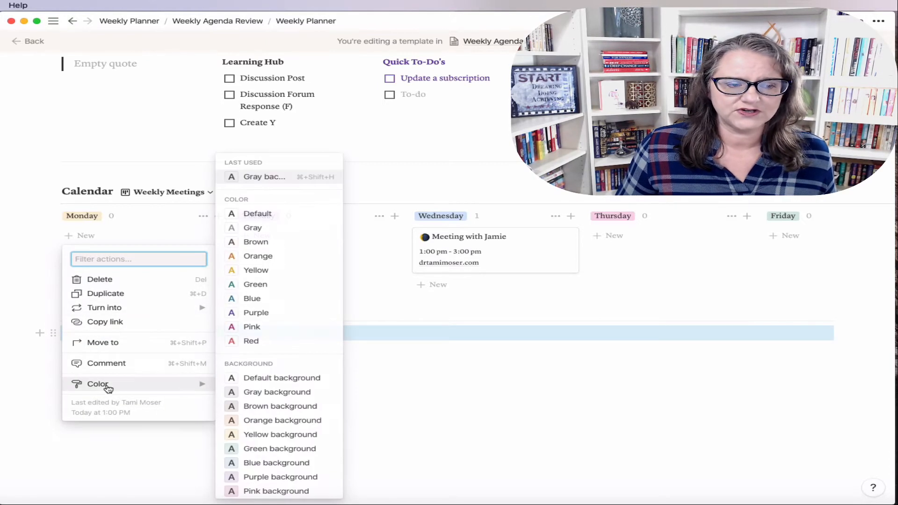
{"action": "left_click", "coordinate": [269, 391]}
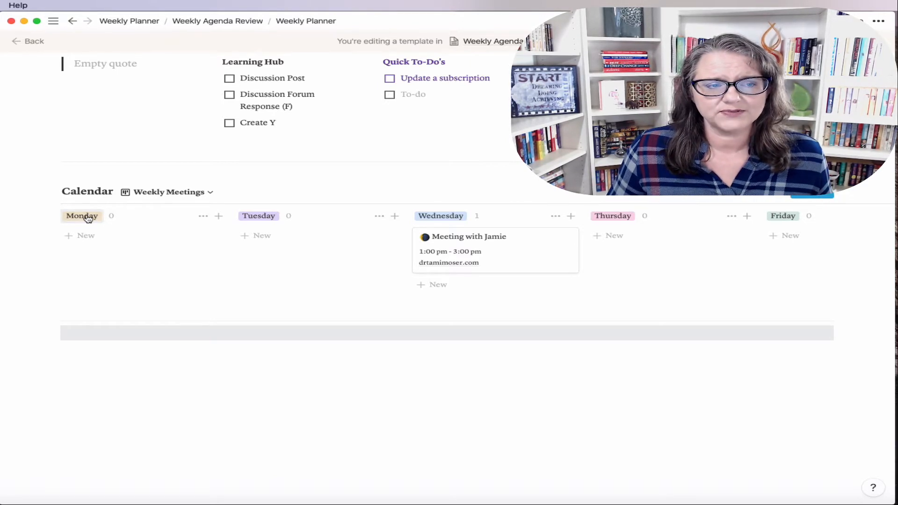
Step: Color the Monday through Thursday column labels brown
{"action": "left_click", "coordinate": [203, 218]}
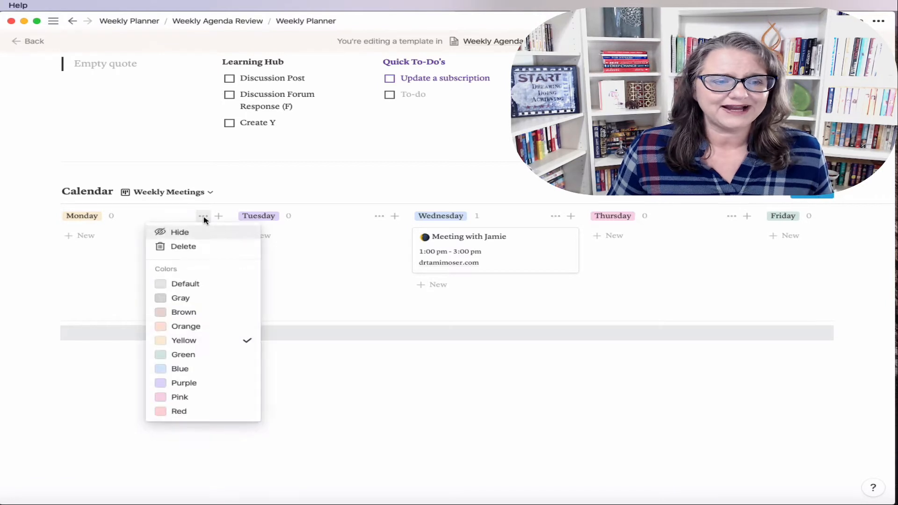
{"action": "left_click", "coordinate": [193, 312]}
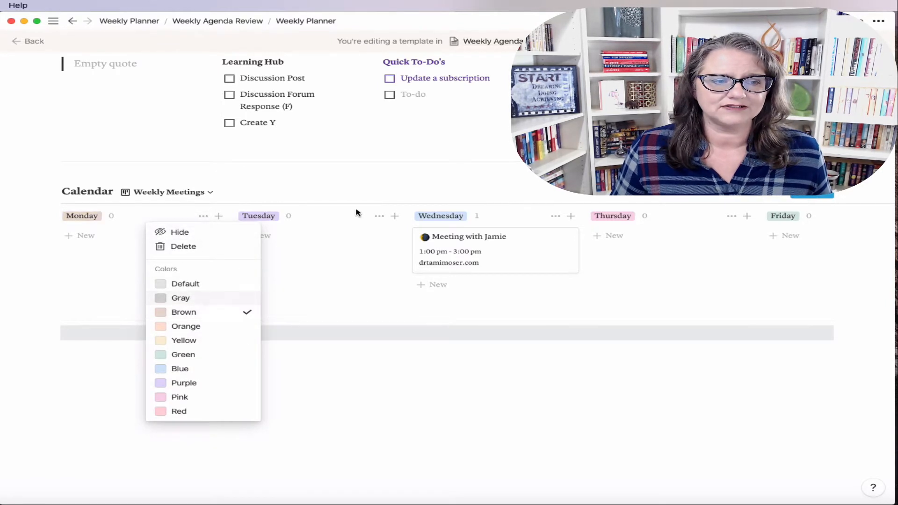
{"action": "left_click", "coordinate": [379, 217]}
{"action": "left_click", "coordinate": [380, 217]}
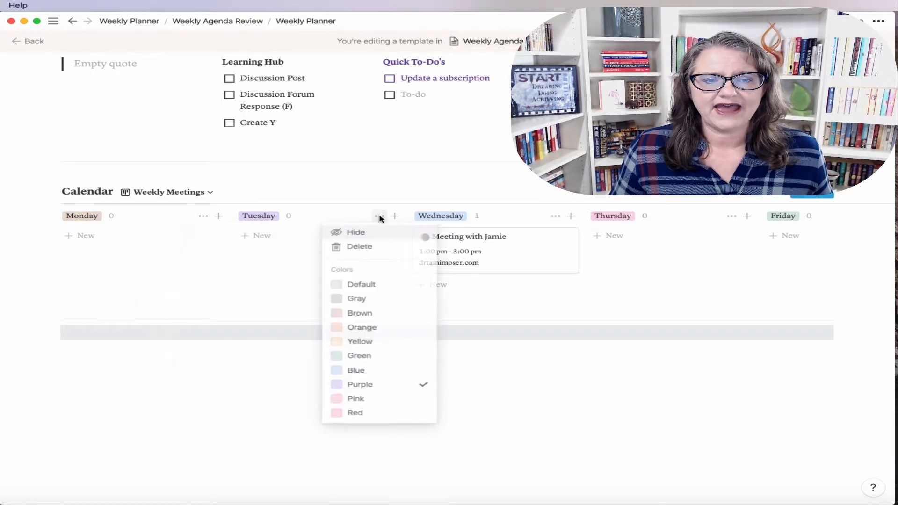
{"action": "left_click", "coordinate": [366, 313]}
{"action": "left_click", "coordinate": [553, 217]}
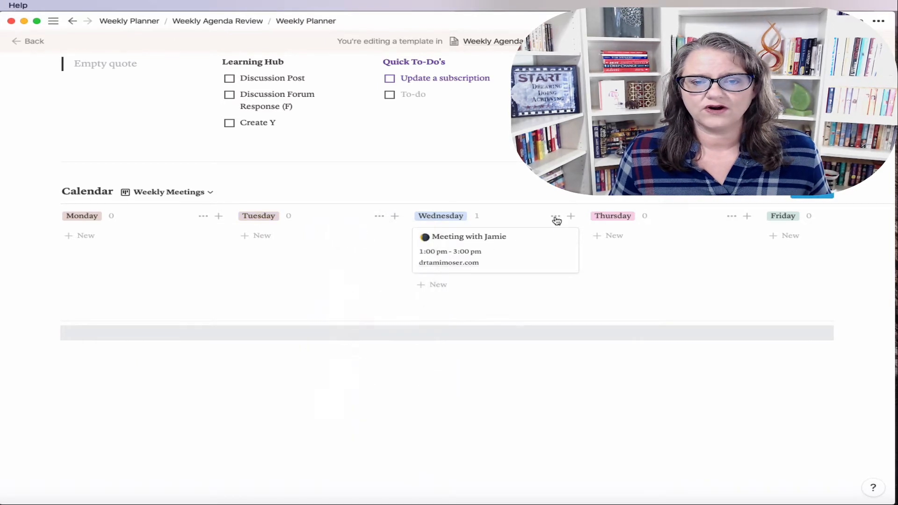
{"action": "left_click", "coordinate": [556, 217]}
{"action": "left_click", "coordinate": [542, 315]}
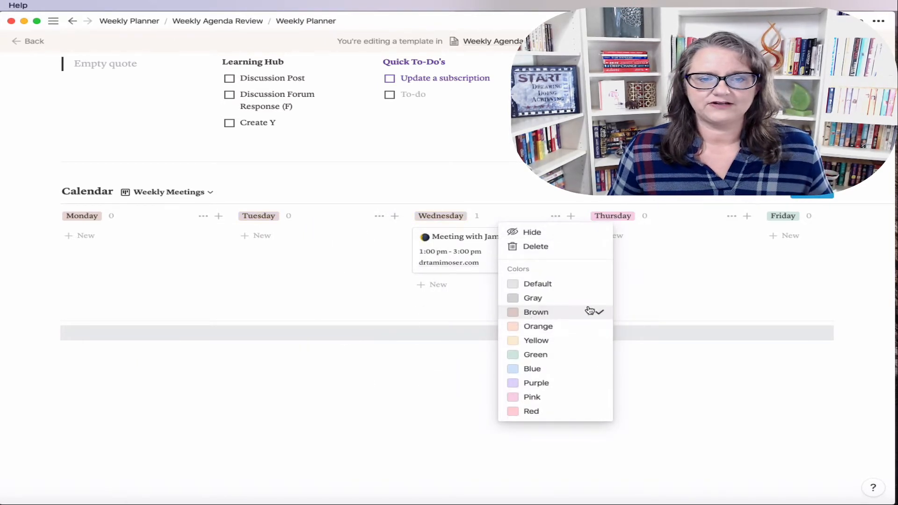
{"action": "left_click", "coordinate": [729, 219]}
{"action": "left_click", "coordinate": [731, 218]}
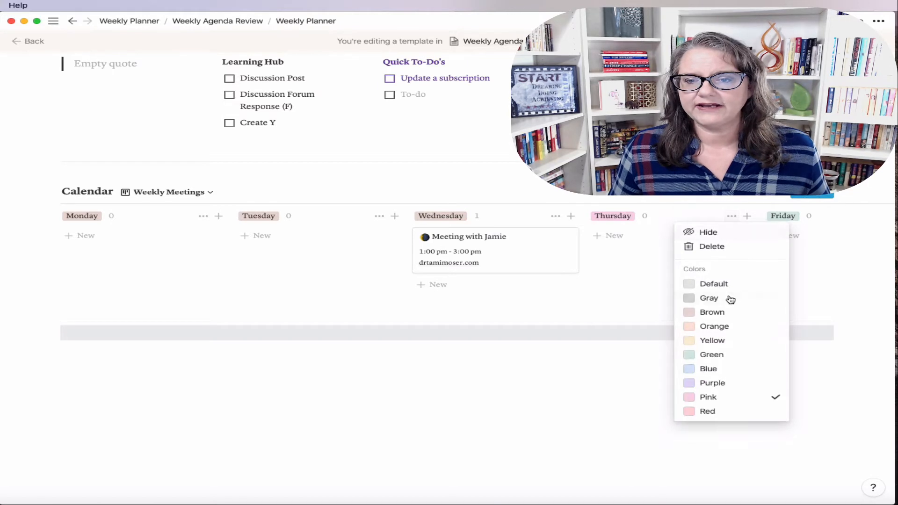
{"action": "left_click", "coordinate": [733, 312]}
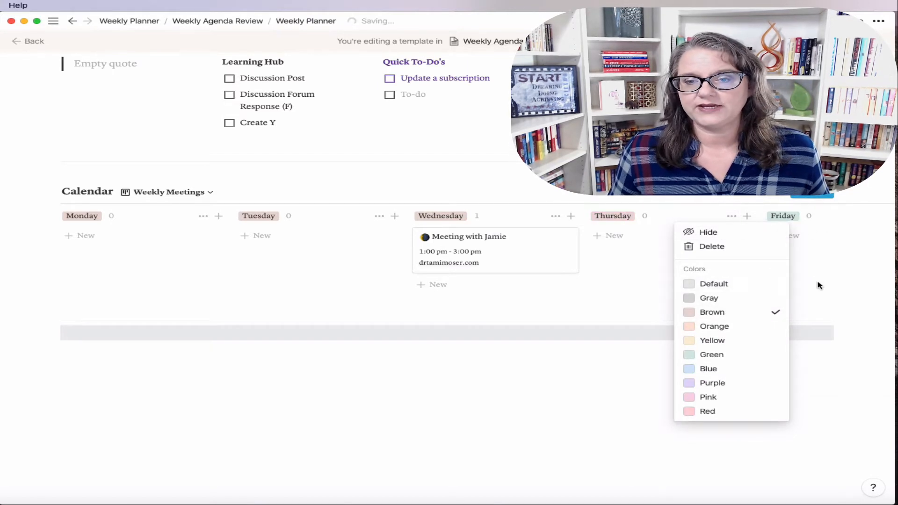
{"action": "left_click", "coordinate": [824, 244]}
Step: Color the Friday label brown and the Saturday and Sunday labels yellow
{"action": "scroll", "coordinate": [816, 240], "scroll_direction": "right", "scroll_amount": 3}
{"action": "left_click", "coordinate": [769, 218]}
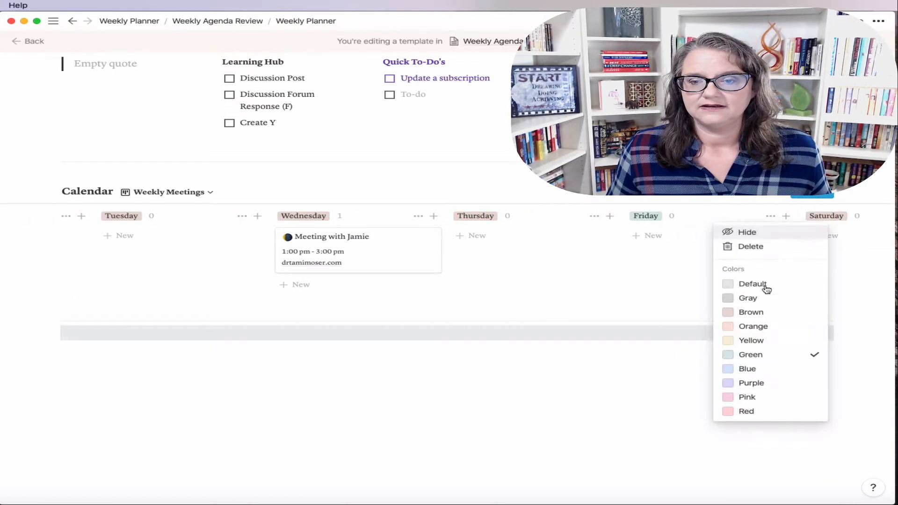
{"action": "left_click", "coordinate": [752, 311]}
{"action": "left_click", "coordinate": [671, 278]}
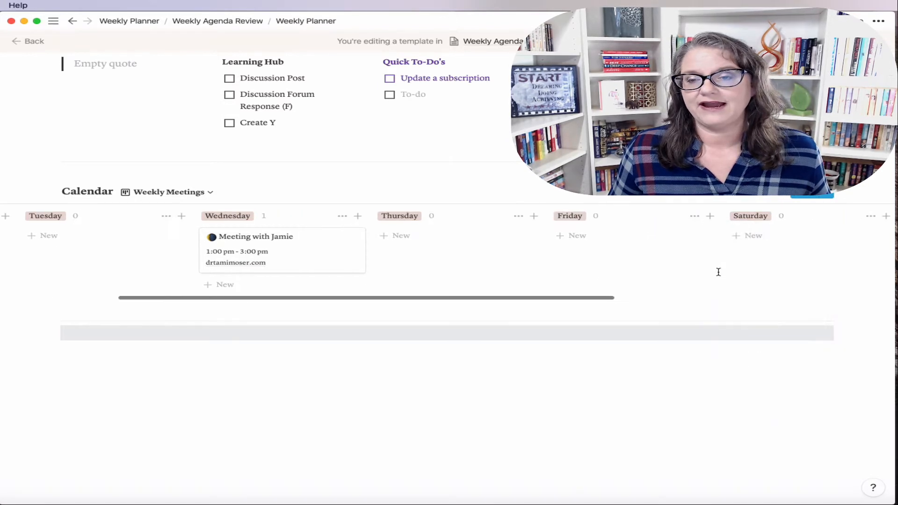
{"action": "scroll", "coordinate": [725, 248], "scroll_direction": "right", "scroll_amount": 3}
{"action": "left_click", "coordinate": [796, 216]}
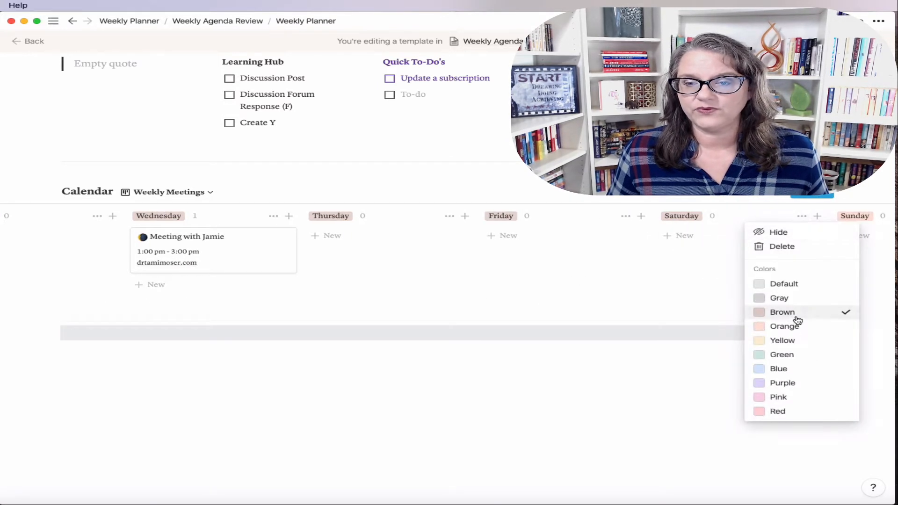
{"action": "left_click", "coordinate": [782, 342]}
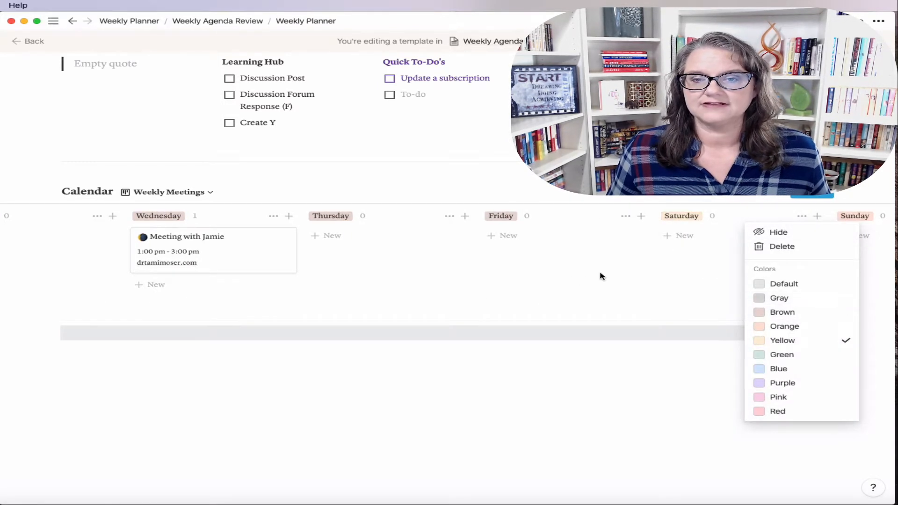
{"action": "left_click", "coordinate": [697, 275]}
{"action": "scroll", "coordinate": [701, 262], "scroll_direction": "right", "scroll_amount": 5}
{"action": "left_click", "coordinate": [827, 216]}
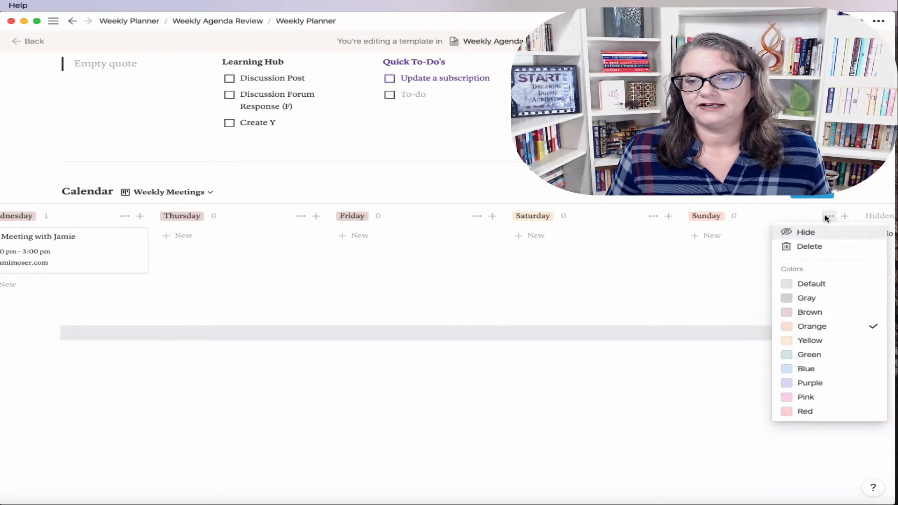
{"action": "left_click", "coordinate": [808, 341]}
{"action": "left_click", "coordinate": [574, 287]}
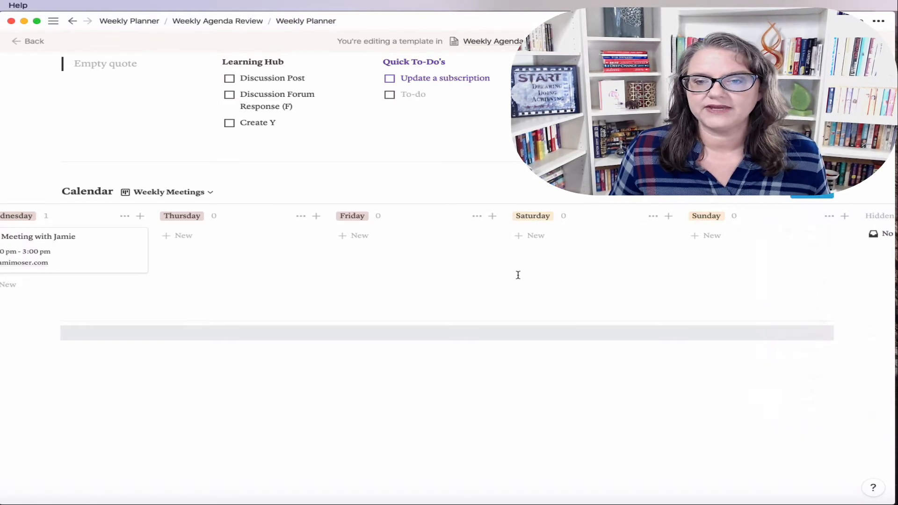
{"action": "scroll", "coordinate": [517, 274], "scroll_direction": "left", "scroll_amount": 10}
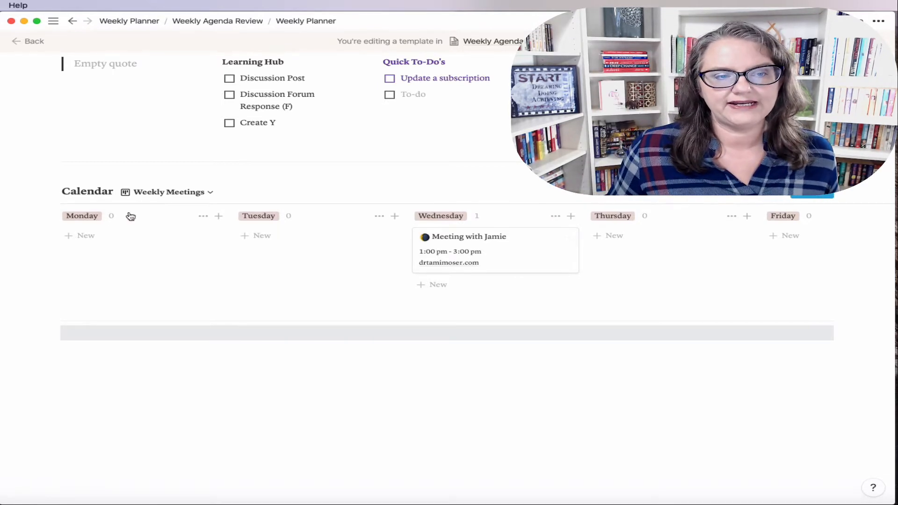
Step: Reset the Monday column label to Default, then set it back to brown
{"action": "left_click", "coordinate": [204, 217]}
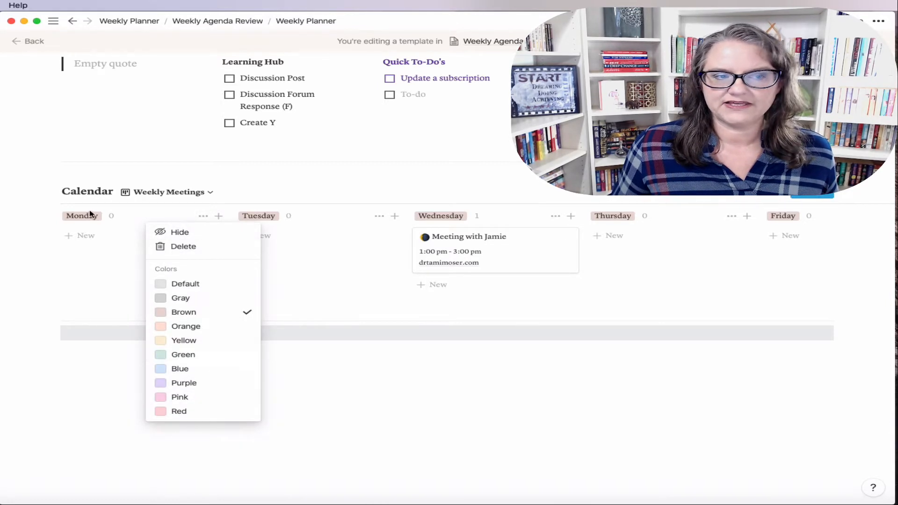
{"action": "left_click", "coordinate": [75, 299]}
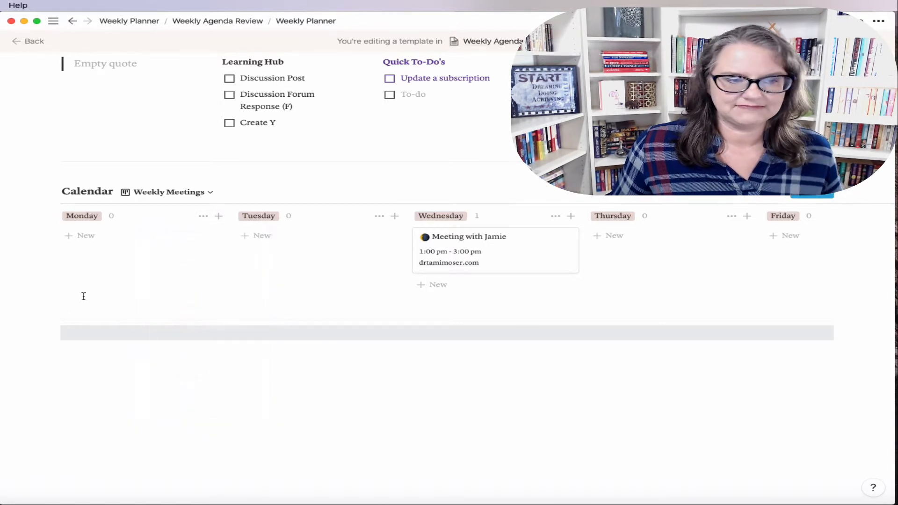
{"action": "left_click", "coordinate": [202, 217]}
{"action": "left_click", "coordinate": [194, 286]}
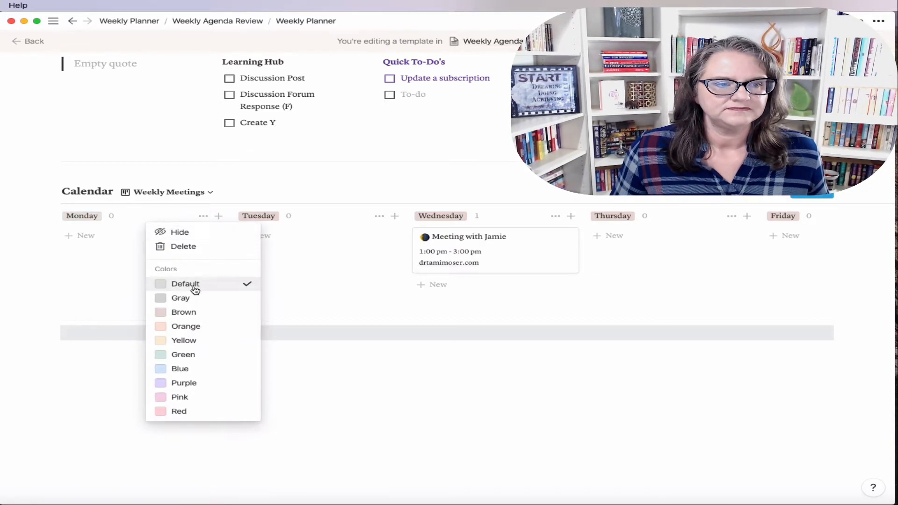
{"action": "left_click", "coordinate": [190, 313]}
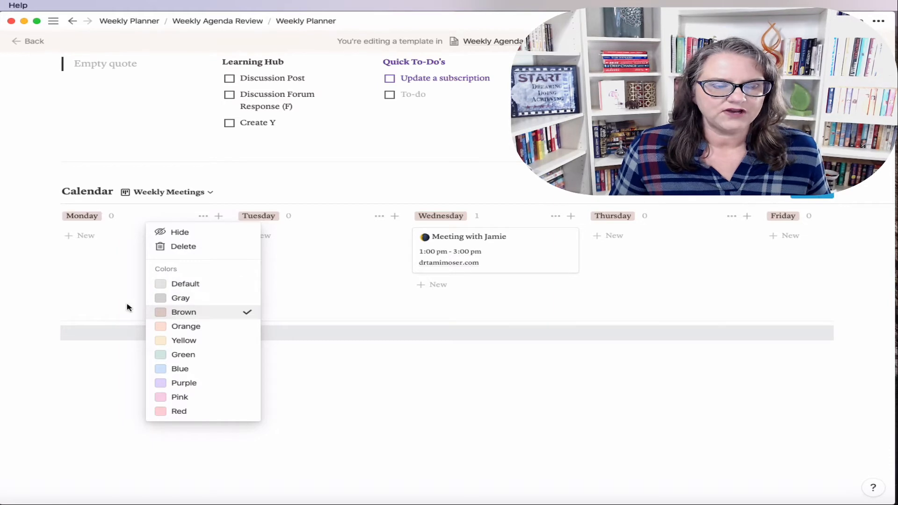
{"action": "left_click", "coordinate": [84, 303]}
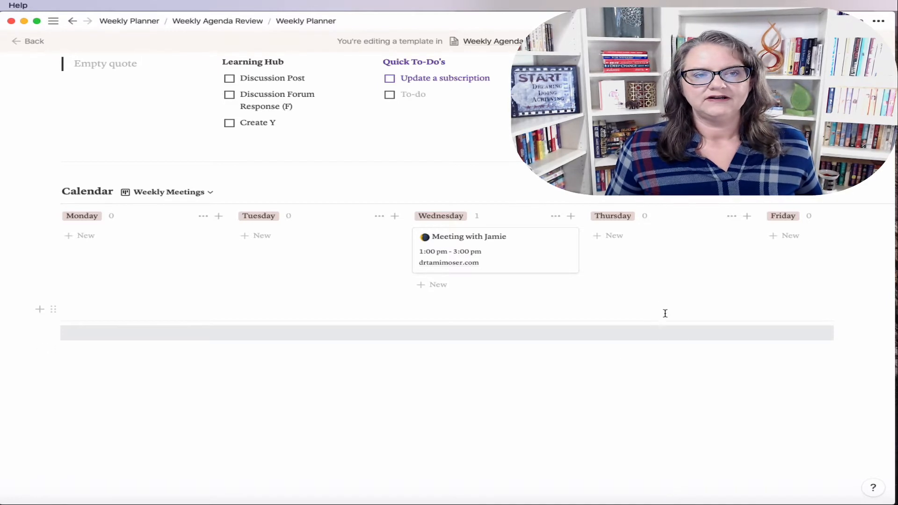
Step: Start a new empty block below the gray band
{"action": "scroll", "coordinate": [665, 313], "scroll_direction": "up", "scroll_amount": 3}
{"action": "scroll", "coordinate": [683, 357], "scroll_direction": "down", "scroll_amount": 1}
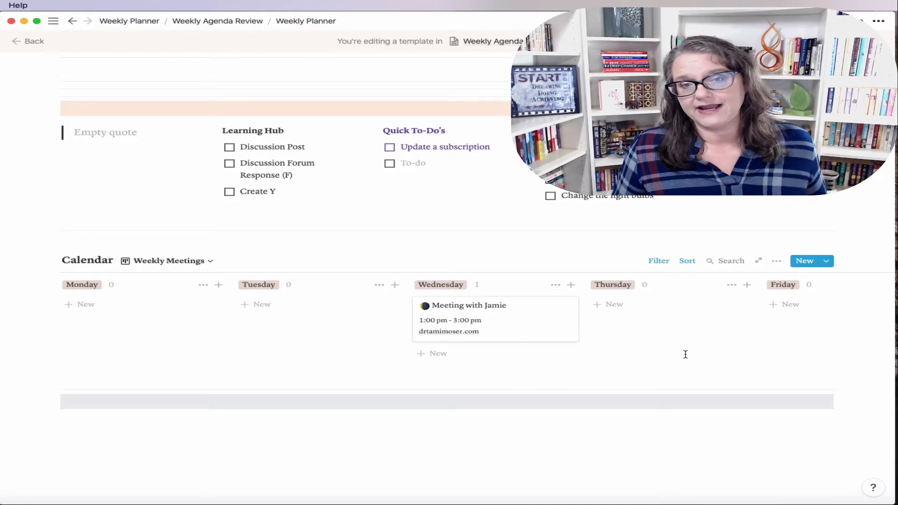
{"action": "scroll", "coordinate": [690, 395], "scroll_direction": "down", "scroll_amount": 3}
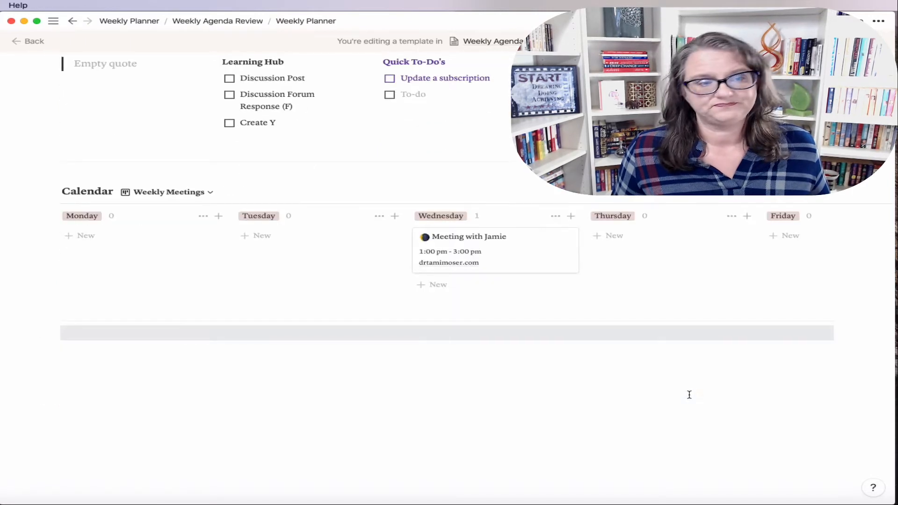
{"action": "left_click", "coordinate": [68, 356]}
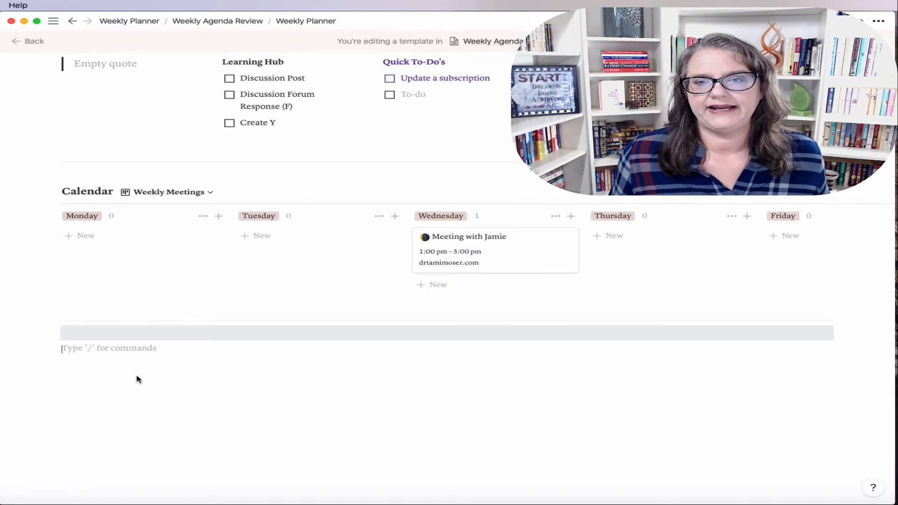
Step: Switch to the other workspace and move the July 6 - July 12 favorite to the top
{"action": "mouse_move", "coordinate": [53, 20]}
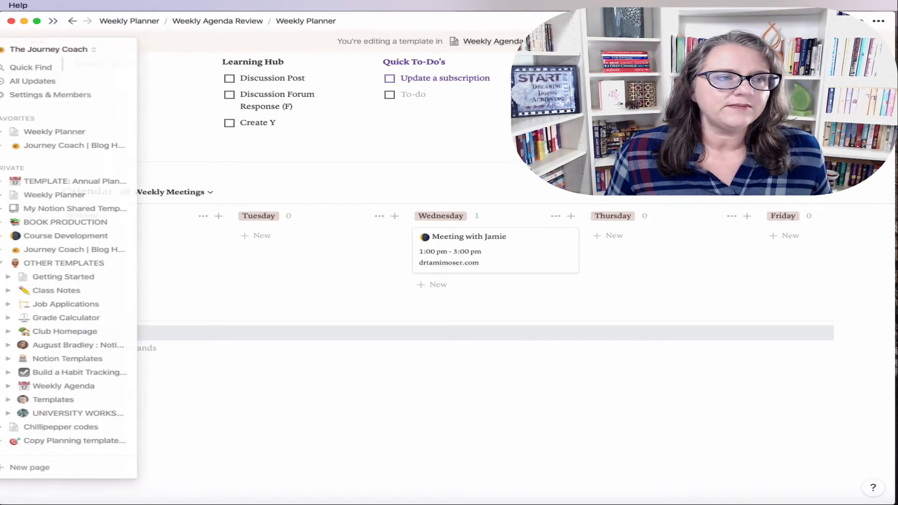
{"action": "left_click", "coordinate": [60, 49]}
{"action": "left_click", "coordinate": [56, 74]}
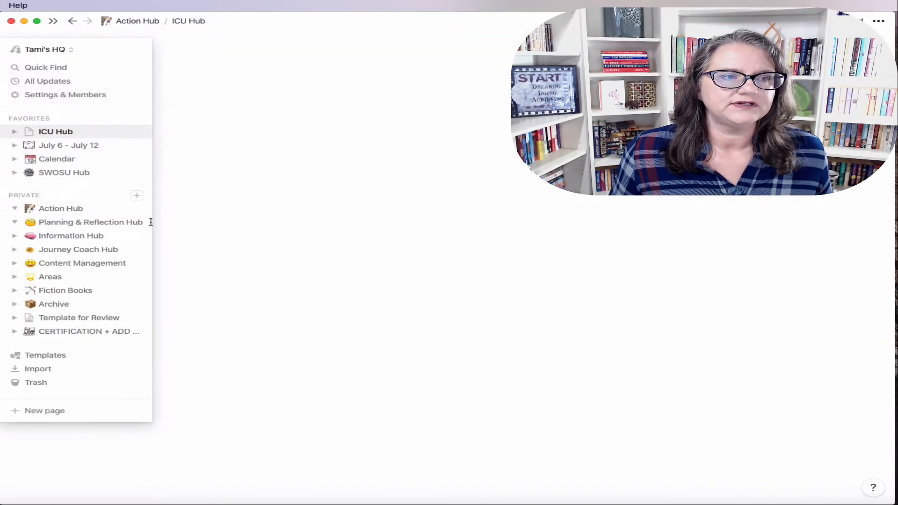
{"action": "left_click_drag", "start_coordinate": [60, 146], "coordinate": [60, 131]}
Step: Open the July 6 - July 12 page and collapse its What Else? list
{"action": "left_click", "coordinate": [60, 132]}
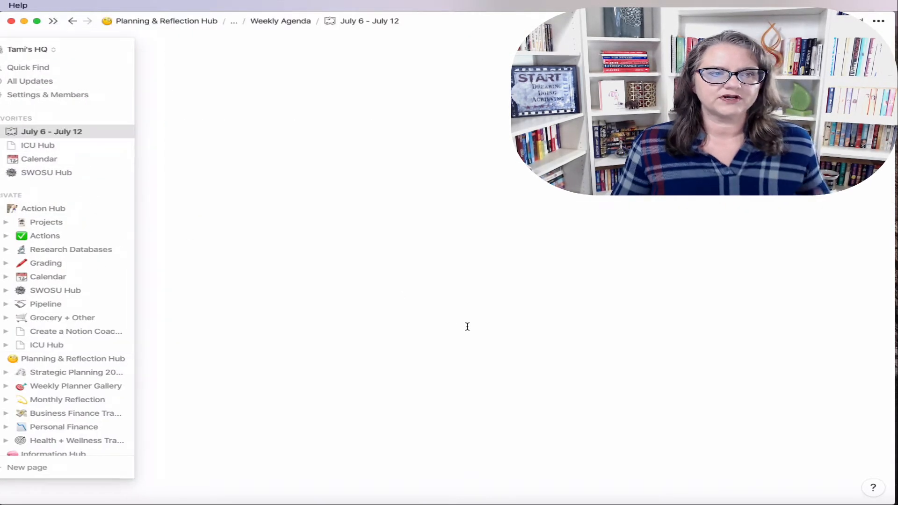
{"action": "scroll", "coordinate": [576, 353], "scroll_direction": "down", "scroll_amount": 15}
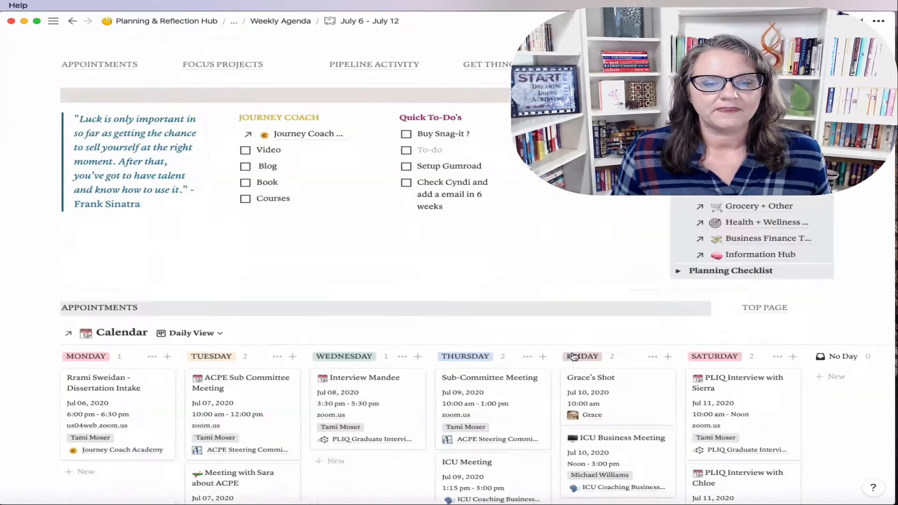
{"action": "scroll", "coordinate": [565, 354], "scroll_direction": "up", "scroll_amount": 5}
{"action": "scroll", "coordinate": [561, 348], "scroll_direction": "down", "scroll_amount": 3}
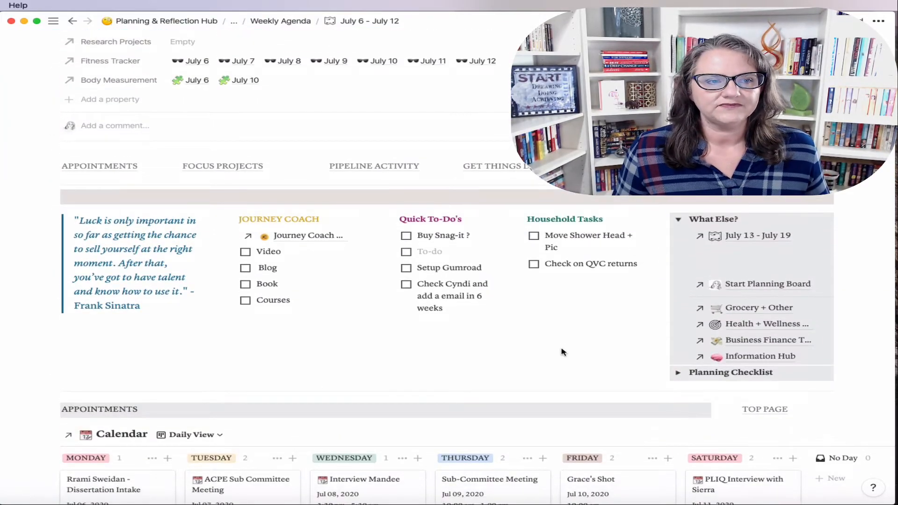
{"action": "scroll", "coordinate": [546, 280], "scroll_direction": "up", "scroll_amount": 3}
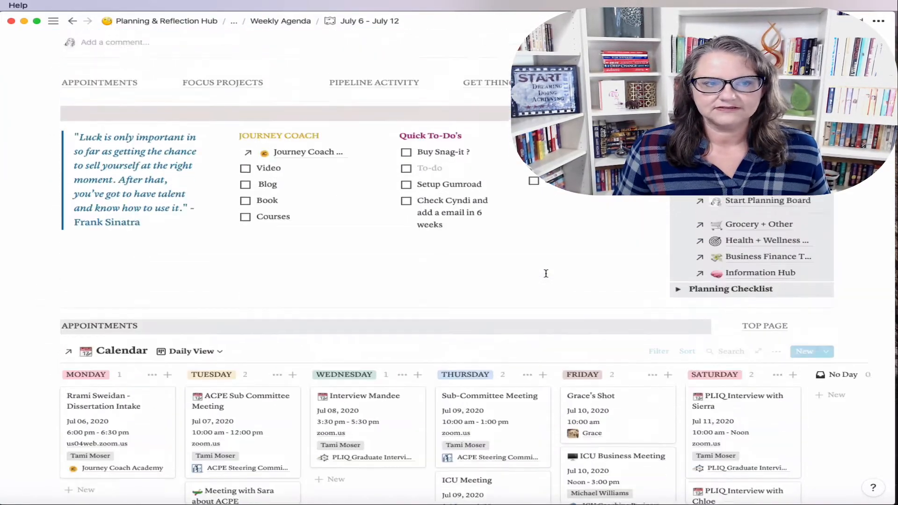
{"action": "scroll", "coordinate": [529, 323], "scroll_direction": "down", "scroll_amount": 2}
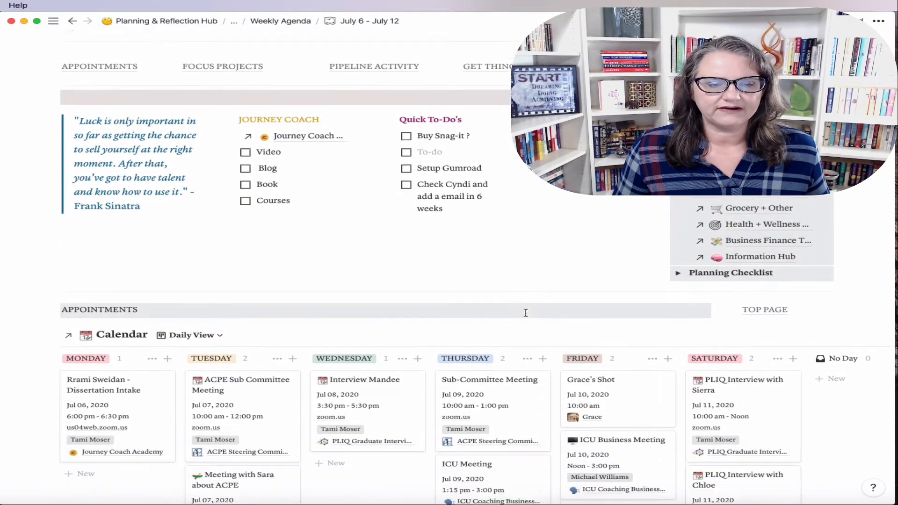
{"action": "scroll", "coordinate": [525, 312], "scroll_direction": "up", "scroll_amount": 1}
{"action": "left_click", "coordinate": [678, 155]}
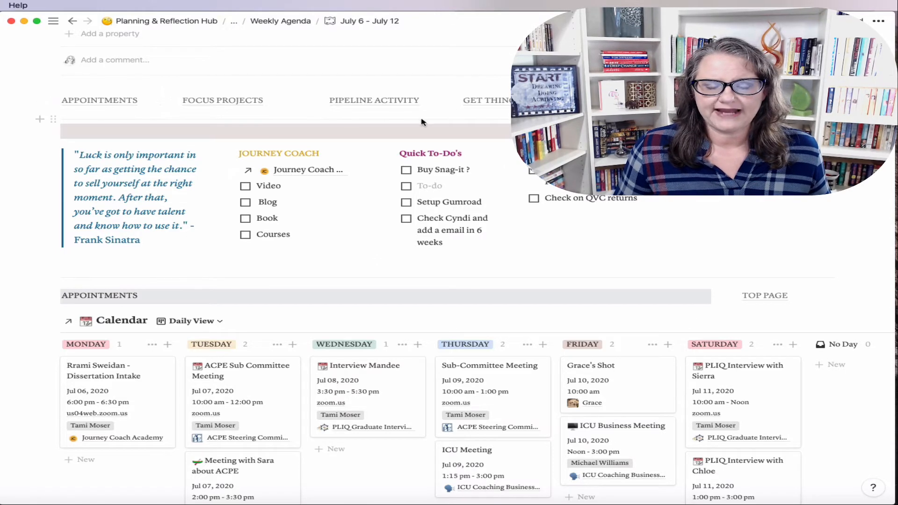
Step: Follow the FOCUS PROJECTS link to the page's Focus Projects section
{"action": "left_click", "coordinate": [231, 101]}
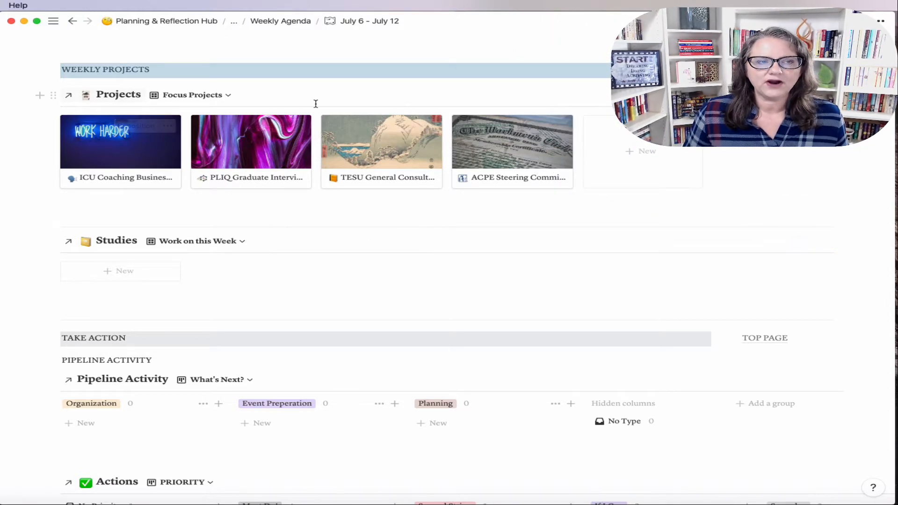
{"action": "scroll", "coordinate": [383, 177], "scroll_direction": "up", "scroll_amount": 3}
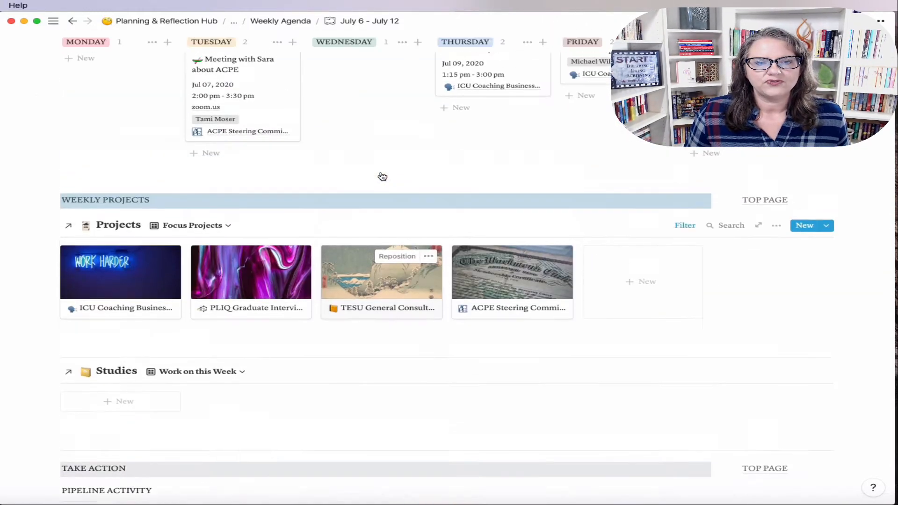
{"action": "scroll", "coordinate": [383, 176], "scroll_direction": "up", "scroll_amount": 15}
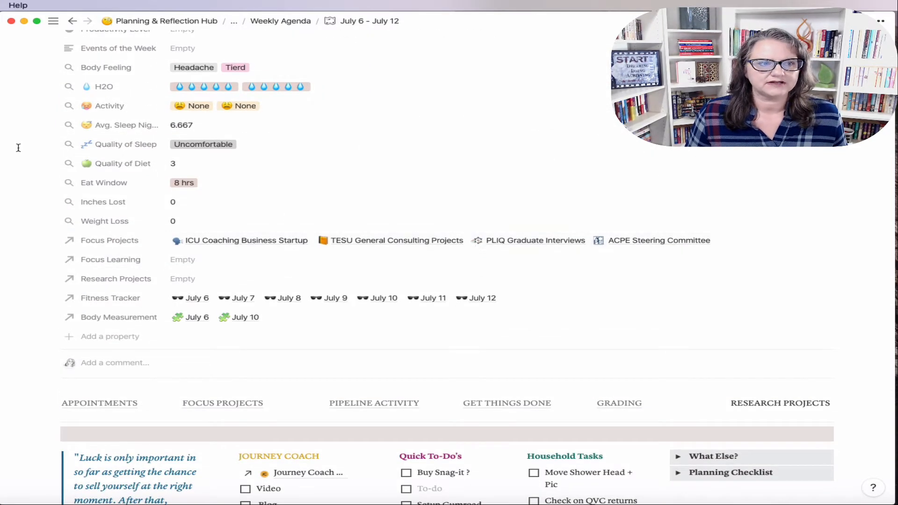
Step: In The Journey Coach workspace, edit the Weekly Planner template as a full page
{"action": "mouse_move", "coordinate": [18, 147]}
{"action": "left_click", "coordinate": [61, 47]}
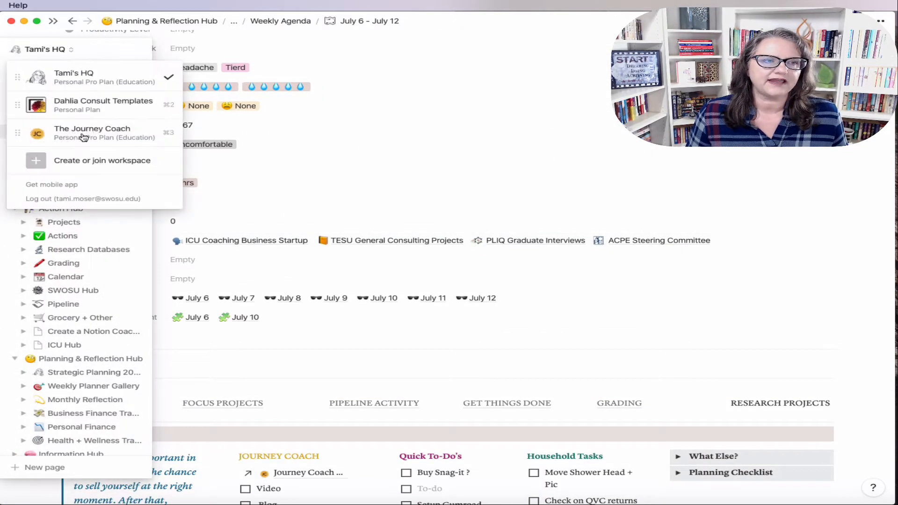
{"action": "left_click", "coordinate": [82, 133]}
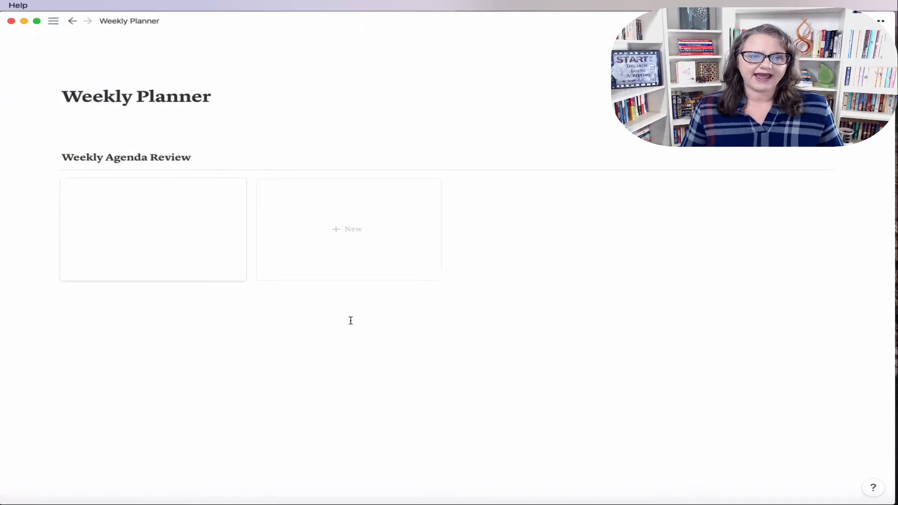
{"action": "left_click", "coordinate": [825, 158]}
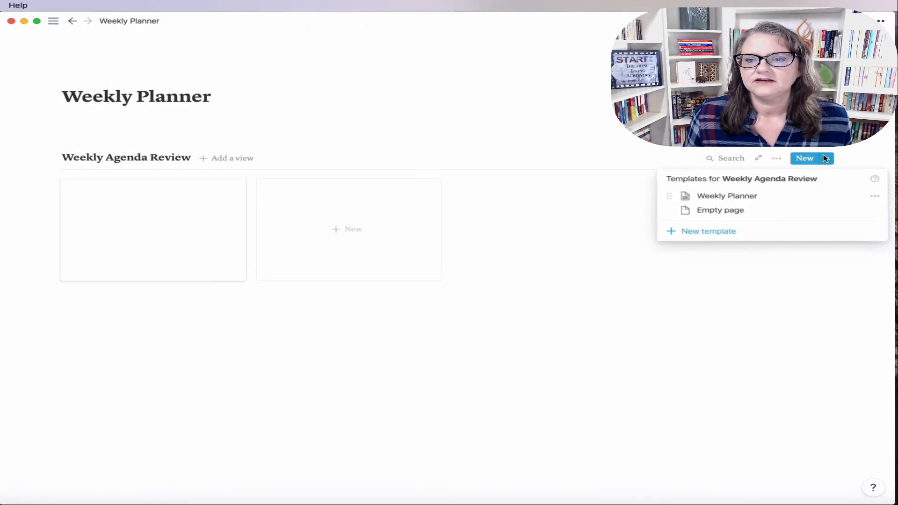
{"action": "left_click", "coordinate": [872, 196]}
{"action": "left_click", "coordinate": [782, 184]}
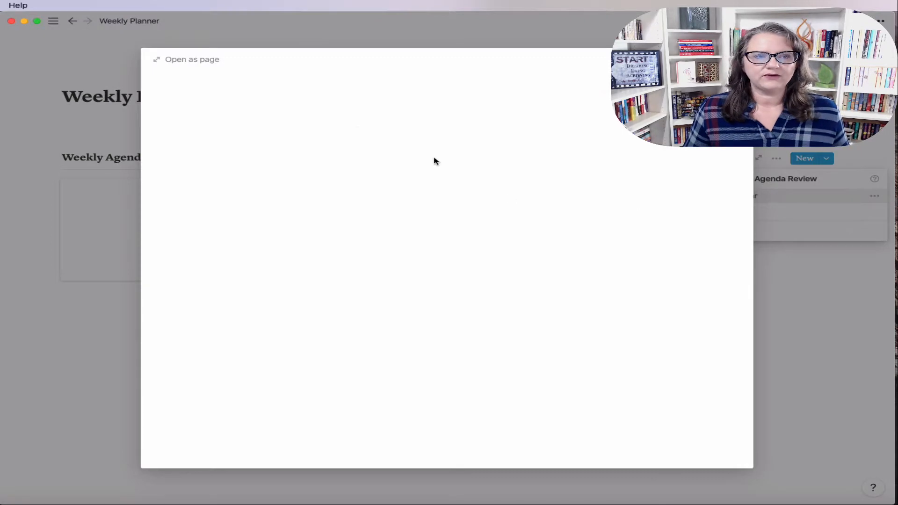
{"action": "left_click", "coordinate": [181, 59]}
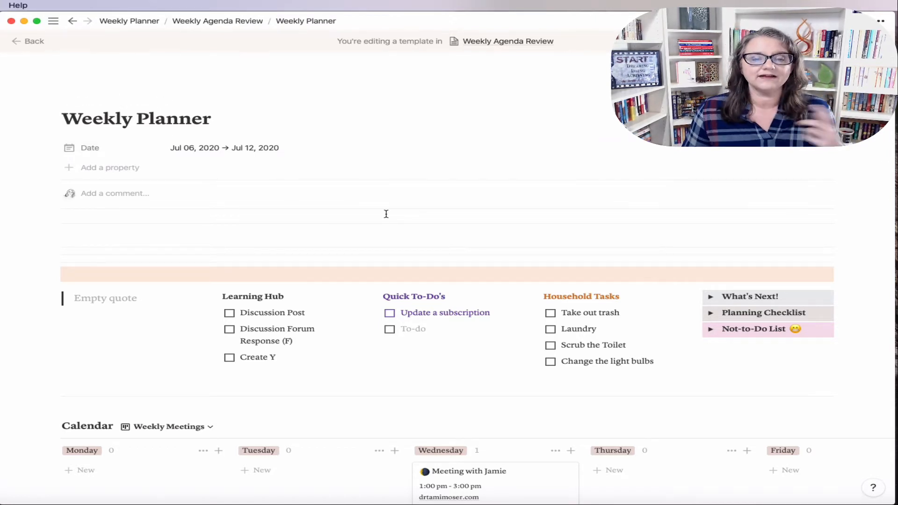
Step: Pin the sidebar and open Weekly Planner from its expanded sidebar entry
{"action": "scroll", "coordinate": [384, 213], "scroll_direction": "down", "scroll_amount": 4}
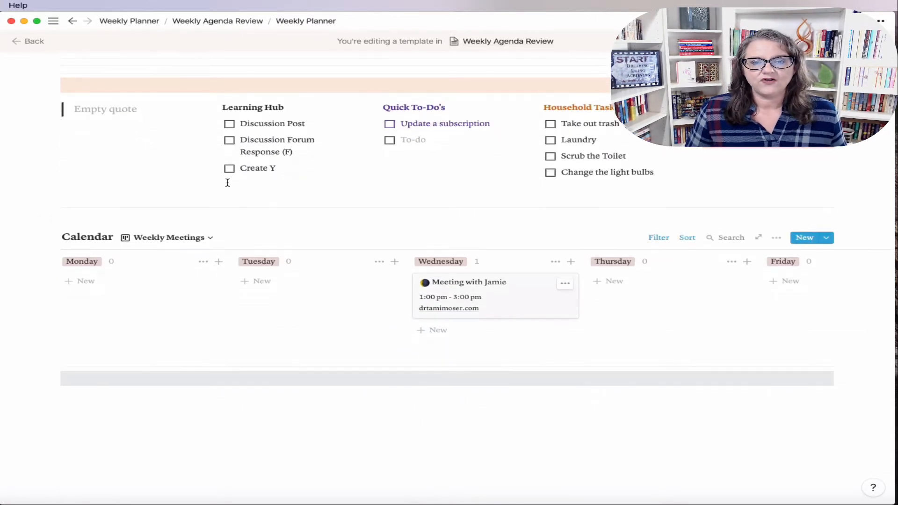
{"action": "scroll", "coordinate": [197, 171], "scroll_direction": "up", "scroll_amount": 3}
{"action": "scroll", "coordinate": [182, 163], "scroll_direction": "up", "scroll_amount": 1}
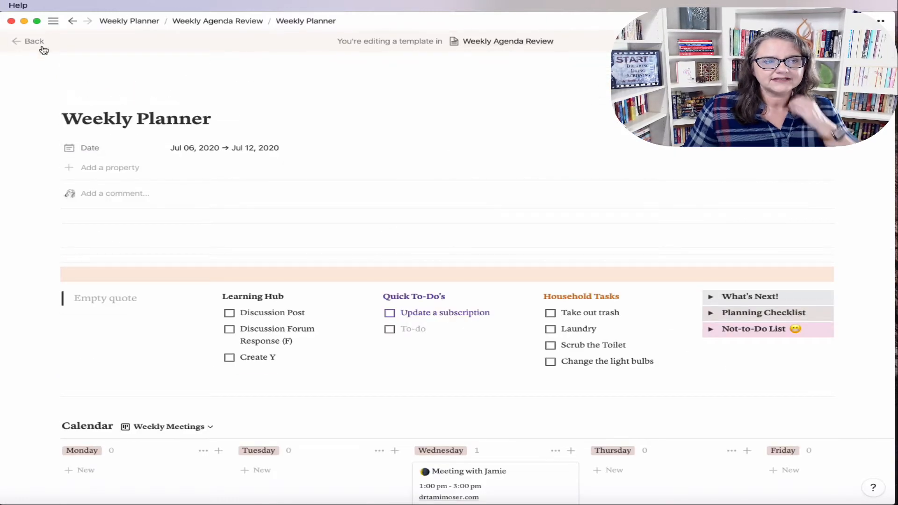
{"action": "mouse_move", "coordinate": [53, 21]}
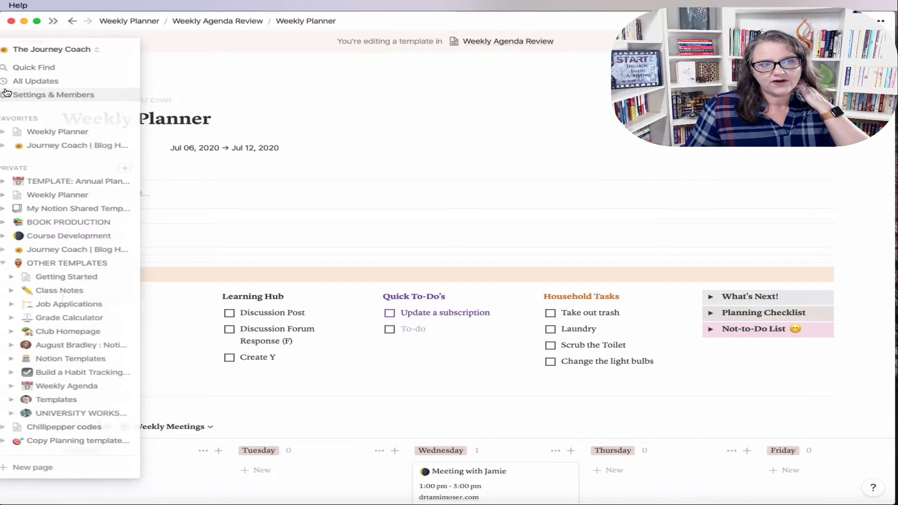
{"action": "left_click", "coordinate": [55, 22]}
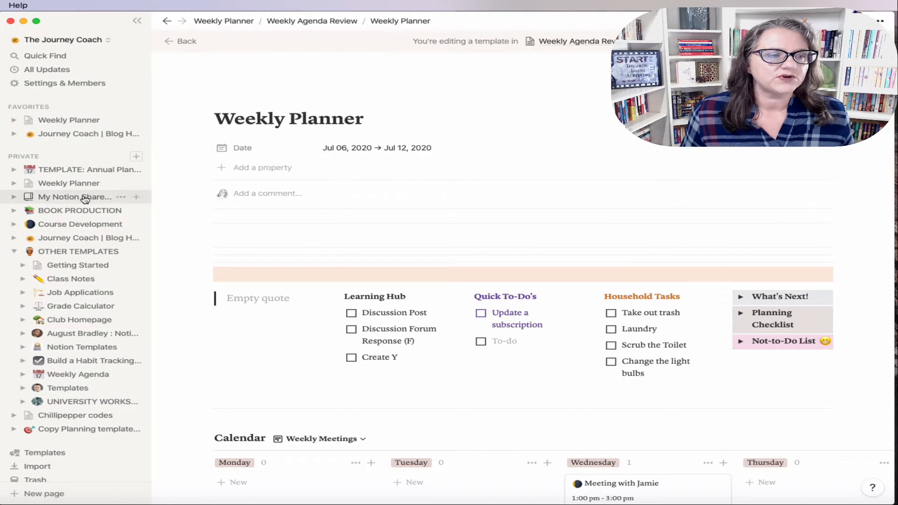
{"action": "left_click", "coordinate": [14, 183]}
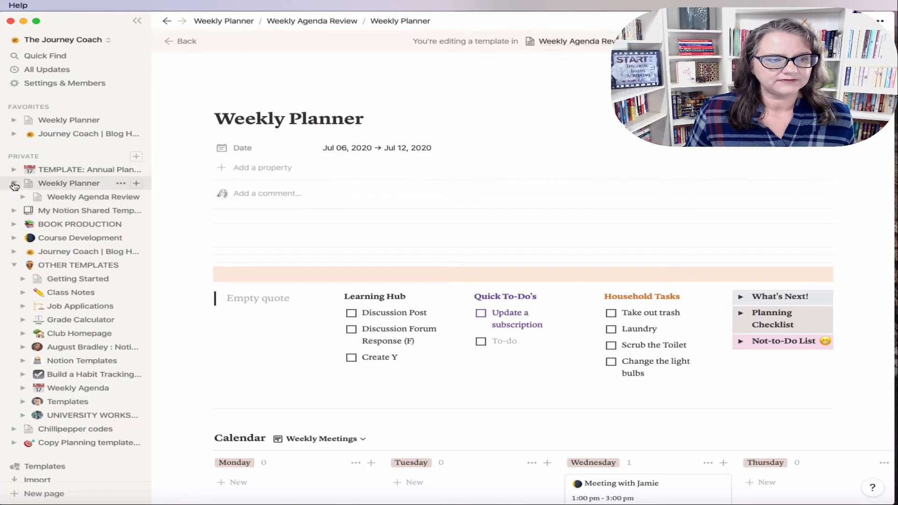
{"action": "left_click", "coordinate": [70, 188]}
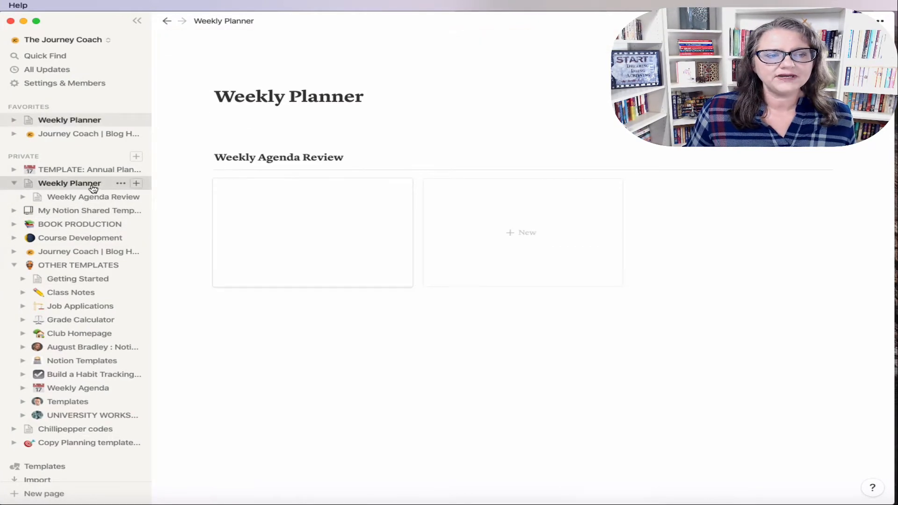
Step: Add an empty sub-page titled 'Project Database' inside Weekly Planner
{"action": "left_click", "coordinate": [136, 183]}
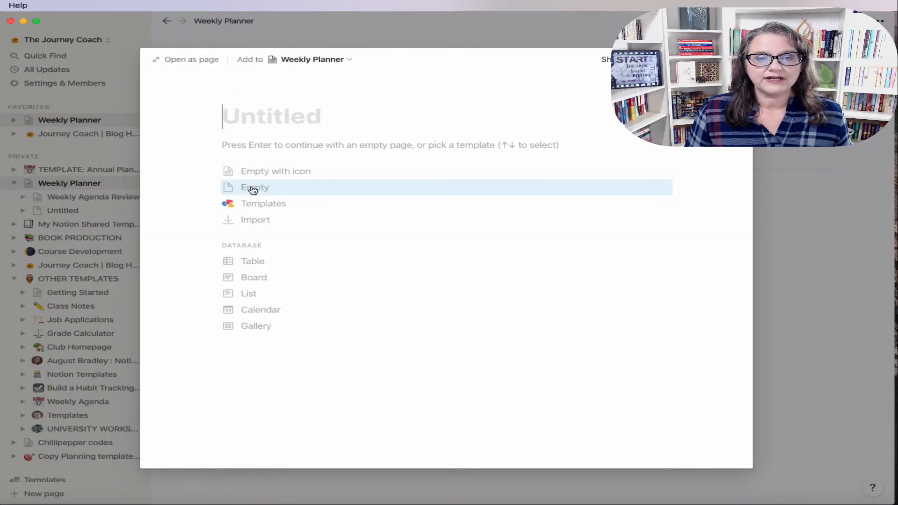
{"action": "type", "text": "Project"}
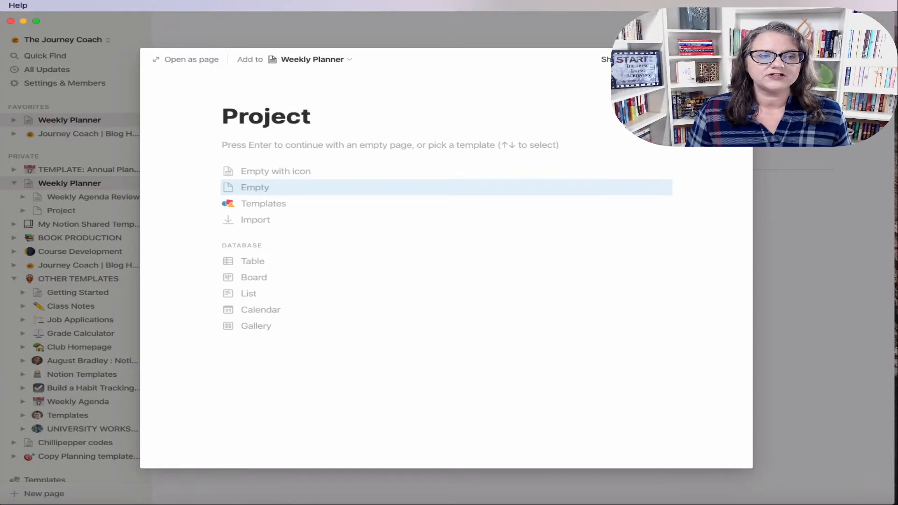
{"action": "type", "text": " Database"}
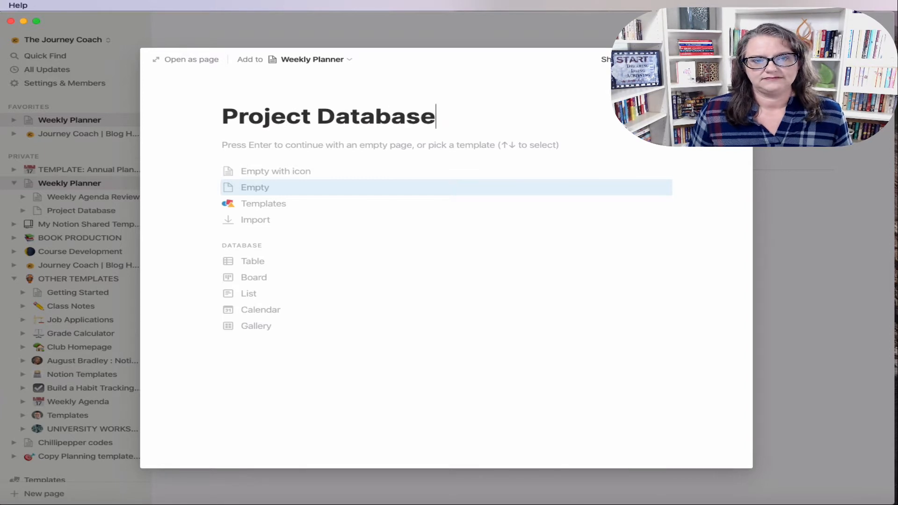
{"action": "left_click", "coordinate": [274, 188]}
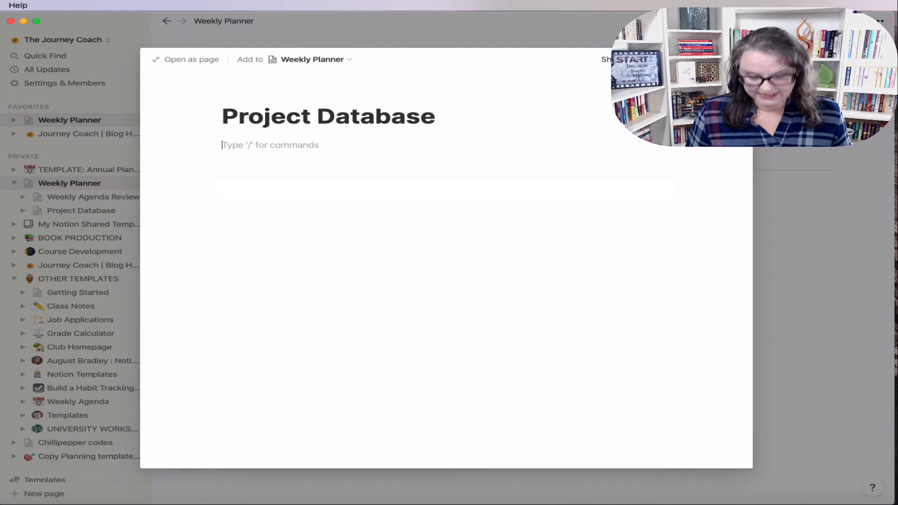
{"action": "type", "text": "/"}
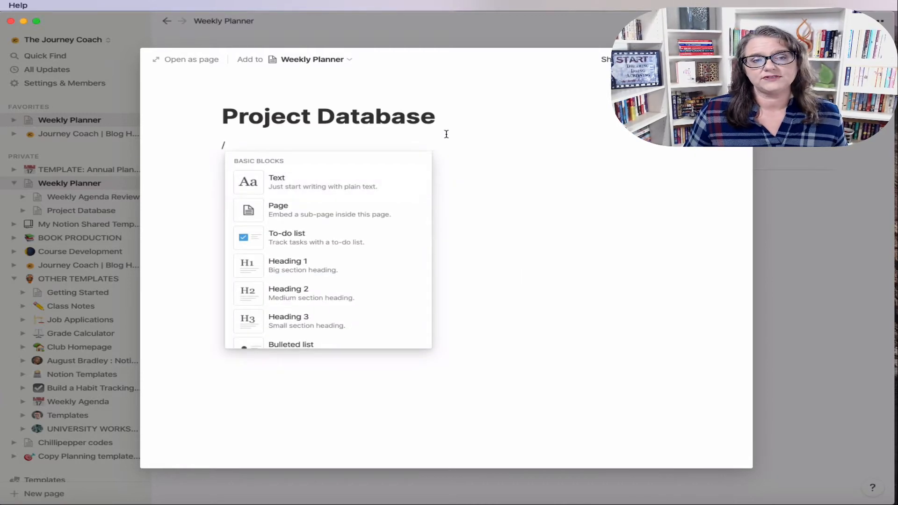
{"action": "left_click", "coordinate": [331, 111]}
Step: Rename the sub-page to 'Databases', delete the stray slash, and close the preview
{"action": "left_click_drag", "start_coordinate": [444, 118], "coordinate": [216, 115]}
{"action": "type", "text": "Databases"}
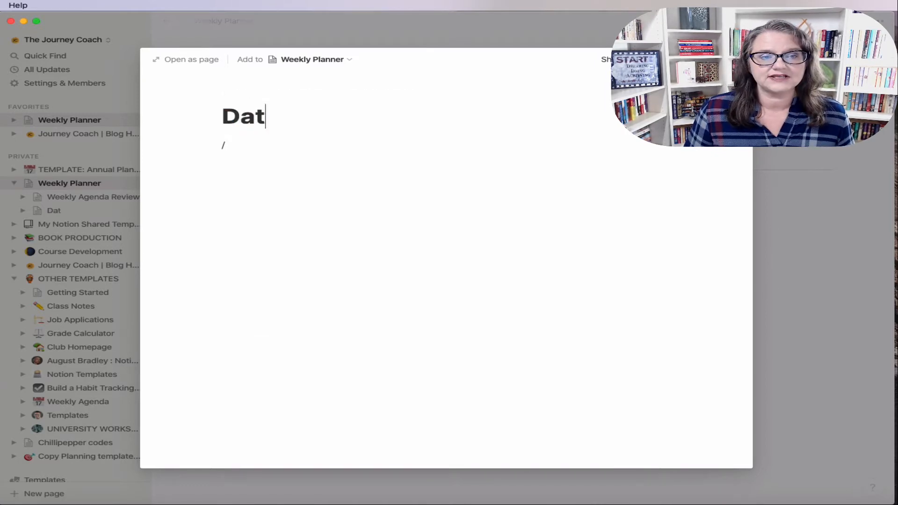
{"action": "left_click", "coordinate": [244, 146]}
{"action": "key", "text": "BackSpace"}
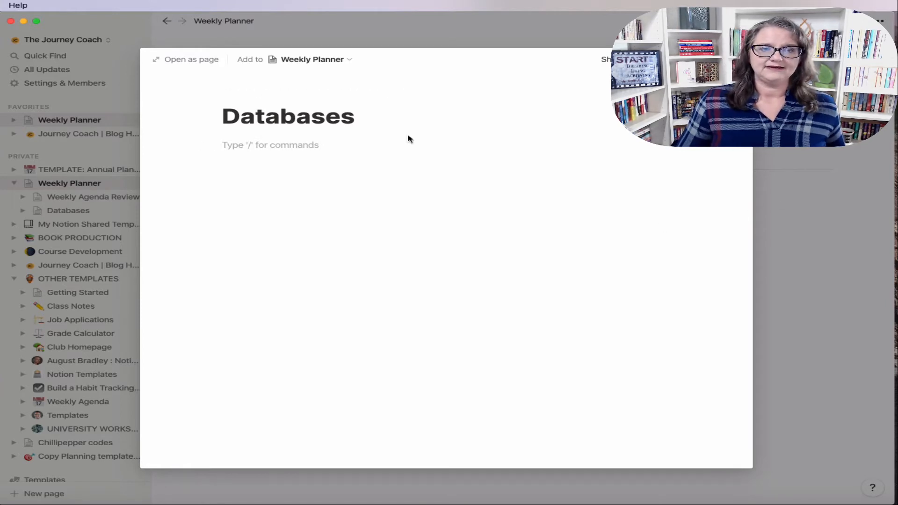
{"action": "left_click", "coordinate": [813, 305]}
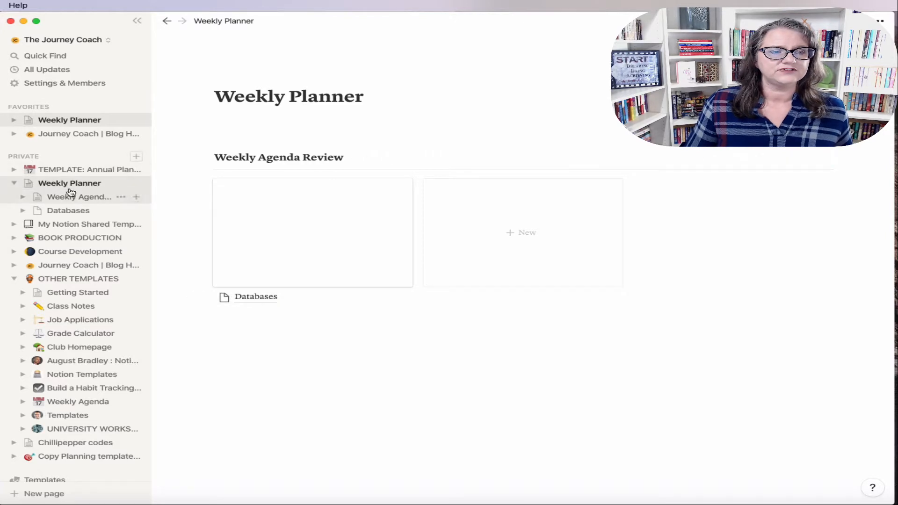
Step: Open the Weekly Planner template full-page and move its Calendar block into the Weekly Planner page
{"action": "mouse_move", "coordinate": [711, 202]}
{"action": "left_click", "coordinate": [826, 160]}
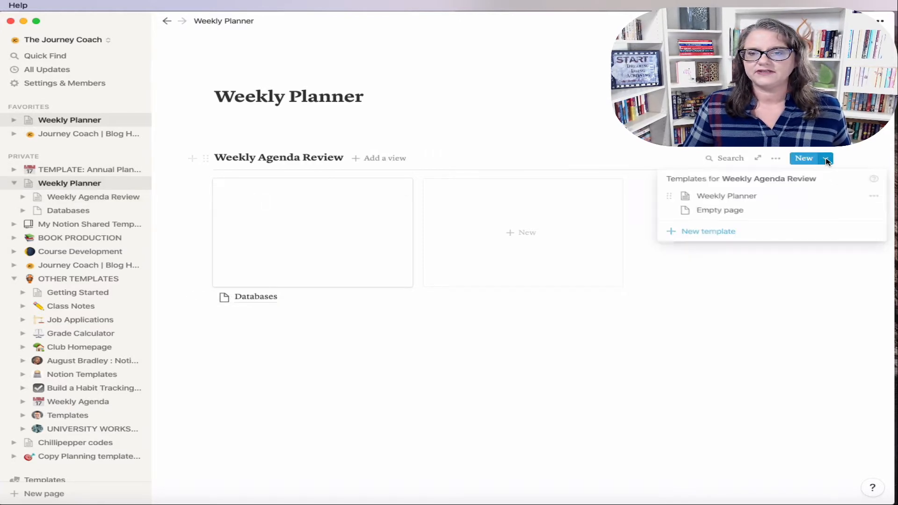
{"action": "left_click", "coordinate": [866, 197]}
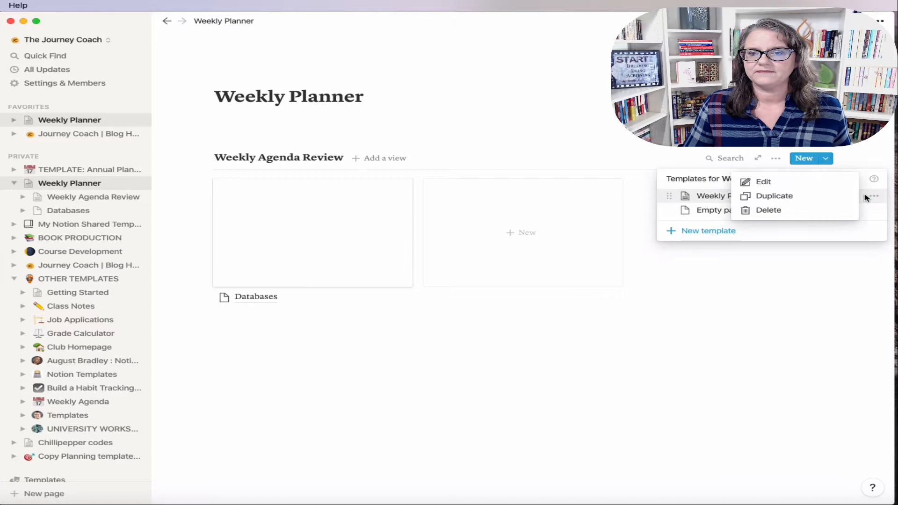
{"action": "left_click", "coordinate": [758, 182]}
{"action": "scroll", "coordinate": [357, 325], "scroll_direction": "down", "scroll_amount": 5}
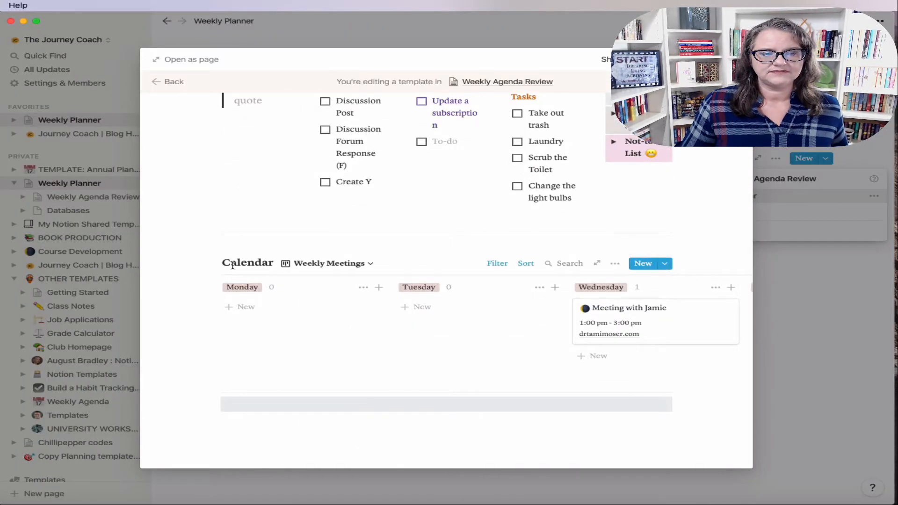
{"action": "left_click", "coordinate": [209, 59]}
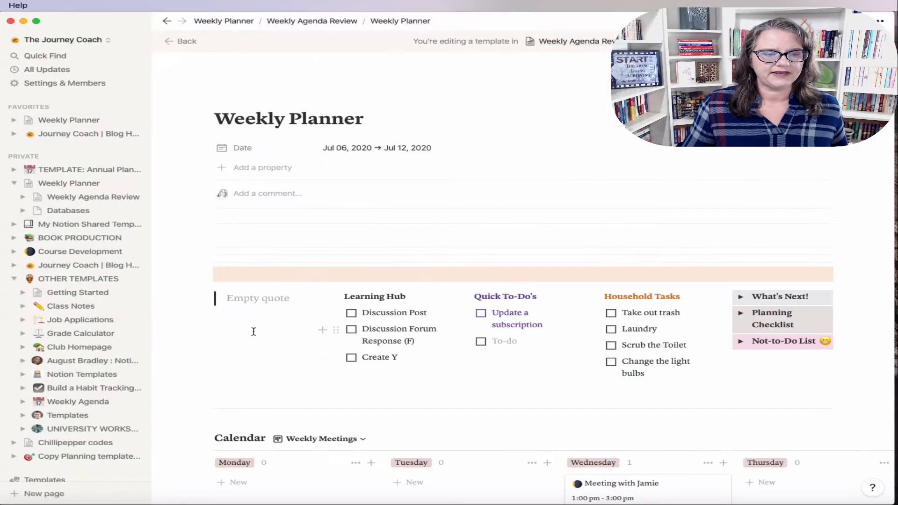
{"action": "left_click", "coordinate": [205, 440]}
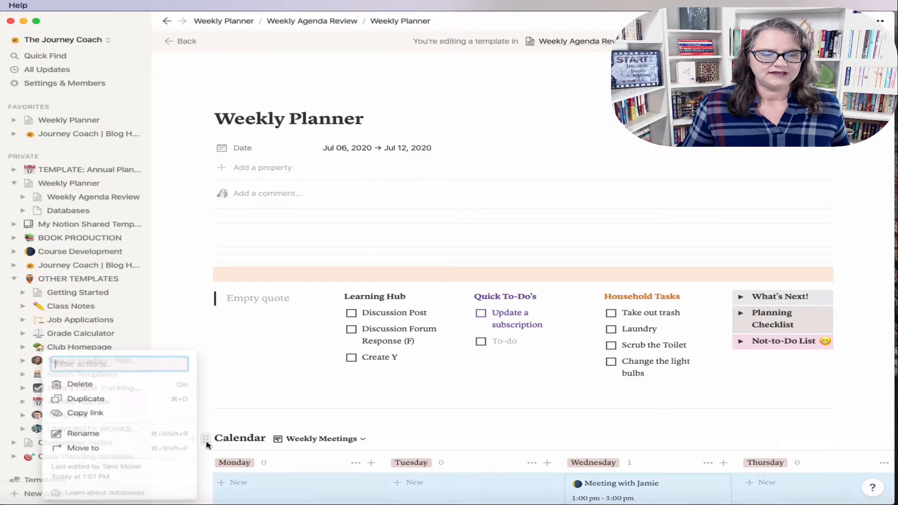
{"action": "left_click", "coordinate": [123, 448]}
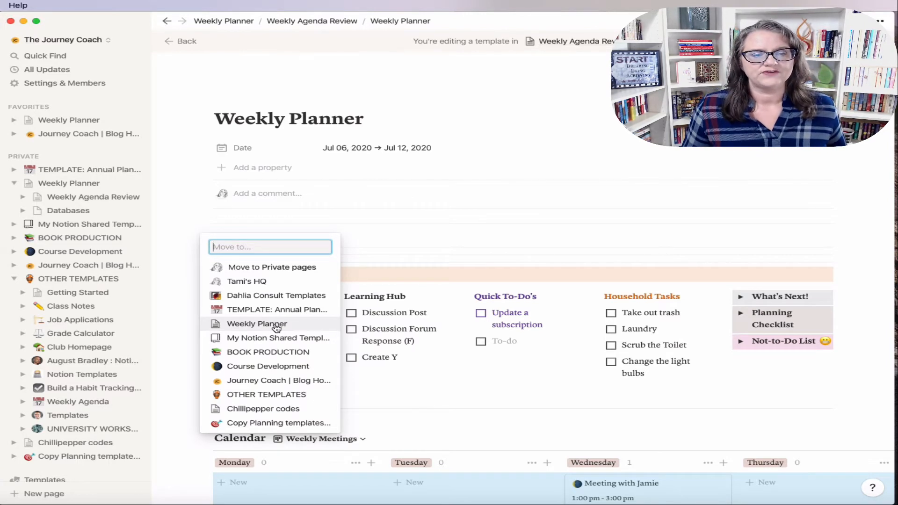
{"action": "left_click", "coordinate": [256, 324]}
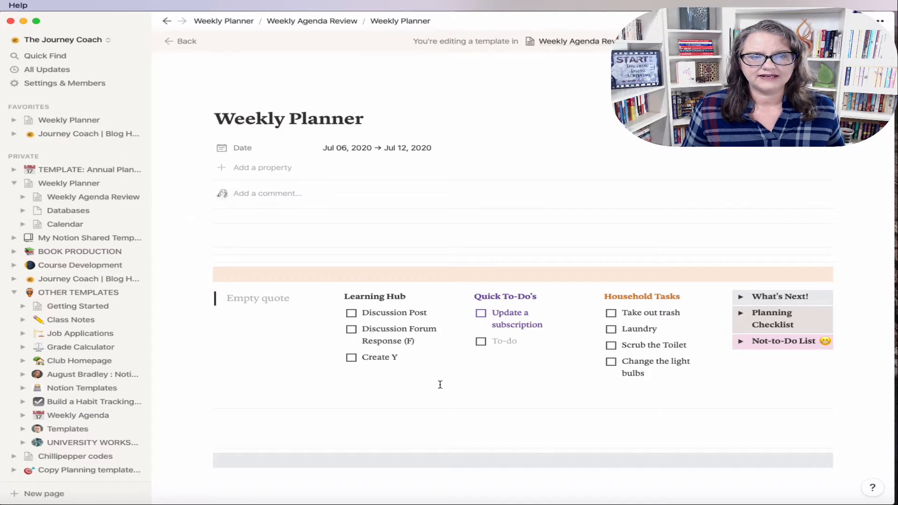
Step: Go to the Weekly Planner page and retitle it 'Database Set for Weekly Planner'
{"action": "scroll", "coordinate": [440, 385], "scroll_direction": "down", "scroll_amount": 2}
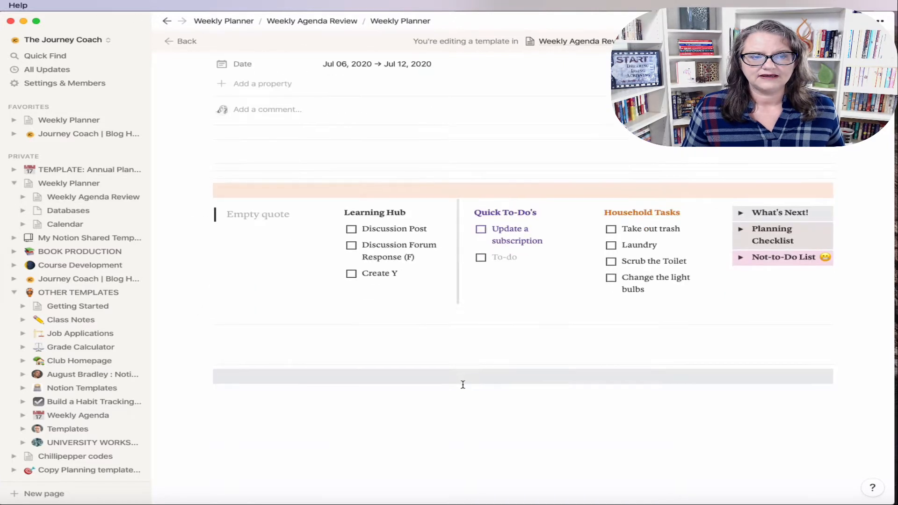
{"action": "left_click", "coordinate": [70, 186]}
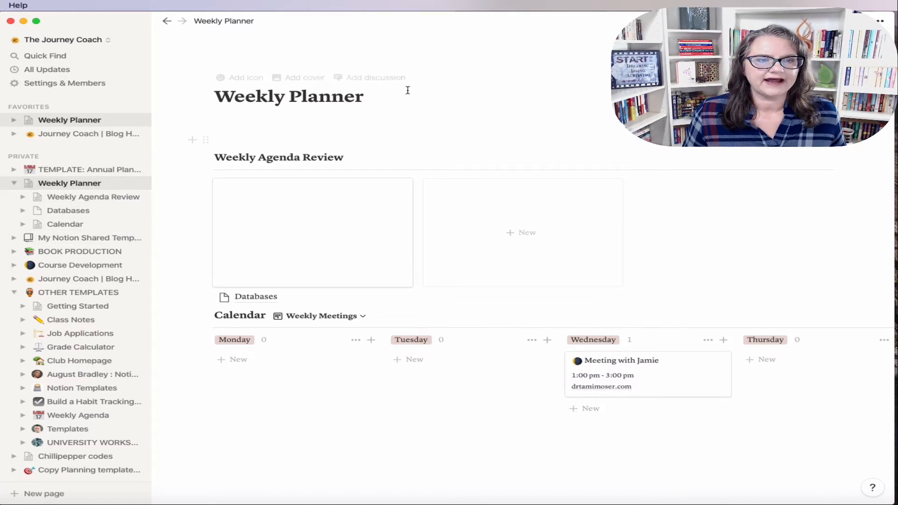
{"action": "left_click", "coordinate": [384, 100]}
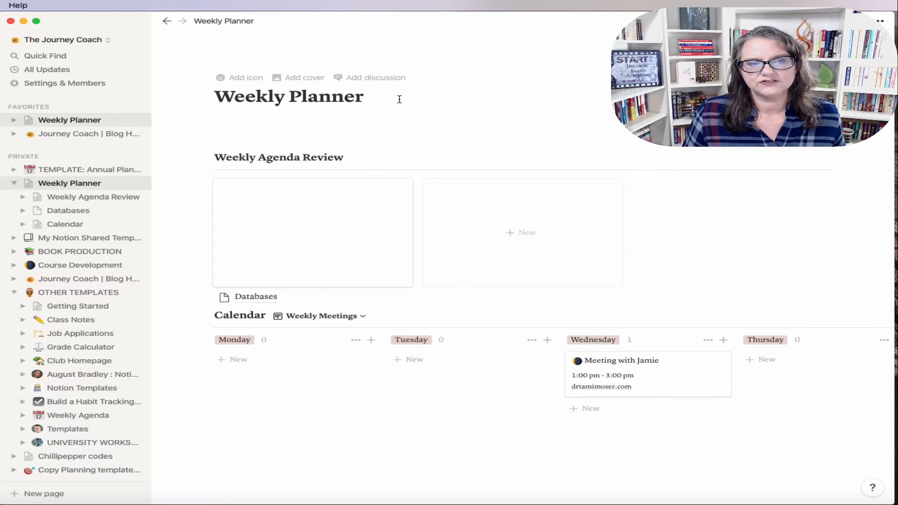
{"action": "left_click_drag", "start_coordinate": [400, 99], "coordinate": [220, 90]}
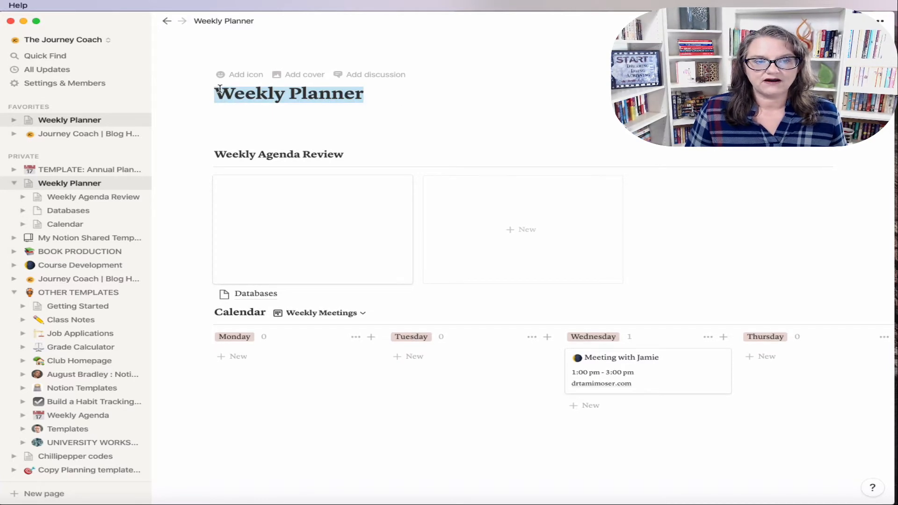
{"action": "type", "text": "Weekly"}
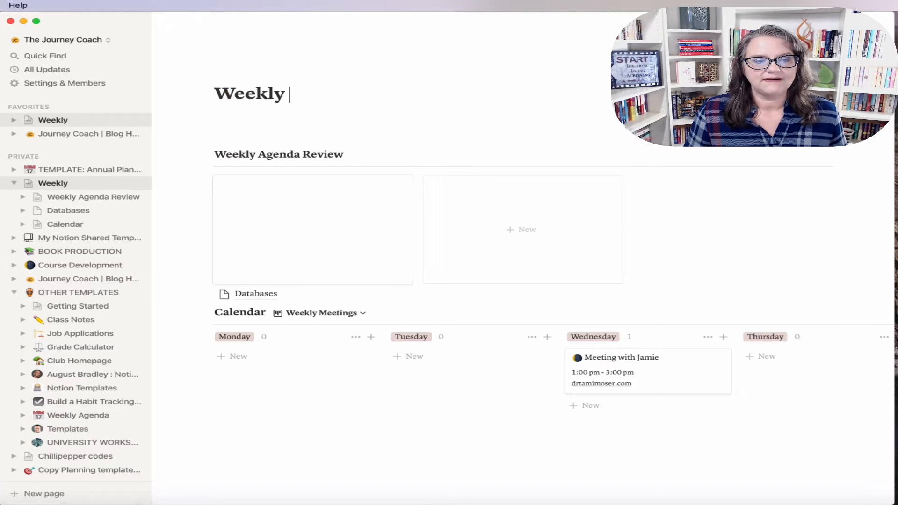
{"action": "key", "text": "BackSpace"}
{"action": "key", "text": "BackSpace"}
{"action": "key", "text": "BackSpace"}
{"action": "key", "text": "BackSpace"}
{"action": "key", "text": "BackSpace"}
{"action": "key", "text": "BackSpace"}
{"action": "type", "text": "Data"}
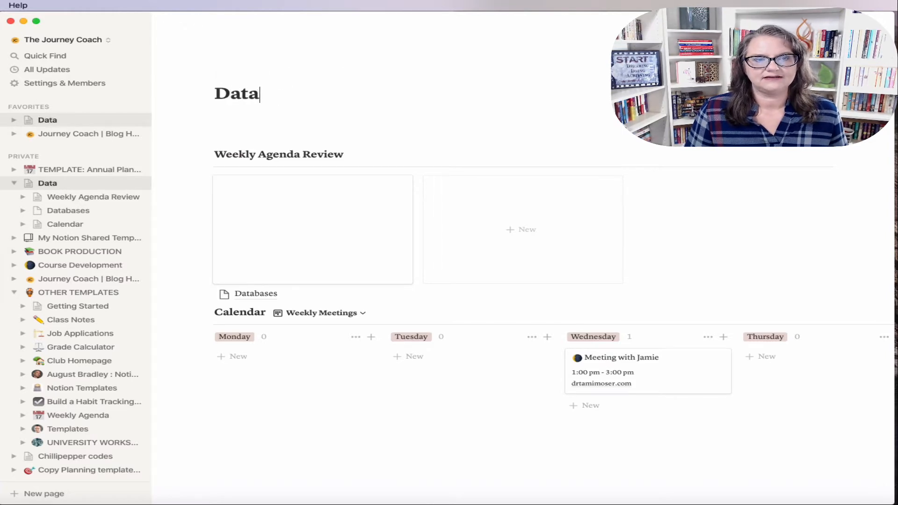
{"action": "type", "text": "base Set for W"}
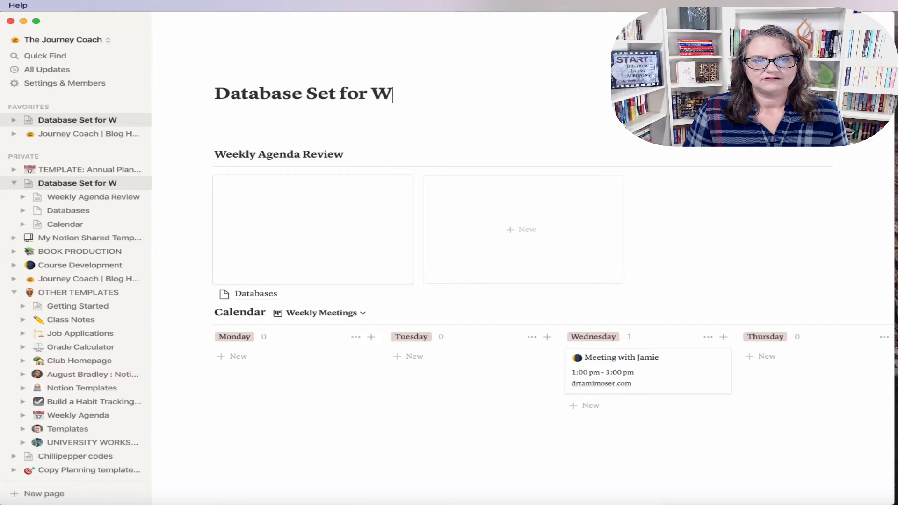
{"action": "type", "text": "eekly Planner"}
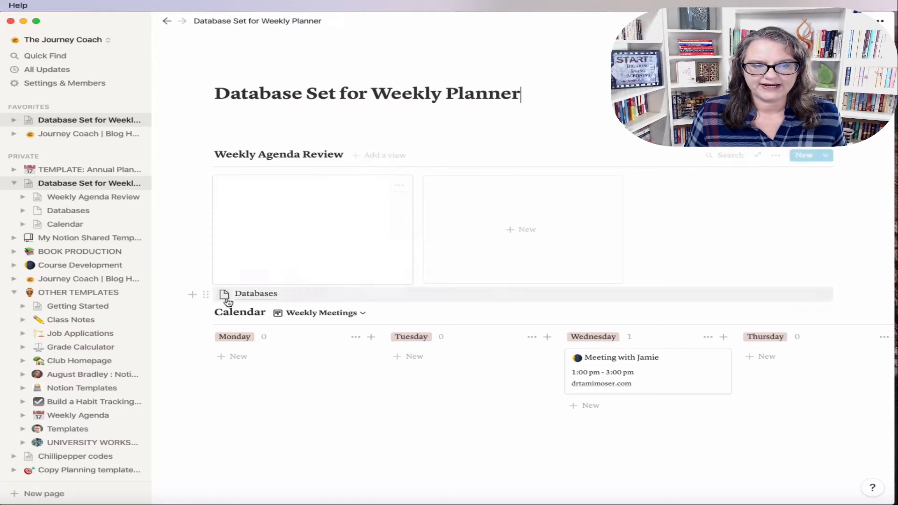
Step: Drag the Weekly Meetings calendar block into its new position on the page
{"action": "left_click_drag", "start_coordinate": [209, 312], "coordinate": [227, 360]}
{"action": "left_click", "coordinate": [227, 408]}
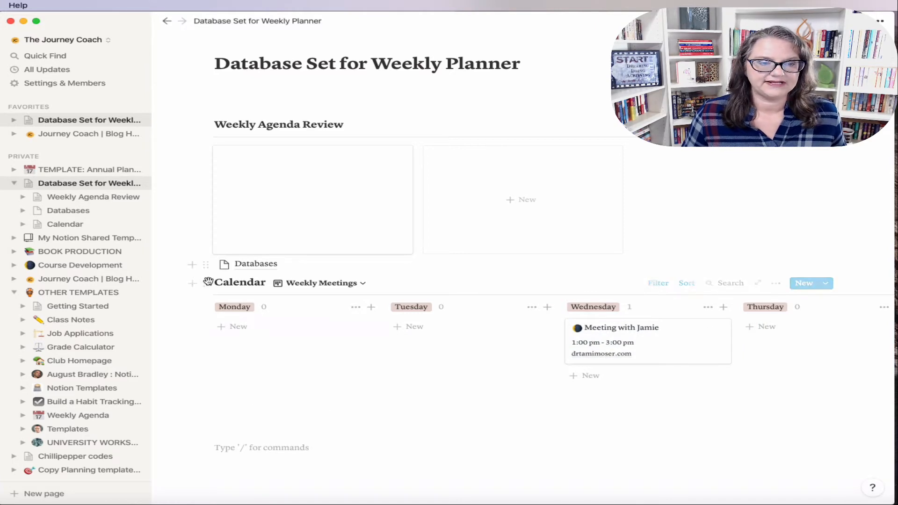
{"action": "left_click_drag", "start_coordinate": [209, 289], "coordinate": [284, 318]}
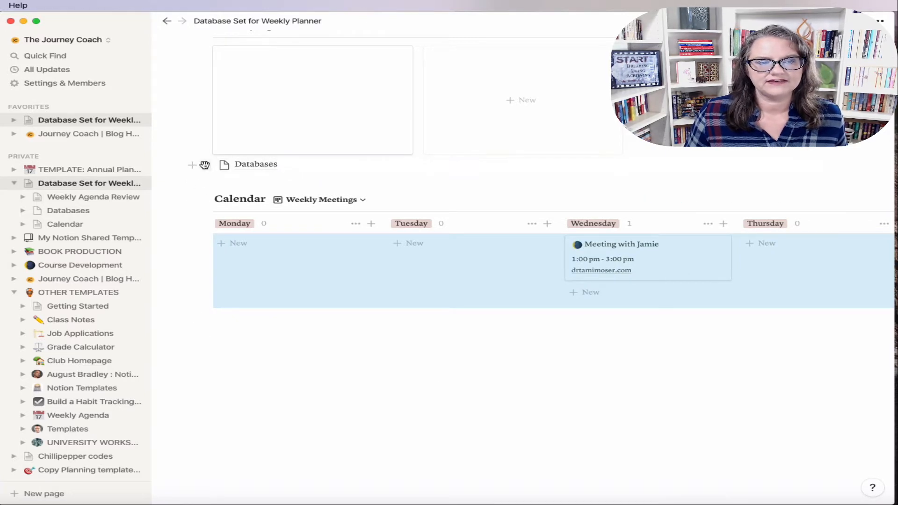
Step: Delete the Databases subpage block from the page
{"action": "left_click", "coordinate": [204, 164]}
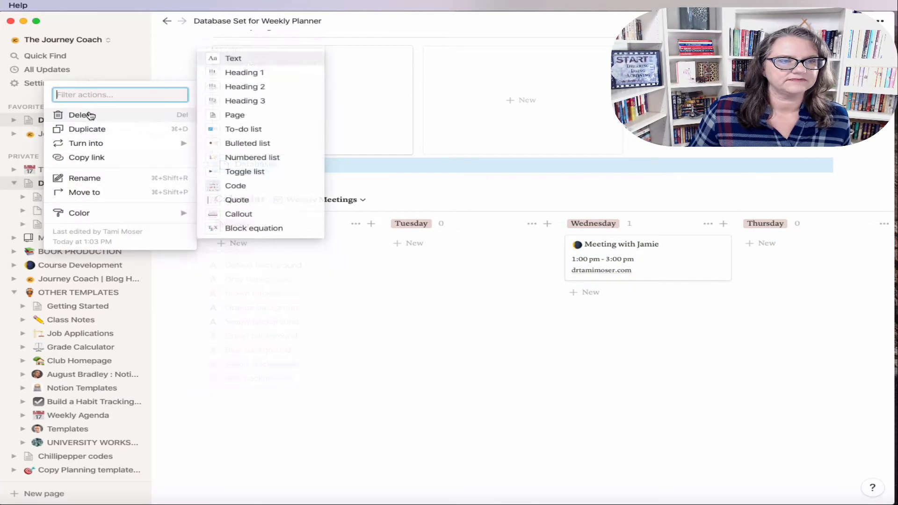
{"action": "left_click", "coordinate": [89, 115]}
{"action": "scroll", "coordinate": [702, 280], "scroll_direction": "up", "scroll_amount": 5}
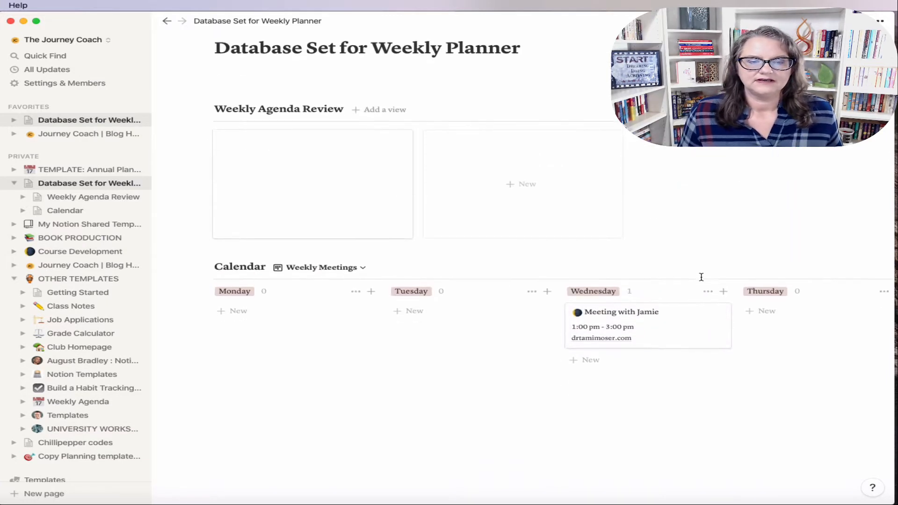
{"action": "scroll", "coordinate": [701, 277], "scroll_direction": "up", "scroll_amount": 2}
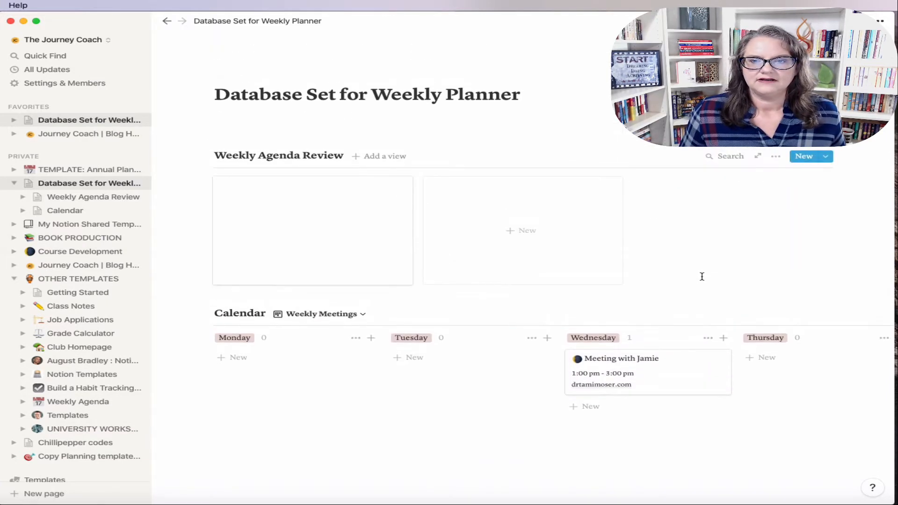
Step: Open the Weekly Agenda Review's Weekly Planner template for editing as a full page
{"action": "left_click", "coordinate": [826, 157]}
{"action": "left_click", "coordinate": [874, 194]}
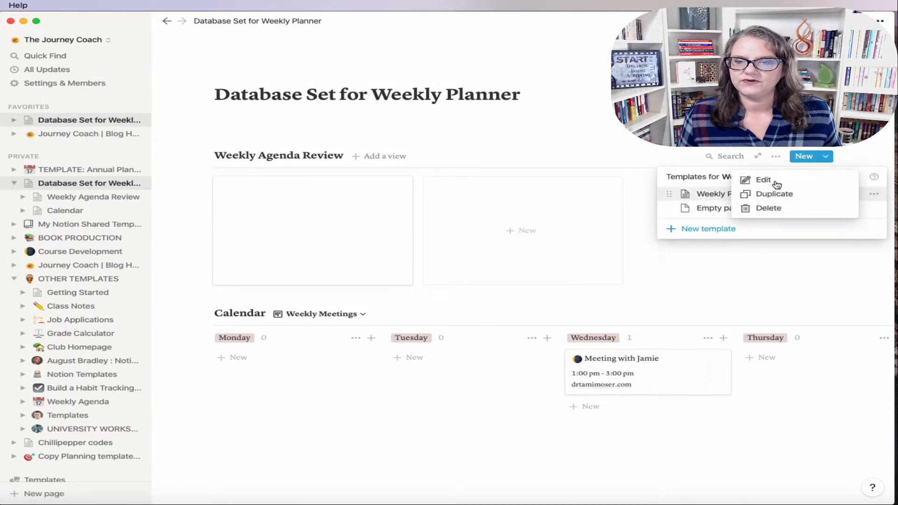
{"action": "left_click", "coordinate": [763, 181]}
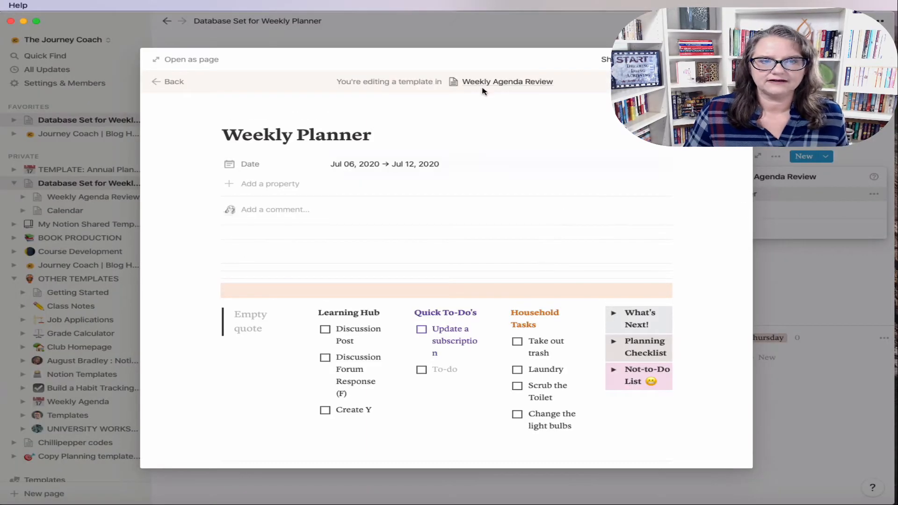
{"action": "left_click", "coordinate": [189, 61]}
{"action": "scroll", "coordinate": [406, 324], "scroll_direction": "down", "scroll_amount": 3}
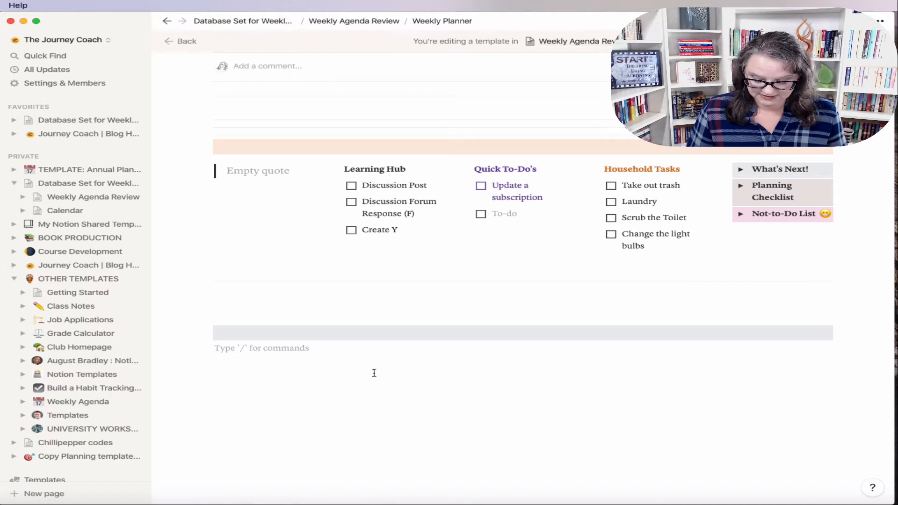
Step: Insert a linked database view of Calendar from Database Set for Weekly Planner
{"action": "type", "text": "/"}
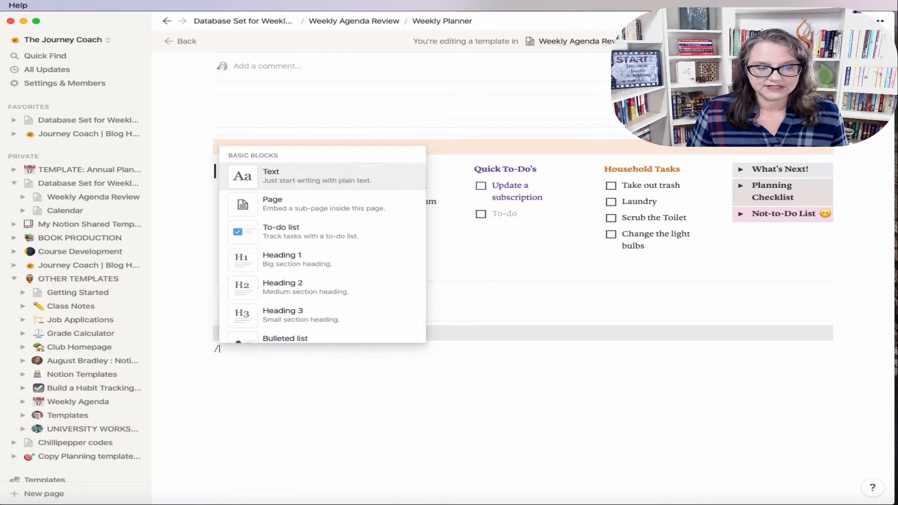
{"action": "type", "text": "creat"}
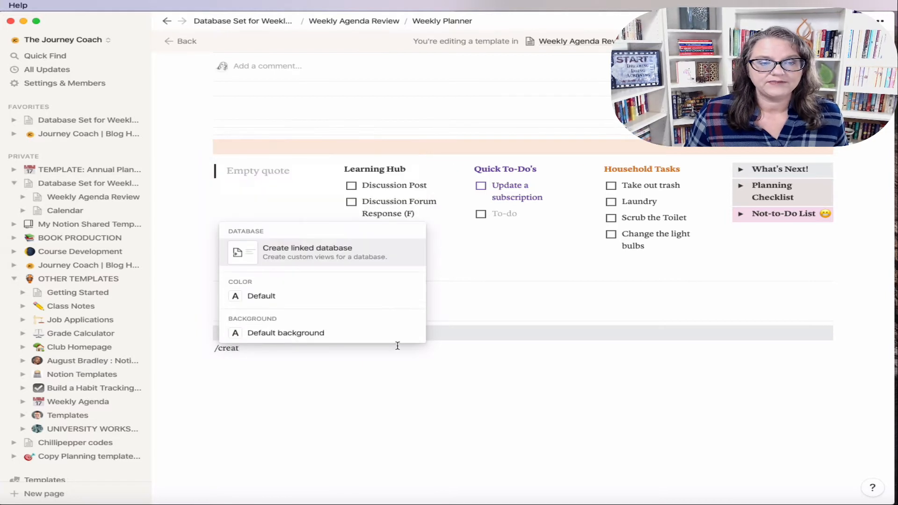
{"action": "left_click", "coordinate": [342, 257]}
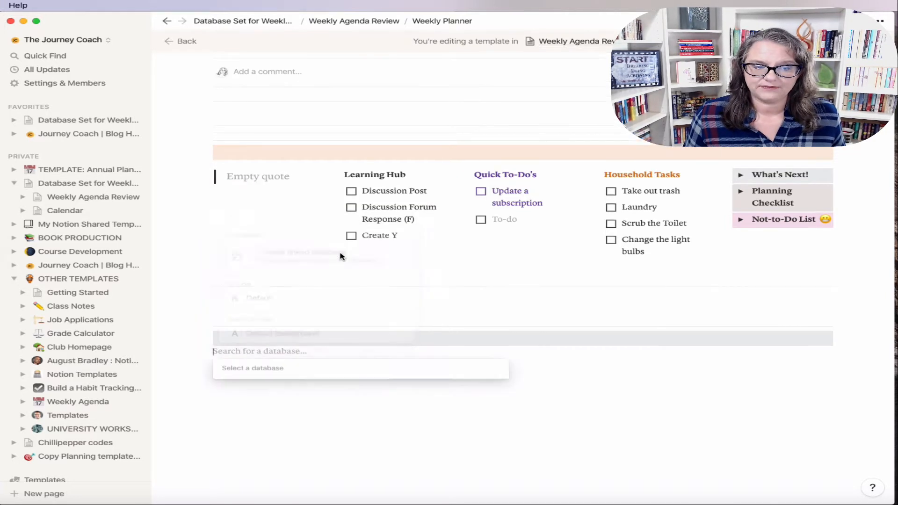
{"action": "type", "text": "Calendar"}
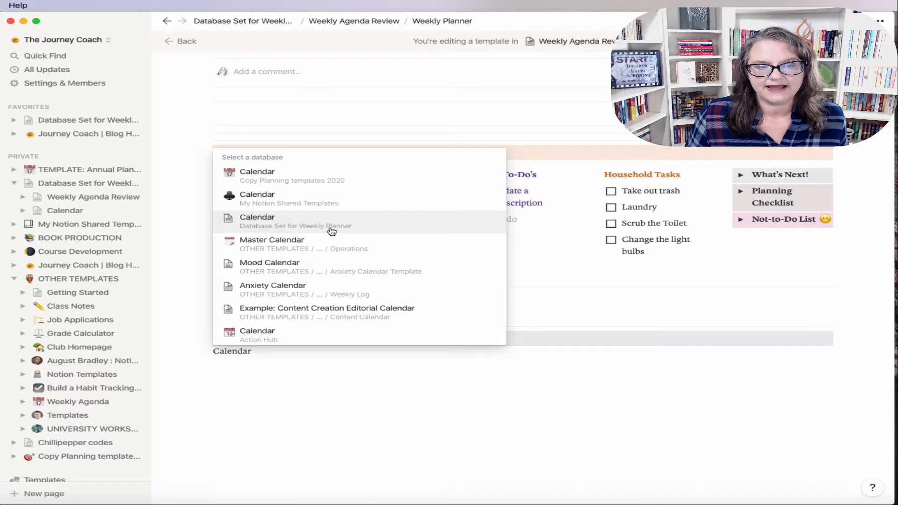
{"action": "left_click", "coordinate": [352, 230]}
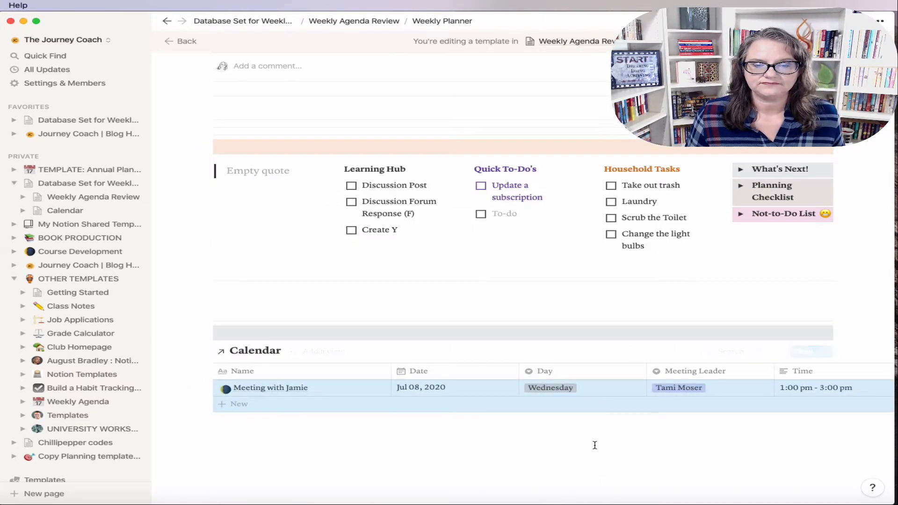
Step: Add a second, month-calendar view to the linked Calendar database
{"action": "scroll", "coordinate": [593, 445], "scroll_direction": "down", "scroll_amount": 3}
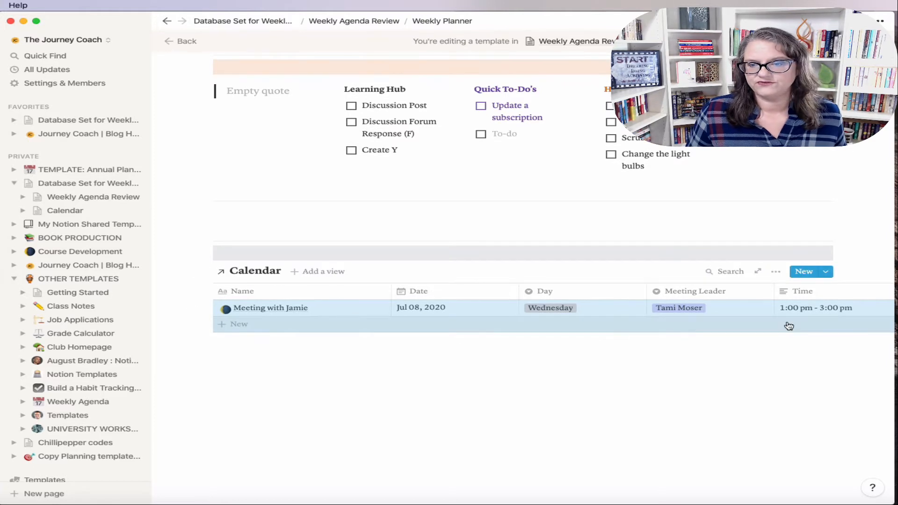
{"action": "left_click", "coordinate": [336, 274]}
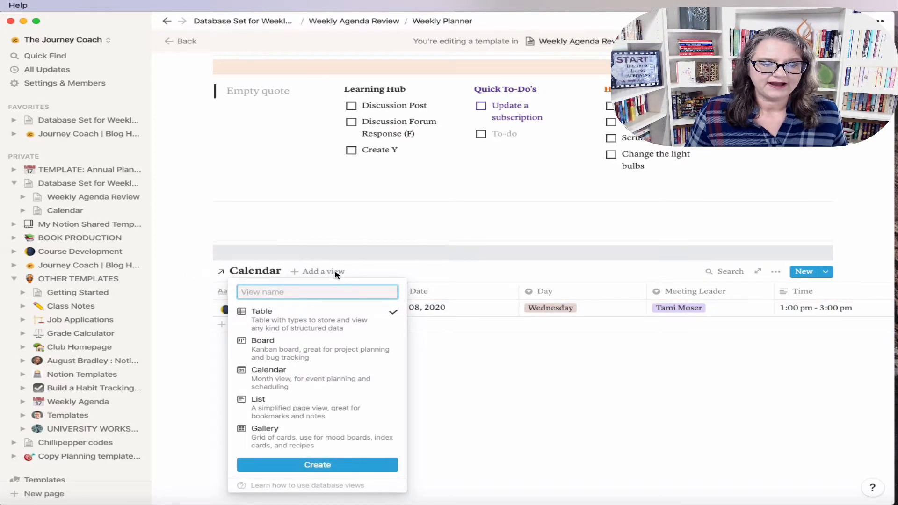
{"action": "left_click", "coordinate": [335, 383]}
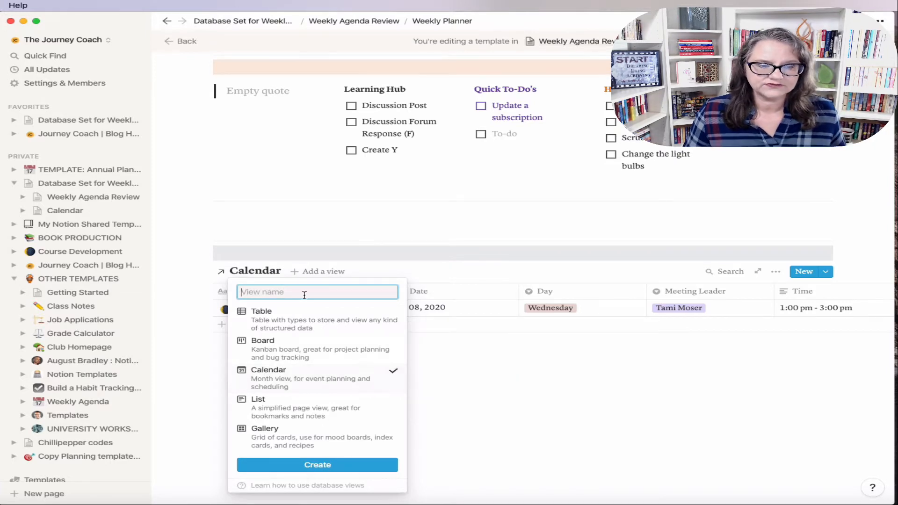
{"action": "left_click", "coordinate": [332, 466]}
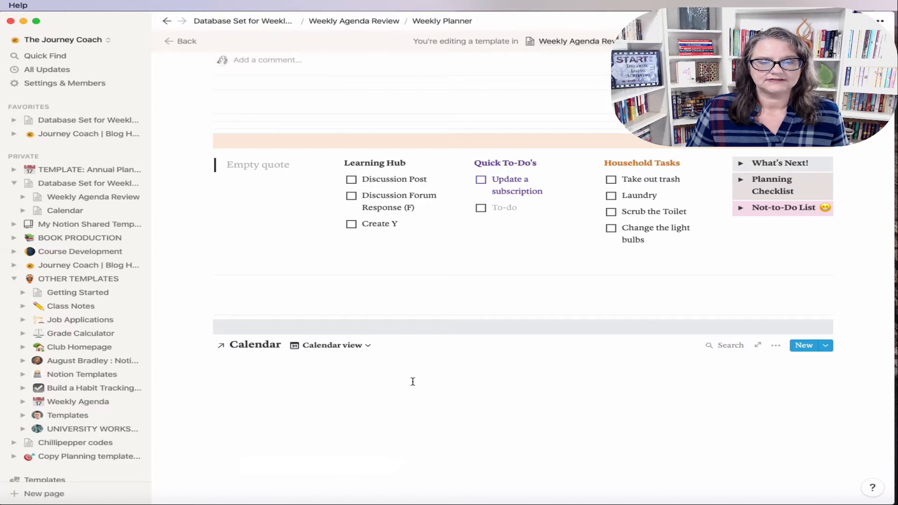
Step: Show Meeting Leader, Time and URL on the calendar's meeting cards
{"action": "scroll", "coordinate": [413, 382], "scroll_direction": "down", "scroll_amount": 2}
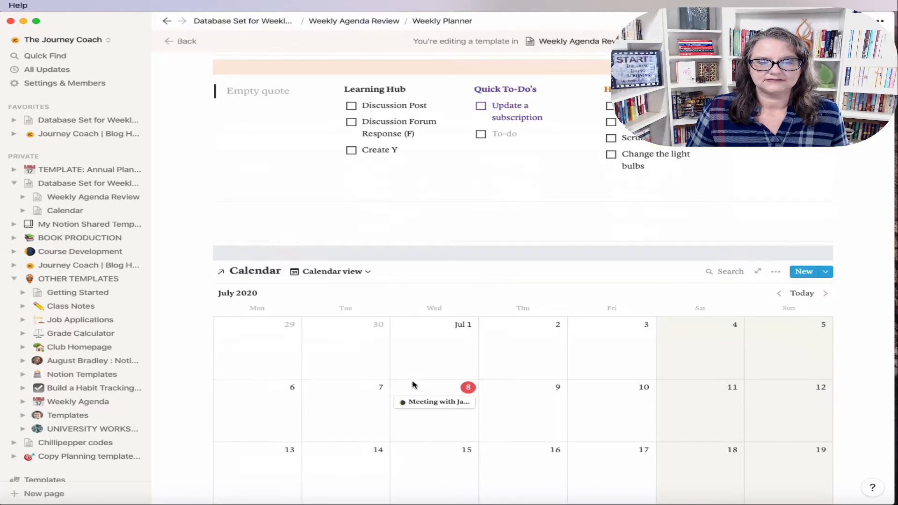
{"action": "left_click", "coordinate": [776, 271]}
{"action": "left_click", "coordinate": [791, 312]}
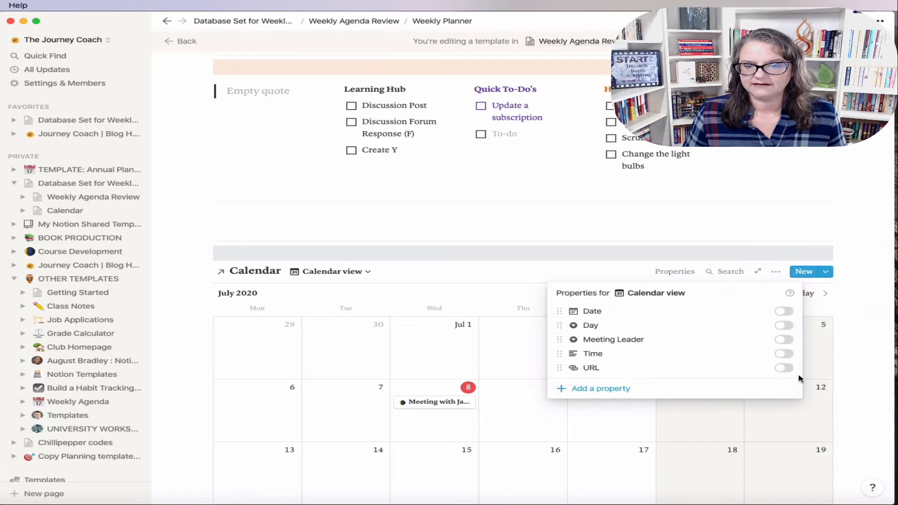
{"action": "left_click", "coordinate": [786, 342]}
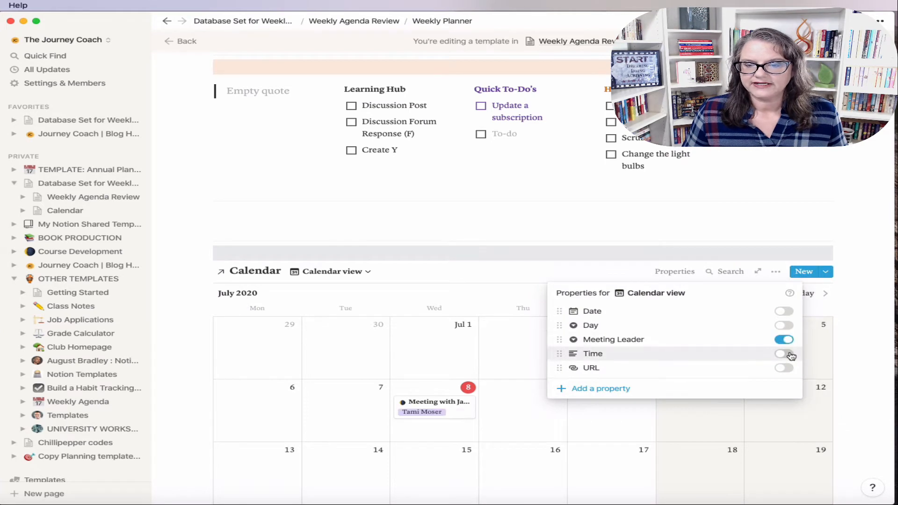
{"action": "left_click", "coordinate": [790, 354]}
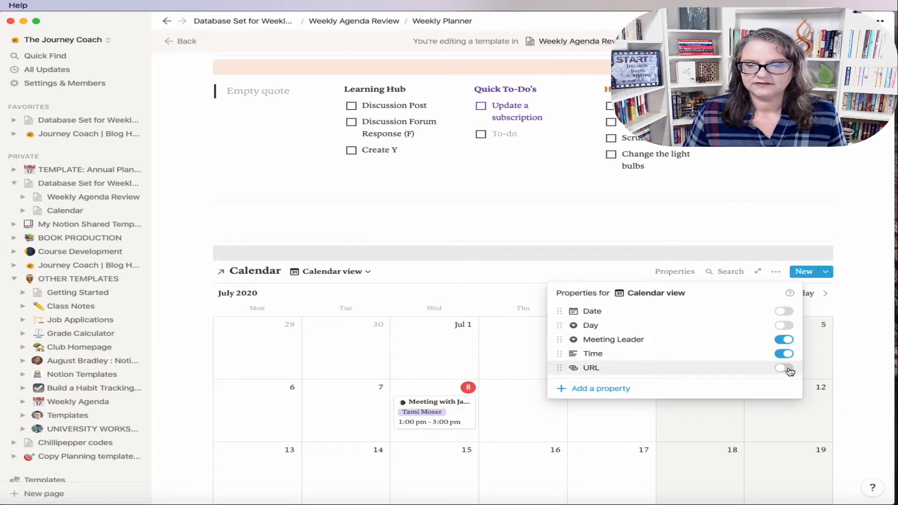
{"action": "left_click", "coordinate": [789, 369]}
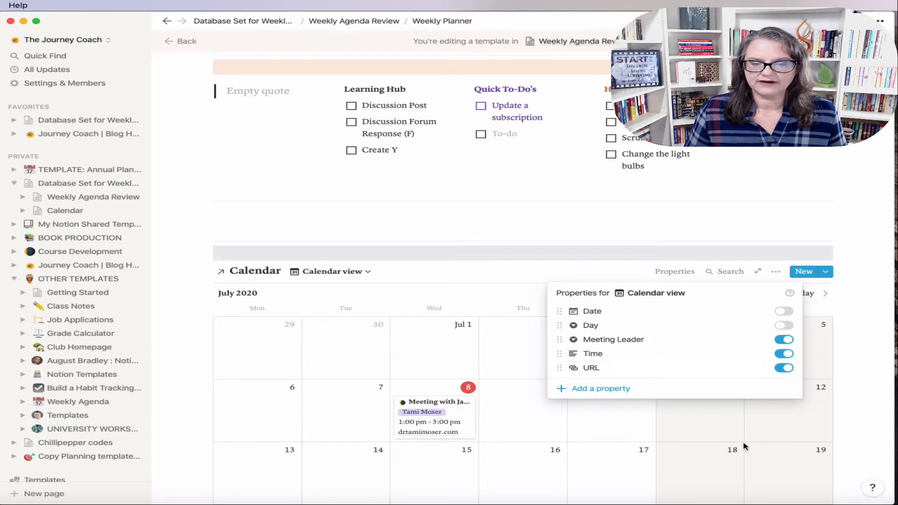
{"action": "left_click", "coordinate": [628, 441]}
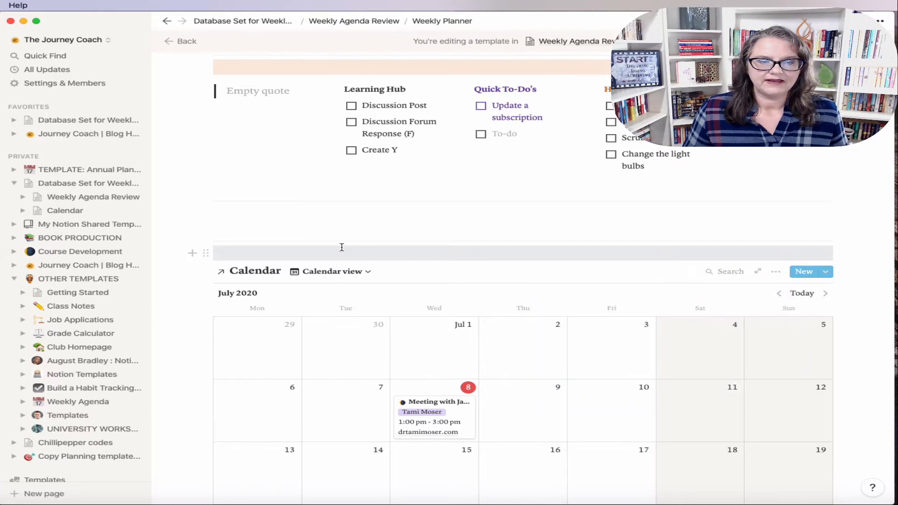
{"action": "left_click", "coordinate": [355, 272]}
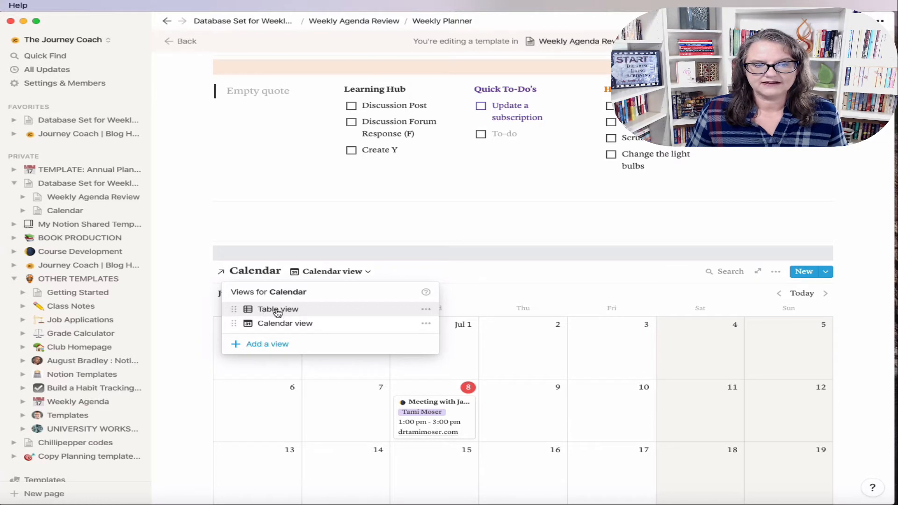
Step: Move Table below Calendar view, add a 'Weekly Meetings' board view, and hide its No Day column
{"action": "left_click_drag", "start_coordinate": [292, 311], "coordinate": [267, 322]}
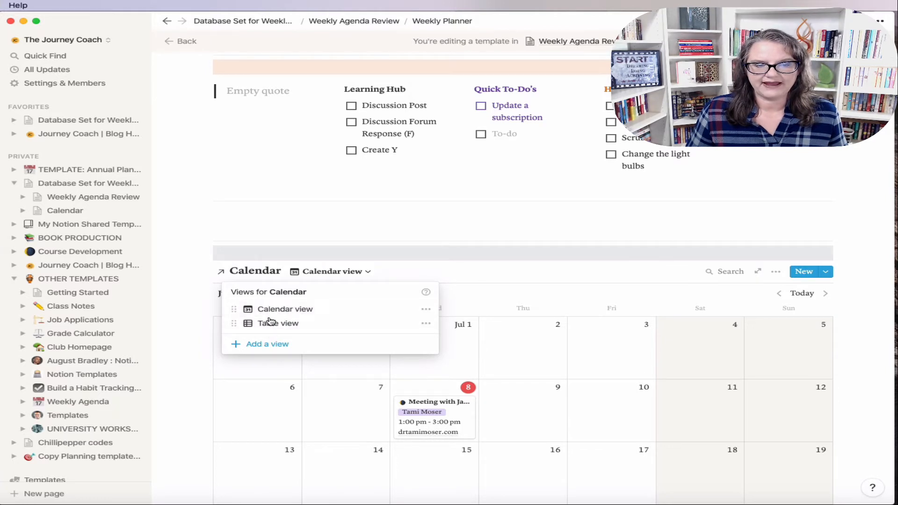
{"action": "left_click", "coordinate": [269, 345]}
{"action": "type", "text": "We"}
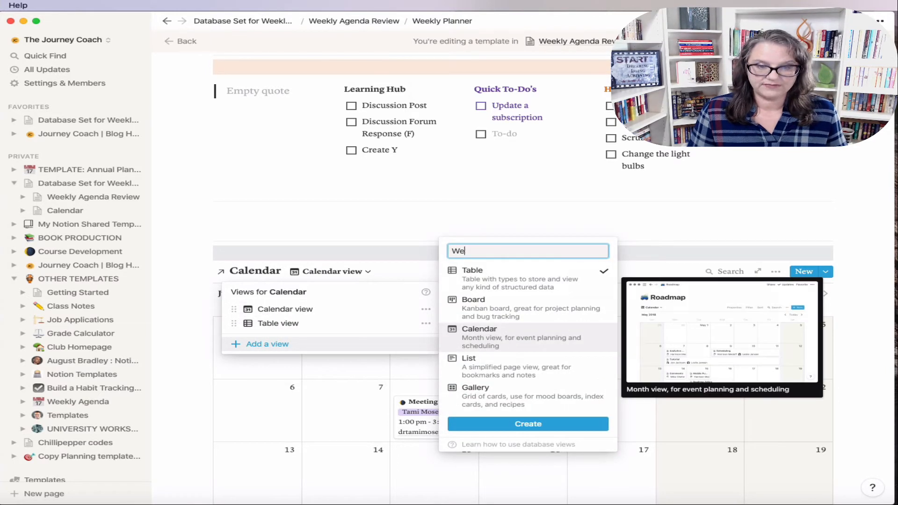
{"action": "type", "text": "ekly Meetings"}
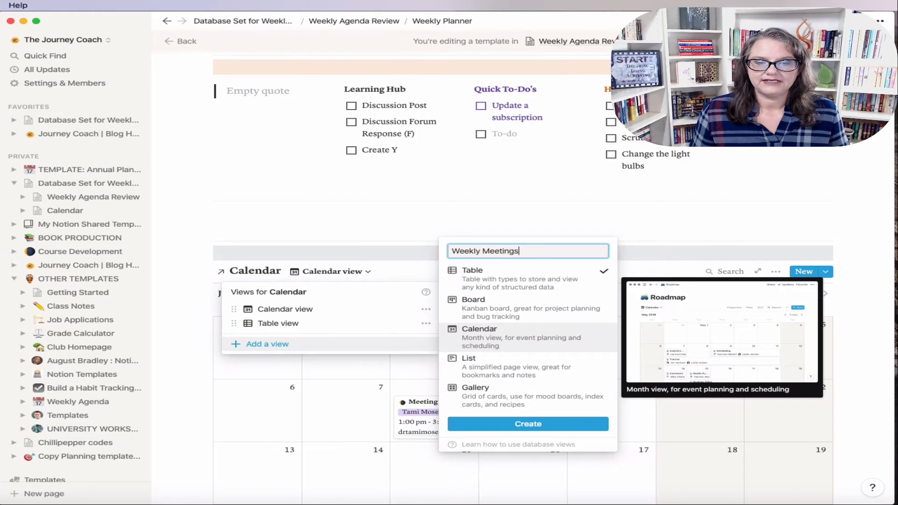
{"action": "left_click", "coordinate": [499, 311]}
{"action": "left_click", "coordinate": [532, 423]}
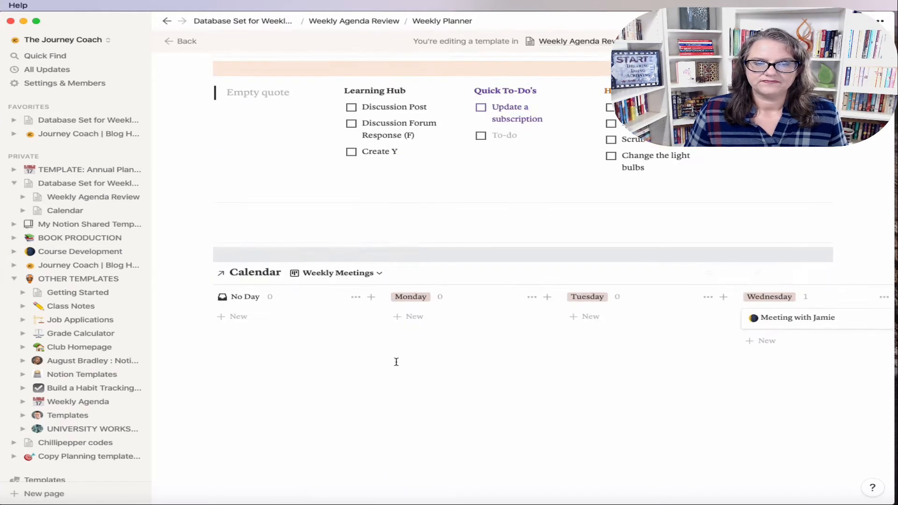
{"action": "left_click", "coordinate": [358, 298]}
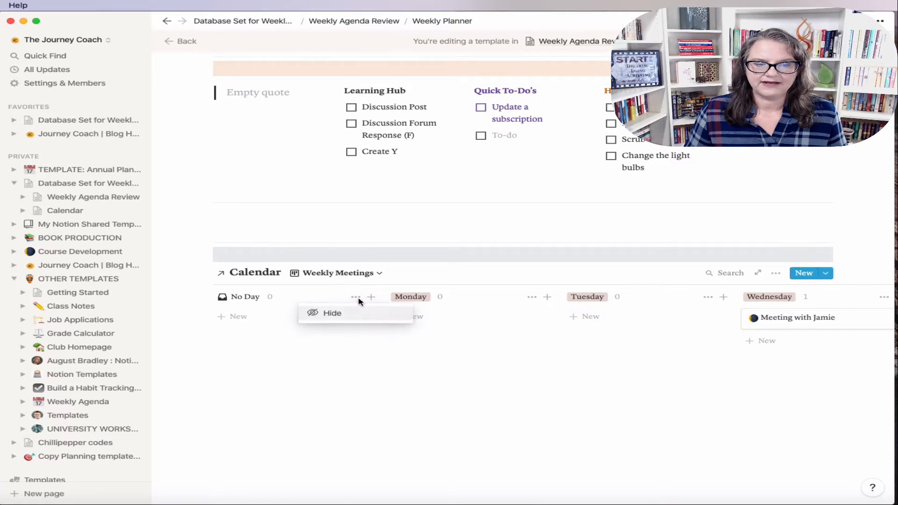
{"action": "left_click", "coordinate": [348, 314]}
Step: Show Date, Meeting Leader, Time and URL on the board cards and make them small
{"action": "left_click", "coordinate": [776, 273]}
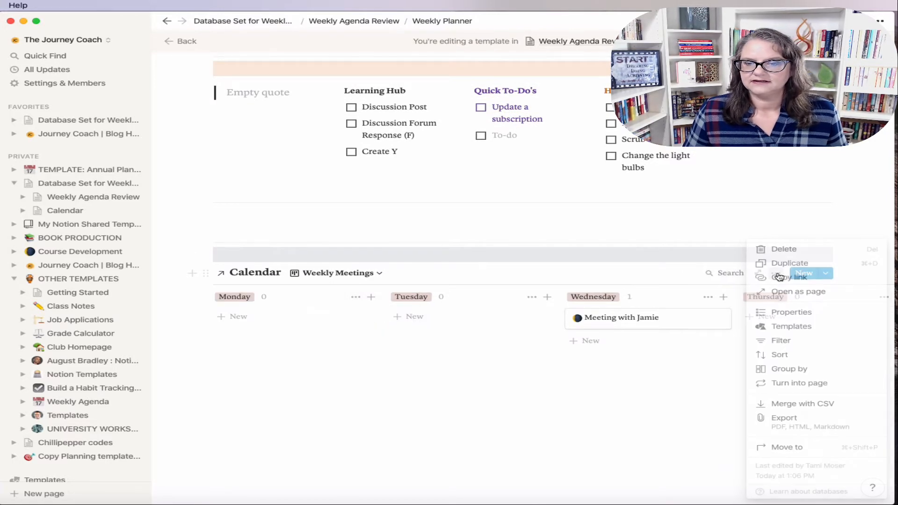
{"action": "left_click", "coordinate": [792, 312]}
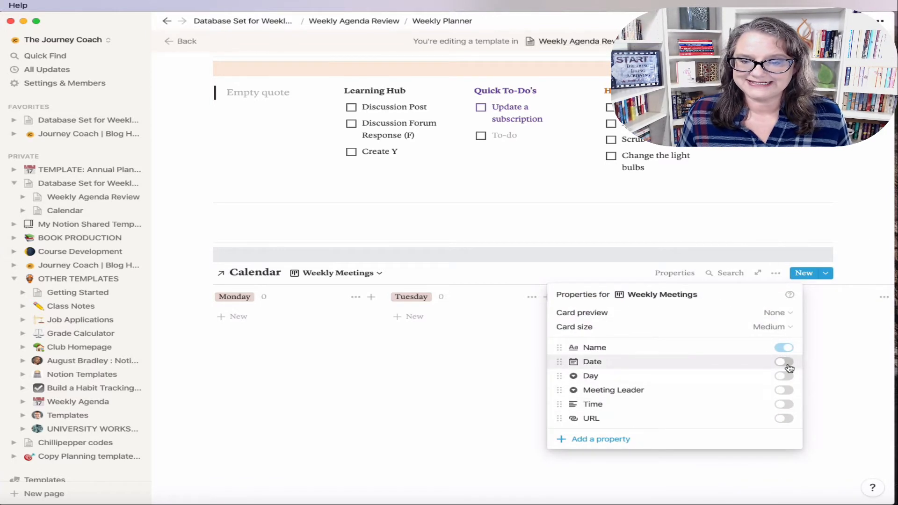
{"action": "left_click", "coordinate": [787, 365]}
{"action": "left_click", "coordinate": [785, 390]}
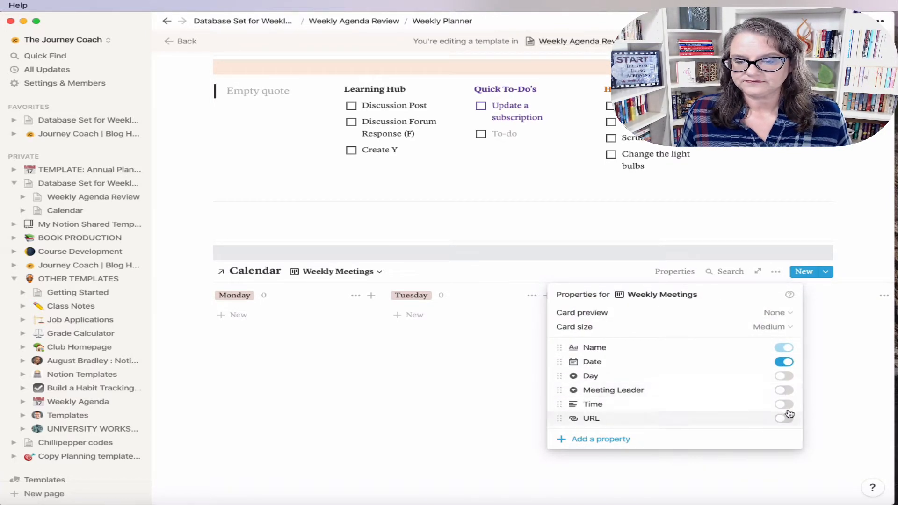
{"action": "left_click", "coordinate": [784, 404]}
{"action": "left_click", "coordinate": [784, 418]}
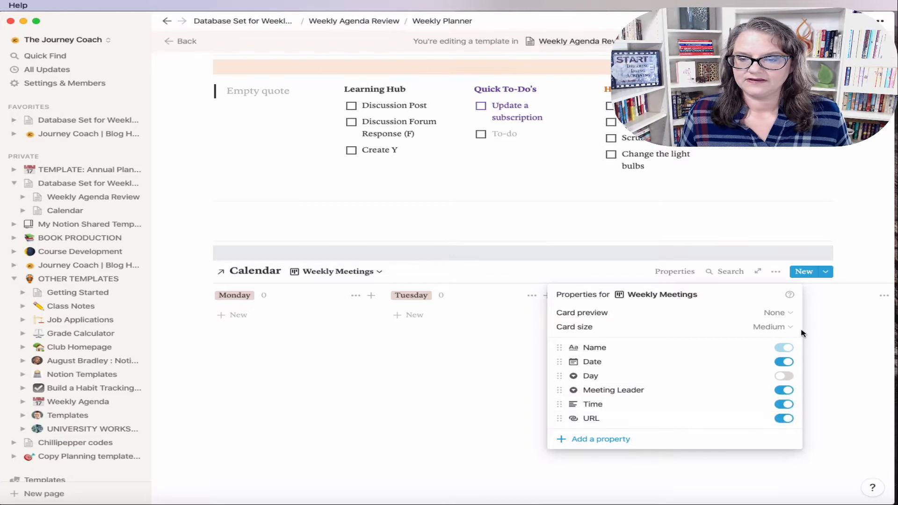
{"action": "left_click", "coordinate": [783, 327]}
{"action": "left_click", "coordinate": [709, 345]}
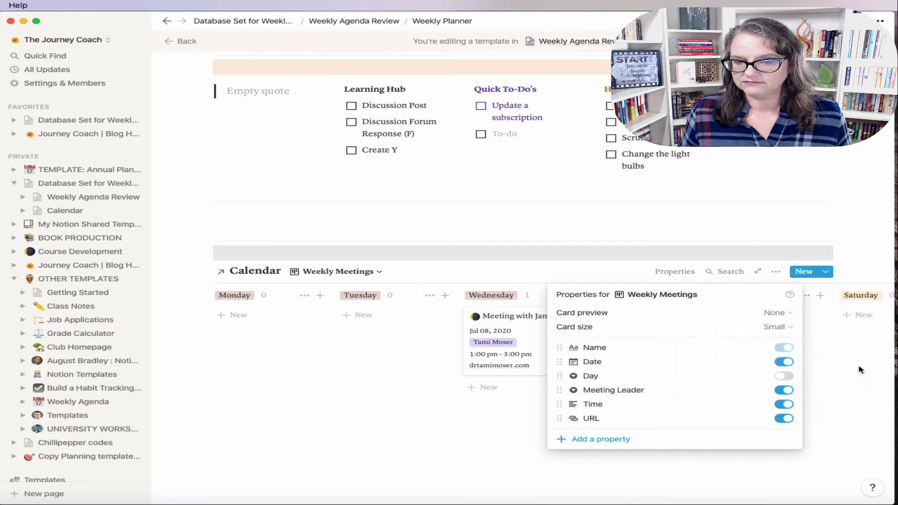
{"action": "left_click", "coordinate": [846, 371]}
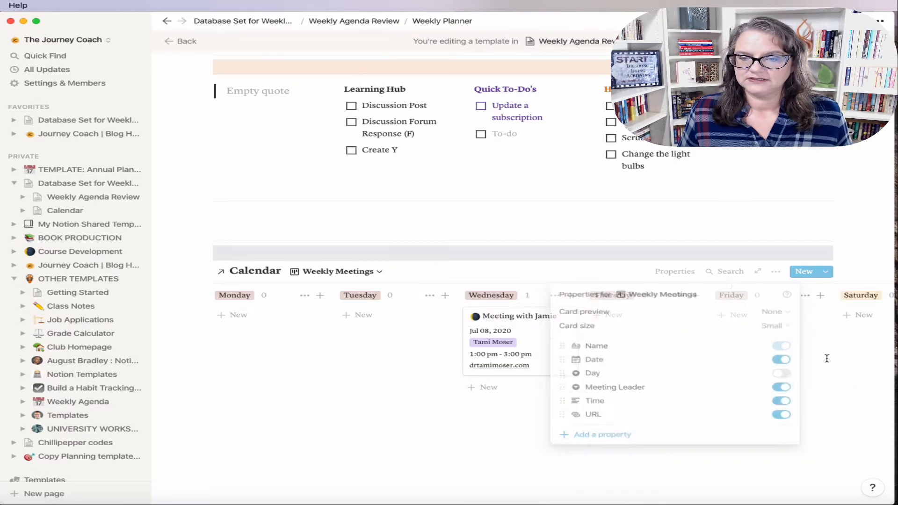
{"action": "left_click", "coordinate": [776, 273]}
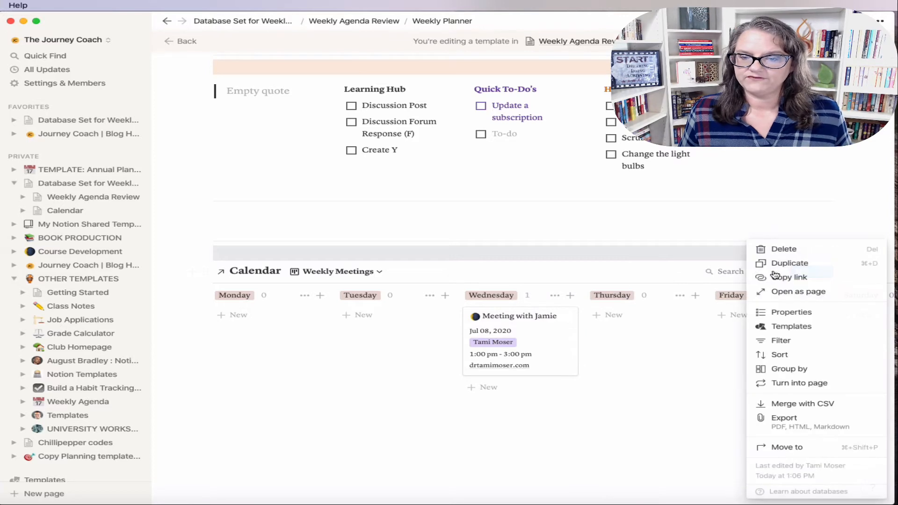
Step: Filter Weekly Meetings to dates on or before Jul 12, 2020
{"action": "left_click", "coordinate": [803, 344]}
{"action": "left_click", "coordinate": [568, 367]}
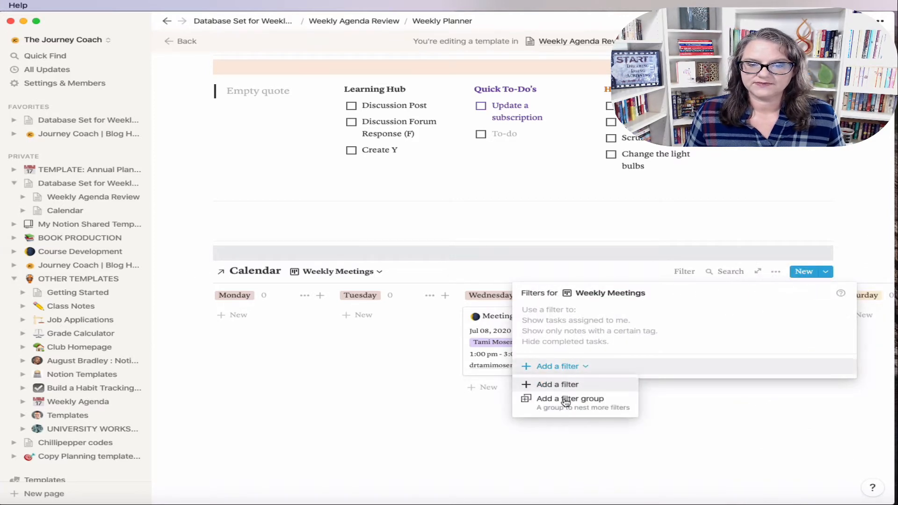
{"action": "left_click", "coordinate": [566, 402]}
{"action": "left_click", "coordinate": [611, 317]}
{"action": "left_click", "coordinate": [606, 372]}
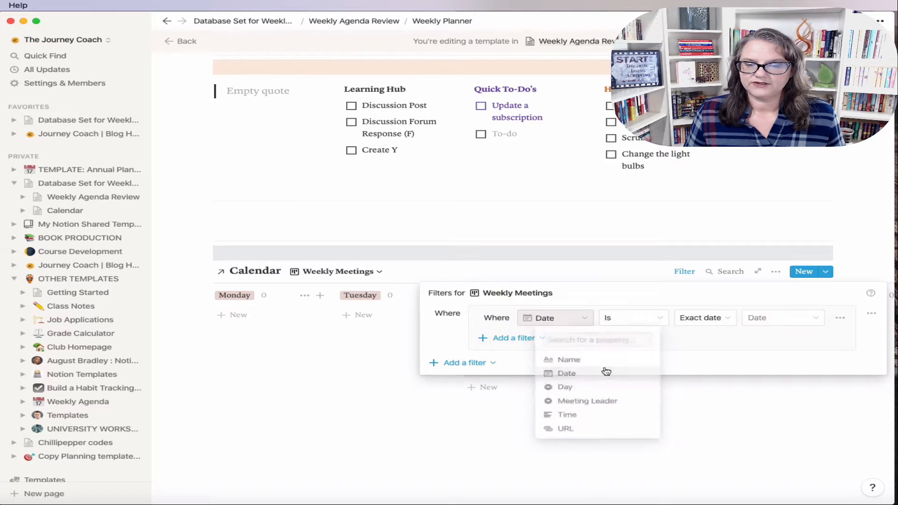
{"action": "left_click", "coordinate": [633, 319]}
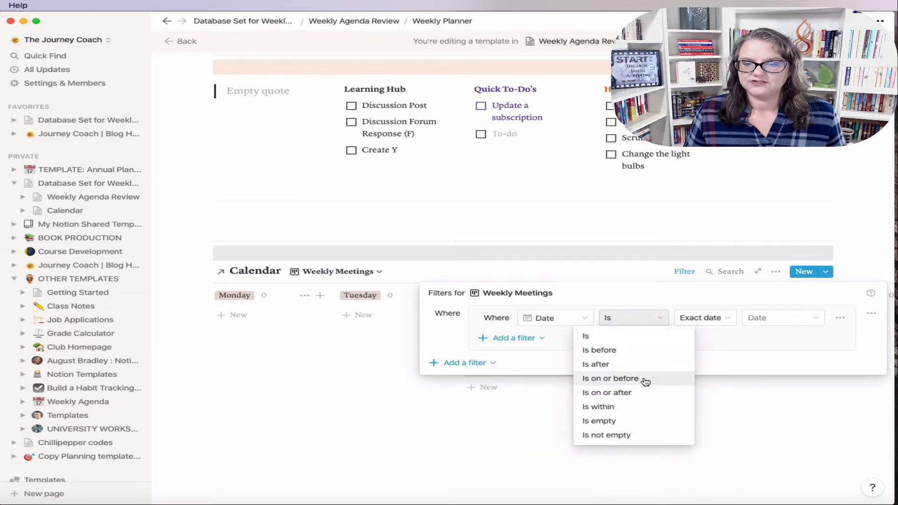
{"action": "left_click", "coordinate": [645, 382]}
{"action": "left_click", "coordinate": [778, 318]}
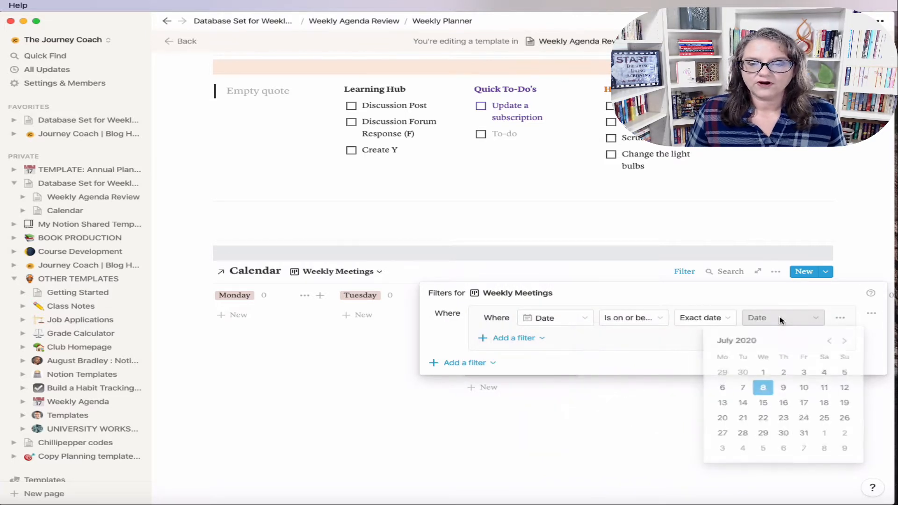
{"action": "left_click", "coordinate": [848, 392]}
Step: Add an AND filter keeping dates on or after Jul 06, 2020
{"action": "left_click", "coordinate": [532, 338]}
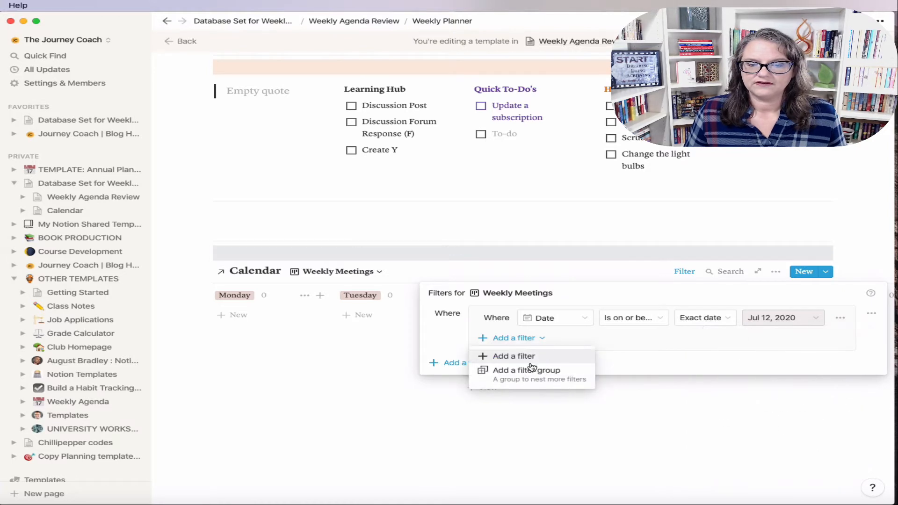
{"action": "left_click", "coordinate": [503, 356]}
{"action": "left_click", "coordinate": [491, 339]}
{"action": "left_click", "coordinate": [526, 358]}
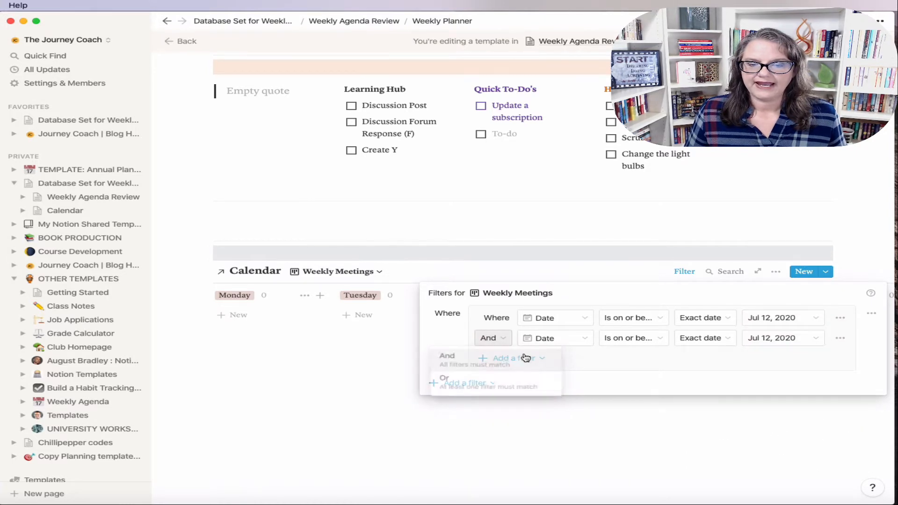
{"action": "left_click", "coordinate": [578, 338]}
{"action": "left_click", "coordinate": [602, 341]}
{"action": "left_click", "coordinate": [644, 340]}
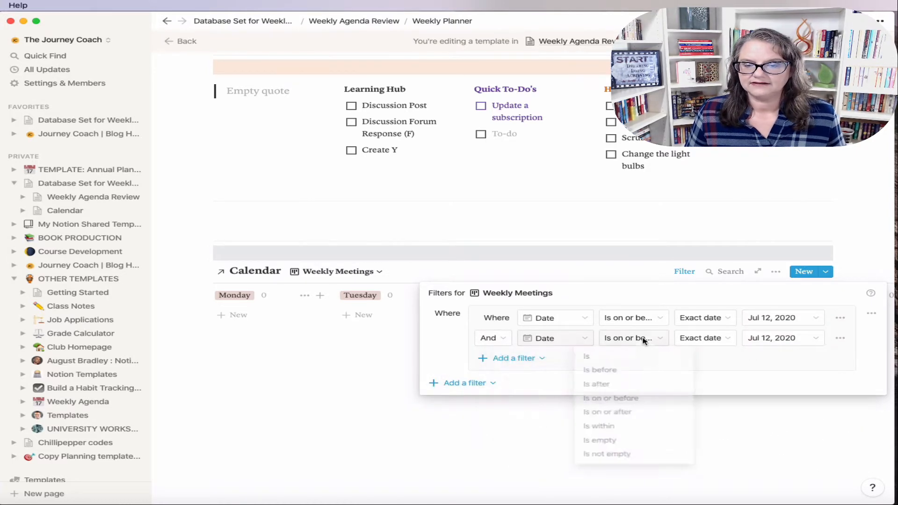
{"action": "left_click", "coordinate": [627, 413]}
{"action": "left_click", "coordinate": [771, 339]}
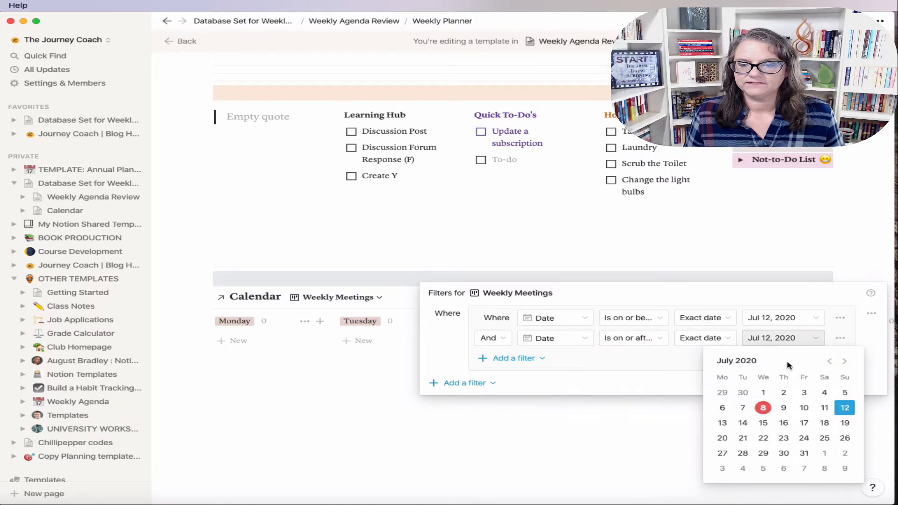
{"action": "left_click", "coordinate": [723, 407]}
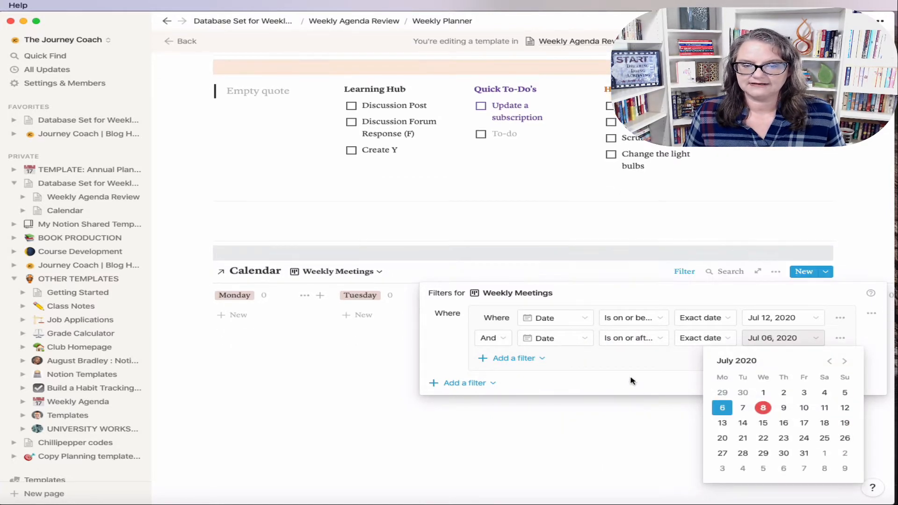
{"action": "left_click", "coordinate": [630, 380]}
{"action": "left_click", "coordinate": [475, 416]}
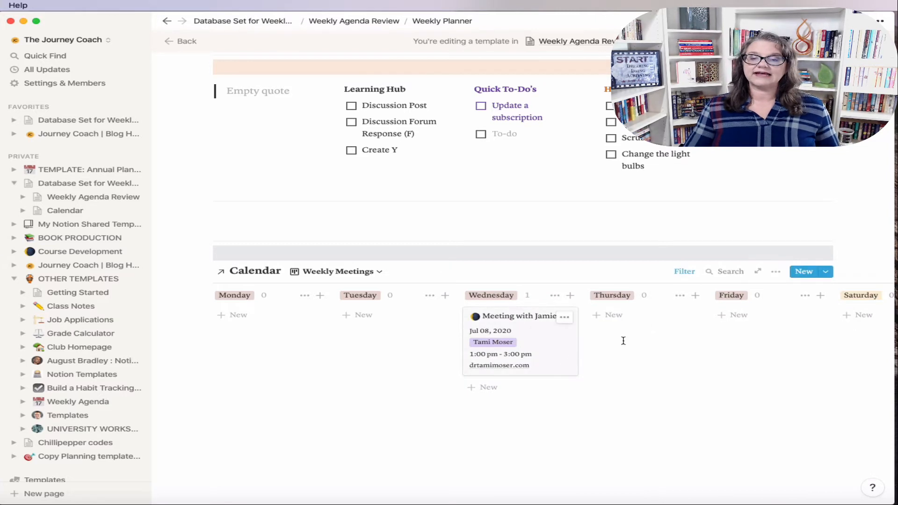
Step: Sort the Weekly Meetings by Date ascending
{"action": "left_click", "coordinate": [775, 271]}
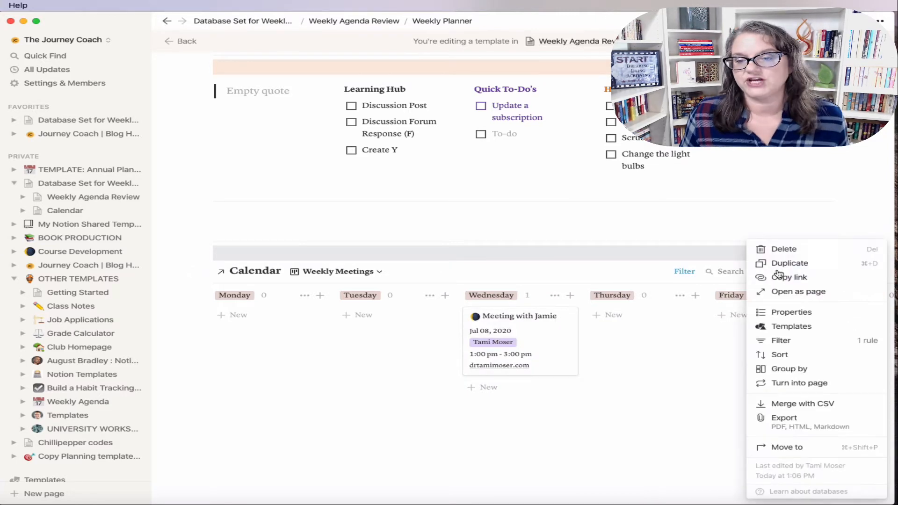
{"action": "left_click", "coordinate": [795, 355]}
{"action": "left_click", "coordinate": [618, 364]}
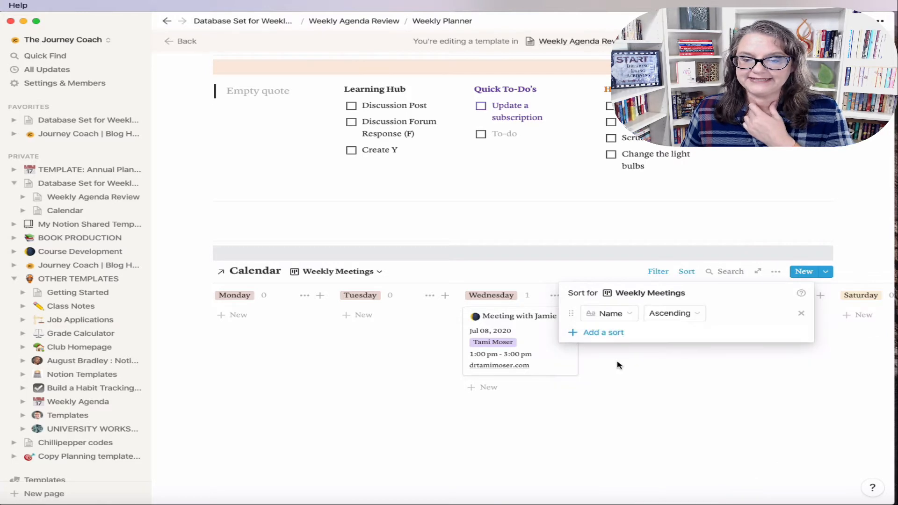
{"action": "left_click", "coordinate": [608, 313]}
{"action": "left_click", "coordinate": [580, 370]}
{"action": "left_click", "coordinate": [778, 392]}
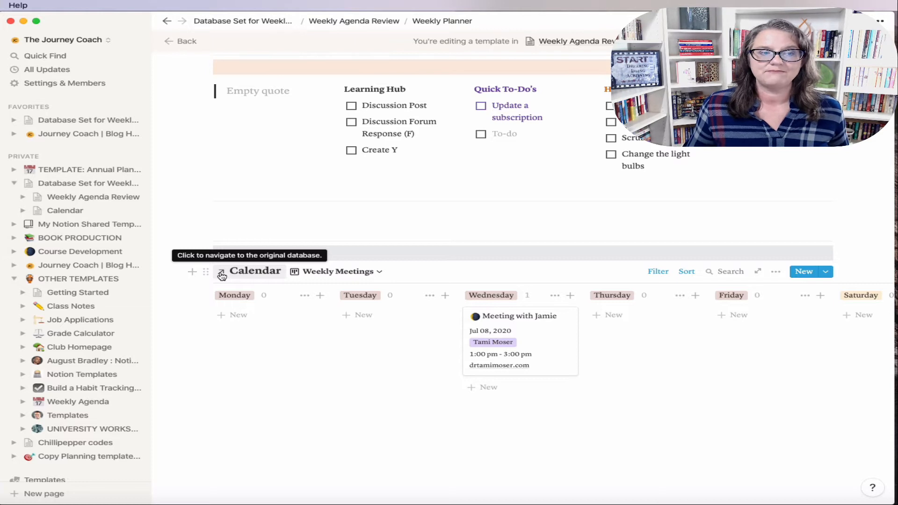
Step: Add blank lines below the Weekly Meetings board
{"action": "scroll", "coordinate": [221, 276], "scroll_direction": "down", "scroll_amount": 2}
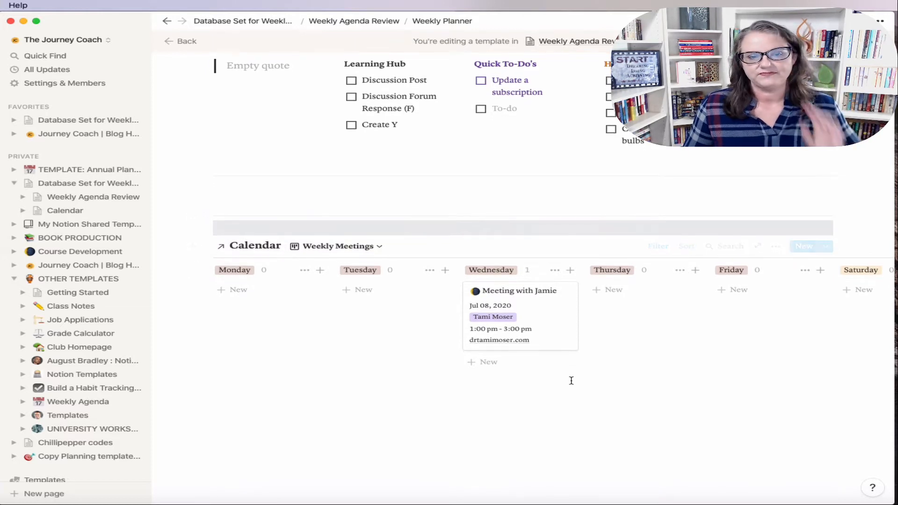
{"action": "left_click", "coordinate": [239, 413]}
{"action": "key", "text": "Return"}
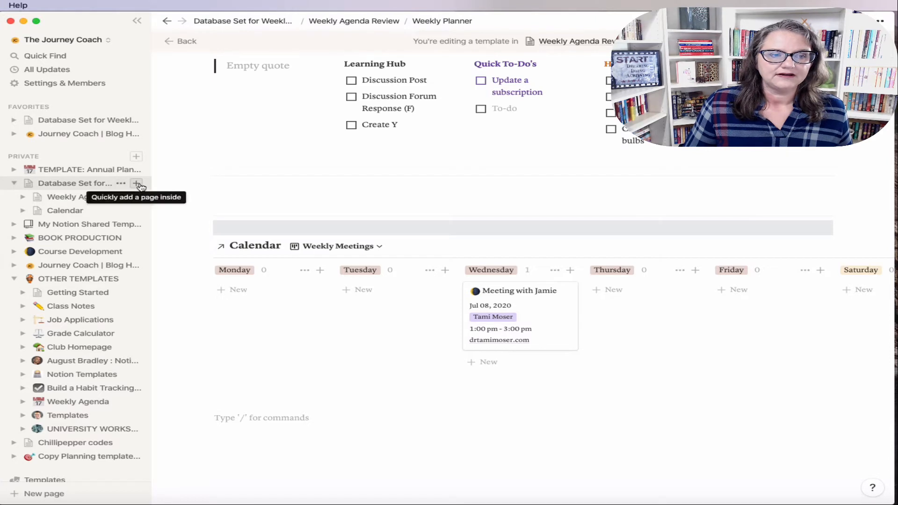
Step: Create an empty Projects page with an inline table whose first row is 'Sample Project'
{"action": "left_click", "coordinate": [140, 186]}
{"action": "type", "text": "P"}
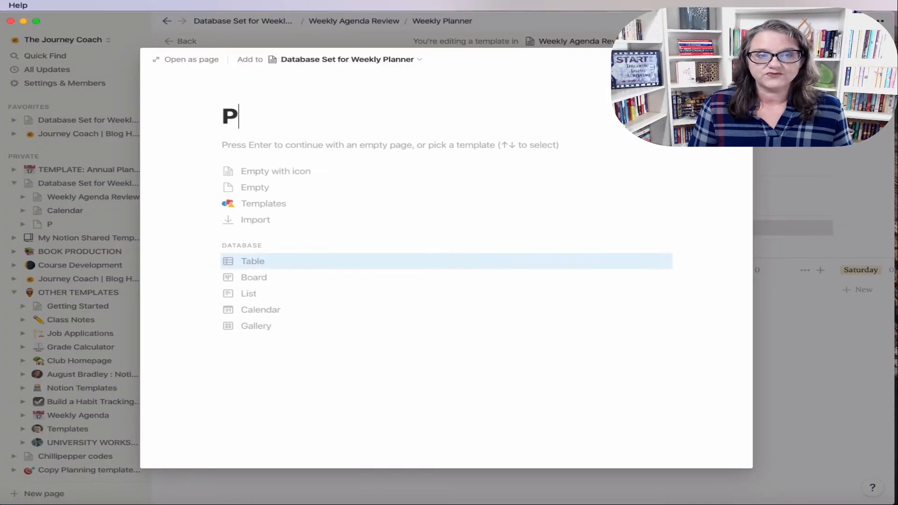
{"action": "type", "text": "rojects"}
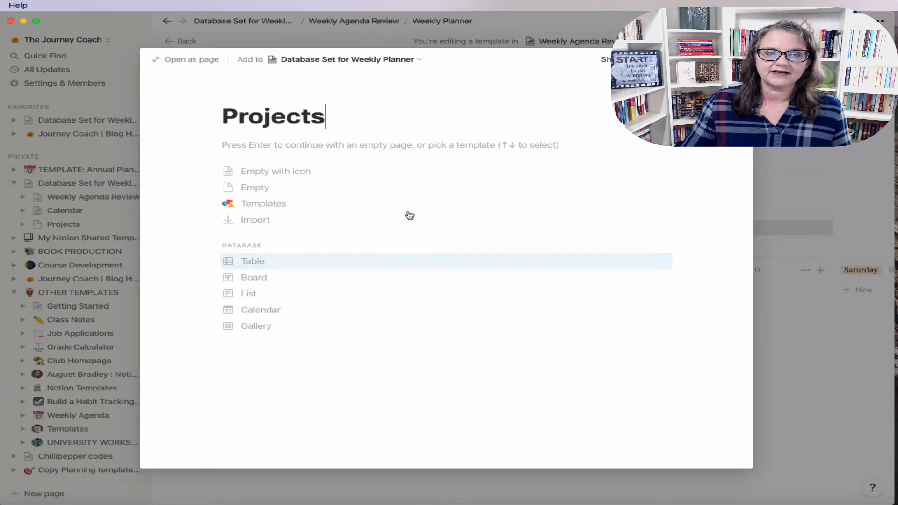
{"action": "left_click", "coordinate": [288, 193]}
{"action": "type", "text": "/inline"}
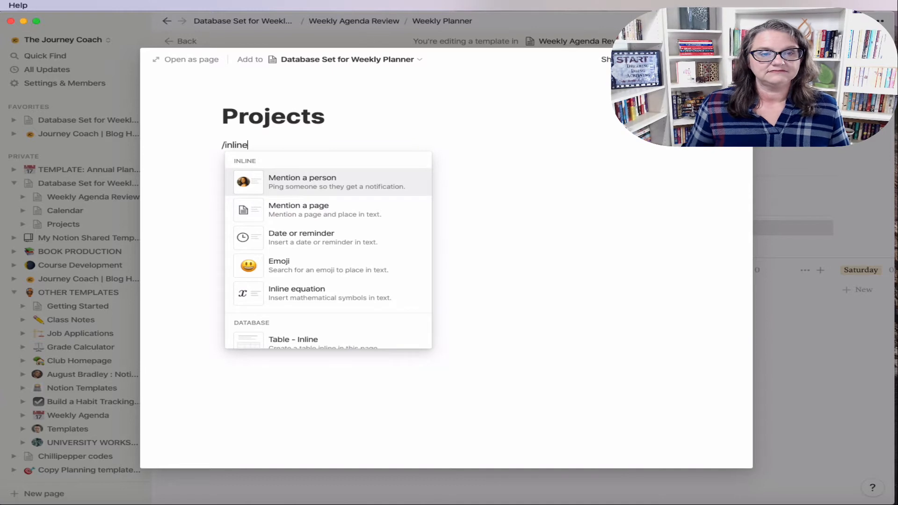
{"action": "left_click", "coordinate": [316, 338]}
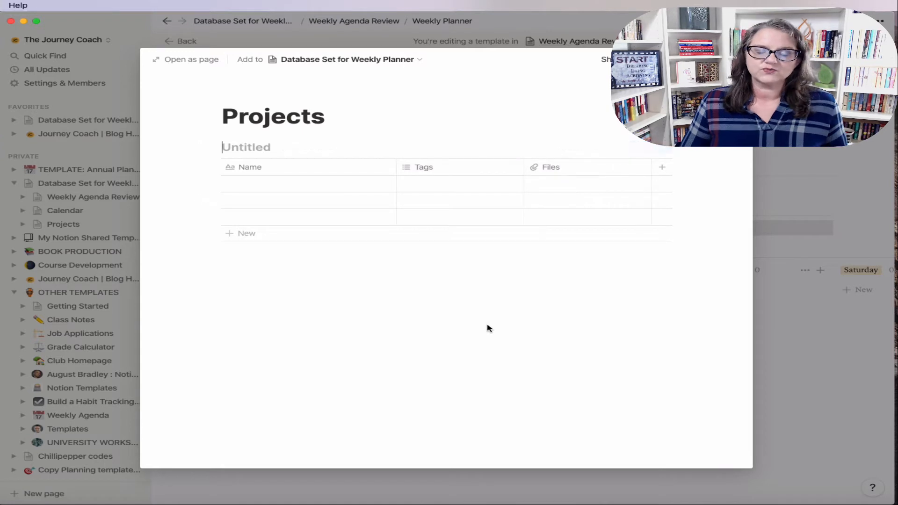
{"action": "left_click", "coordinate": [265, 189]}
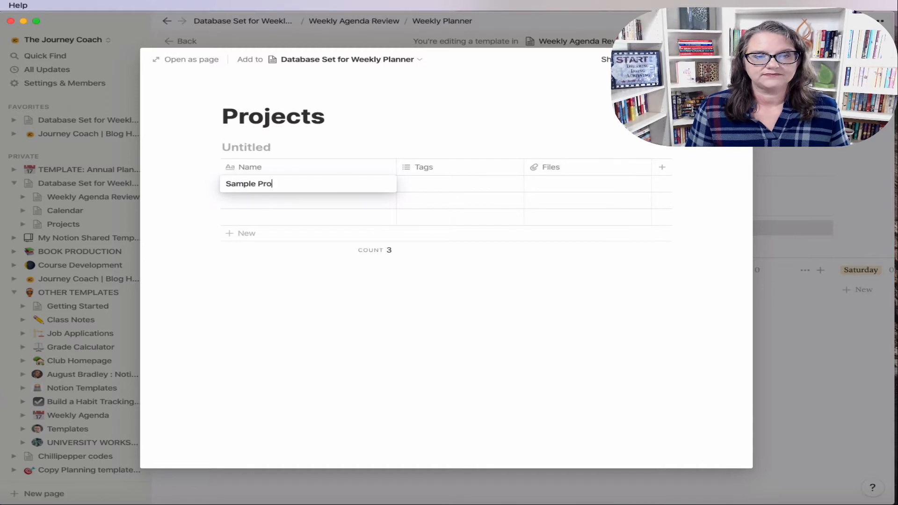
{"action": "key", "text": "Escape"}
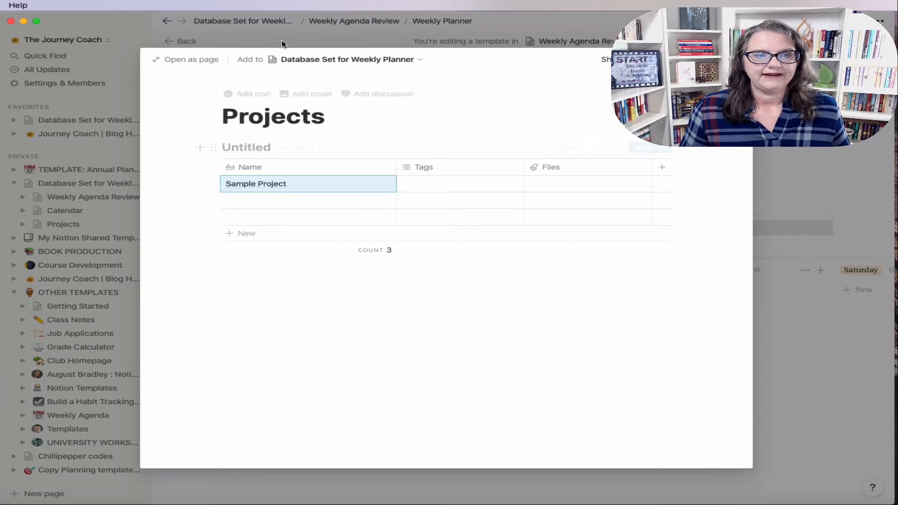
Step: Check the Projects page's location and open it as a full page
{"action": "left_click", "coordinate": [361, 60]}
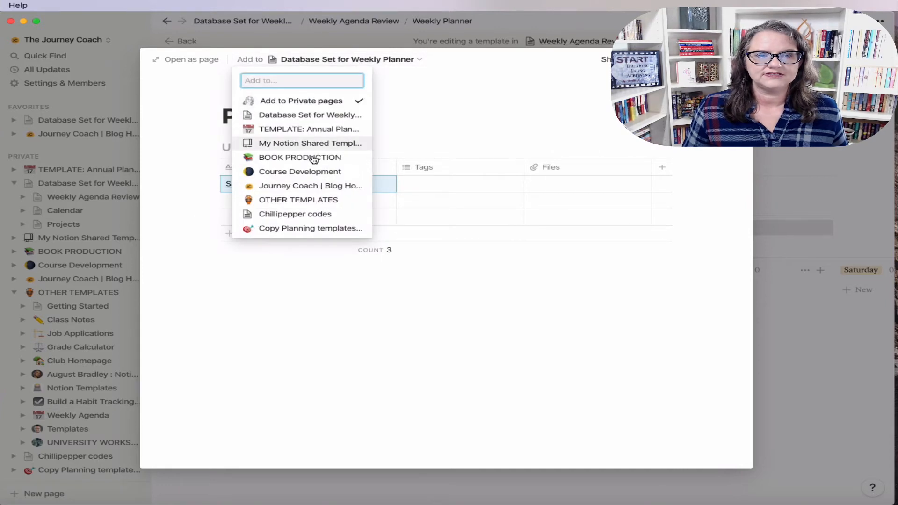
{"action": "left_click", "coordinate": [453, 124]}
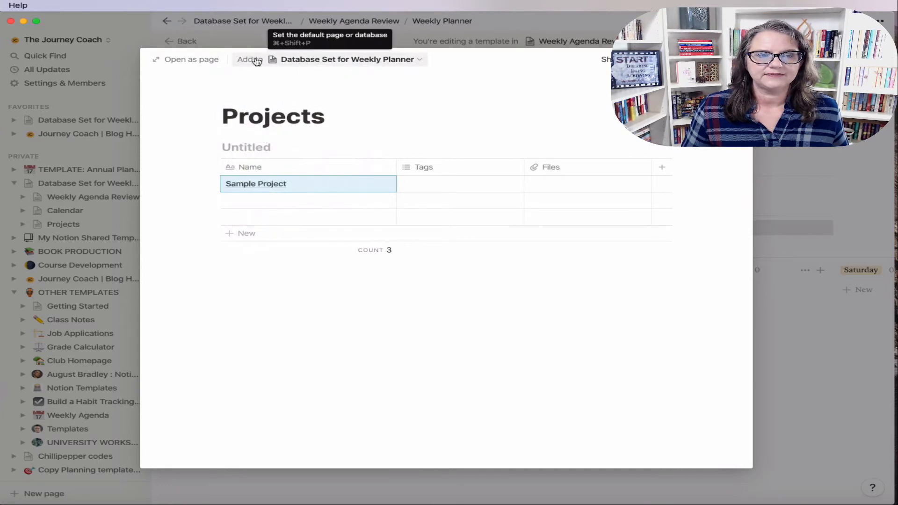
{"action": "left_click", "coordinate": [255, 60]}
{"action": "left_click", "coordinate": [459, 170]}
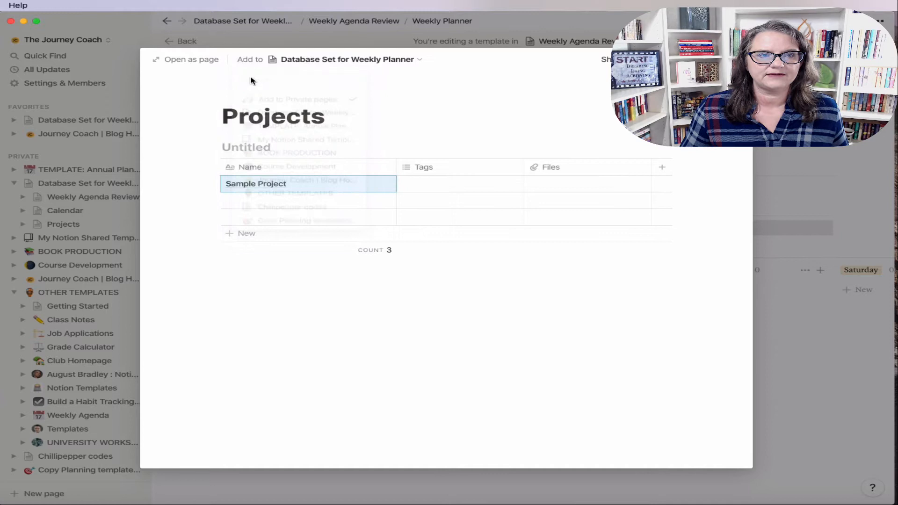
{"action": "left_click", "coordinate": [209, 59]}
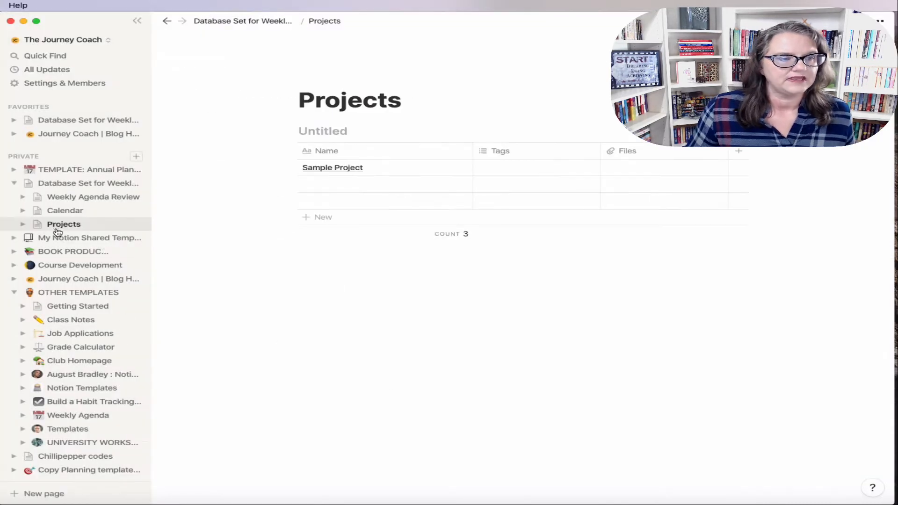
Step: Go to the Weekly Agenda Review database
{"action": "scroll", "coordinate": [70, 191], "scroll_direction": "down", "scroll_amount": 1}
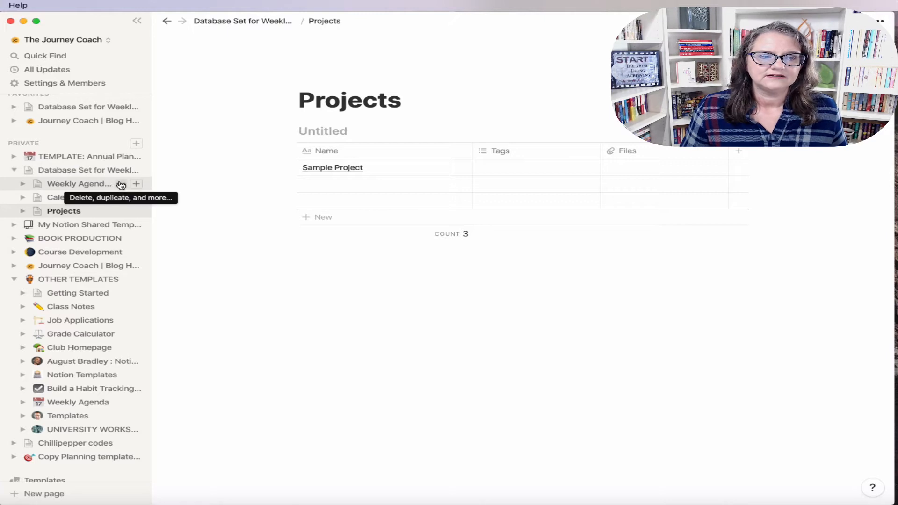
{"action": "left_click", "coordinate": [121, 184]}
{"action": "left_click", "coordinate": [86, 188]}
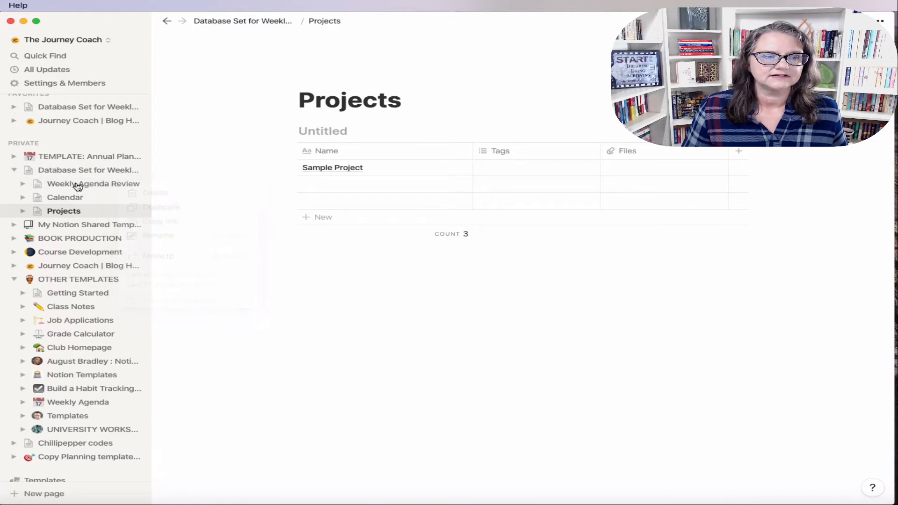
{"action": "left_click", "coordinate": [82, 185]}
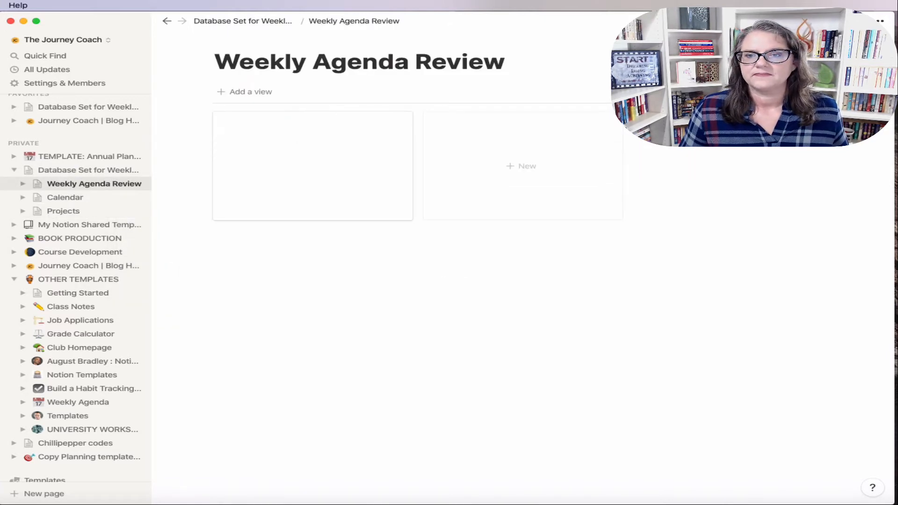
Step: Open the Weekly Planner template full-page for editing with the sidebar hidden
{"action": "left_click", "coordinate": [825, 92]}
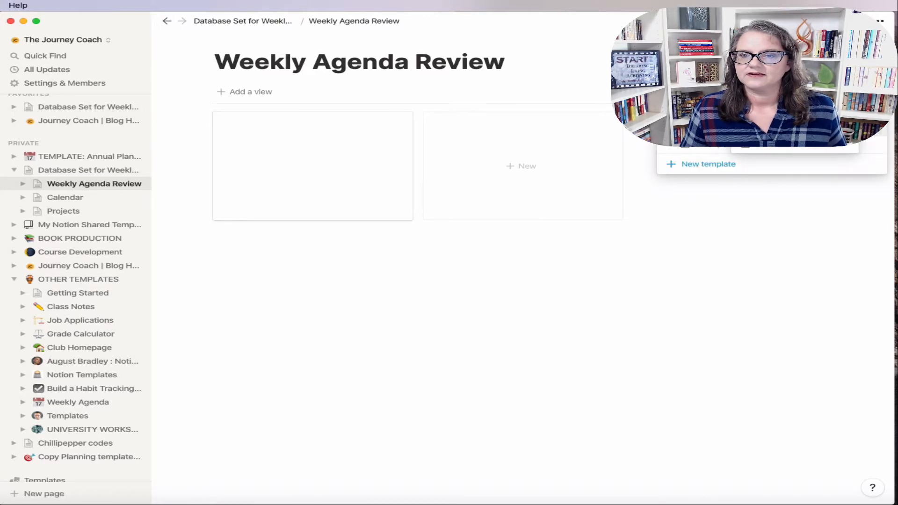
{"action": "left_click", "coordinate": [791, 119]}
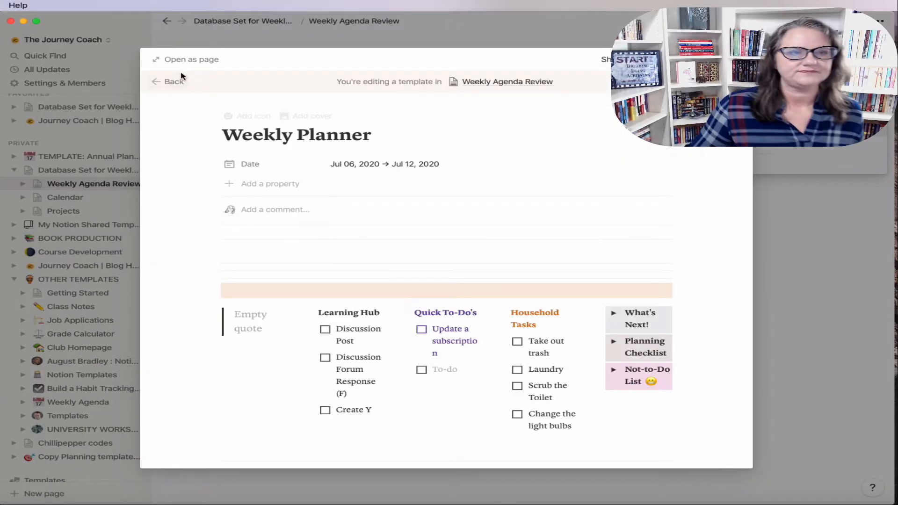
{"action": "left_click", "coordinate": [188, 61]}
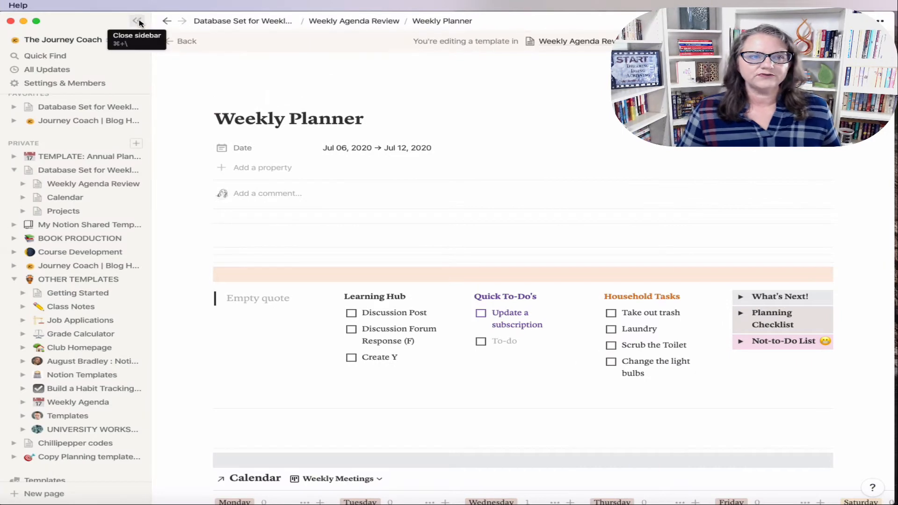
{"action": "left_click", "coordinate": [139, 22]}
{"action": "scroll", "coordinate": [658, 392], "scroll_direction": "down", "scroll_amount": 5}
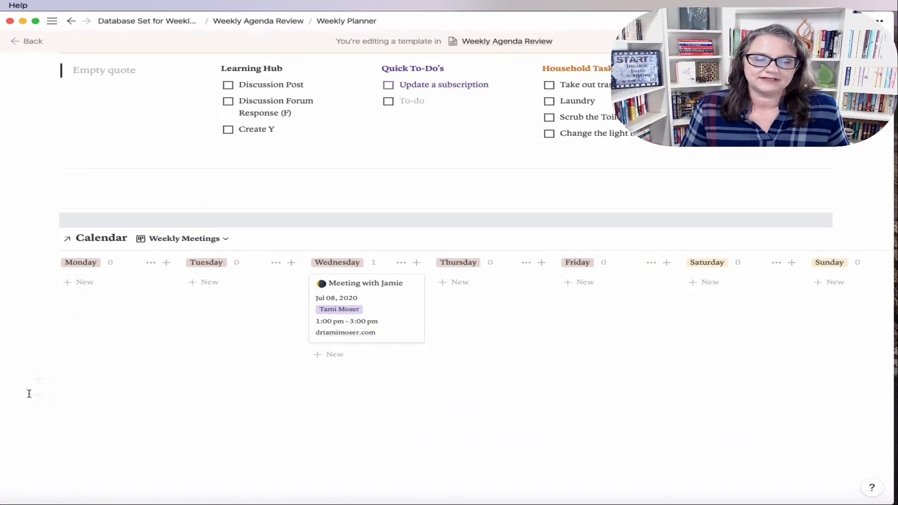
Step: Add a gray-background divider below the Weekly Meetings board
{"action": "left_click", "coordinate": [69, 392]}
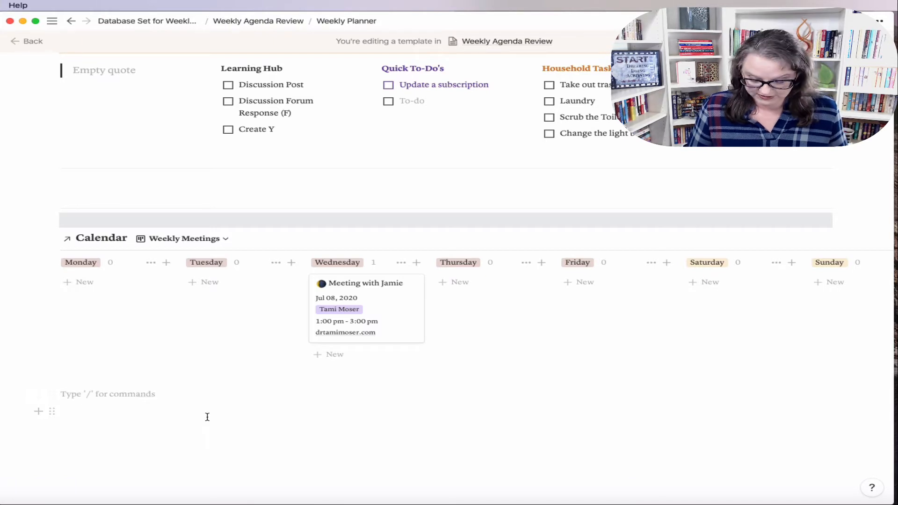
{"action": "type", "text": "---"}
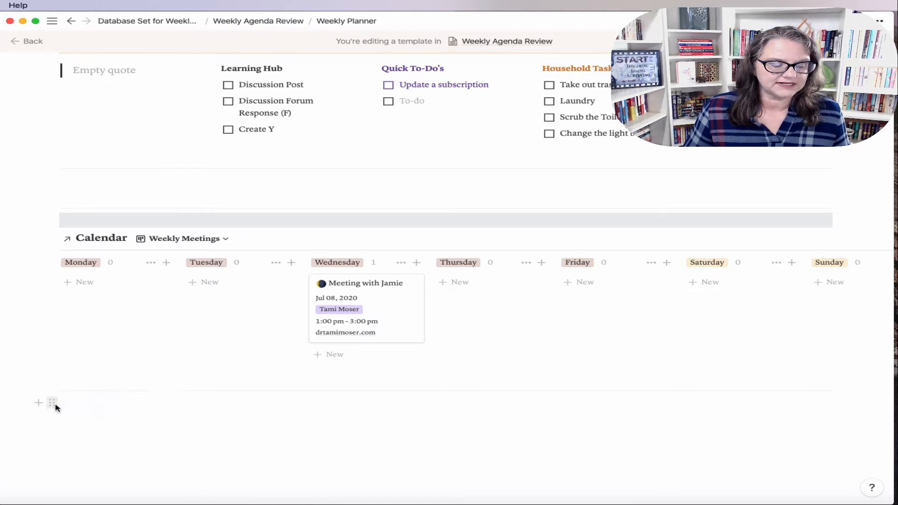
{"action": "left_click", "coordinate": [52, 402]}
{"action": "mouse_move", "coordinate": [96, 456]}
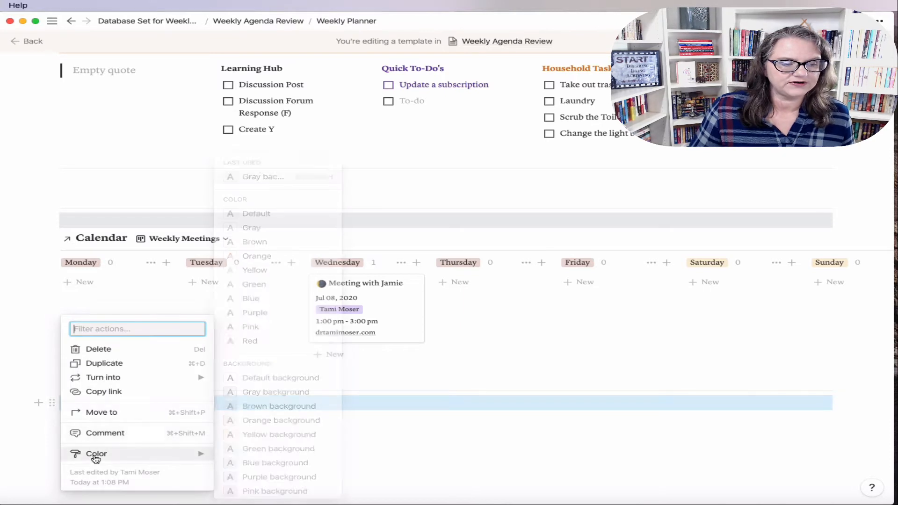
{"action": "left_click", "coordinate": [253, 394]}
Step: Insert a linked Projects table below the divider and add a new property to Weekly Planner
{"action": "scroll", "coordinate": [434, 424], "scroll_direction": "down", "scroll_amount": 2}
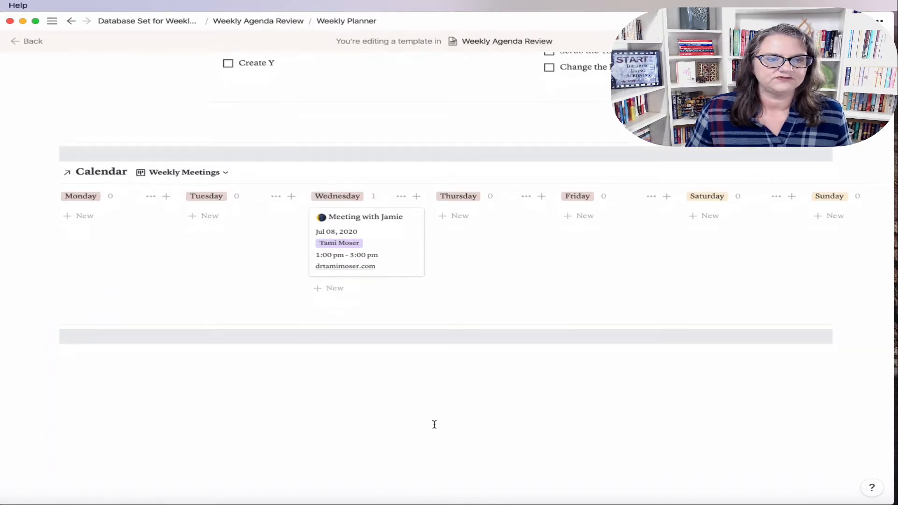
{"action": "left_click", "coordinate": [68, 359]}
{"action": "key", "text": "Return"}
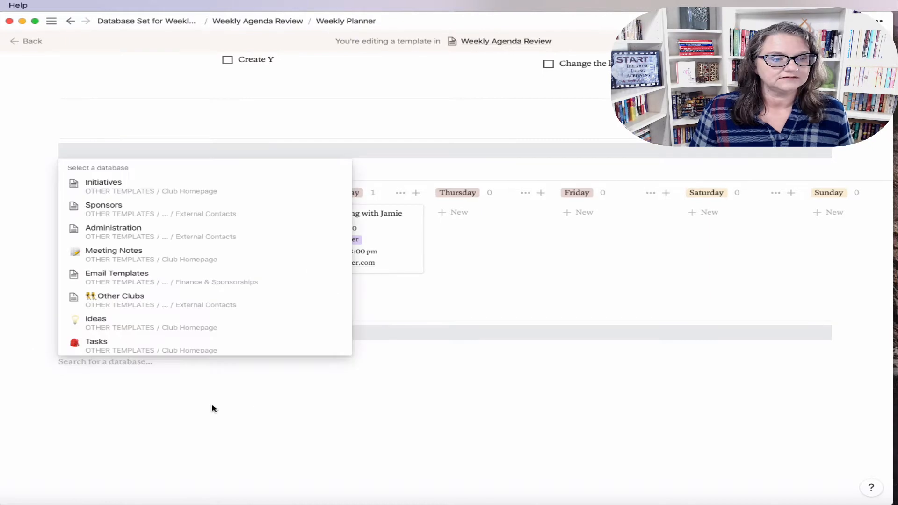
{"action": "type", "text": "Projects"}
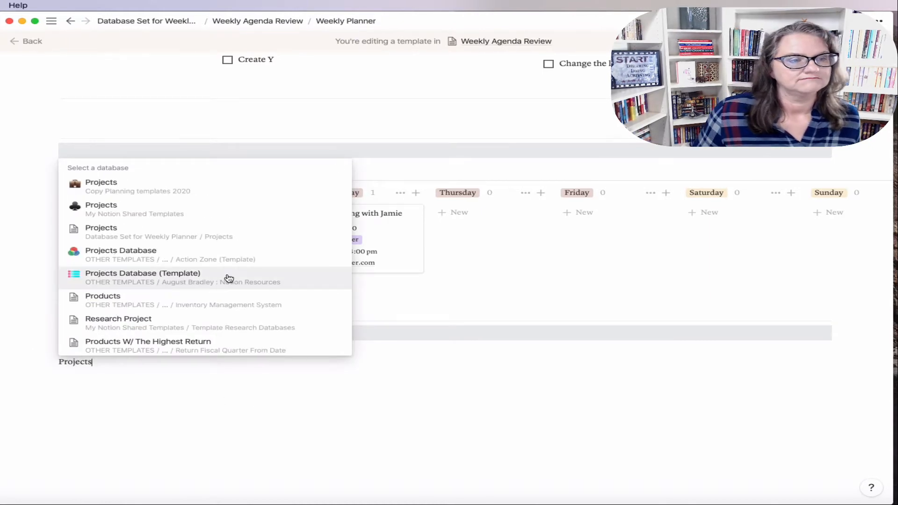
{"action": "left_click", "coordinate": [165, 238]}
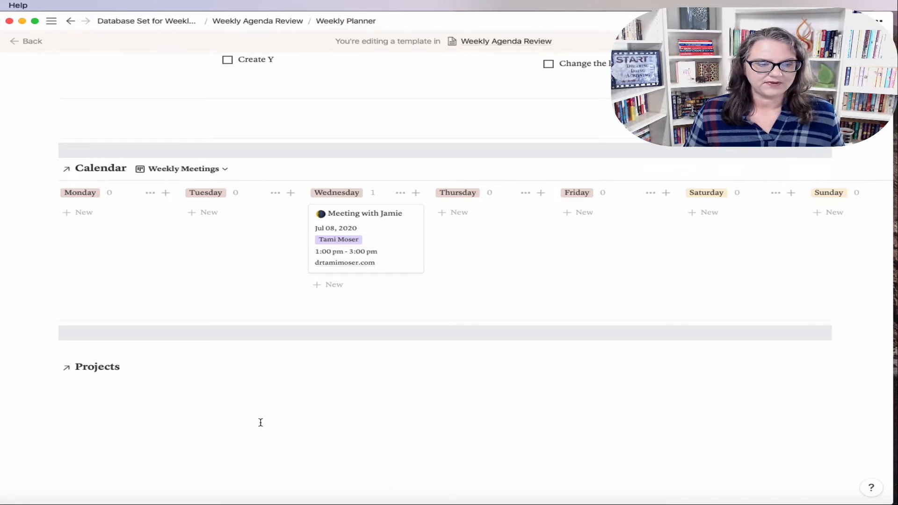
{"action": "scroll", "coordinate": [468, 424], "scroll_direction": "down", "scroll_amount": 2}
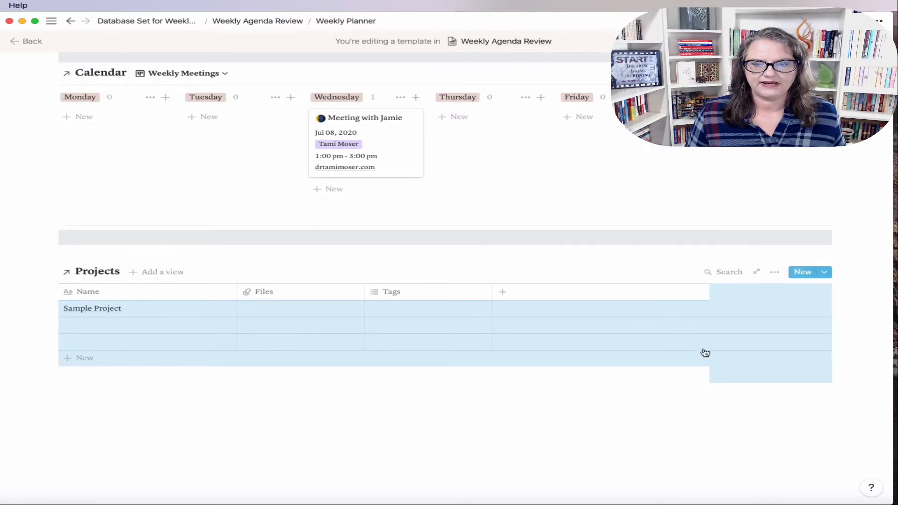
{"action": "left_click", "coordinate": [471, 398]}
{"action": "scroll", "coordinate": [429, 357], "scroll_direction": "up", "scroll_amount": 8}
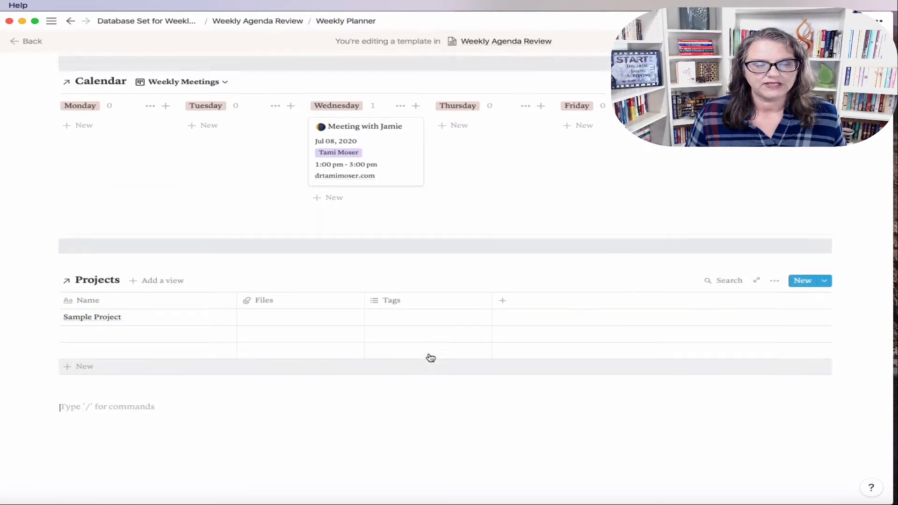
{"action": "left_click", "coordinate": [95, 168]}
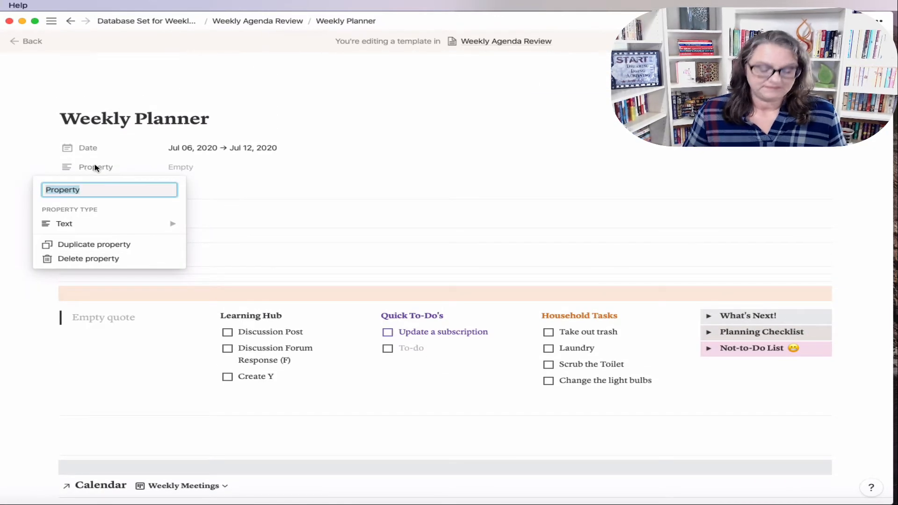
Step: Rename the property to Focus Projects and make it a relation to the Projects database
{"action": "type", "text": "Pro"}
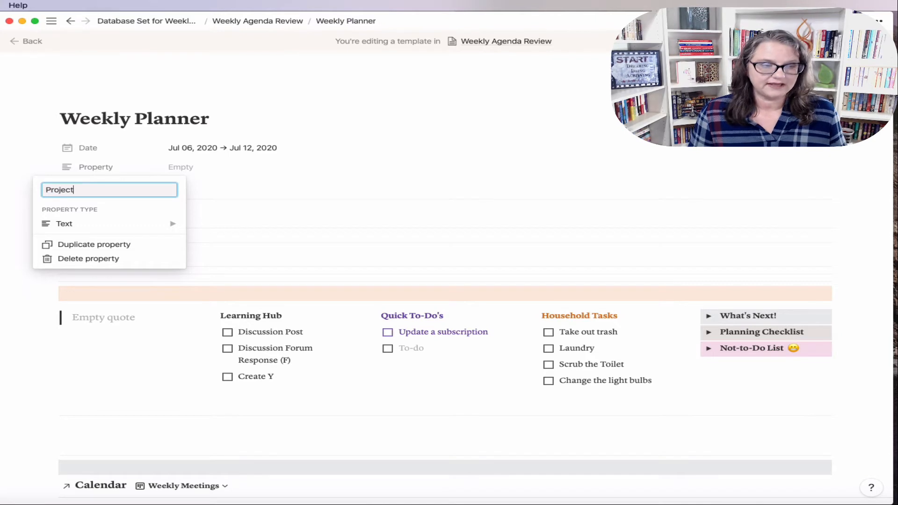
{"action": "type", "text": "jects"}
{"action": "left_click", "coordinate": [48, 189]}
{"action": "type", "text": "Focus"}
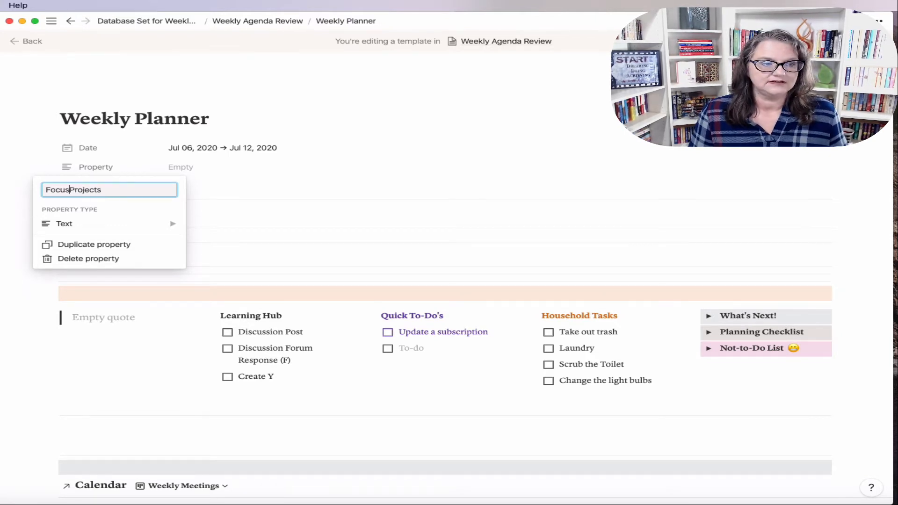
{"action": "left_click", "coordinate": [72, 228]}
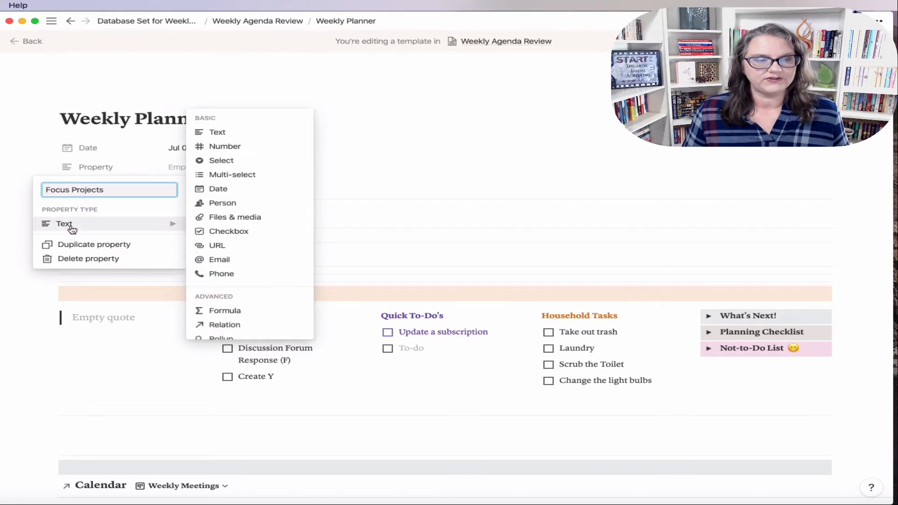
{"action": "left_click", "coordinate": [235, 323]}
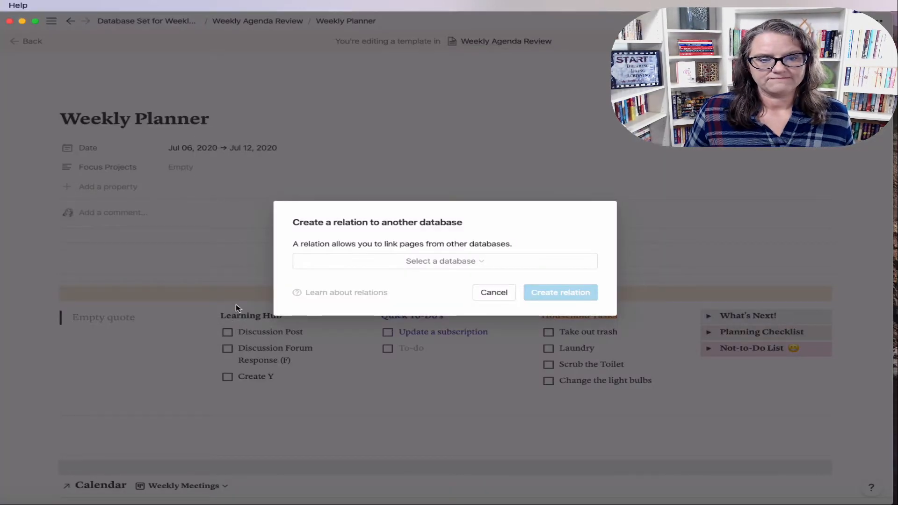
{"action": "left_click", "coordinate": [392, 261]}
{"action": "type", "text": "projects"}
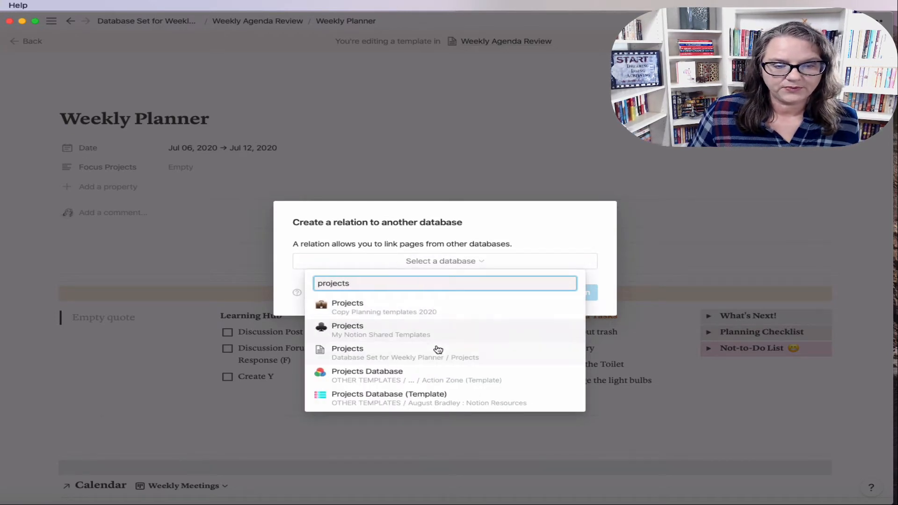
{"action": "left_click", "coordinate": [403, 360]}
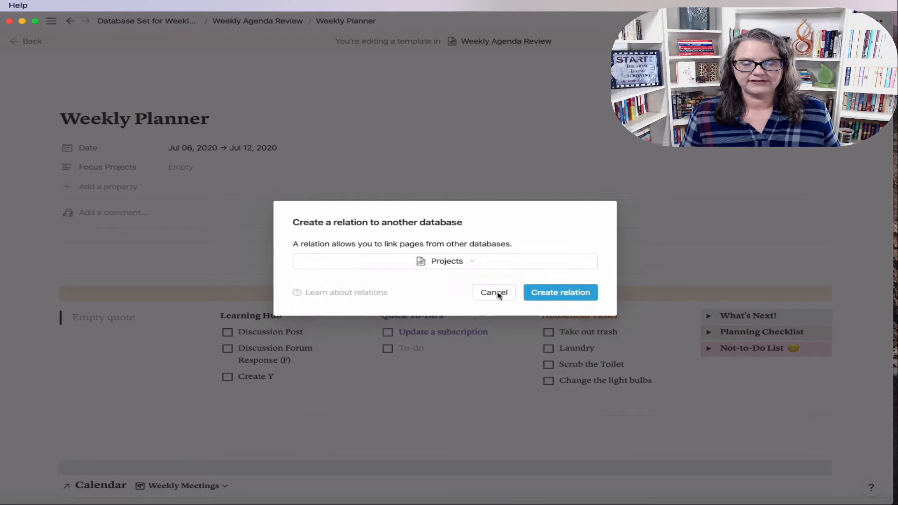
{"action": "left_click", "coordinate": [550, 298]}
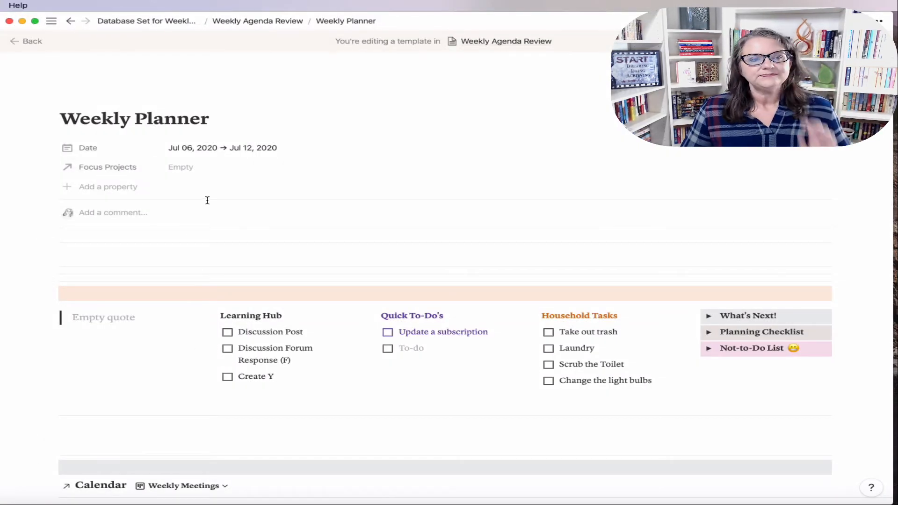
Step: Set Sample Project as the Focus Projects value
{"action": "left_click", "coordinate": [189, 170]}
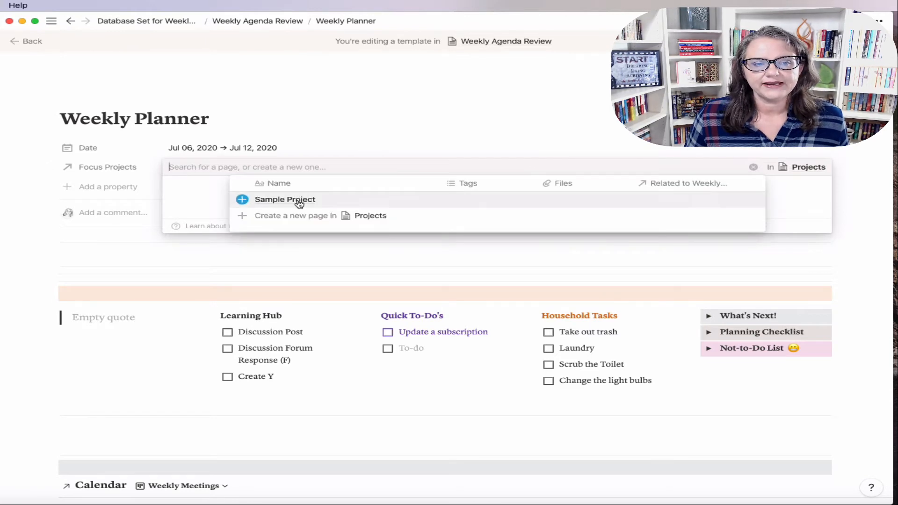
{"action": "left_click", "coordinate": [299, 203]}
{"action": "left_click", "coordinate": [34, 202]}
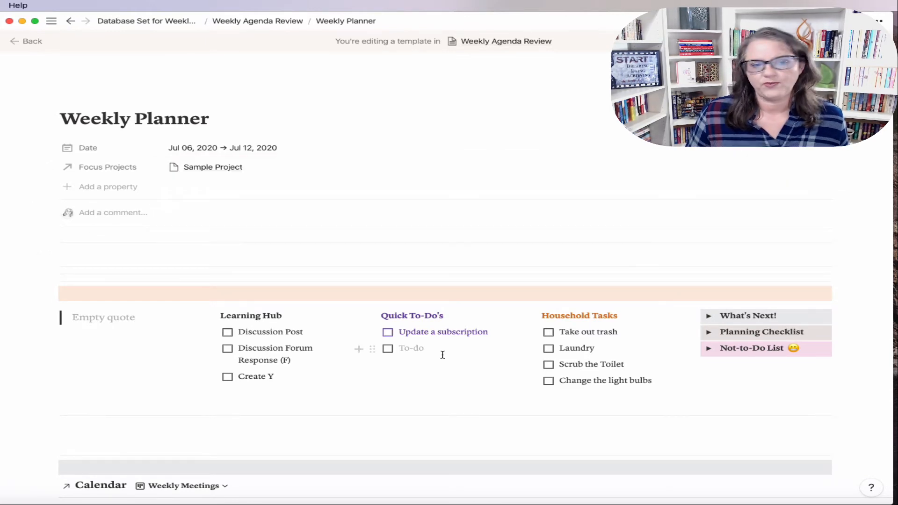
{"action": "scroll", "coordinate": [492, 391], "scroll_direction": "down", "scroll_amount": 5}
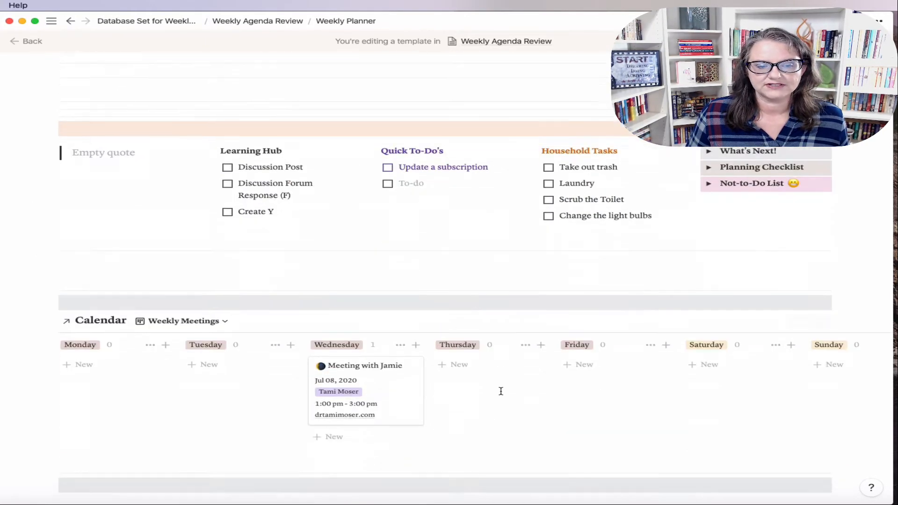
{"action": "scroll", "coordinate": [493, 391], "scroll_direction": "down", "scroll_amount": 3}
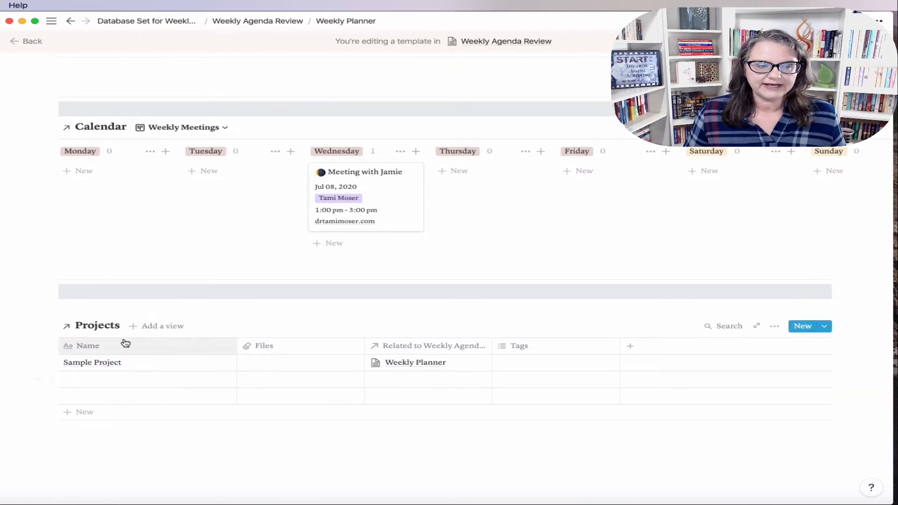
Step: Add a gallery view named Focus Projects to the Projects database
{"action": "left_click", "coordinate": [167, 326]}
{"action": "left_click", "coordinate": [168, 270]}
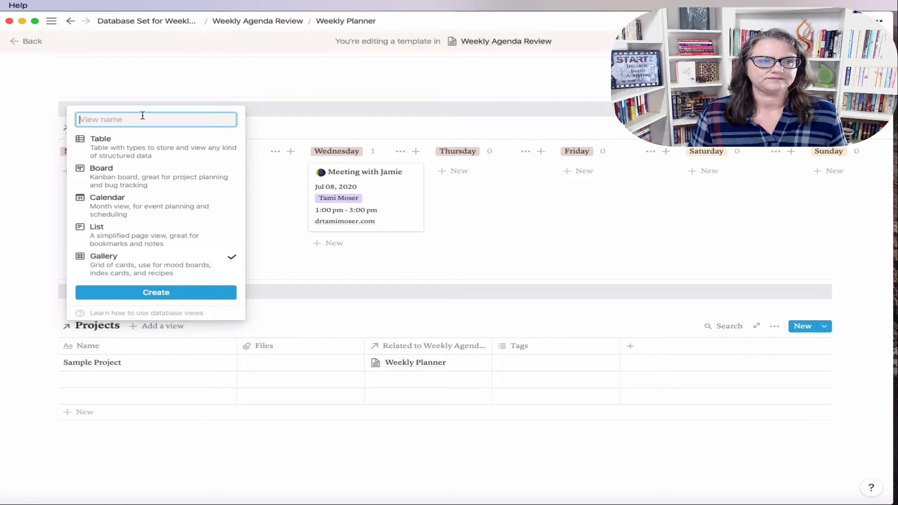
{"action": "type", "text": "Focus Project"}
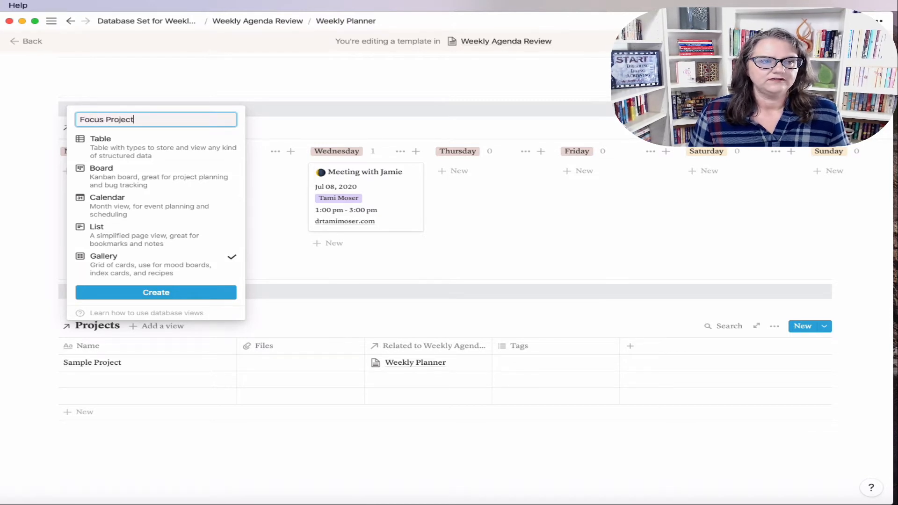
{"action": "type", "text": "s"}
{"action": "left_click", "coordinate": [150, 292]}
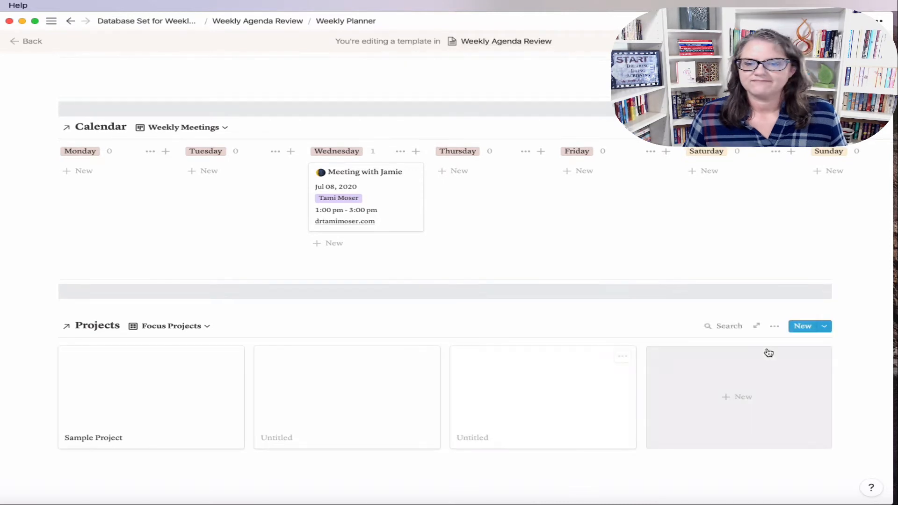
Step: Filter the Focus Projects view to Weekly Agenda contains Weekly Planner
{"action": "scroll", "coordinate": [766, 351], "scroll_direction": "down", "scroll_amount": 2}
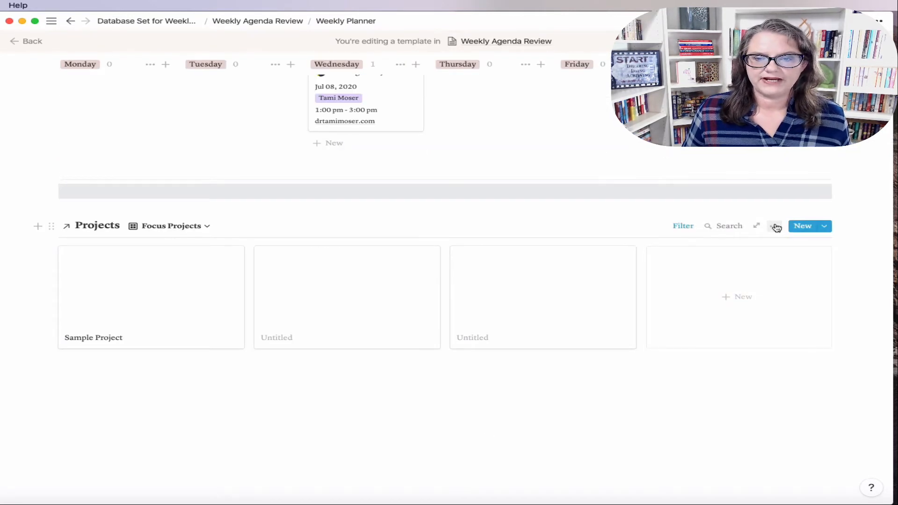
{"action": "left_click", "coordinate": [683, 225]}
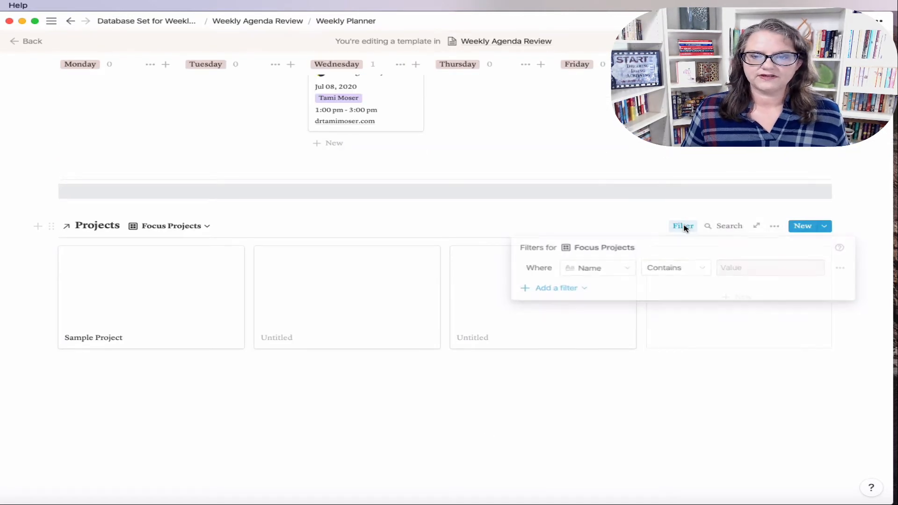
{"action": "left_click", "coordinate": [619, 269]}
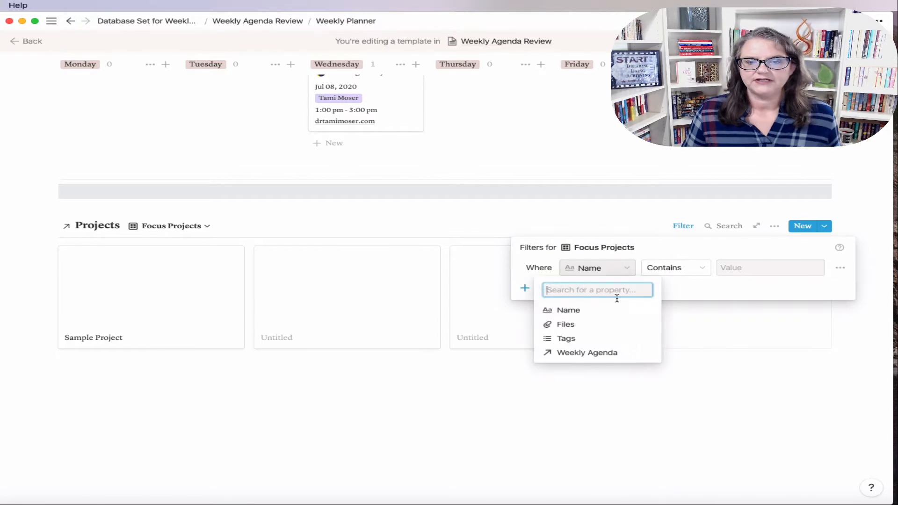
{"action": "left_click", "coordinate": [601, 356]}
{"action": "left_click", "coordinate": [747, 269]}
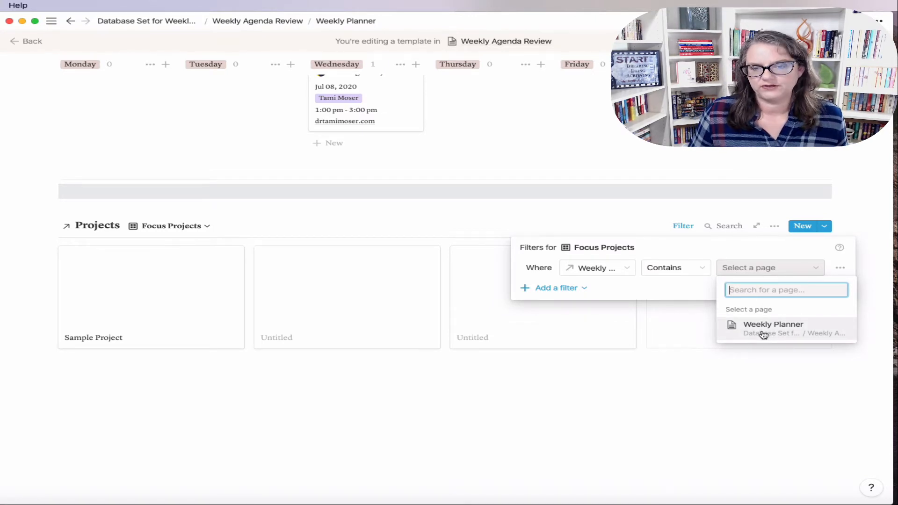
{"action": "left_click", "coordinate": [763, 333]}
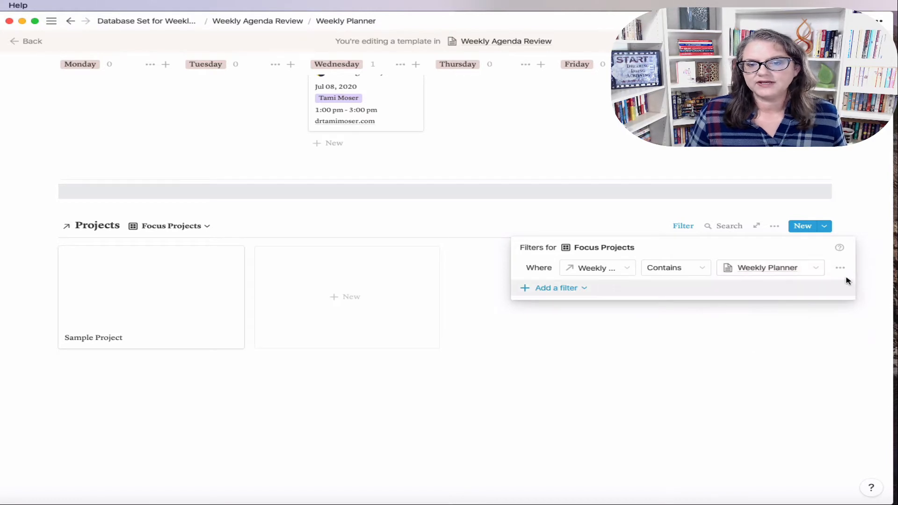
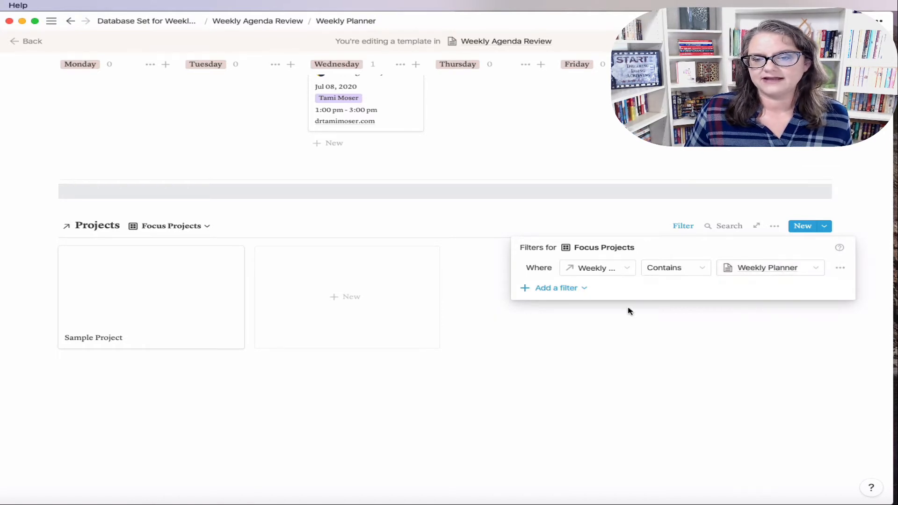
Step: Close the Focus Projects filter settings so the Sample Project card is visible
{"action": "left_click", "coordinate": [755, 387]}
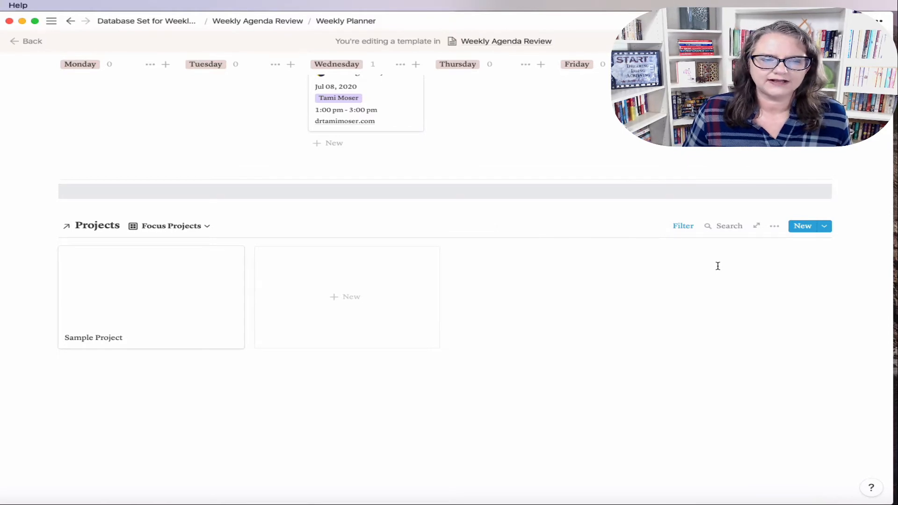
Step: Set the Focus Projects gallery cards to Page cover preview and Small card size
{"action": "left_click", "coordinate": [774, 226]}
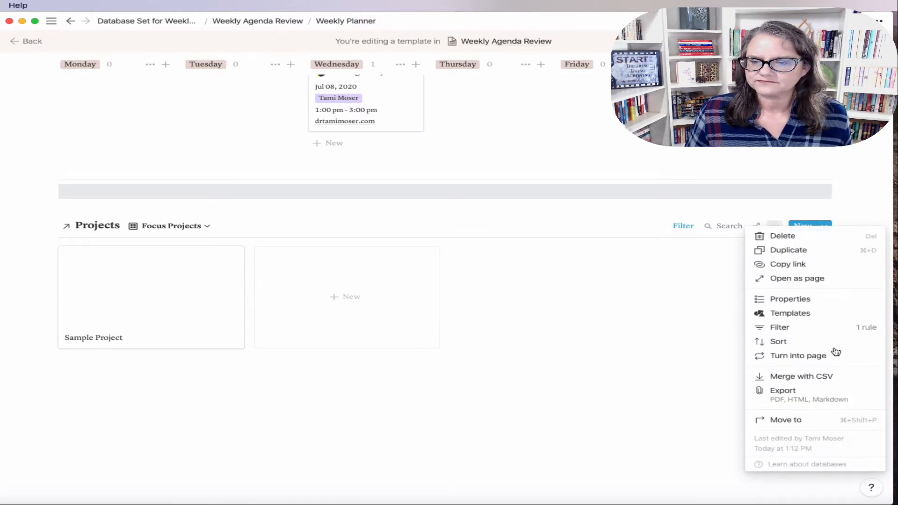
{"action": "left_click", "coordinate": [804, 299]}
{"action": "left_click", "coordinate": [748, 266]}
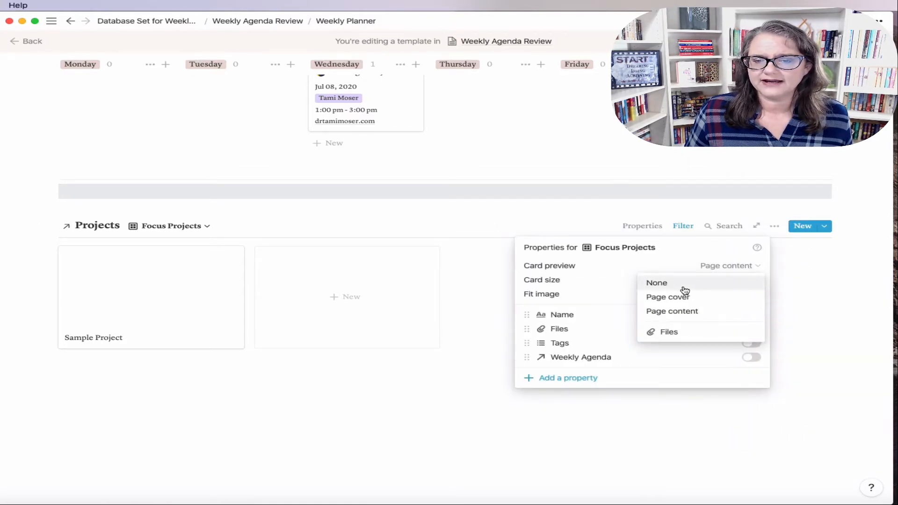
{"action": "left_click", "coordinate": [680, 302]}
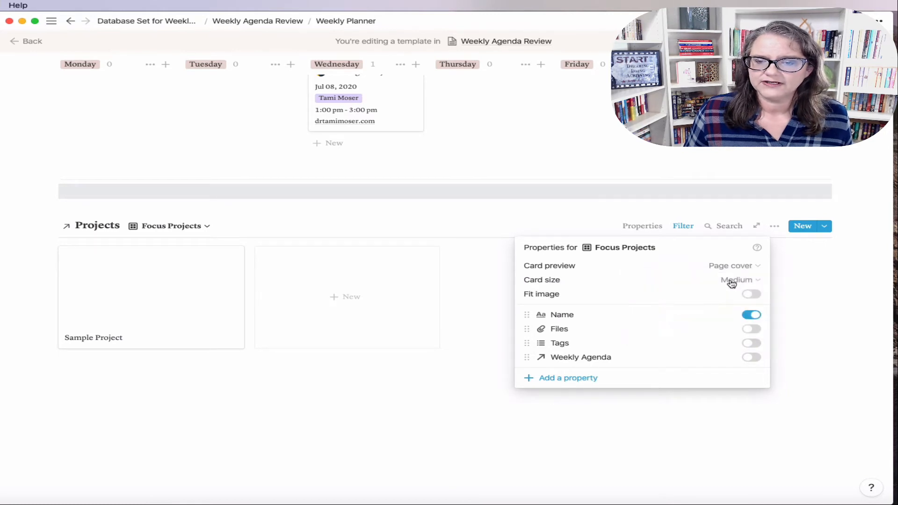
{"action": "left_click", "coordinate": [731, 280]}
{"action": "left_click", "coordinate": [657, 298]}
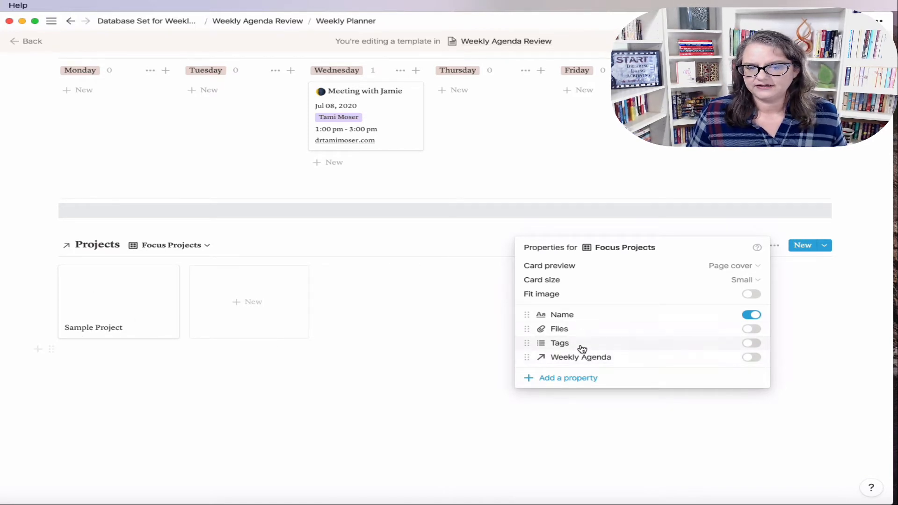
{"action": "left_click", "coordinate": [407, 392]}
{"action": "mouse_move", "coordinate": [53, 110]}
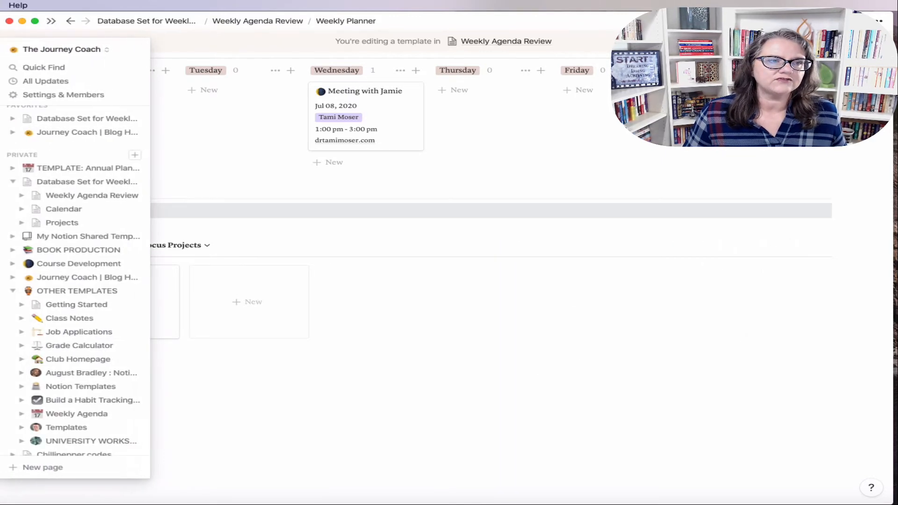
Step: Switch to the personal planning workspace's July 6 – July 12 weekly agenda page
{"action": "left_click", "coordinate": [89, 50]}
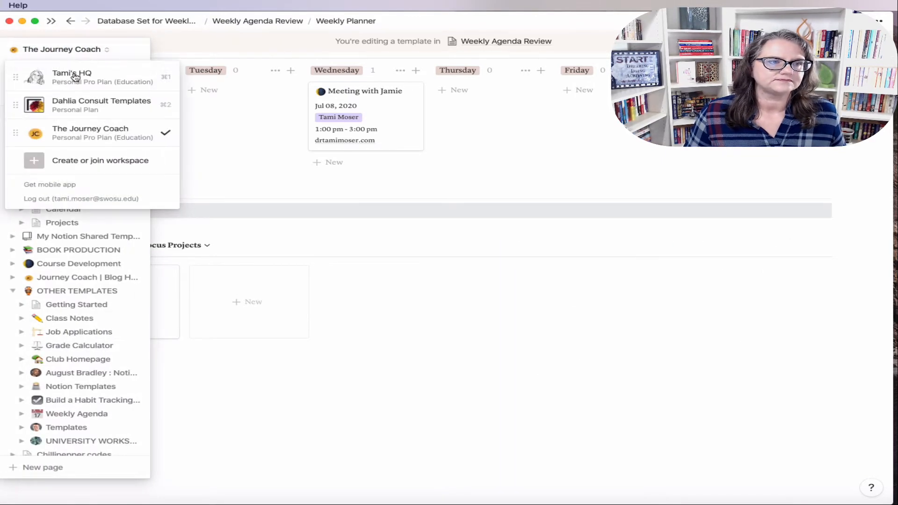
{"action": "left_click", "coordinate": [75, 75]}
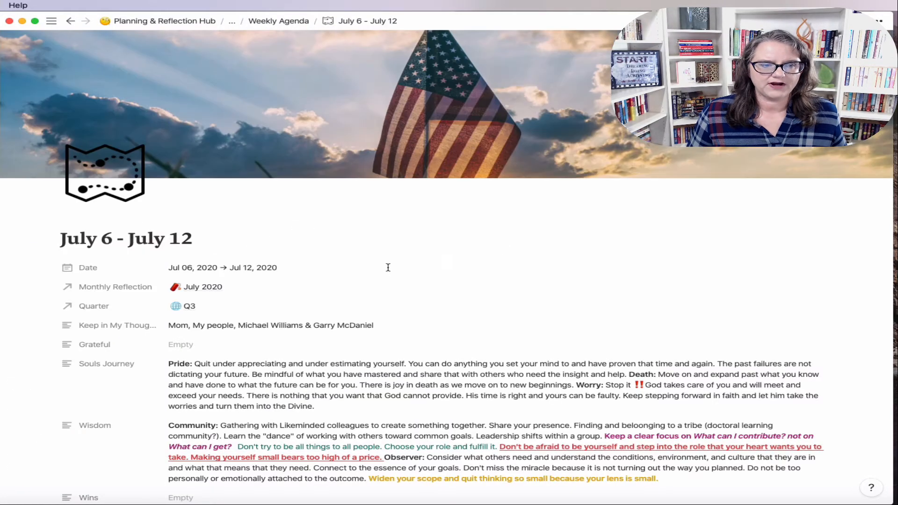
{"action": "scroll", "coordinate": [388, 286], "scroll_direction": "down", "scroll_amount": 10}
{"action": "scroll", "coordinate": [390, 292], "scroll_direction": "down", "scroll_amount": 3}
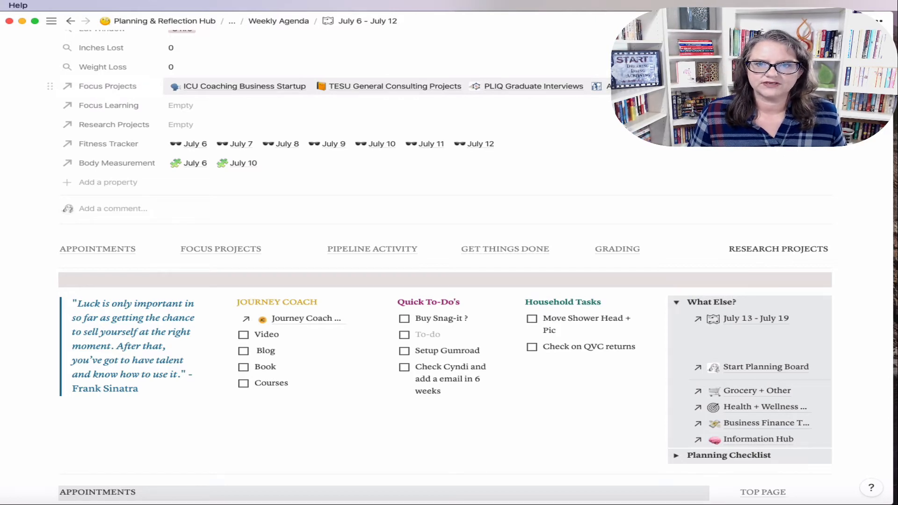
Step: Review the week's linked Focus Projects and available projects without making changes
{"action": "left_click", "coordinate": [650, 87]}
{"action": "left_click", "coordinate": [234, 85]}
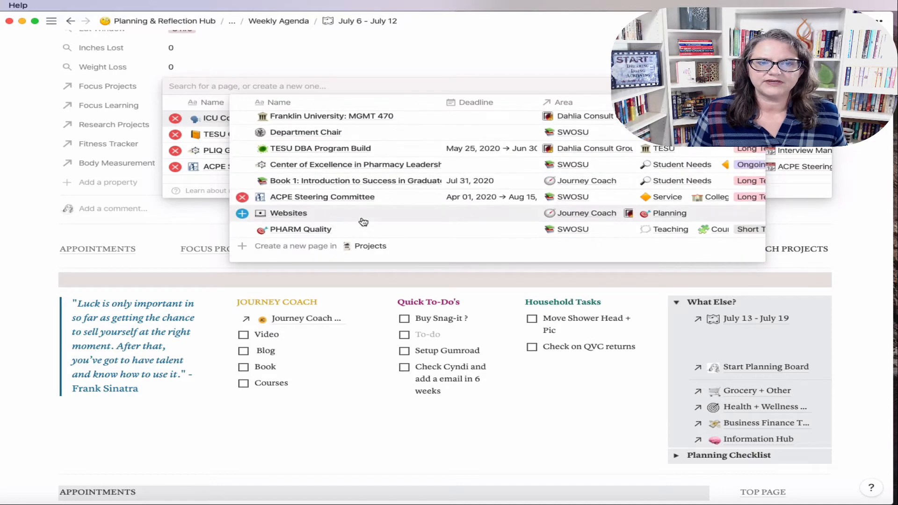
{"action": "left_click", "coordinate": [186, 228]}
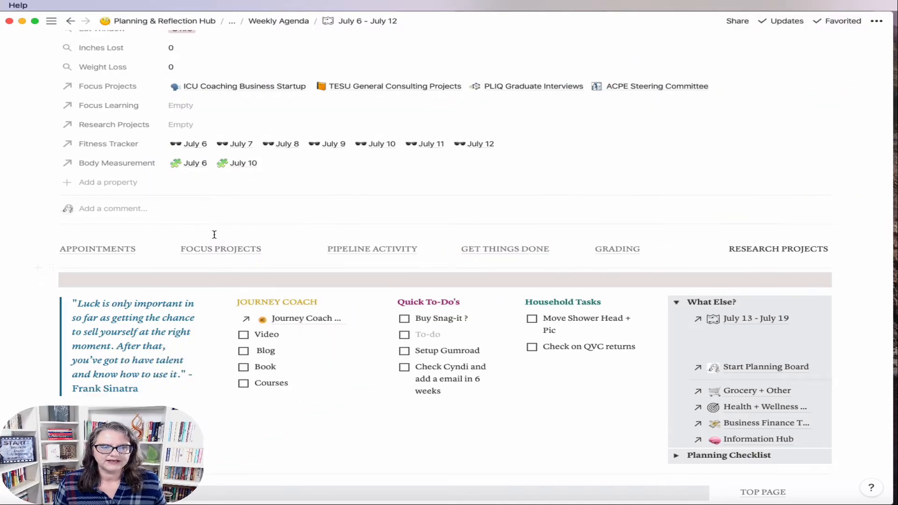
{"action": "left_click", "coordinate": [218, 250]}
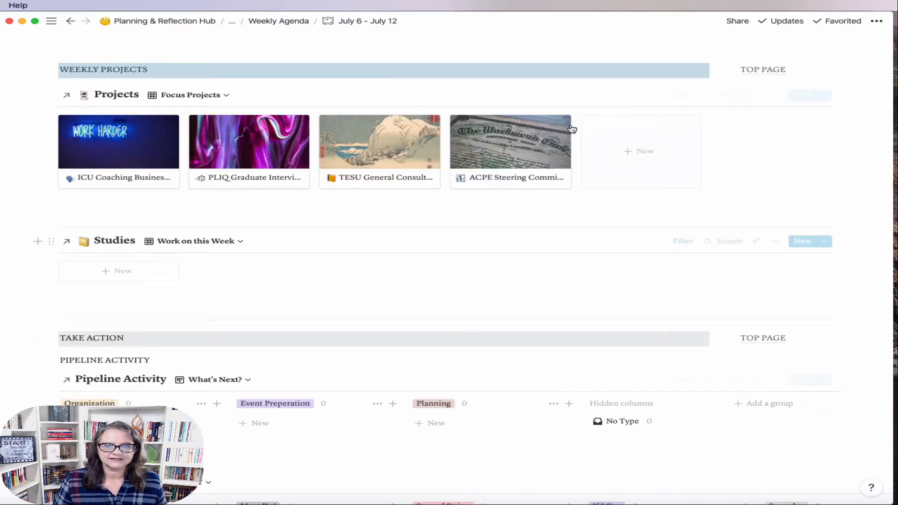
Step: Delete the Personal Development exclusion rule, keeping only the July 6 – July 12 week filter
{"action": "left_click", "coordinate": [683, 95]}
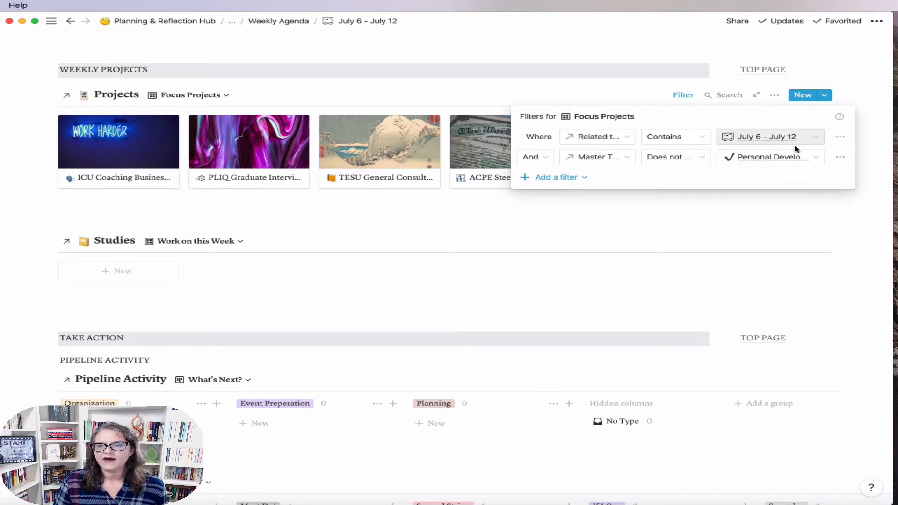
{"action": "left_click", "coordinate": [841, 158]}
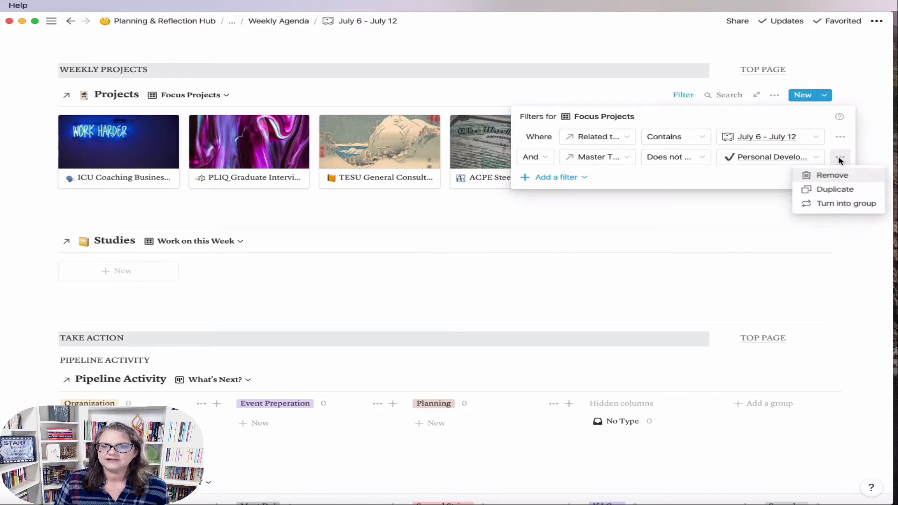
{"action": "left_click", "coordinate": [826, 180]}
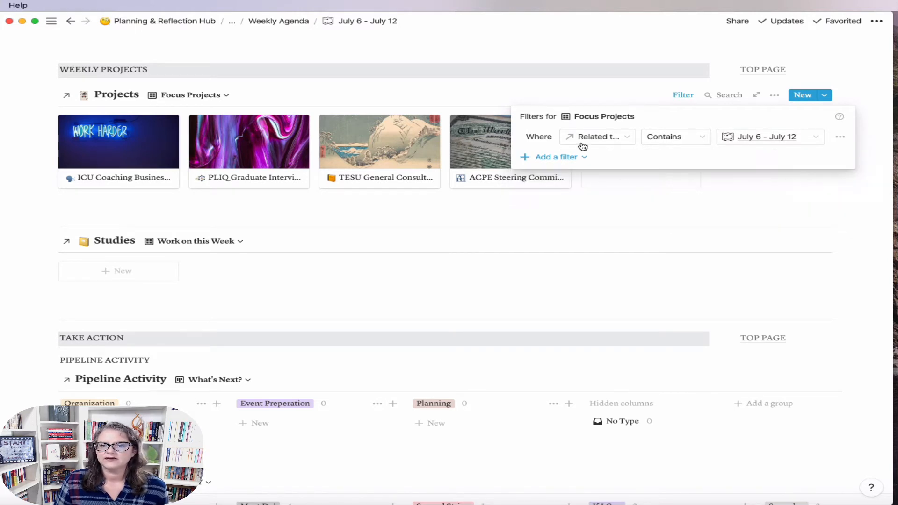
{"action": "left_click", "coordinate": [808, 193]}
{"action": "scroll", "coordinate": [568, 156], "scroll_direction": "up", "scroll_amount": 10}
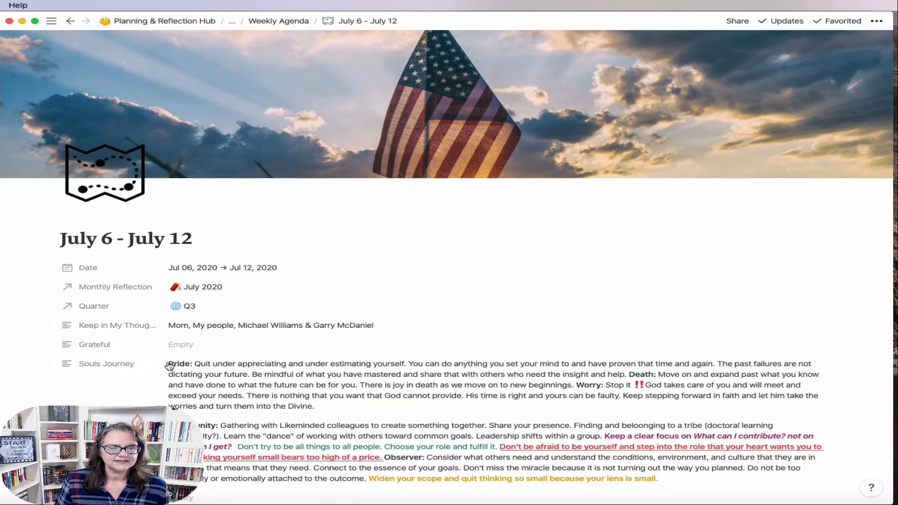
{"action": "scroll", "coordinate": [169, 366], "scroll_direction": "down", "scroll_amount": 5}
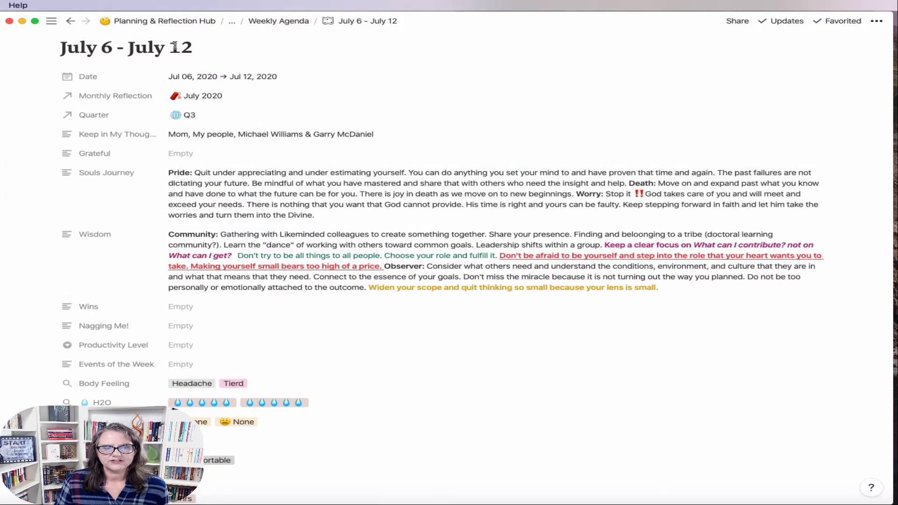
{"action": "scroll", "coordinate": [395, 457], "scroll_direction": "down", "scroll_amount": 5}
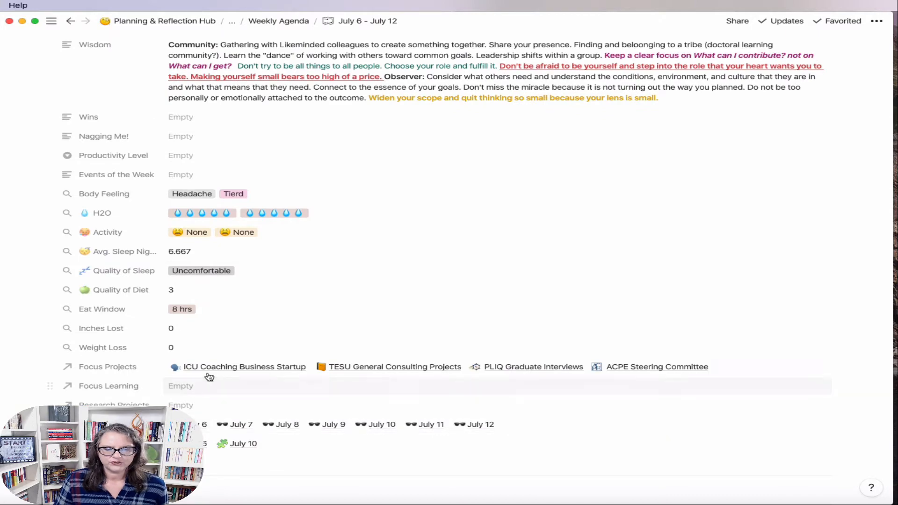
{"action": "scroll", "coordinate": [617, 414], "scroll_direction": "down", "scroll_amount": 20}
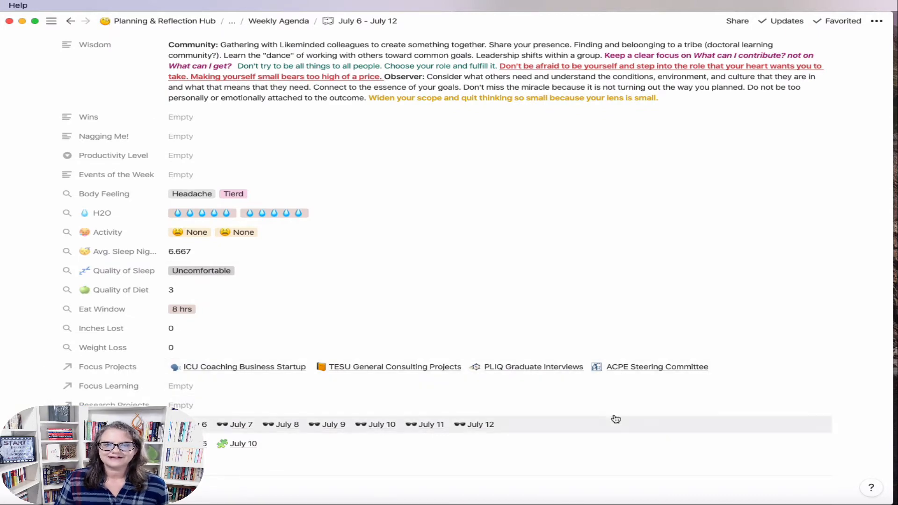
{"action": "scroll", "coordinate": [606, 416], "scroll_direction": "down", "scroll_amount": 1}
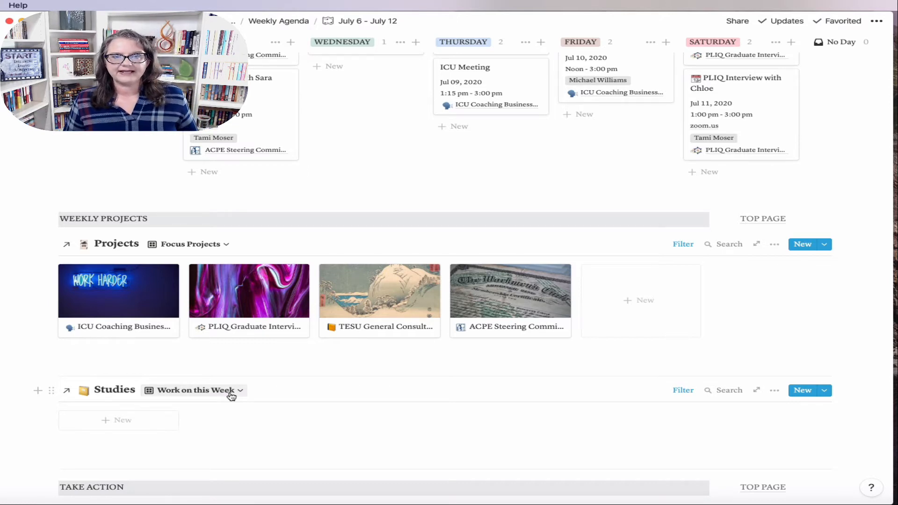
{"action": "left_click", "coordinate": [769, 488]}
{"action": "scroll", "coordinate": [160, 195], "scroll_direction": "up", "scroll_amount": 4}
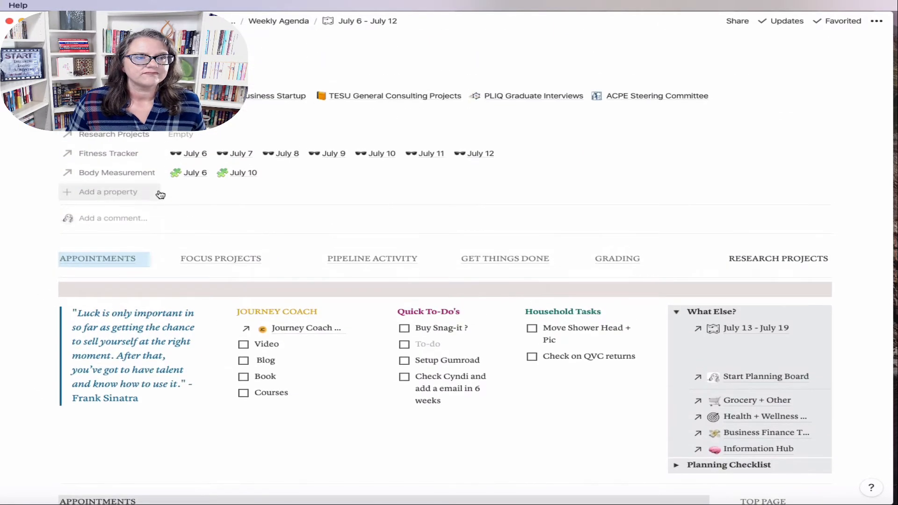
{"action": "scroll", "coordinate": [160, 194], "scroll_direction": "up", "scroll_amount": 2}
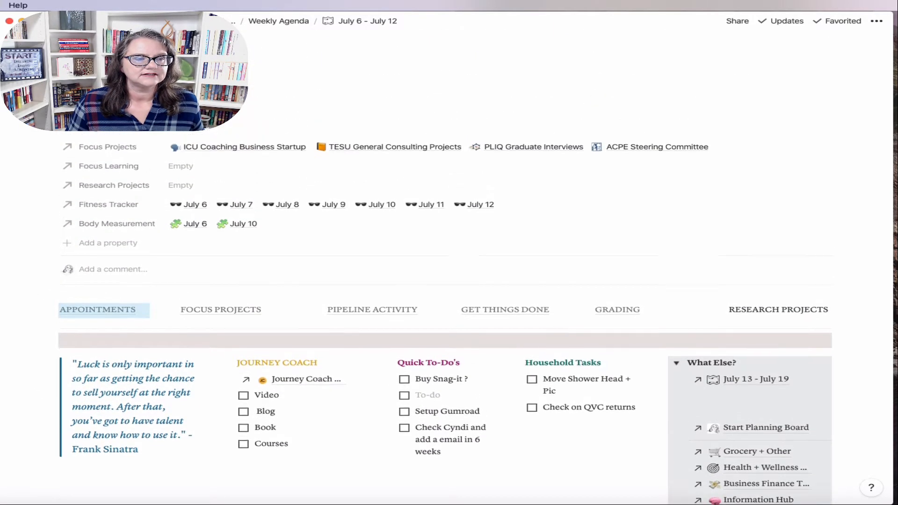
{"action": "scroll", "coordinate": [136, 225], "scroll_direction": "up", "scroll_amount": 2}
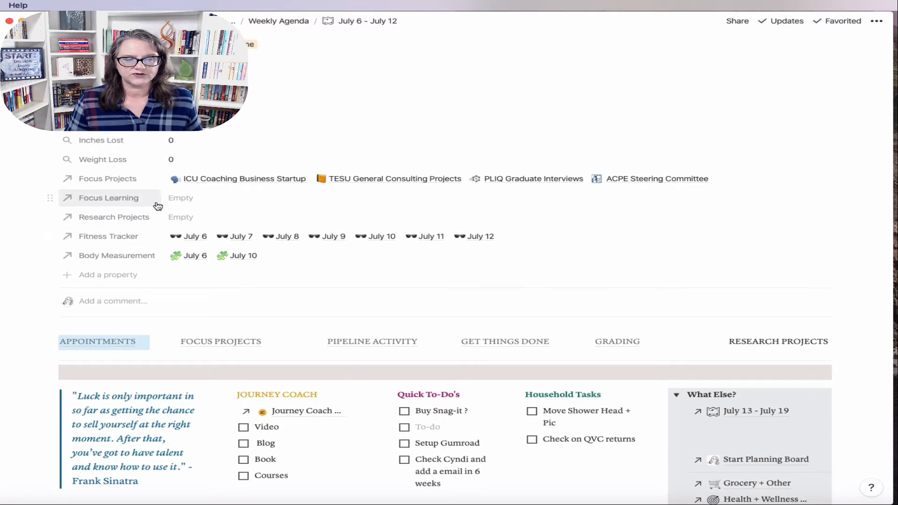
Step: Link Unravel Your Year 2020 as the week's Focus Learning, adding it to the Studies gallery
{"action": "left_click", "coordinate": [184, 198]}
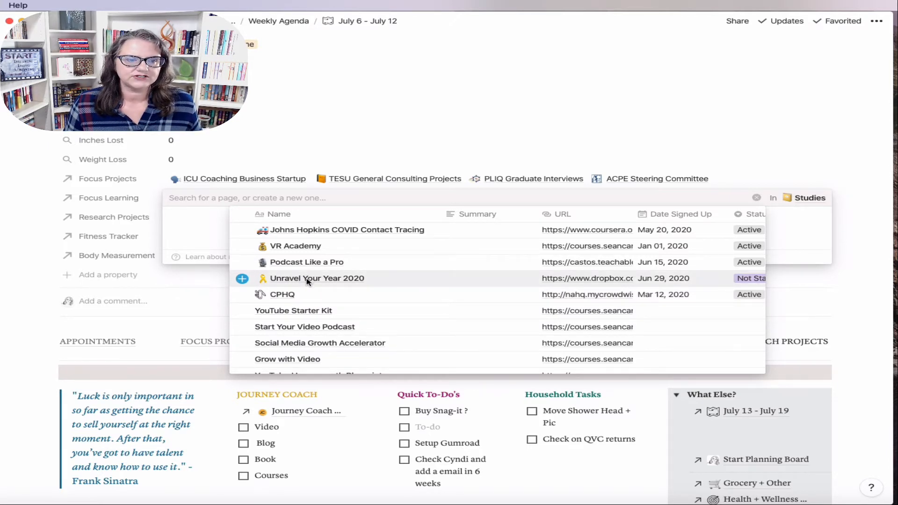
{"action": "left_click", "coordinate": [305, 281]}
{"action": "left_click", "coordinate": [252, 312]}
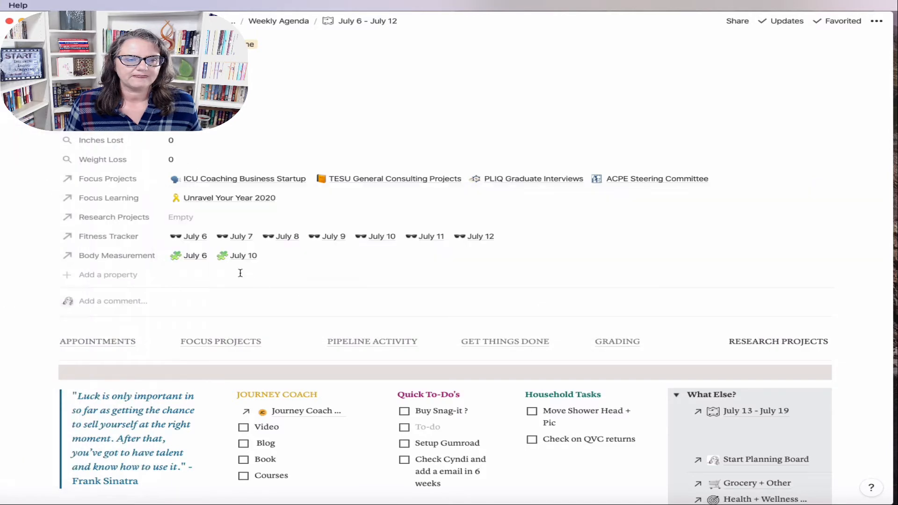
{"action": "left_click", "coordinate": [221, 341]}
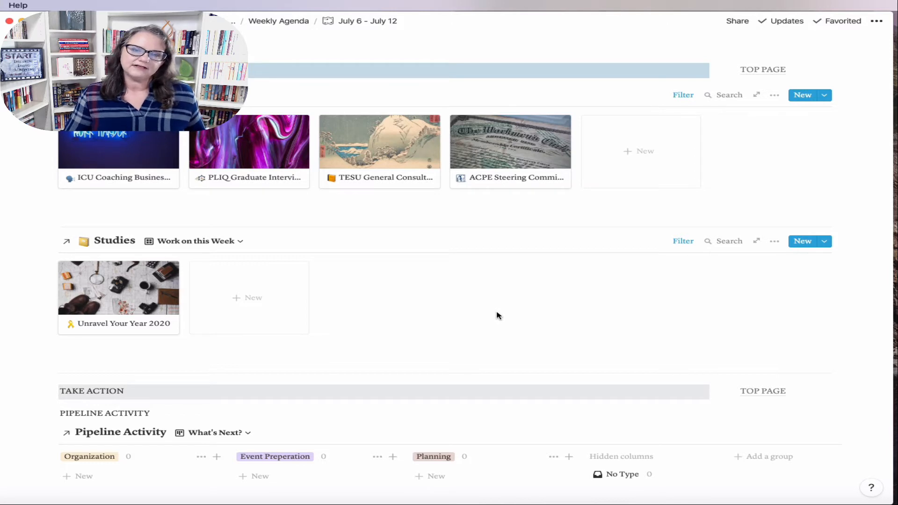
Step: Browse the ACPE Steering Committee project as a full page, then return to July 6 – July 12
{"action": "left_click", "coordinate": [475, 176]}
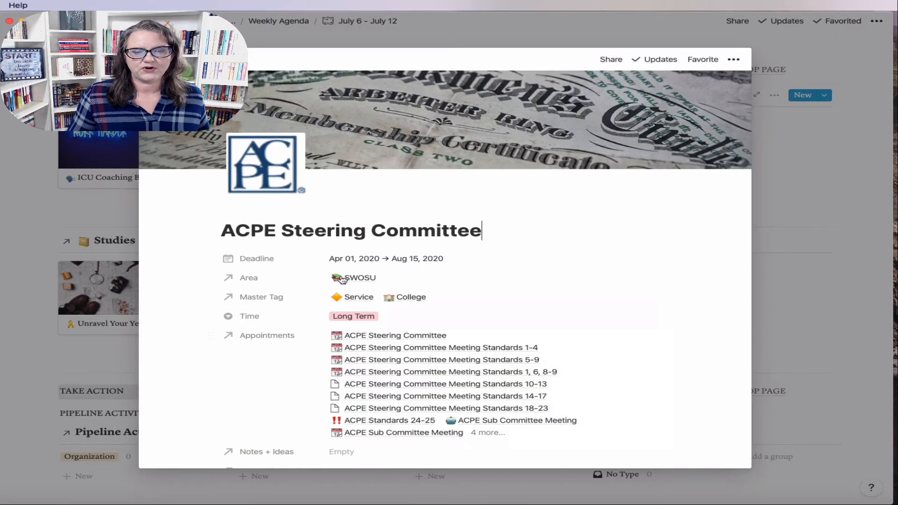
{"action": "left_click", "coordinate": [172, 60]}
{"action": "scroll", "coordinate": [549, 334], "scroll_direction": "down", "scroll_amount": 6}
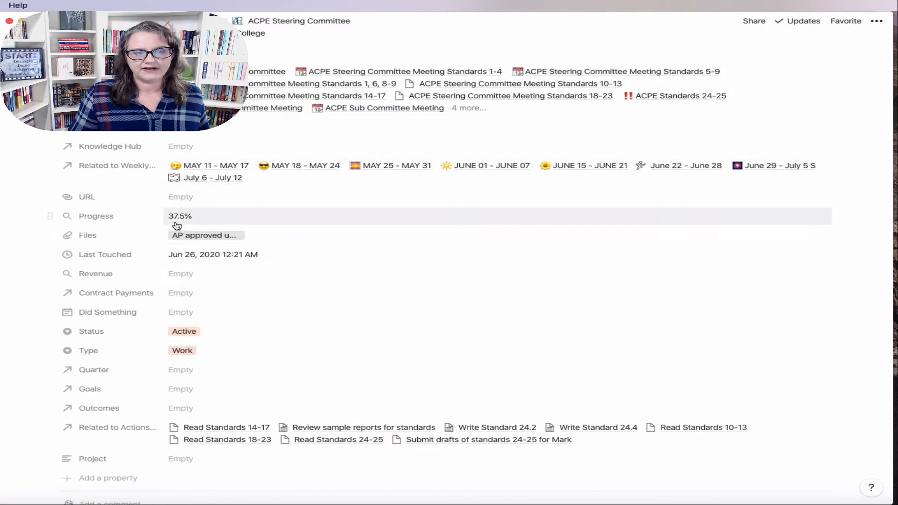
{"action": "scroll", "coordinate": [287, 386], "scroll_direction": "down", "scroll_amount": 5}
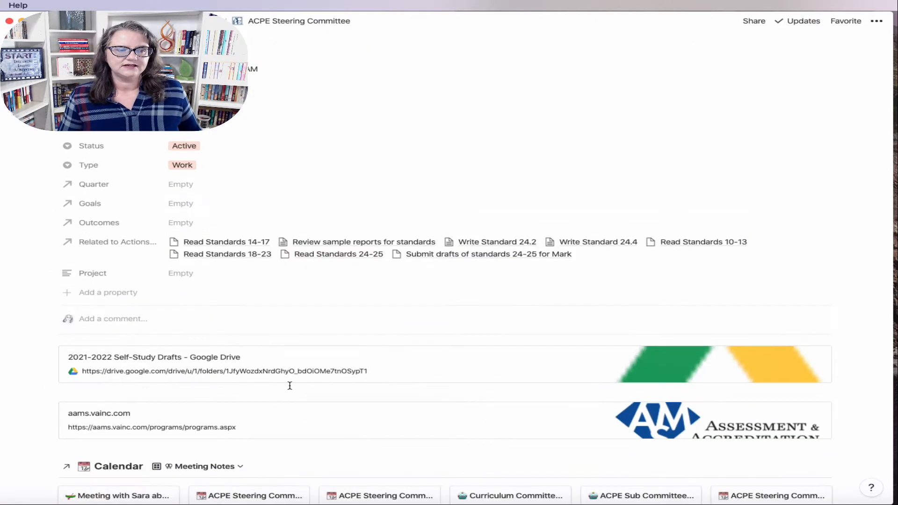
{"action": "scroll", "coordinate": [287, 386], "scroll_direction": "down", "scroll_amount": 2}
{"action": "scroll", "coordinate": [403, 431], "scroll_direction": "down", "scroll_amount": 5}
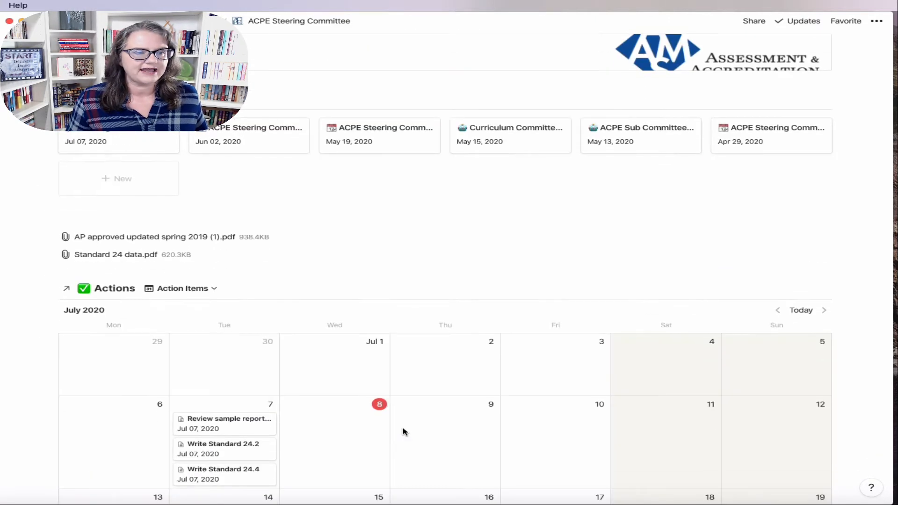
{"action": "scroll", "coordinate": [403, 429], "scroll_direction": "up", "scroll_amount": 3}
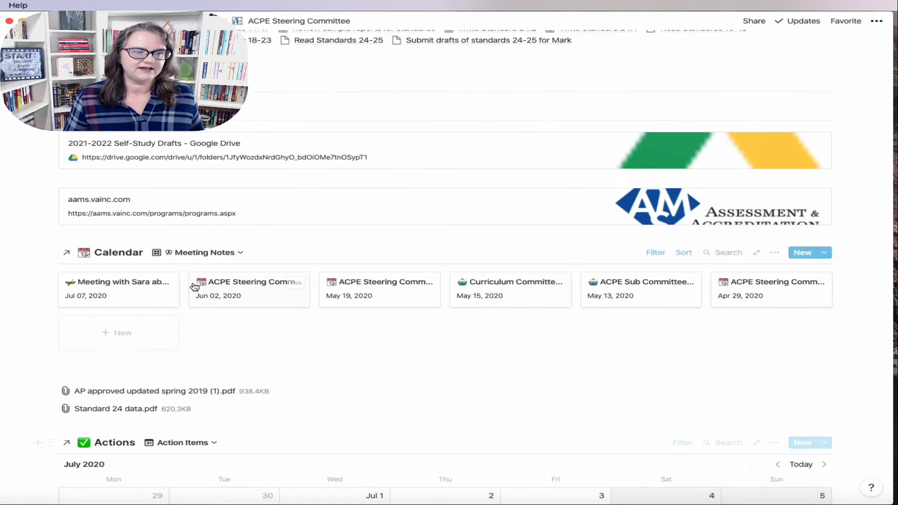
{"action": "scroll", "coordinate": [533, 336], "scroll_direction": "up", "scroll_amount": 10}
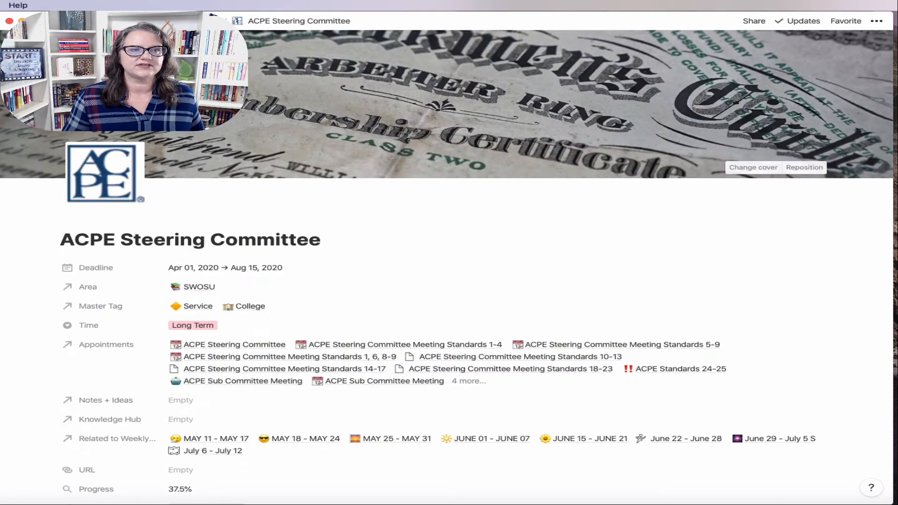
{"action": "mouse_move", "coordinate": [14, 136]}
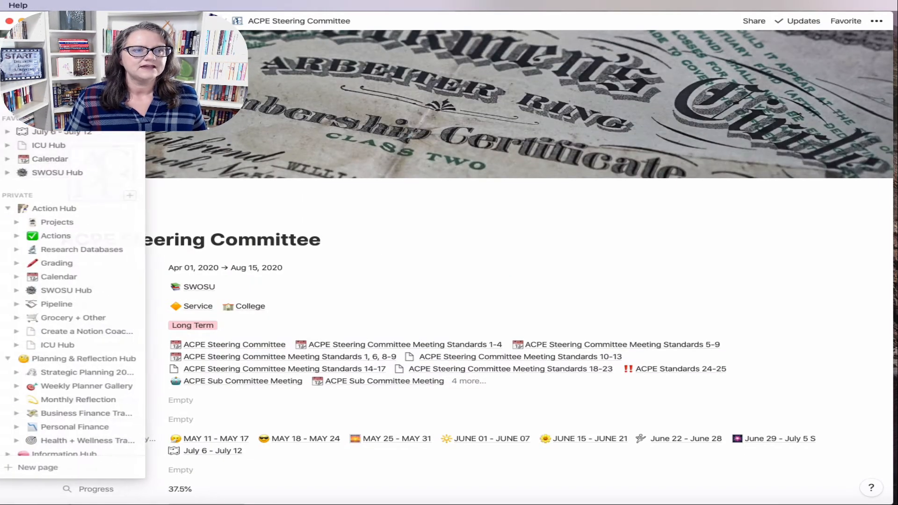
{"action": "left_click", "coordinate": [56, 132]}
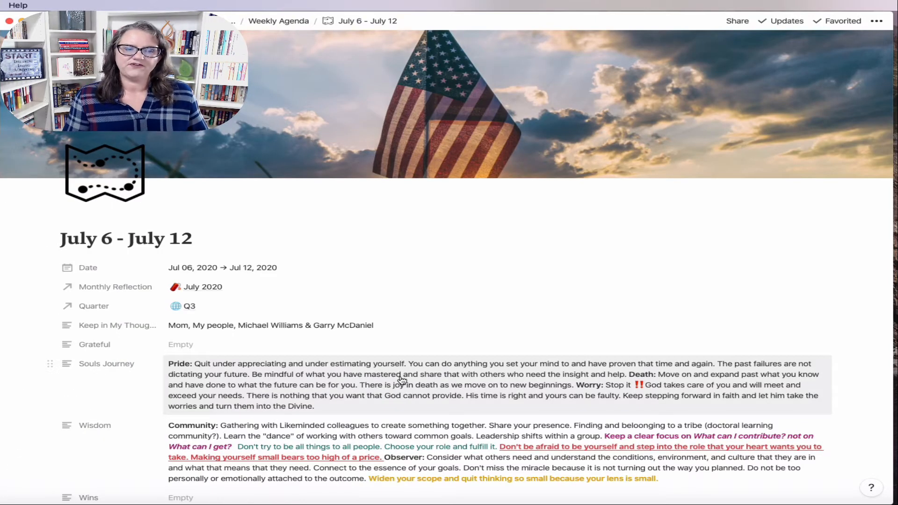
Step: Unlink Unravel Your Year 2020 from the July 6 – July 12 page's Focus Learning
{"action": "scroll", "coordinate": [401, 379], "scroll_direction": "down", "scroll_amount": 15}
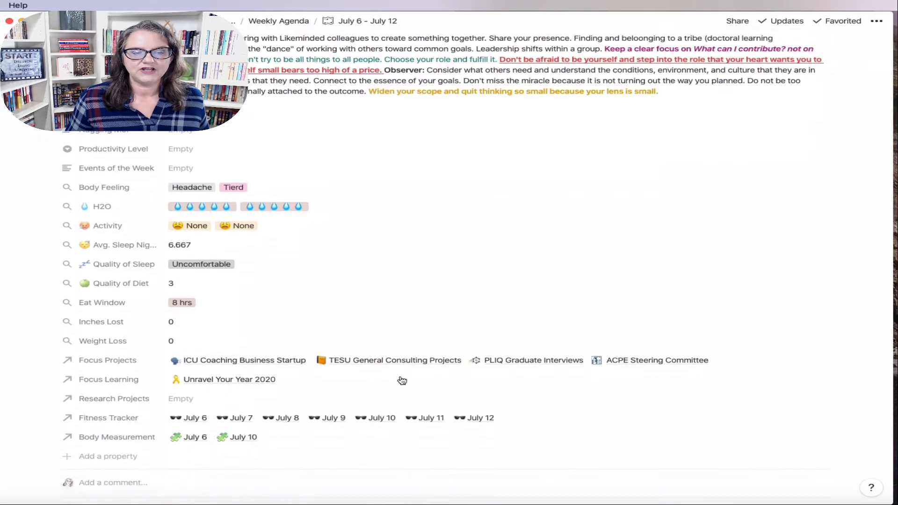
{"action": "scroll", "coordinate": [266, 198], "scroll_direction": "up", "scroll_amount": 3}
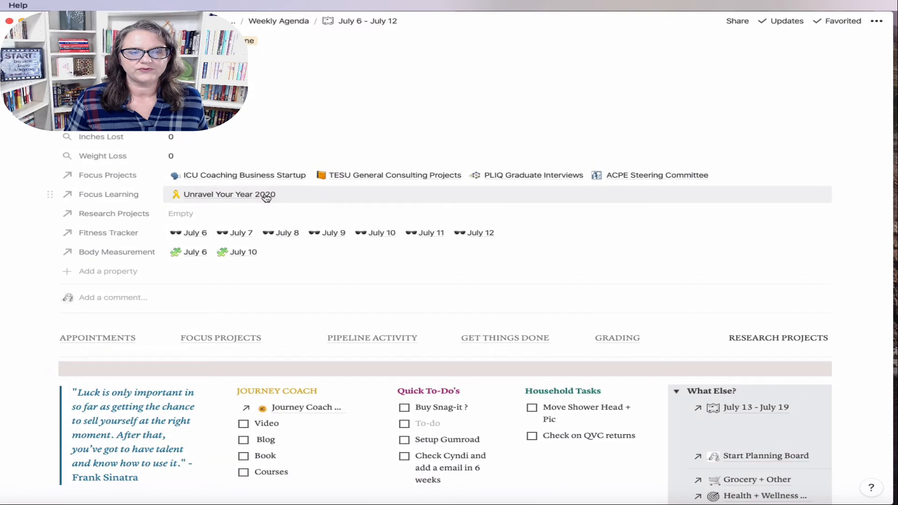
{"action": "left_click", "coordinate": [290, 196]}
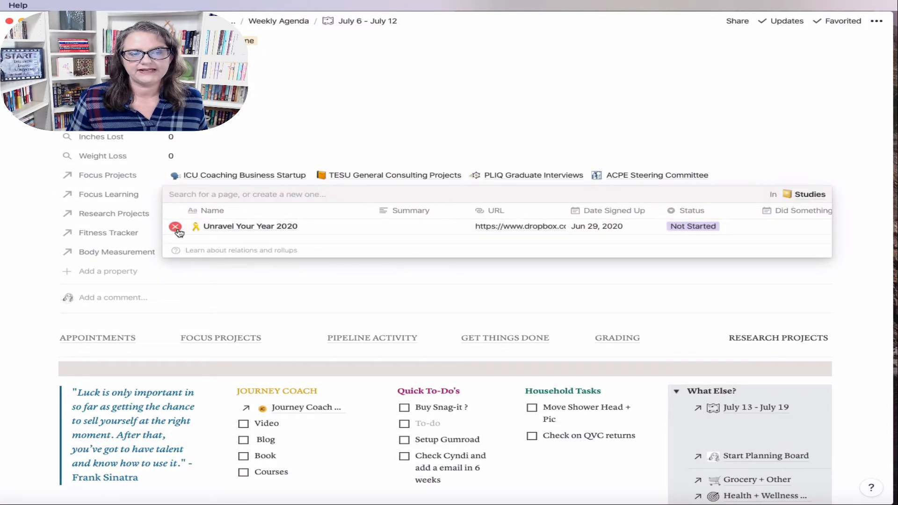
{"action": "left_click", "coordinate": [176, 227]}
{"action": "left_click", "coordinate": [45, 257]}
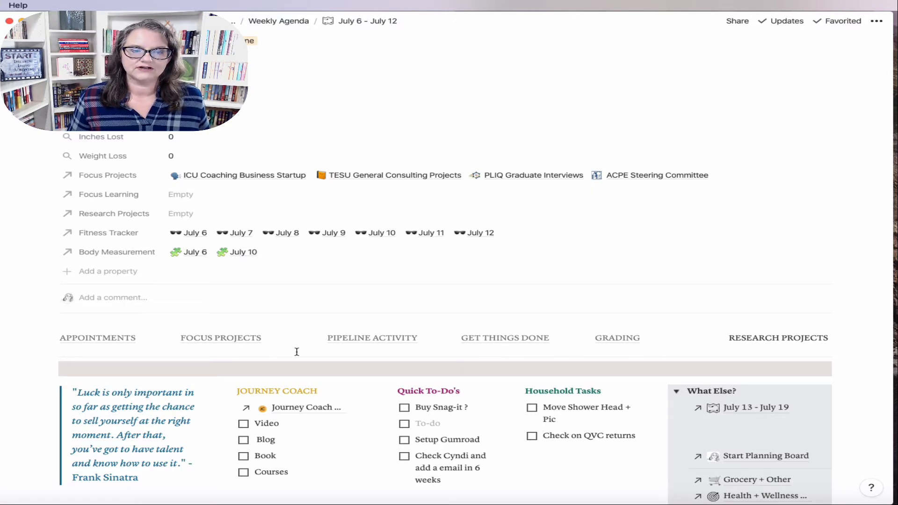
{"action": "left_click", "coordinate": [255, 340]}
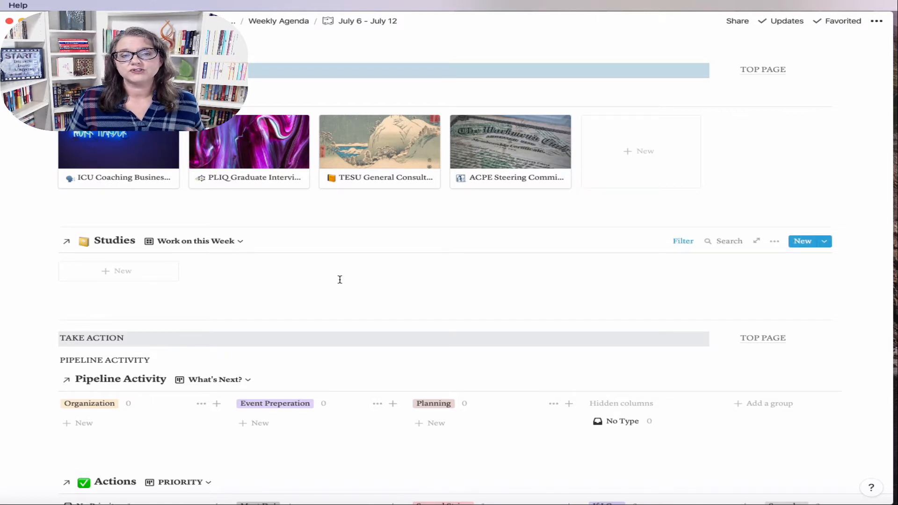
{"action": "scroll", "coordinate": [341, 280], "scroll_direction": "up", "scroll_amount": 1}
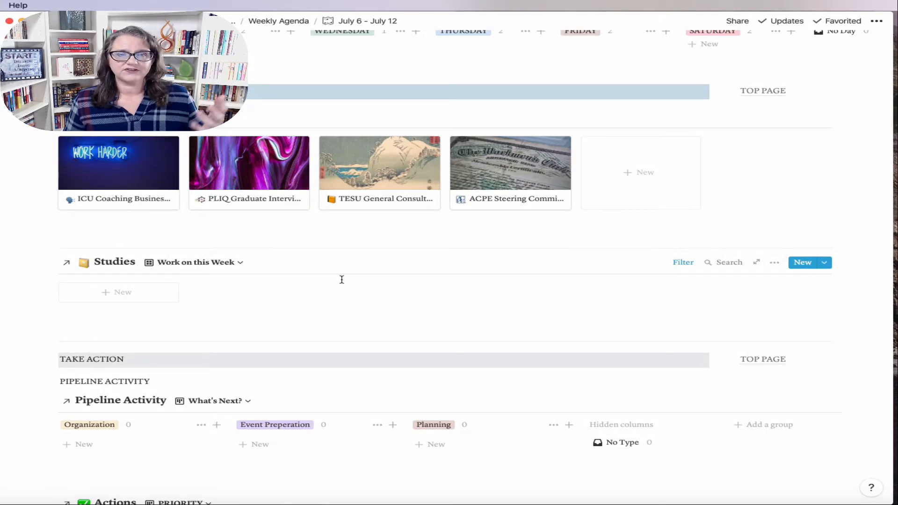
{"action": "scroll", "coordinate": [333, 289], "scroll_direction": "up", "scroll_amount": 5}
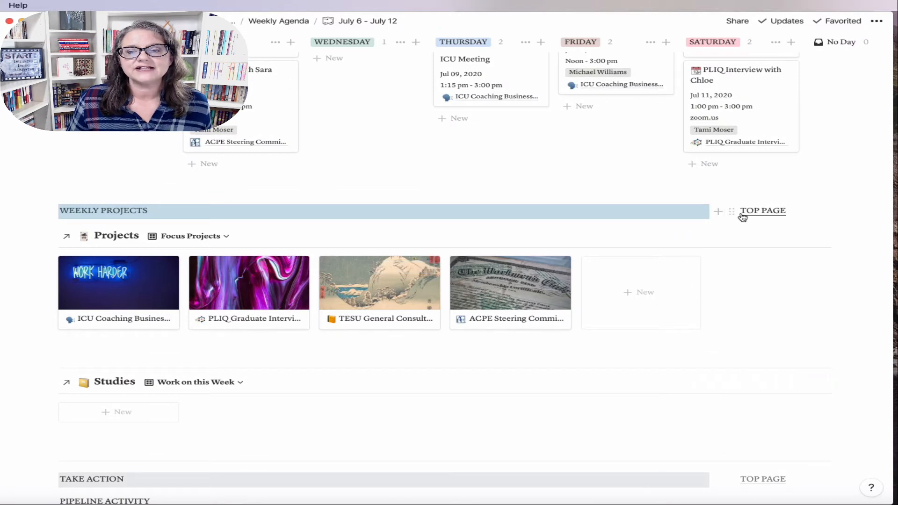
{"action": "left_click", "coordinate": [743, 212]}
{"action": "mouse_move", "coordinate": [9, 255]}
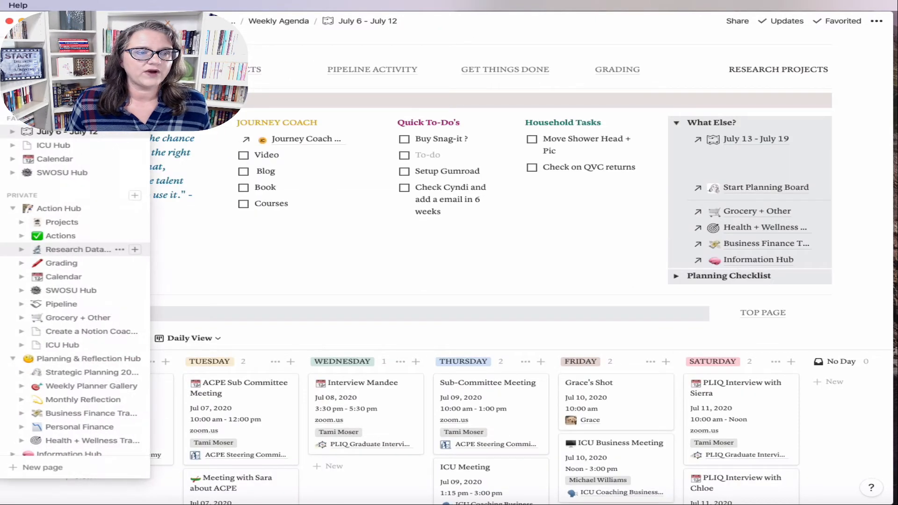
Step: Return to the other workspace's Weekly Planner page and open the Weekly Planner template's options
{"action": "left_click", "coordinate": [65, 60]}
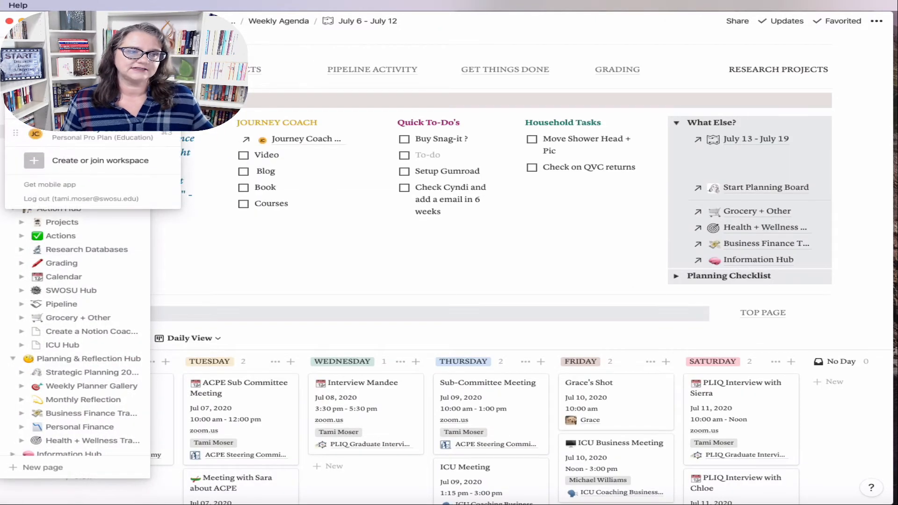
{"action": "left_click", "coordinate": [67, 139]}
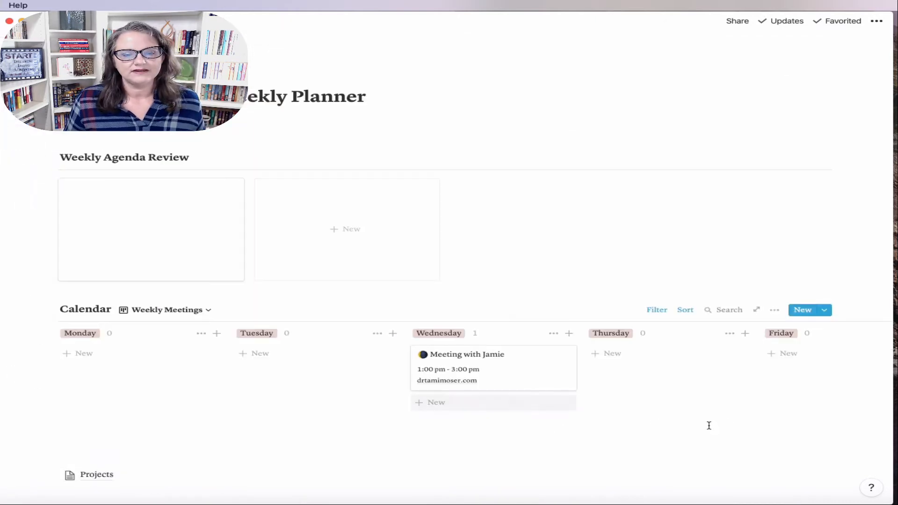
{"action": "scroll", "coordinate": [716, 425], "scroll_direction": "down", "scroll_amount": 3}
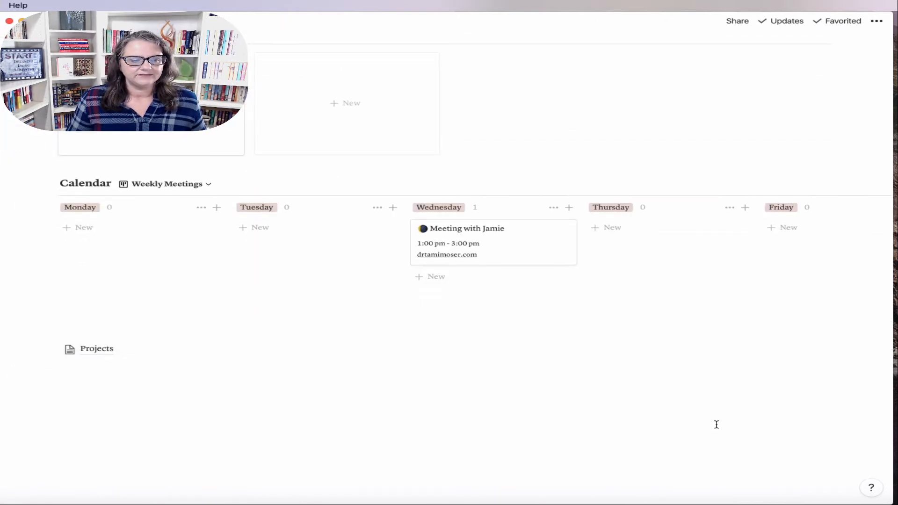
{"action": "left_click", "coordinate": [86, 329]}
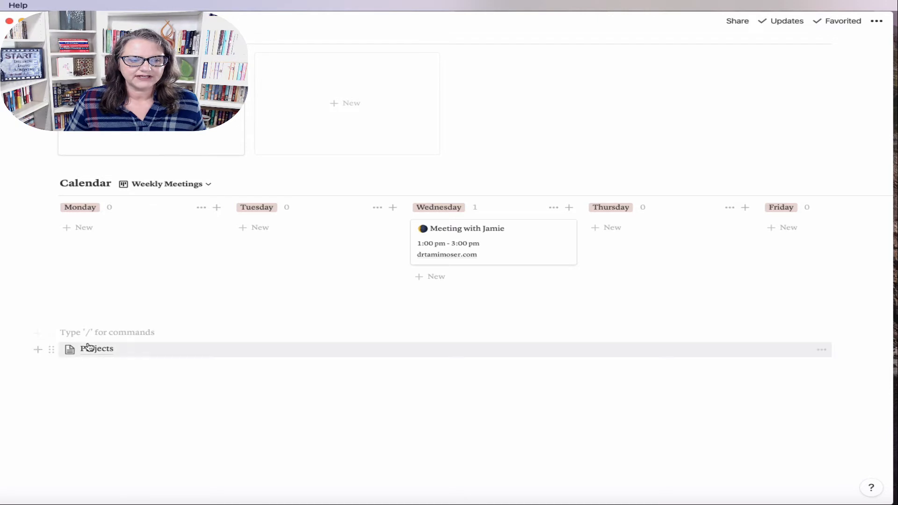
{"action": "type", "text": "/"}
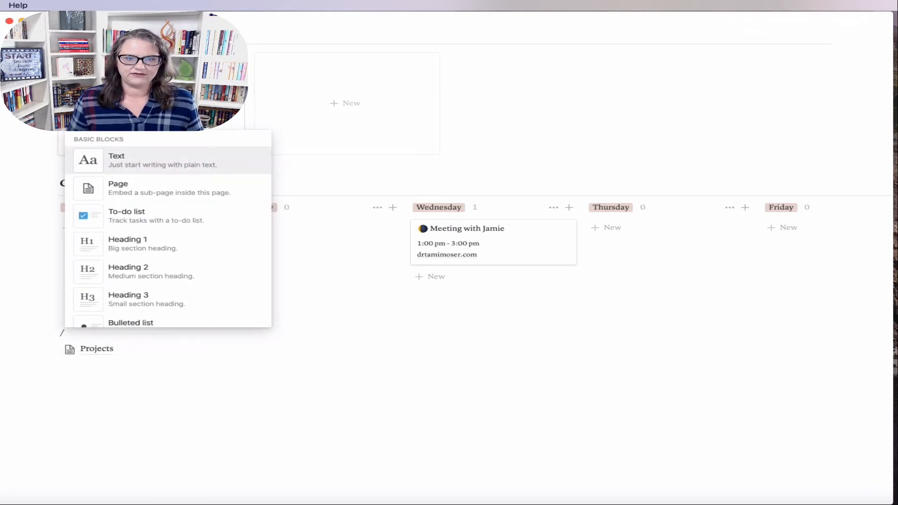
{"action": "left_click", "coordinate": [786, 268]}
{"action": "scroll", "coordinate": [784, 265], "scroll_direction": "up", "scroll_amount": 3}
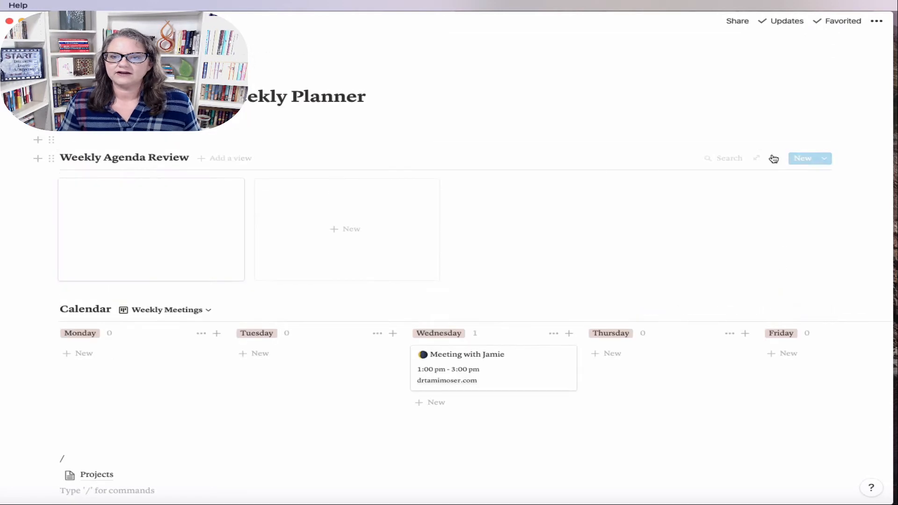
{"action": "left_click", "coordinate": [824, 158]}
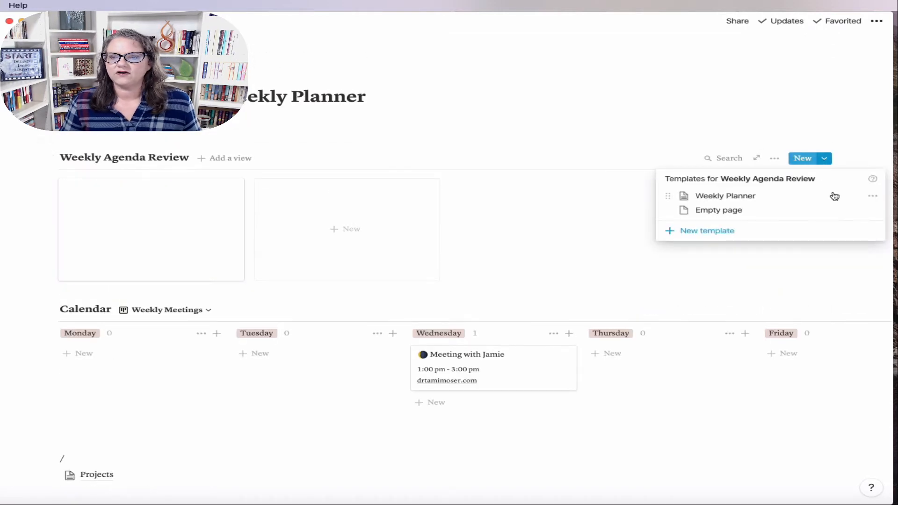
{"action": "left_click", "coordinate": [868, 197]}
Step: Open the Weekly Planner template for editing as a full page
{"action": "left_click", "coordinate": [762, 181]}
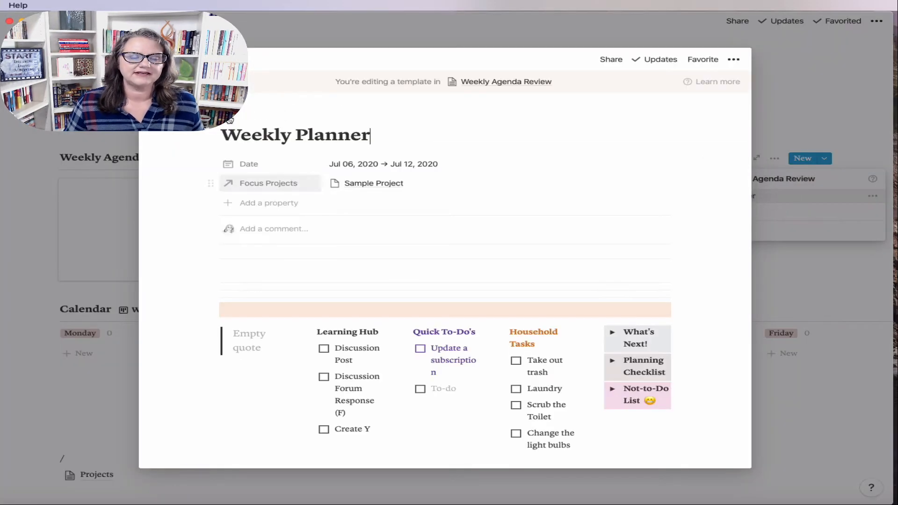
{"action": "left_click", "coordinate": [173, 59]}
{"action": "scroll", "coordinate": [544, 363], "scroll_direction": "down", "scroll_amount": 8}
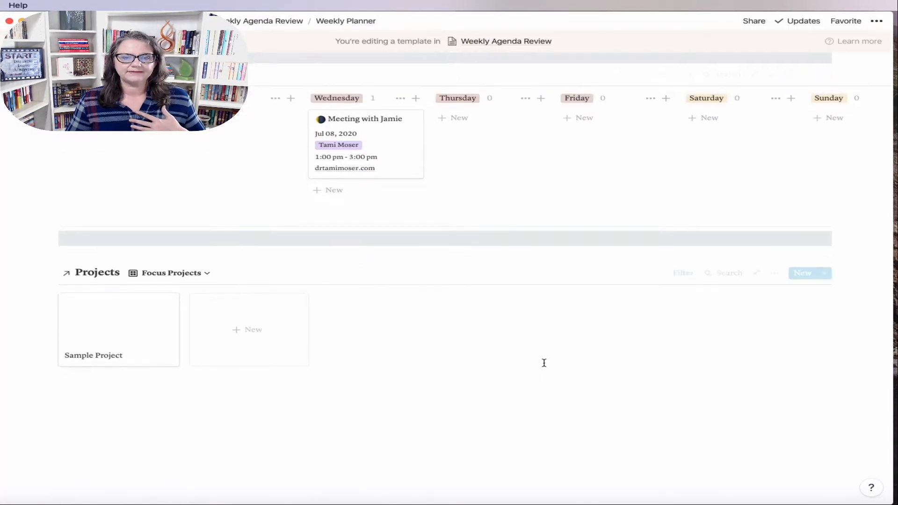
Step: Add a divider and a gray-background block below the Projects gallery
{"action": "left_click", "coordinate": [71, 389]}
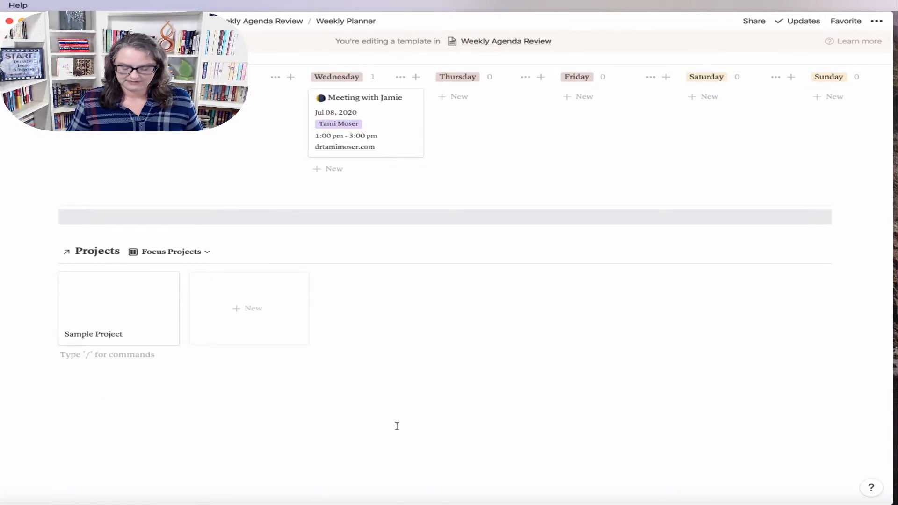
{"action": "key", "text": "Return"}
{"action": "type", "text": "---"}
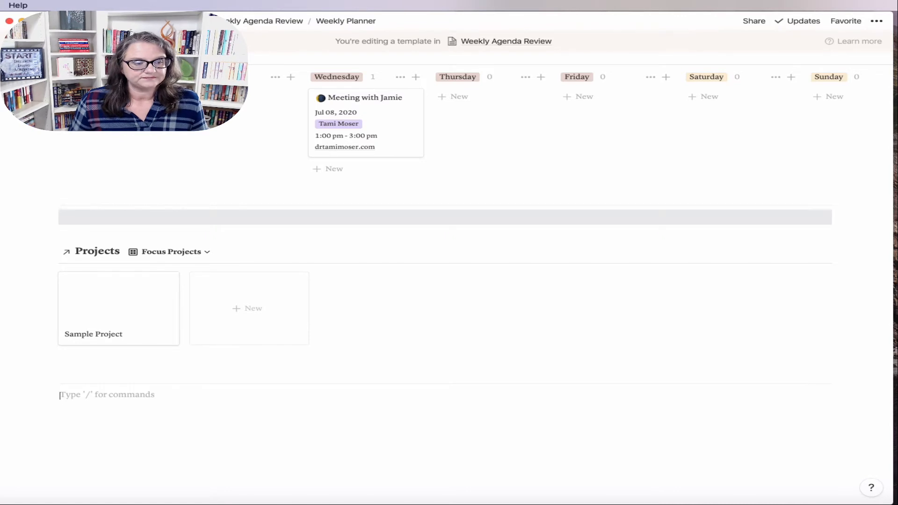
{"action": "left_click", "coordinate": [52, 396]}
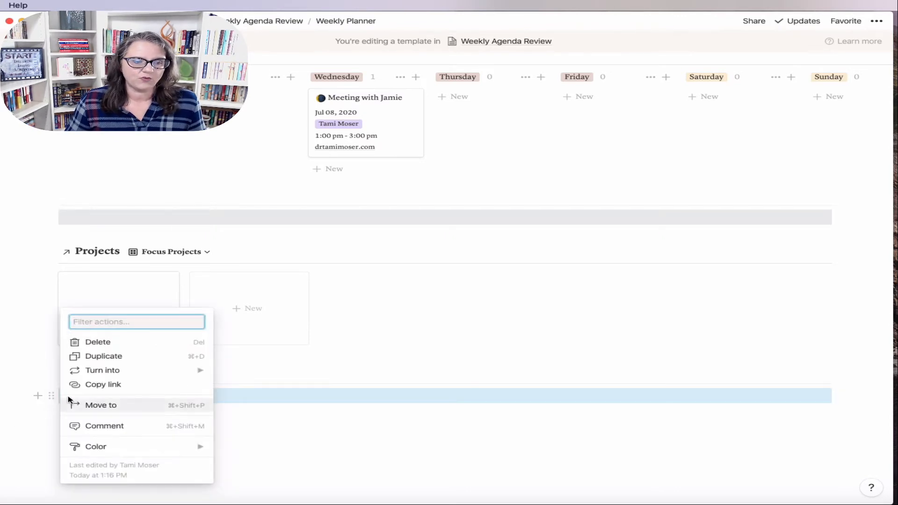
{"action": "mouse_move", "coordinate": [102, 371]}
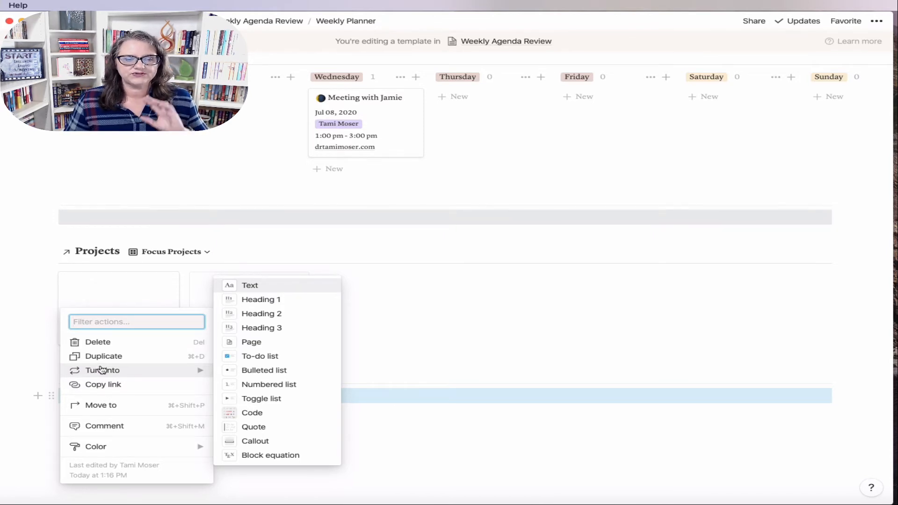
{"action": "mouse_move", "coordinate": [125, 448]}
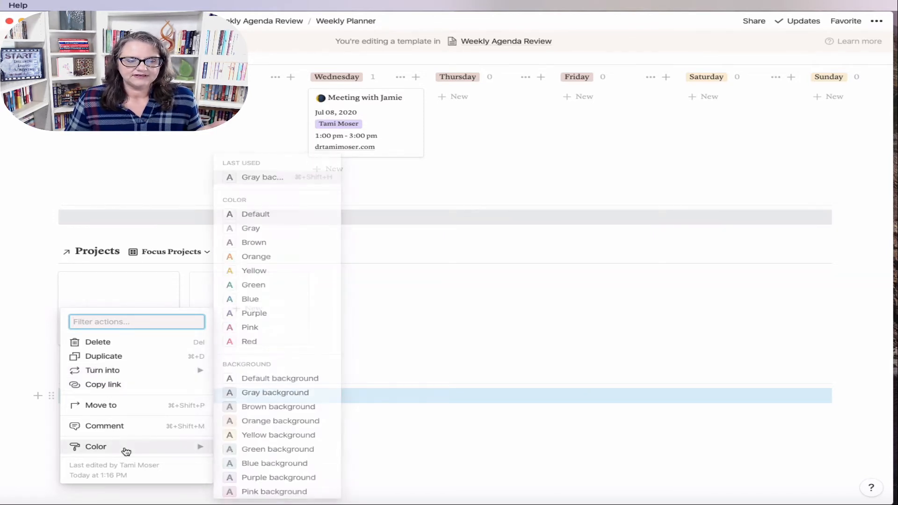
{"action": "left_click", "coordinate": [255, 393]}
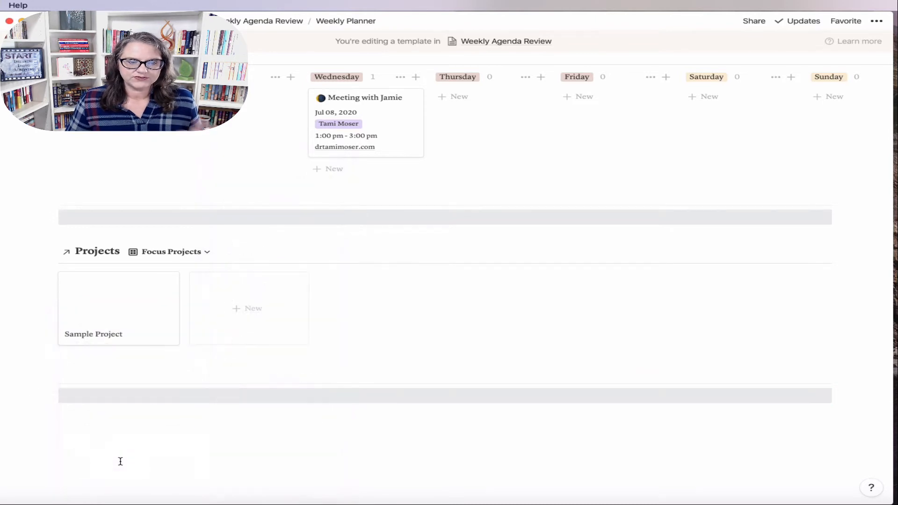
{"action": "left_click", "coordinate": [265, 411]}
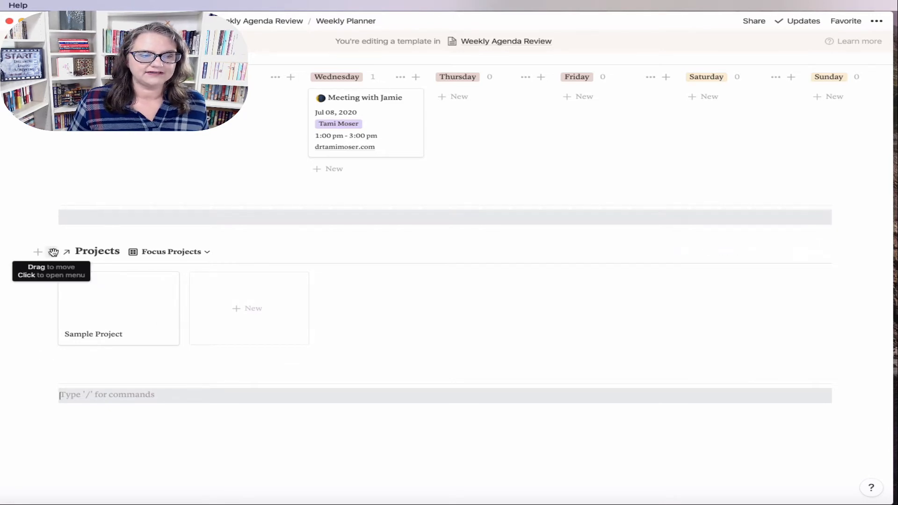
Step: Move the Projects gallery below the gray band, with a blank line above it
{"action": "left_click_drag", "start_coordinate": [53, 252], "coordinate": [66, 433]}
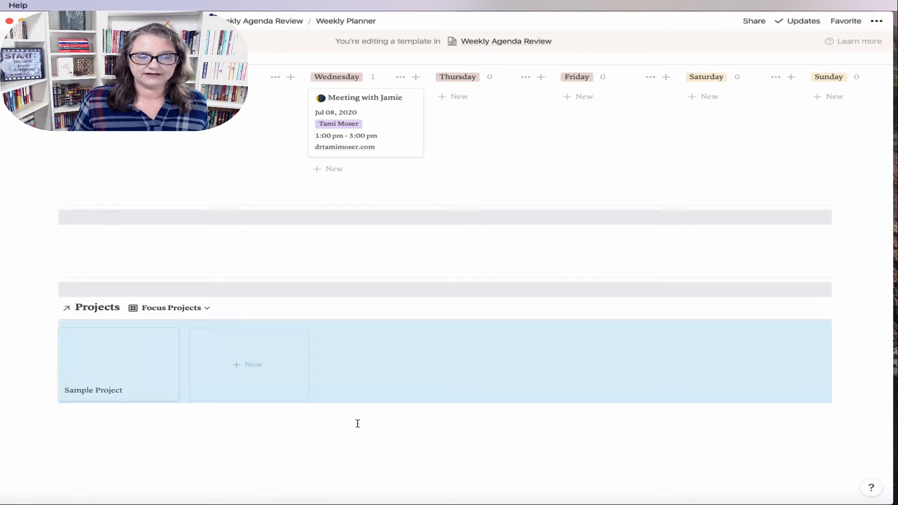
{"action": "left_click", "coordinate": [400, 329]}
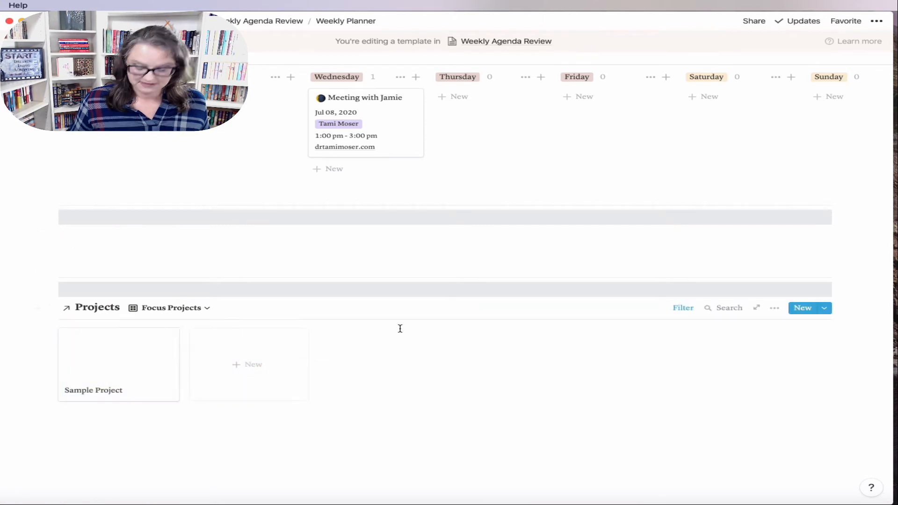
{"action": "key", "text": "Return"}
{"action": "key", "text": "Up"}
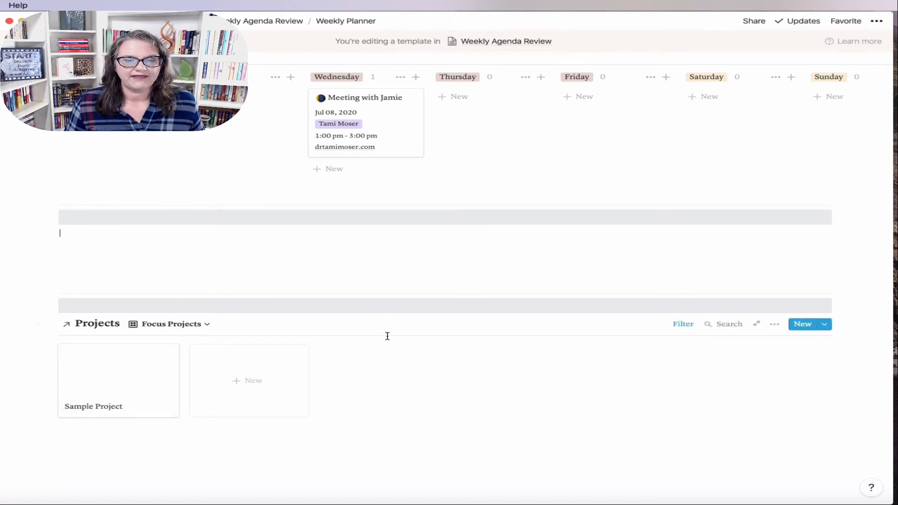
{"action": "scroll", "coordinate": [461, 302], "scroll_direction": "up", "scroll_amount": 5}
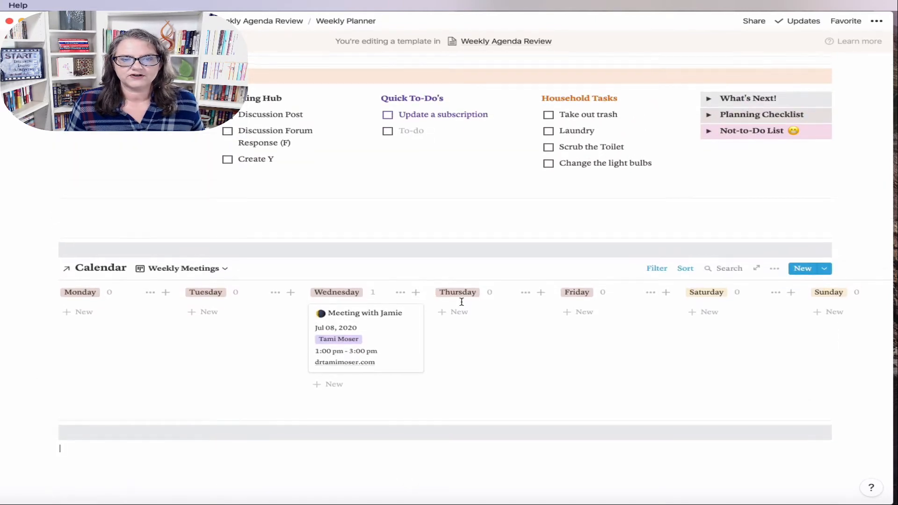
{"action": "scroll", "coordinate": [461, 302], "scroll_direction": "up", "scroll_amount": 5}
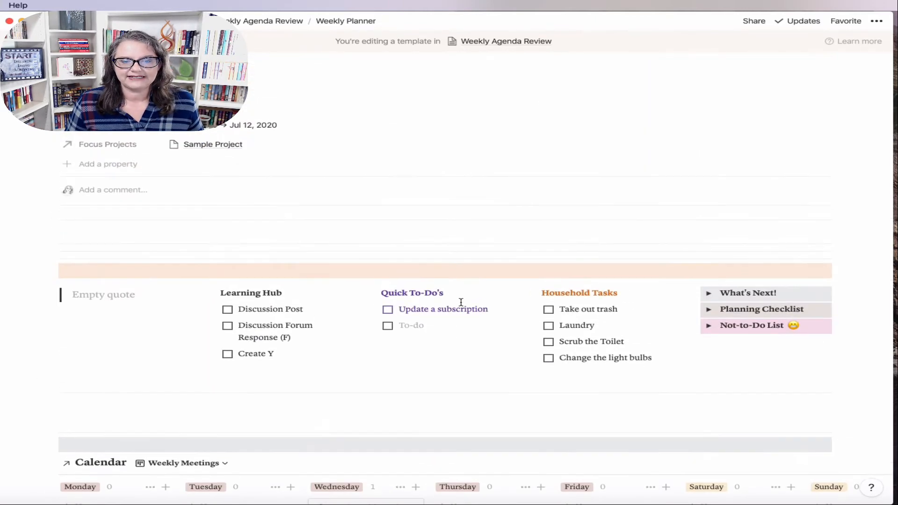
{"action": "scroll", "coordinate": [474, 332], "scroll_direction": "down", "scroll_amount": 5}
{"action": "scroll", "coordinate": [475, 333], "scroll_direction": "down", "scroll_amount": 3}
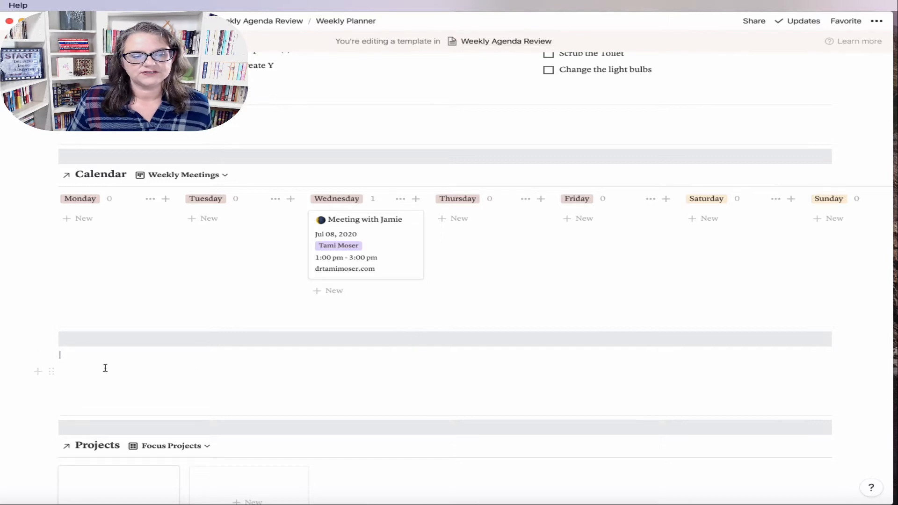
{"action": "scroll", "coordinate": [190, 373], "scroll_direction": "down", "scroll_amount": 4}
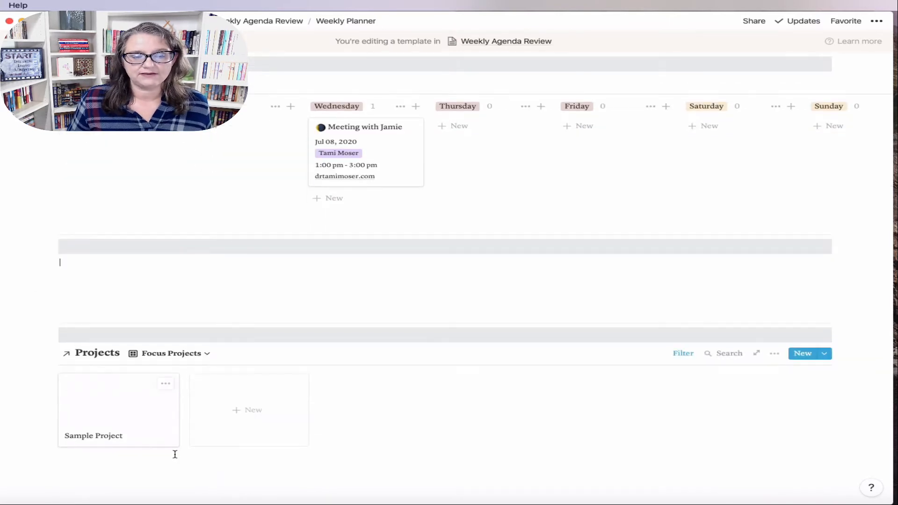
{"action": "scroll", "coordinate": [332, 373], "scroll_direction": "up", "scroll_amount": 5}
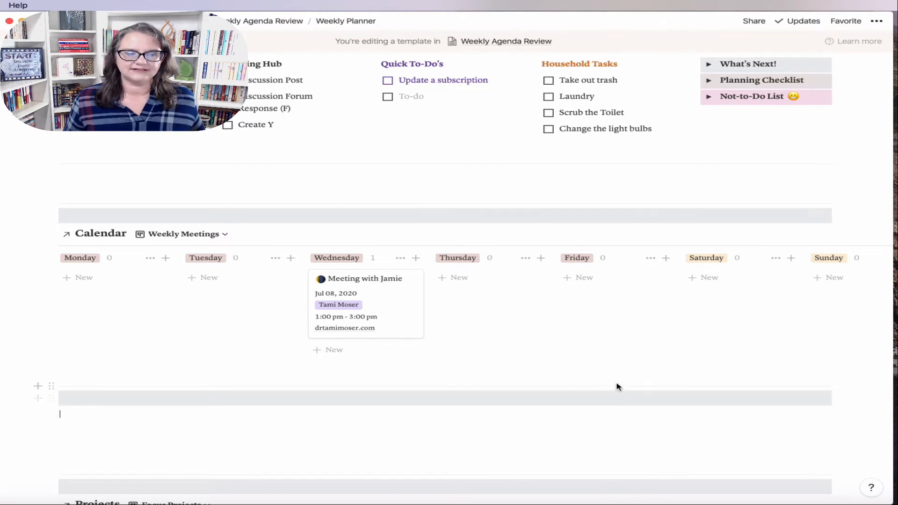
{"action": "mouse_move", "coordinate": [4, 208]}
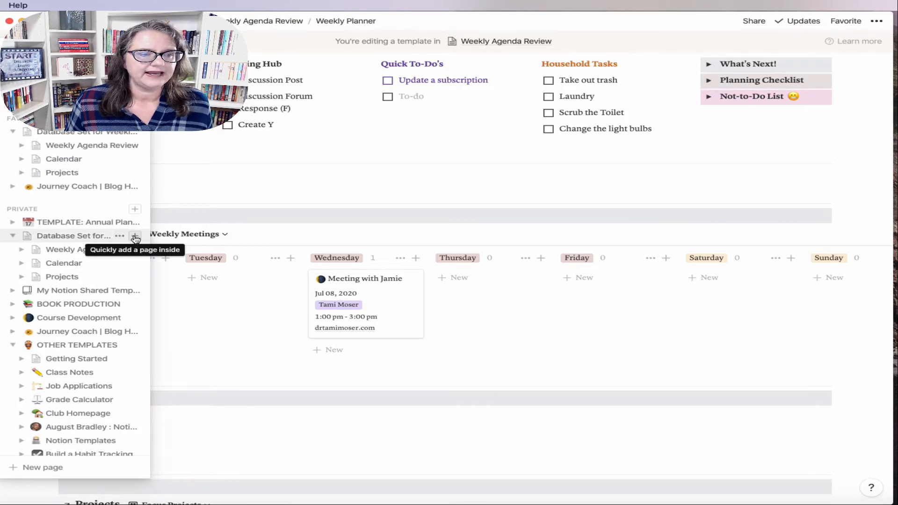
Step: Create an Action Items page in Database Set for Weekly Planner as a table database
{"action": "left_click", "coordinate": [135, 236]}
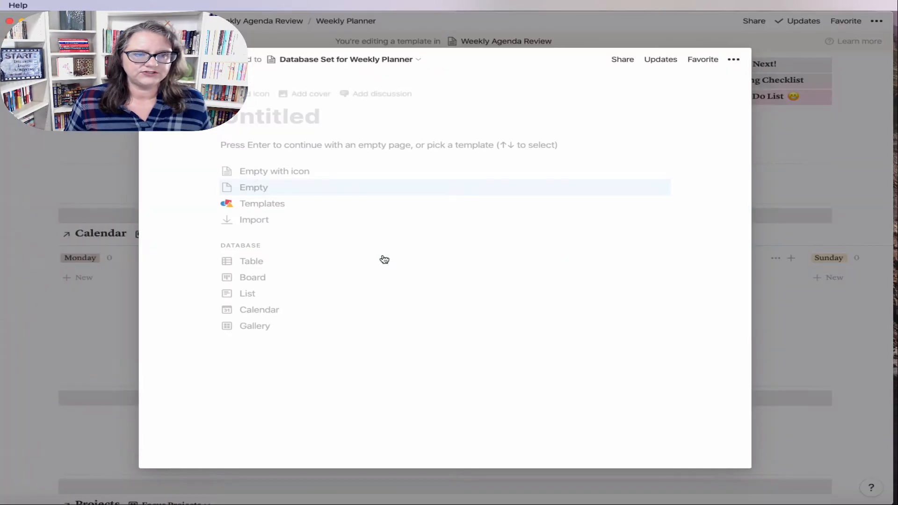
{"action": "type", "text": "Action Items"}
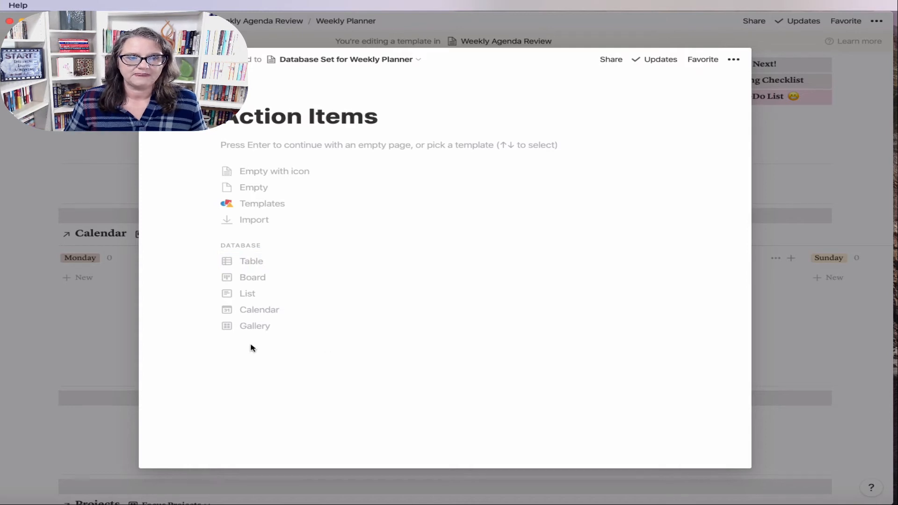
{"action": "left_click", "coordinate": [252, 261]}
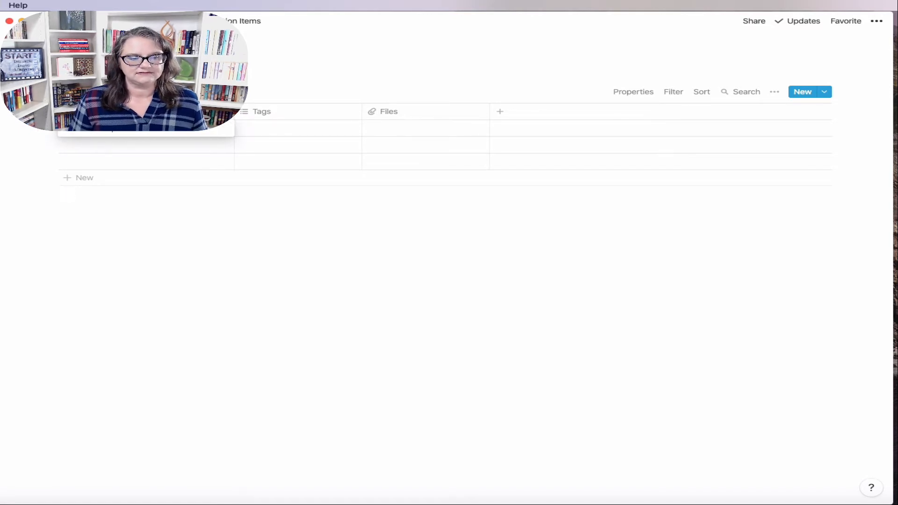
{"action": "left_click", "coordinate": [249, 134]}
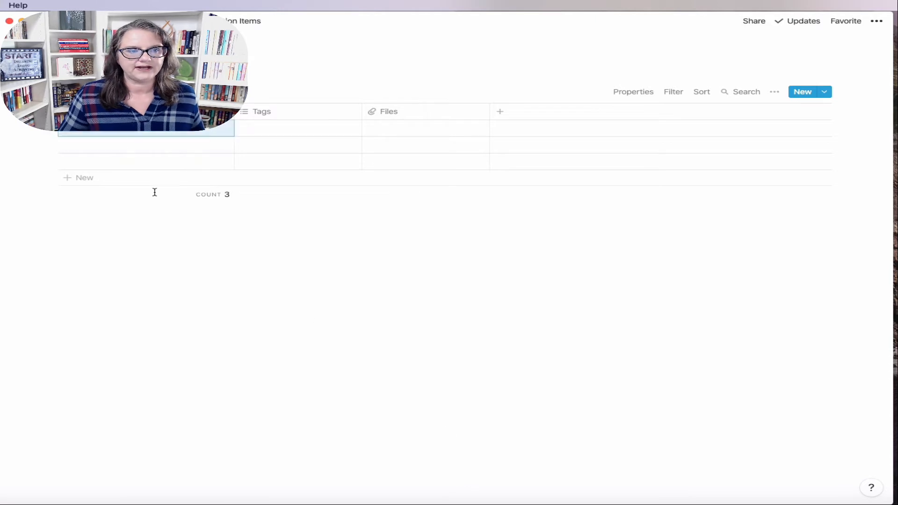
Step: Finish the second row's title as 'Create a Newsletter of Achievements for Department'
{"action": "left_click", "coordinate": [124, 151]}
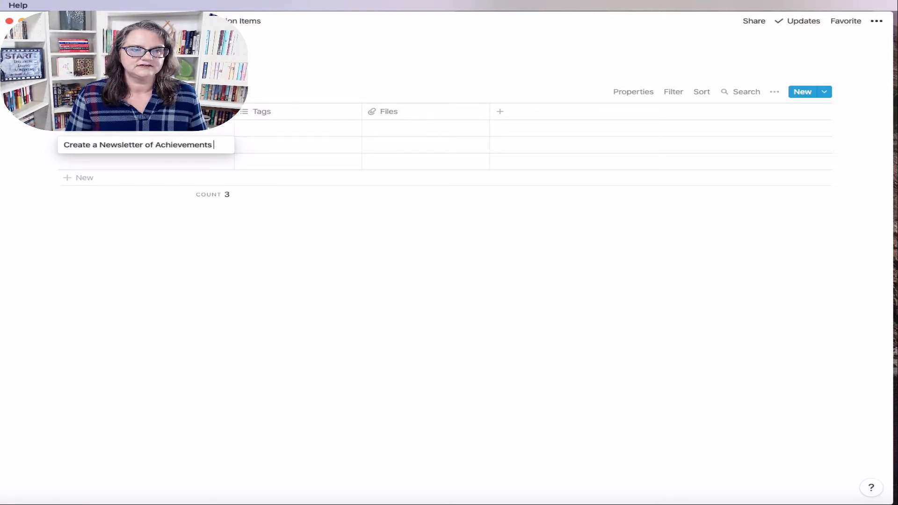
{"action": "type", "text": "Departmen"}
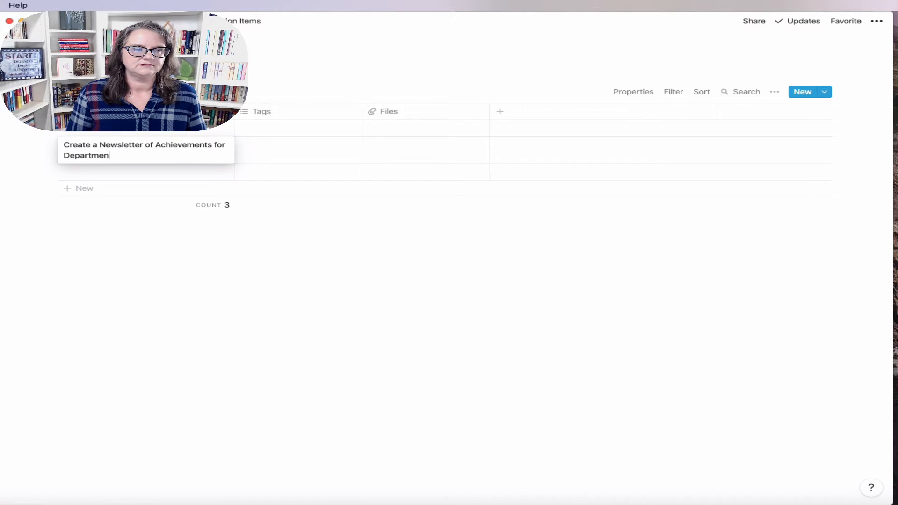
{"action": "type", "text": "t"}
{"action": "key", "text": "Return"}
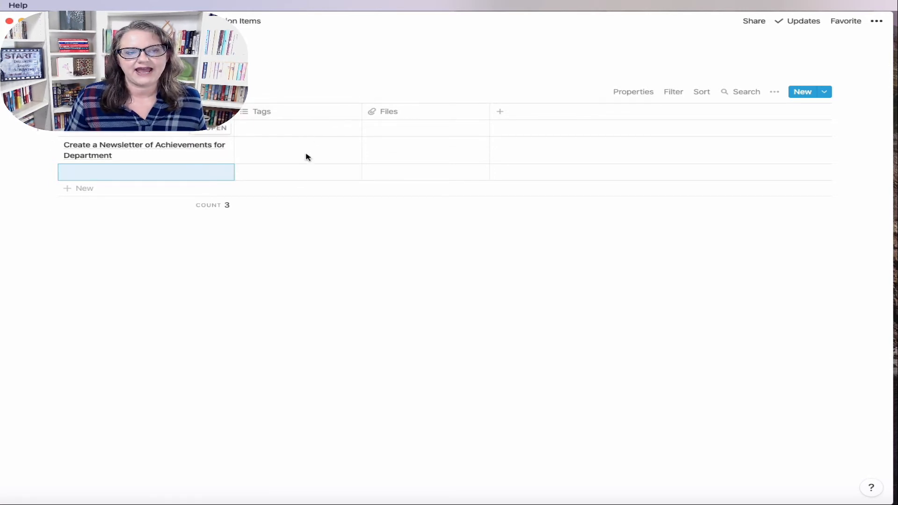
Step: Tag the first row Personal and the newsletter row Business
{"action": "left_click", "coordinate": [274, 128]}
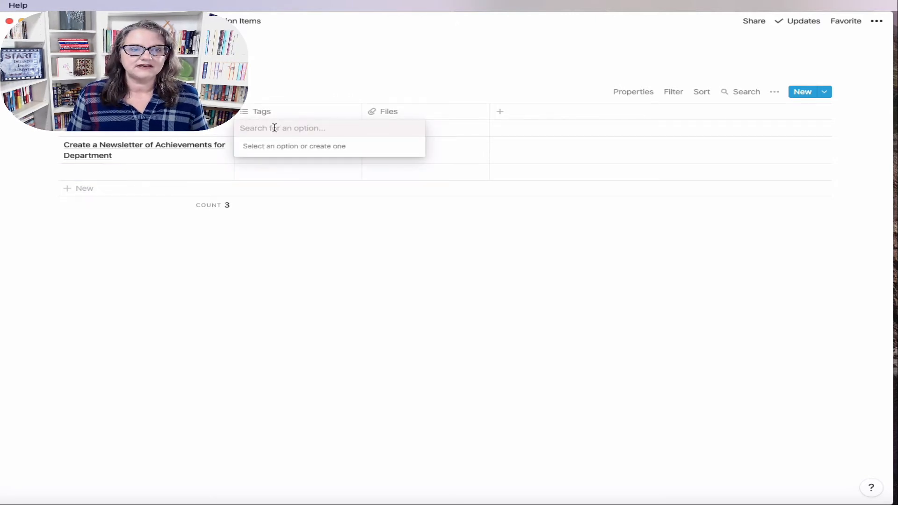
{"action": "type", "text": "Personal"}
{"action": "key", "text": "Return"}
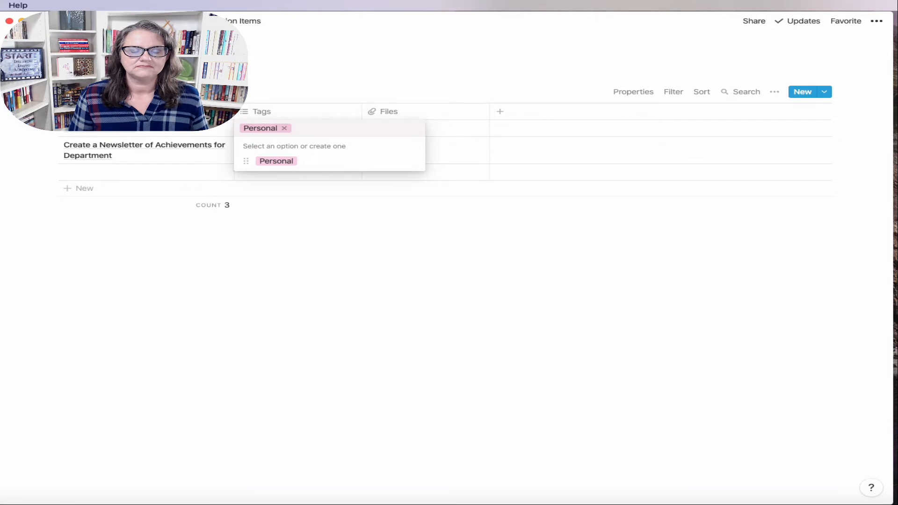
{"action": "key", "text": "Escape"}
{"action": "left_click", "coordinate": [280, 152]}
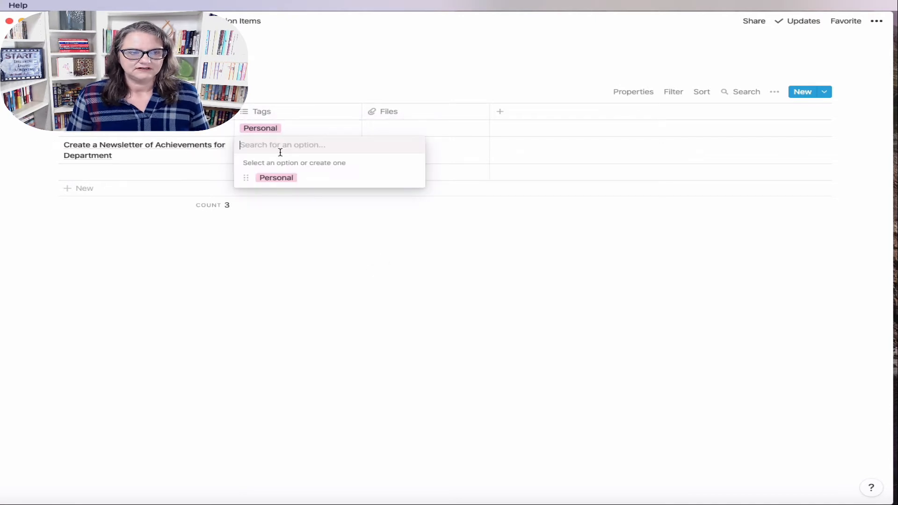
{"action": "type", "text": "Business"}
{"action": "key", "text": "Return"}
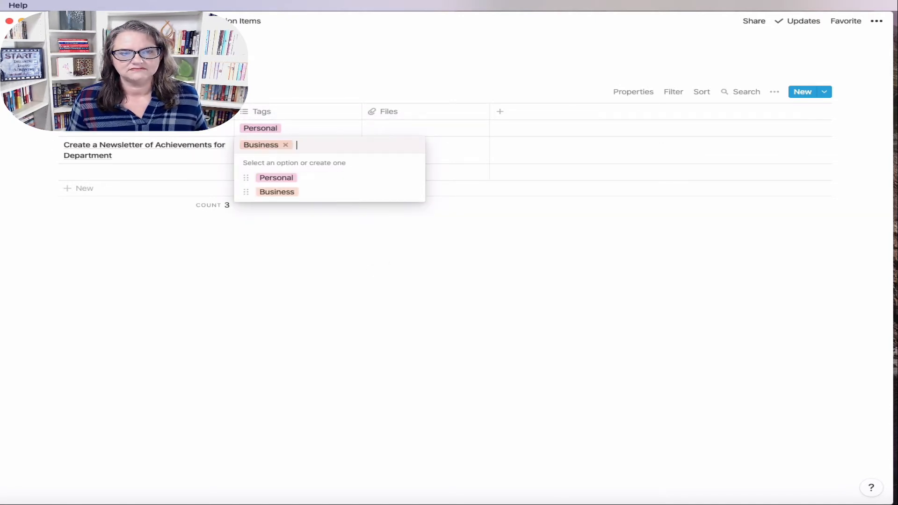
{"action": "key", "text": "Escape"}
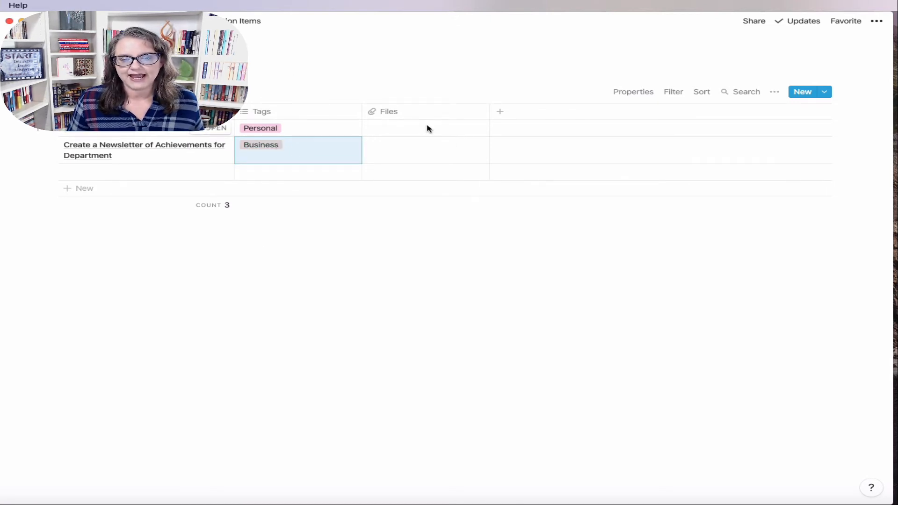
Step: Add a Do Date property of type Date after Files and narrow its column
{"action": "left_click", "coordinate": [514, 113]}
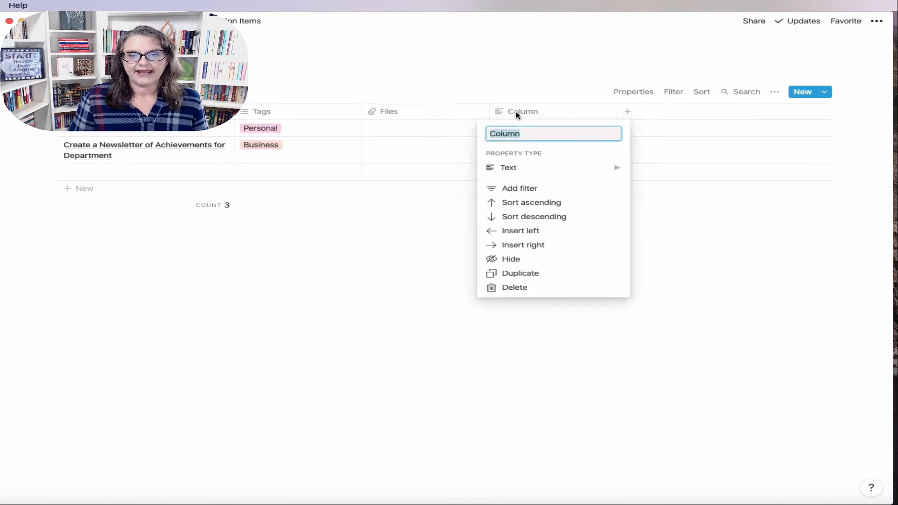
{"action": "type", "text": "Do Date"}
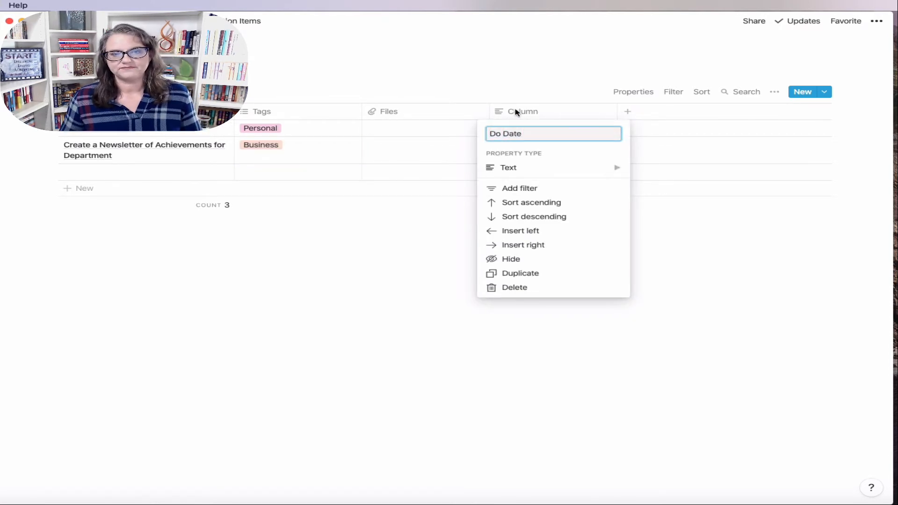
{"action": "left_click", "coordinate": [518, 175]}
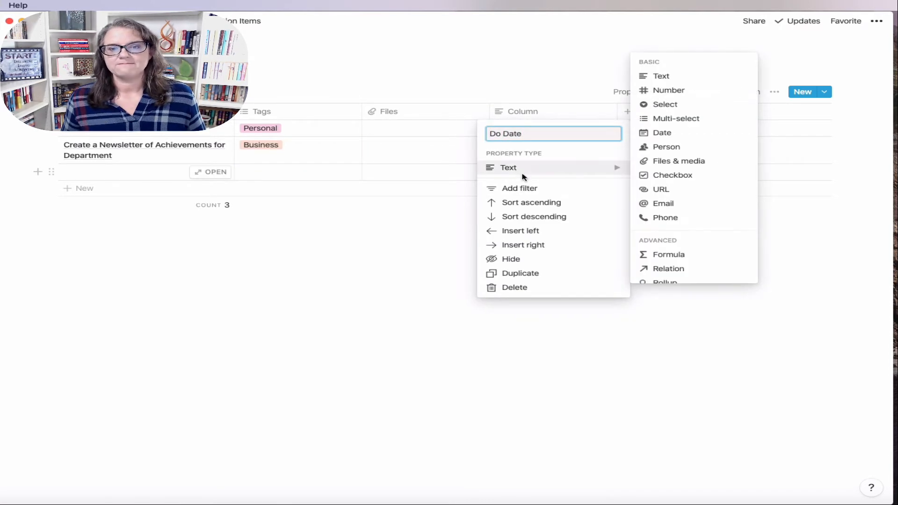
{"action": "left_click", "coordinate": [669, 135]}
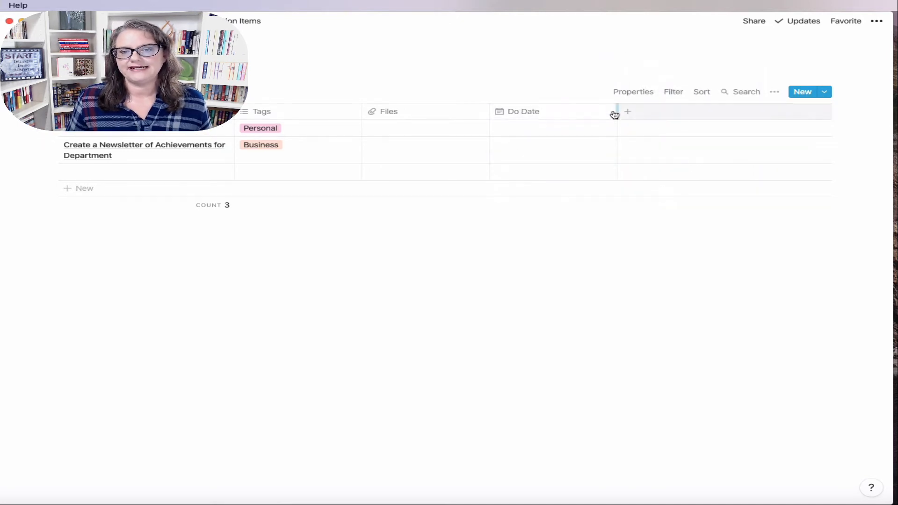
{"action": "left_click_drag", "start_coordinate": [614, 111], "coordinate": [575, 111]}
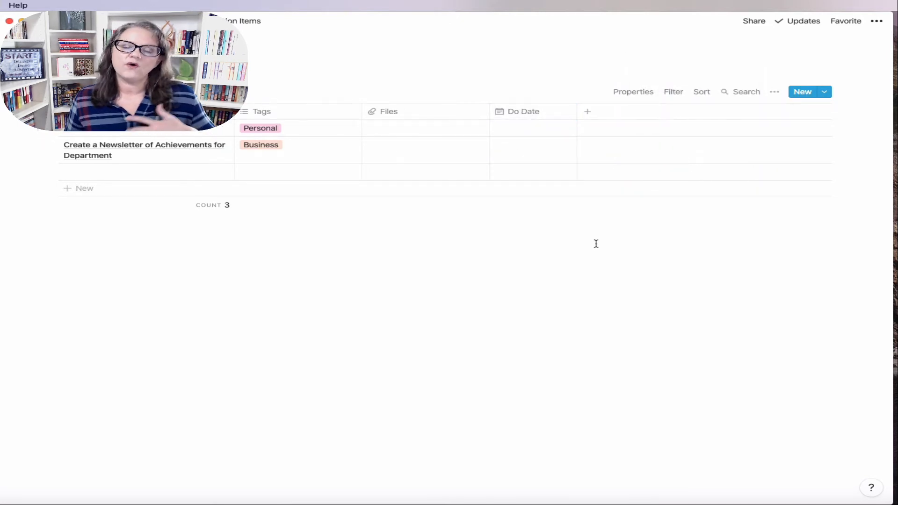
Step: Add a narrow Deadline date column and trim the Do Date column further
{"action": "left_click", "coordinate": [604, 118]}
{"action": "type", "text": "Deadline"}
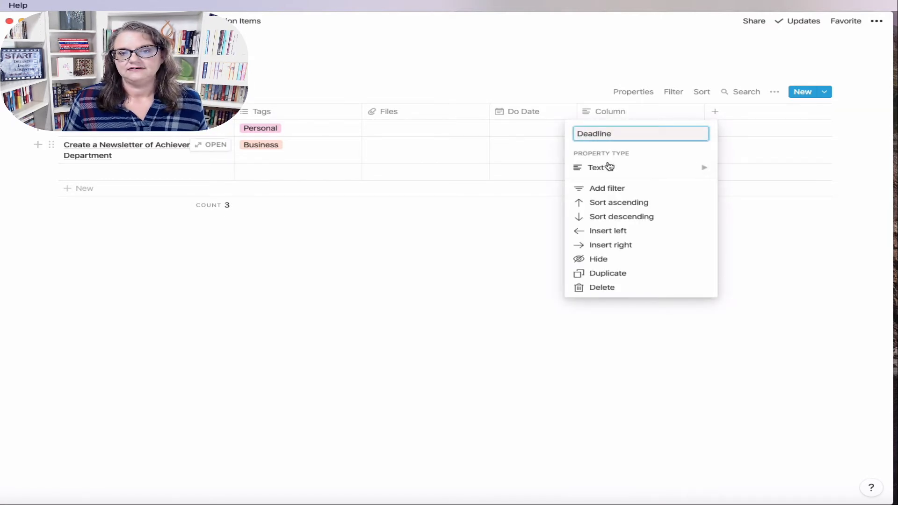
{"action": "mouse_move", "coordinate": [607, 167]}
{"action": "left_click", "coordinate": [748, 133]}
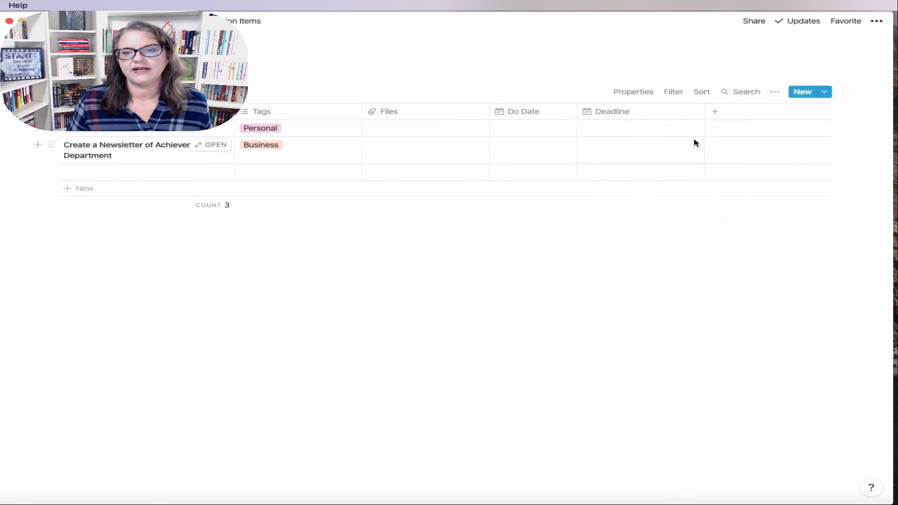
{"action": "left_click_drag", "start_coordinate": [703, 112], "coordinate": [654, 119]}
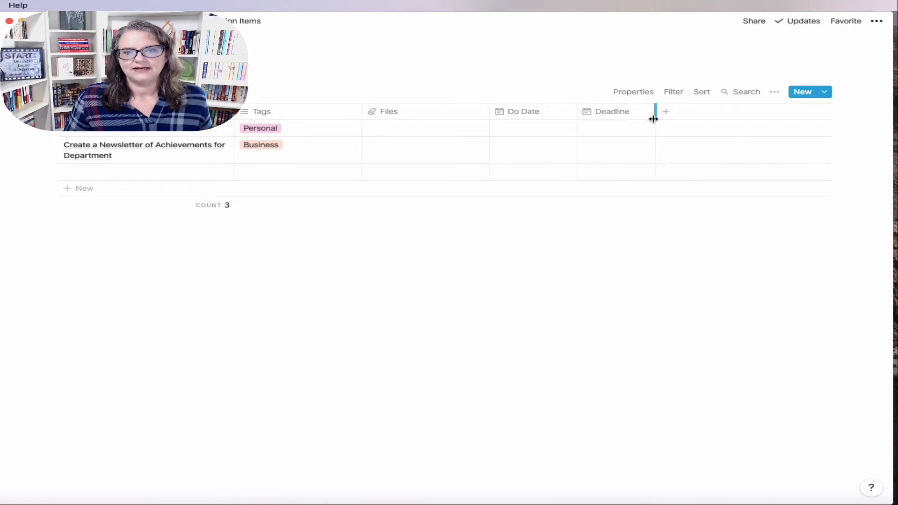
{"action": "left_click_drag", "start_coordinate": [574, 108], "coordinate": [560, 110]}
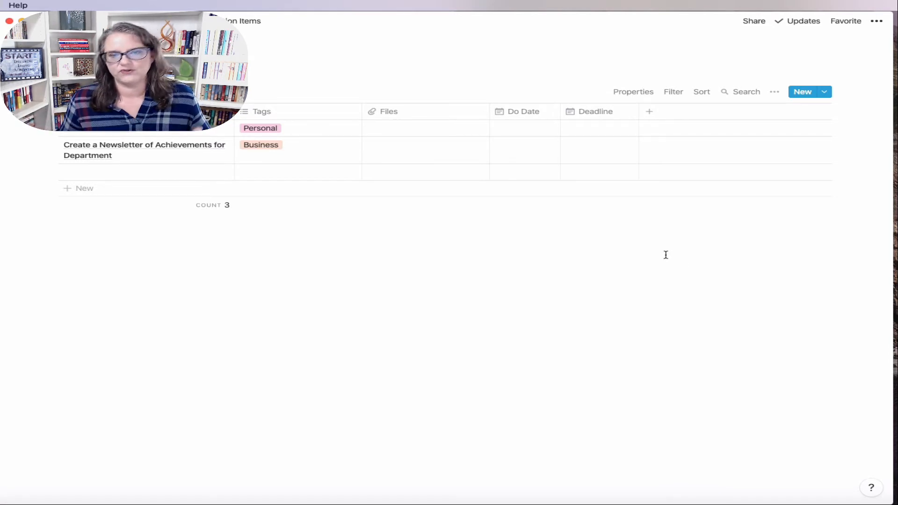
Step: Add a narrower Project column relating Action Items to the Weekly Planner's Projects database
{"action": "left_click", "coordinate": [656, 114]}
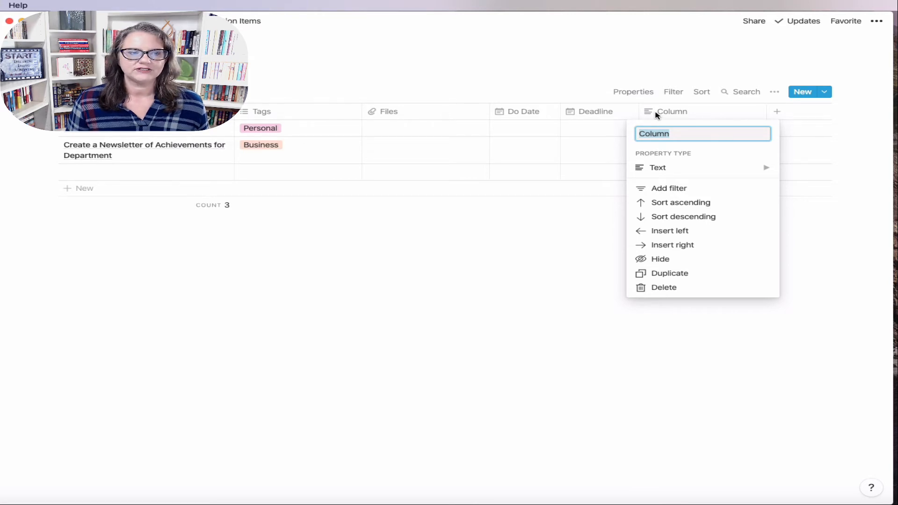
{"action": "type", "text": "Pr"}
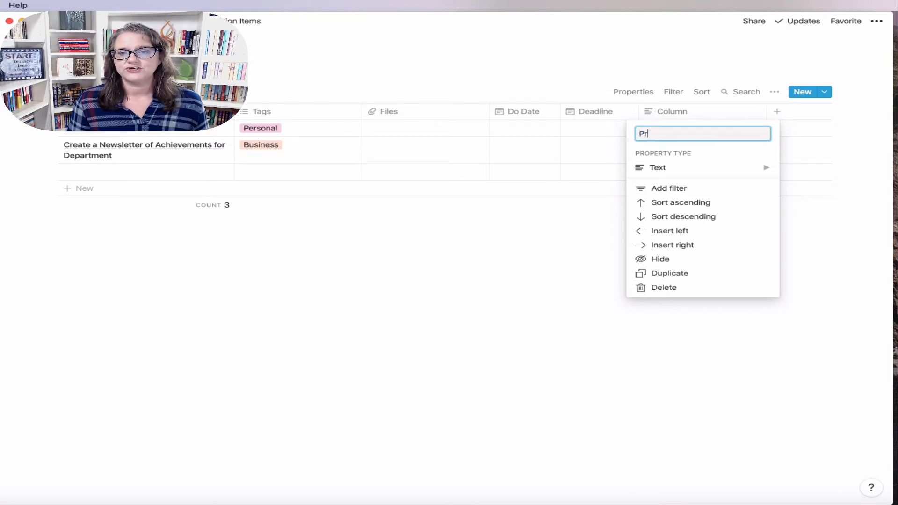
{"action": "type", "text": "oject"}
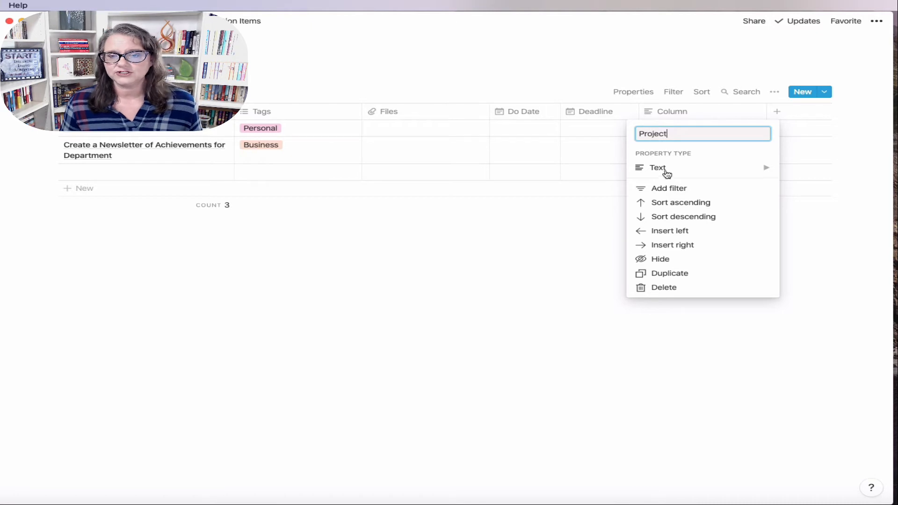
{"action": "left_click", "coordinate": [659, 172]}
{"action": "left_click", "coordinate": [557, 268]}
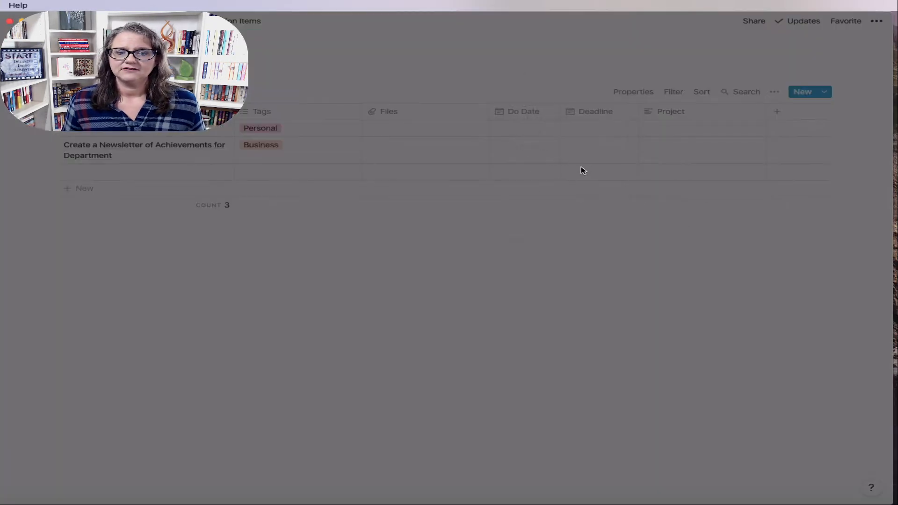
{"action": "left_click", "coordinate": [467, 261]}
{"action": "type", "text": "Pro"}
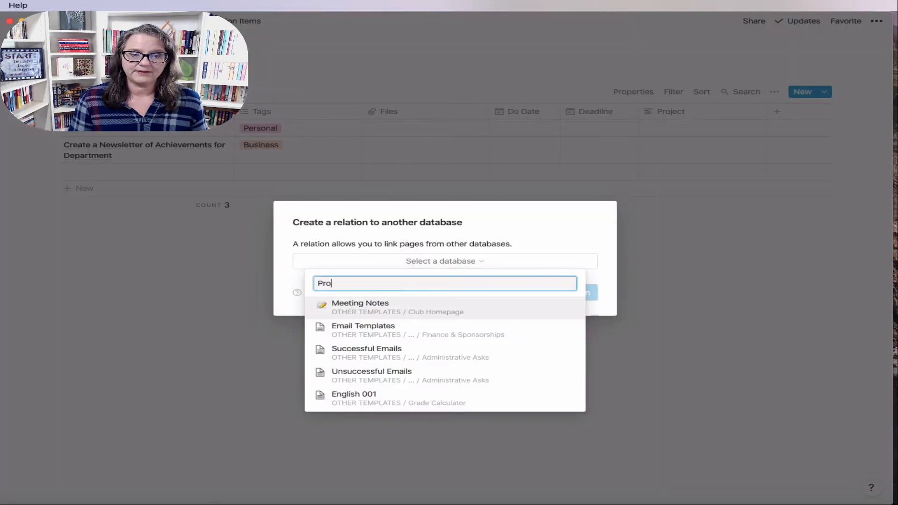
{"action": "type", "text": "jects"}
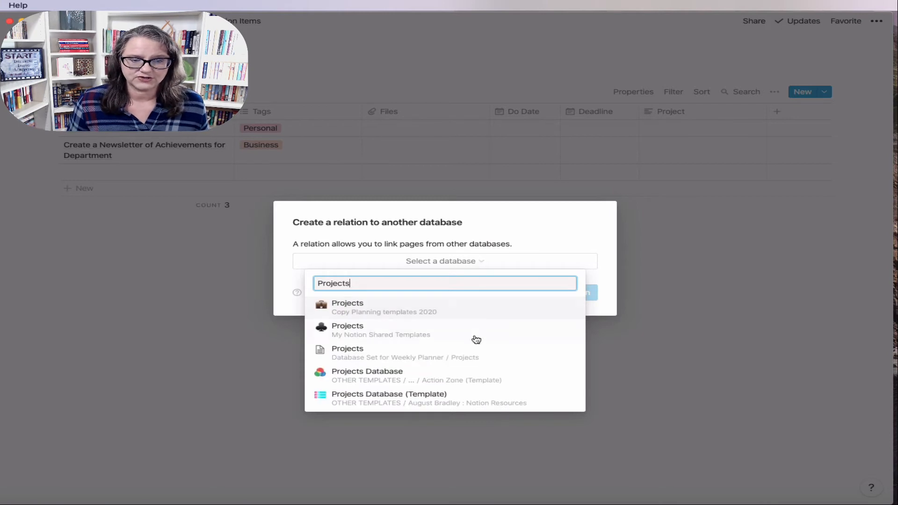
{"action": "left_click", "coordinate": [427, 358]}
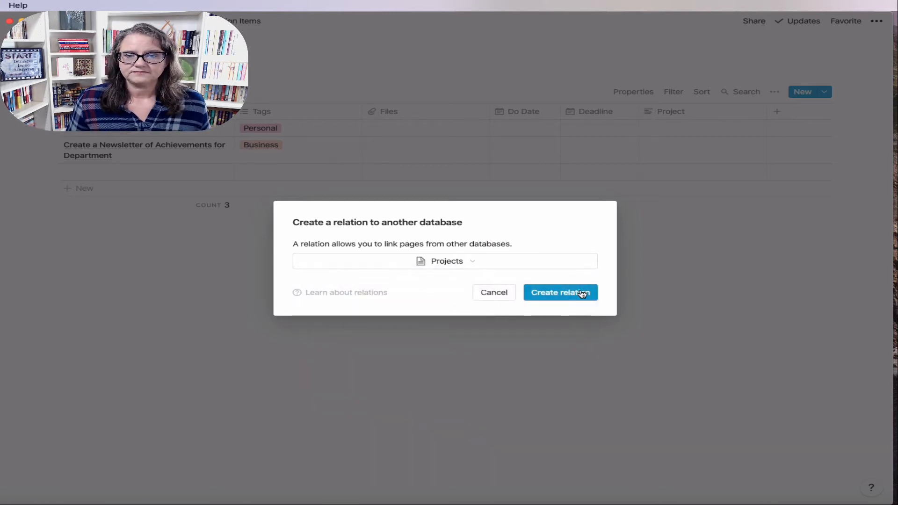
{"action": "left_click", "coordinate": [582, 293]}
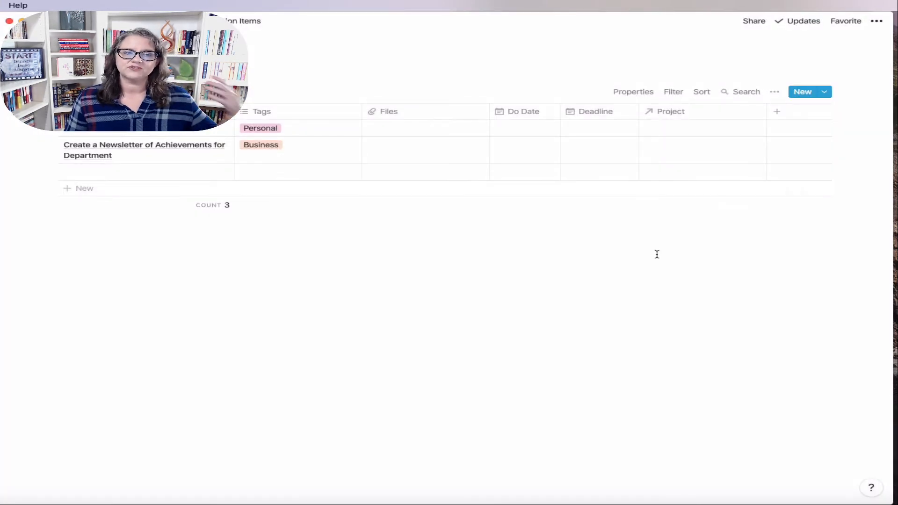
{"action": "left_click_drag", "start_coordinate": [767, 111], "coordinate": [735, 112]}
{"action": "mouse_move", "coordinate": [618, 211]}
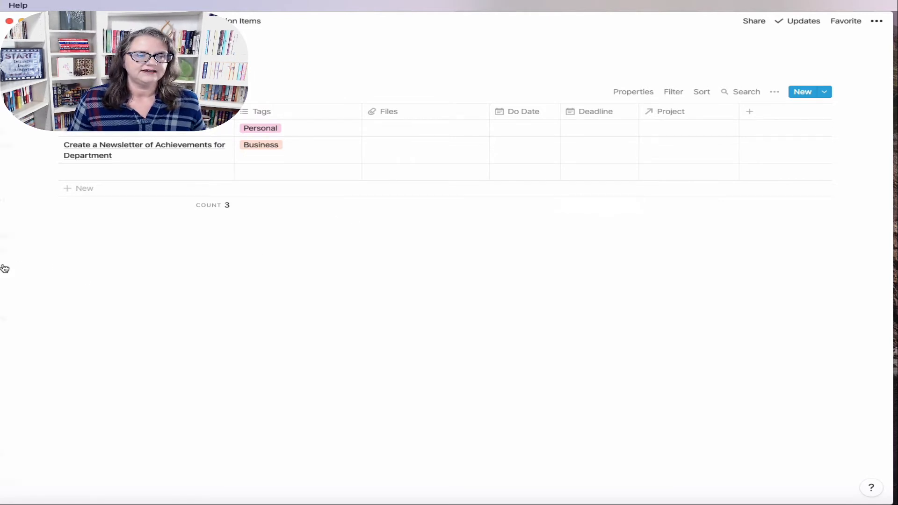
Step: Open the Weekly Planner template for editing from the Weekly Agenda Review page
{"action": "mouse_move", "coordinate": [4, 268]}
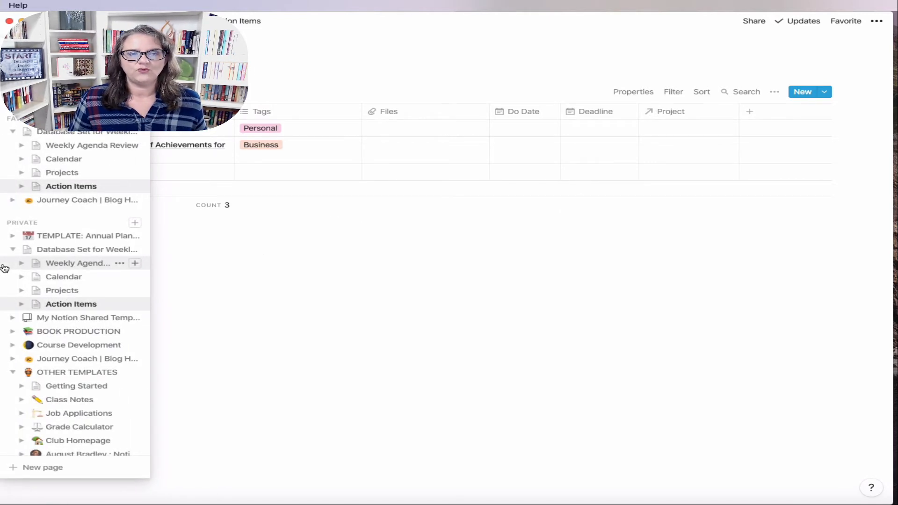
{"action": "left_click", "coordinate": [67, 265]}
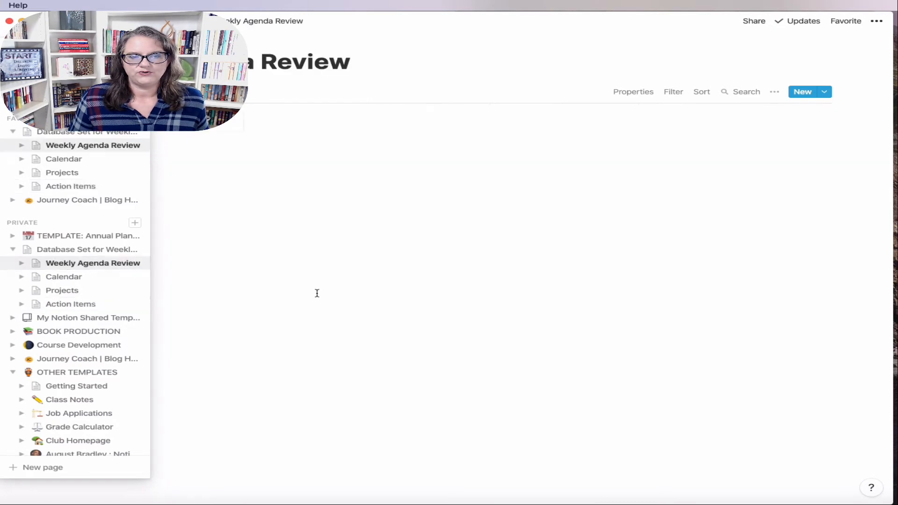
{"action": "left_click", "coordinate": [824, 91]}
{"action": "left_click", "coordinate": [873, 130]}
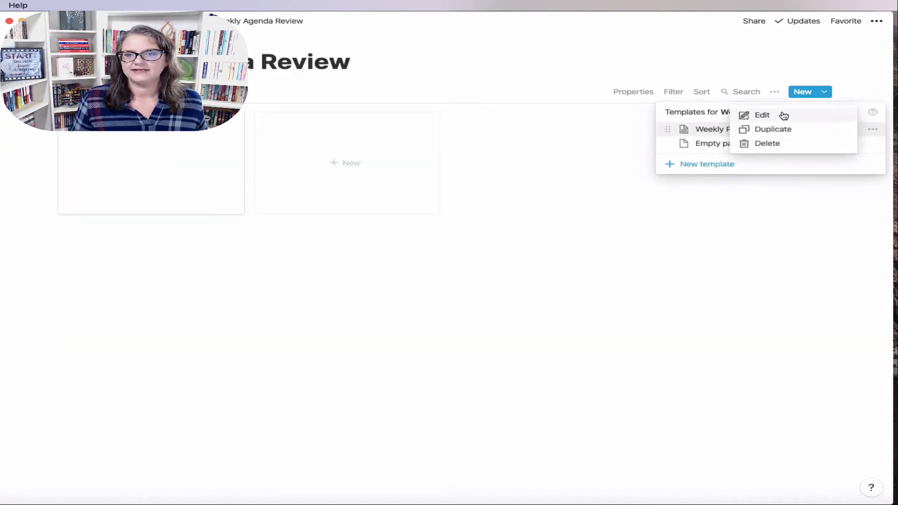
{"action": "left_click", "coordinate": [784, 115]}
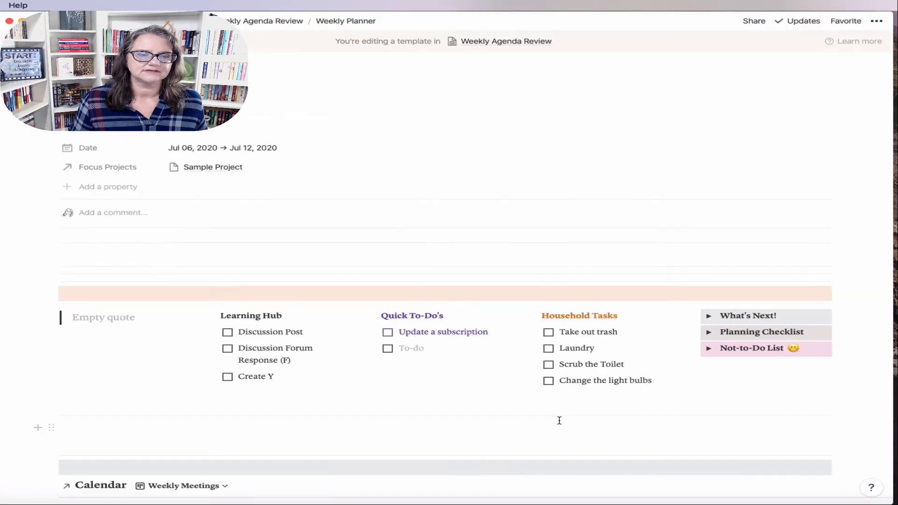
Step: Below the calendar, insert a linked database showing the Action Items database
{"action": "scroll", "coordinate": [584, 428], "scroll_direction": "down", "scroll_amount": 10}
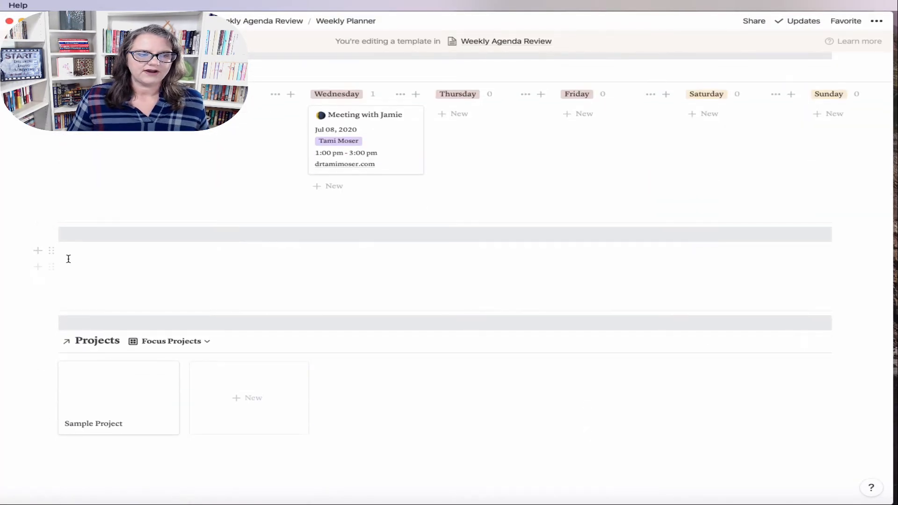
{"action": "left_click", "coordinate": [71, 264]}
{"action": "type", "text": "a"}
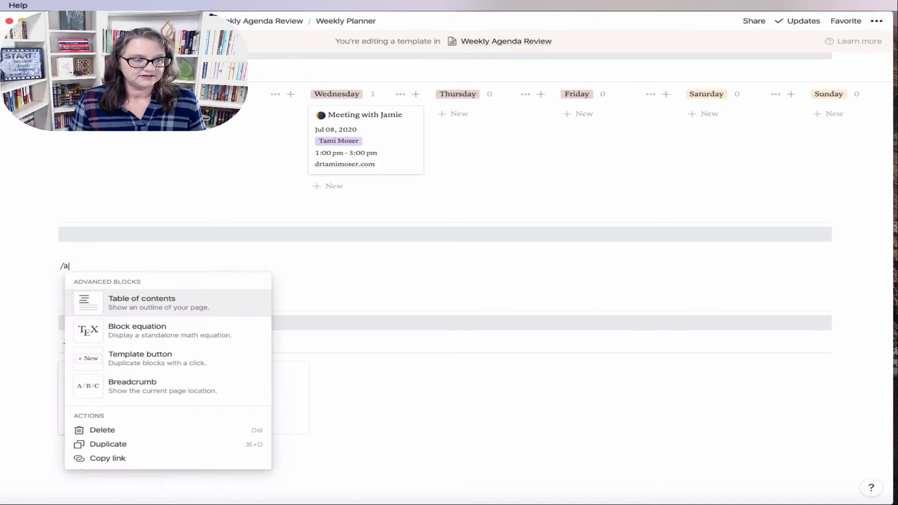
{"action": "key", "text": "BackSpace"}
{"action": "type", "text": "creat"}
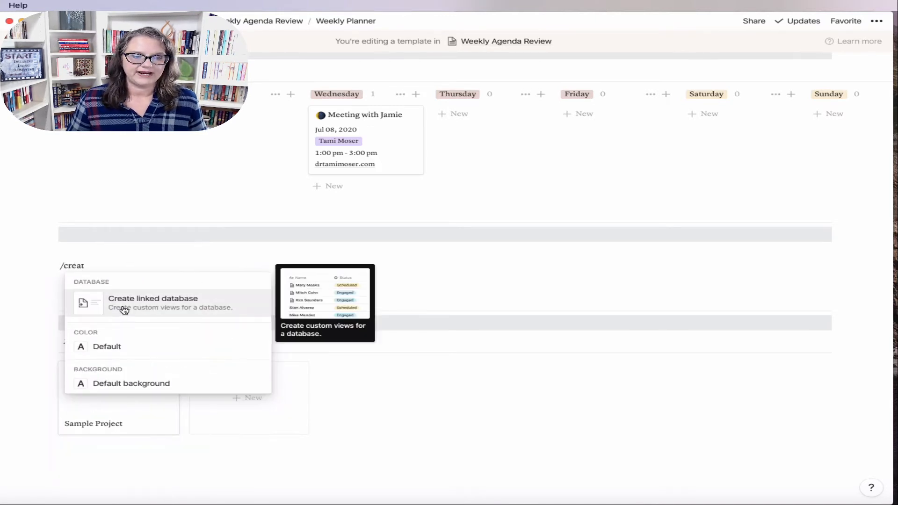
{"action": "left_click", "coordinate": [124, 310]}
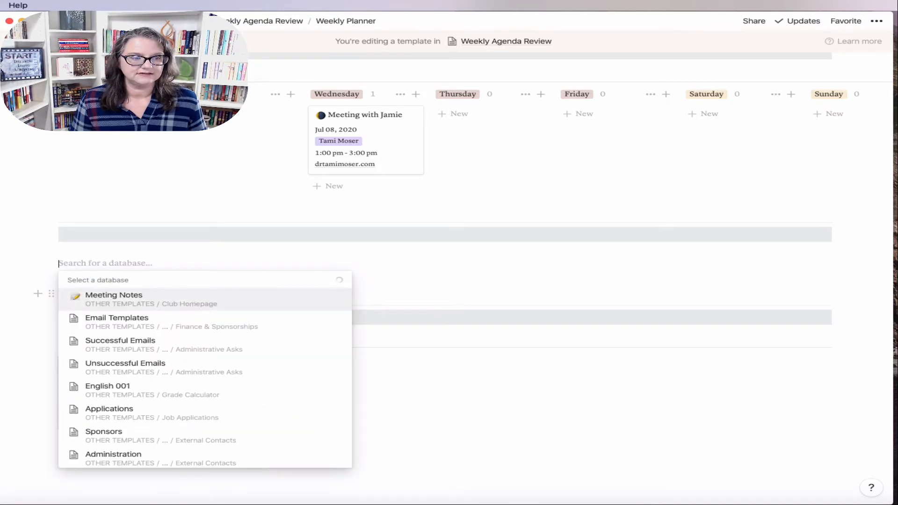
{"action": "type", "text": "action"}
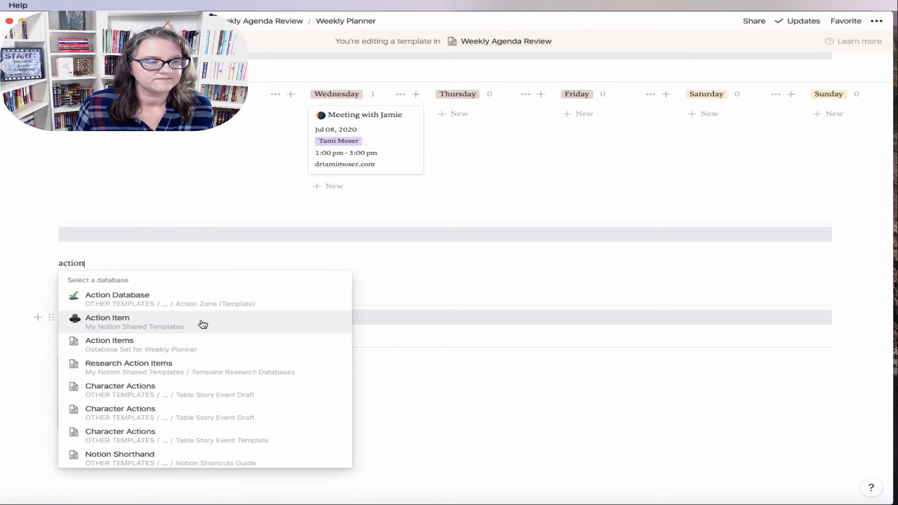
{"action": "left_click", "coordinate": [203, 350]}
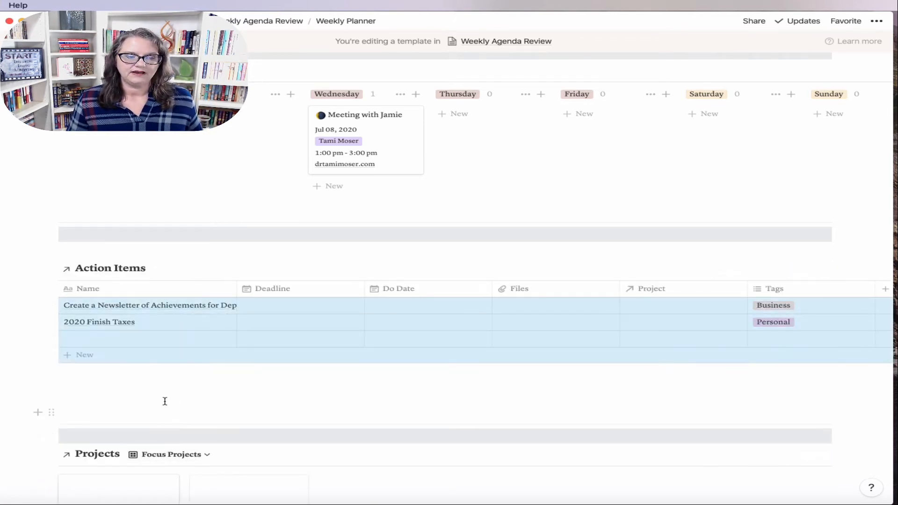
Step: In the linked table, give the newsletter a Do Date of Jul 10 and taxes Jul 31, 2020
{"action": "left_click", "coordinate": [68, 392]}
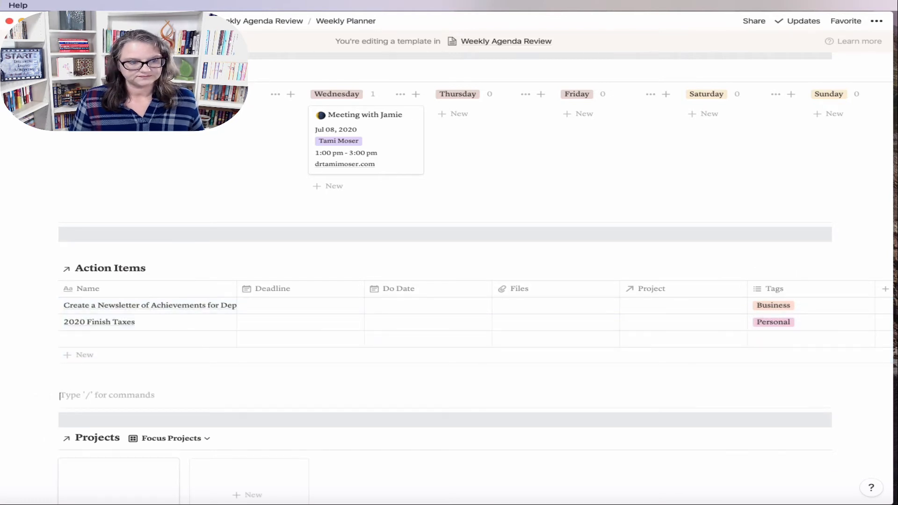
{"action": "left_click", "coordinate": [411, 310]}
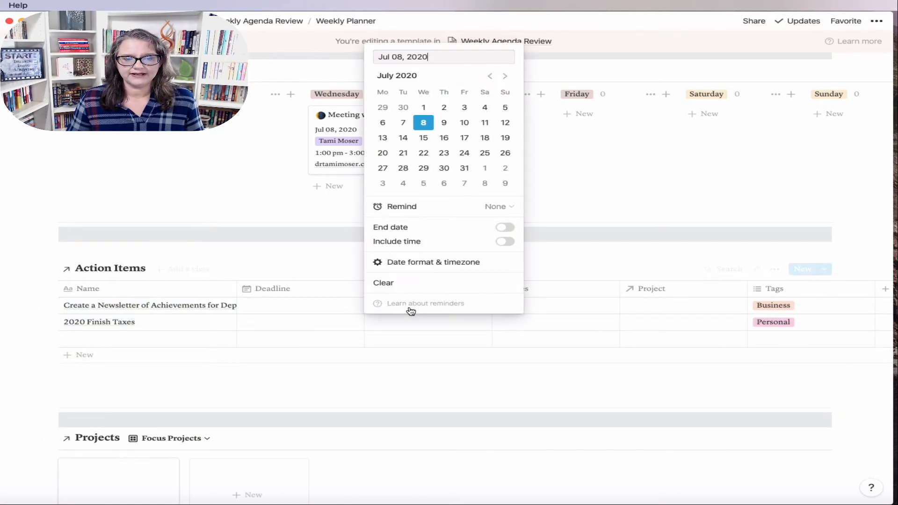
{"action": "left_click", "coordinate": [465, 123]}
{"action": "key", "text": "Escape"}
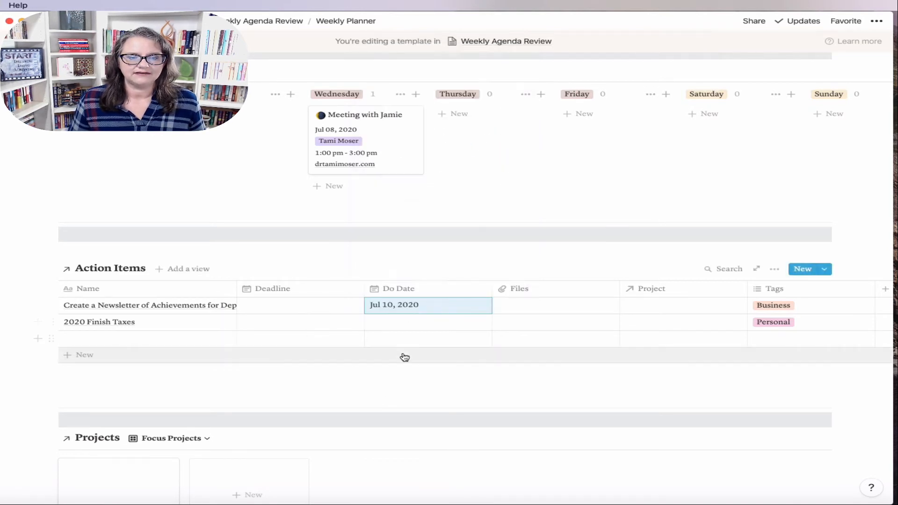
{"action": "left_click", "coordinate": [399, 324]}
{"action": "left_click", "coordinate": [464, 185]}
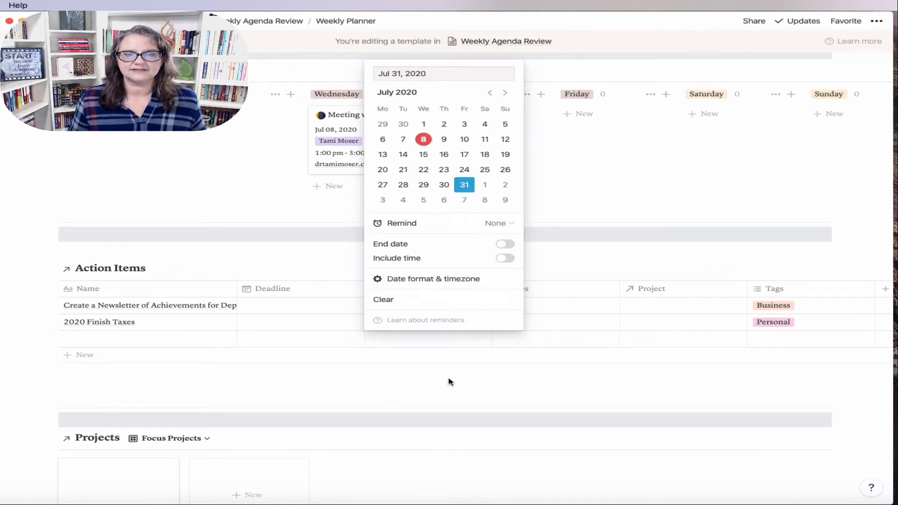
{"action": "key", "text": "Escape"}
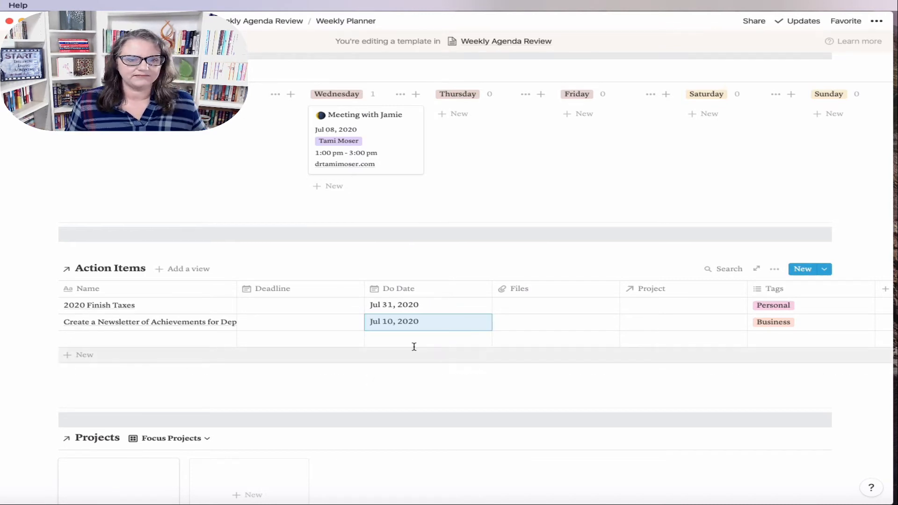
{"action": "mouse_move", "coordinate": [314, 368]}
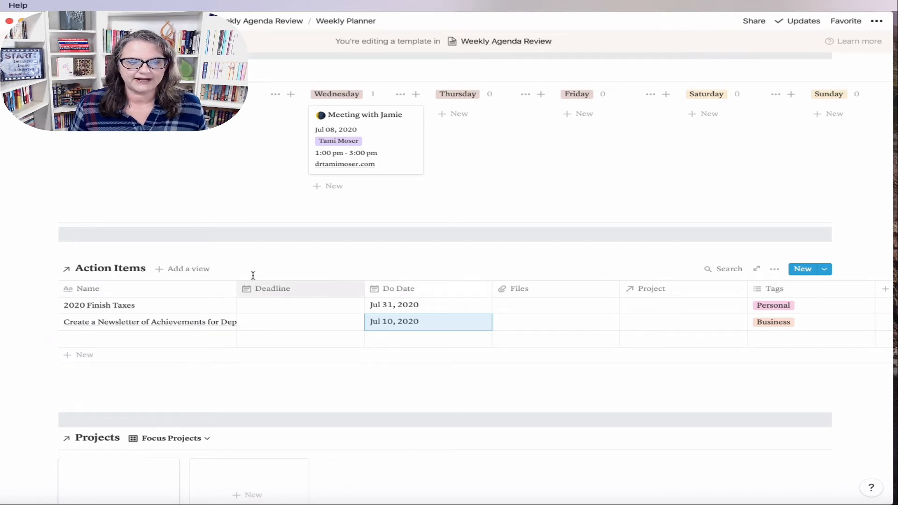
Step: Add a Board view of the linked Action Items named 'Tag'
{"action": "left_click", "coordinate": [201, 270]}
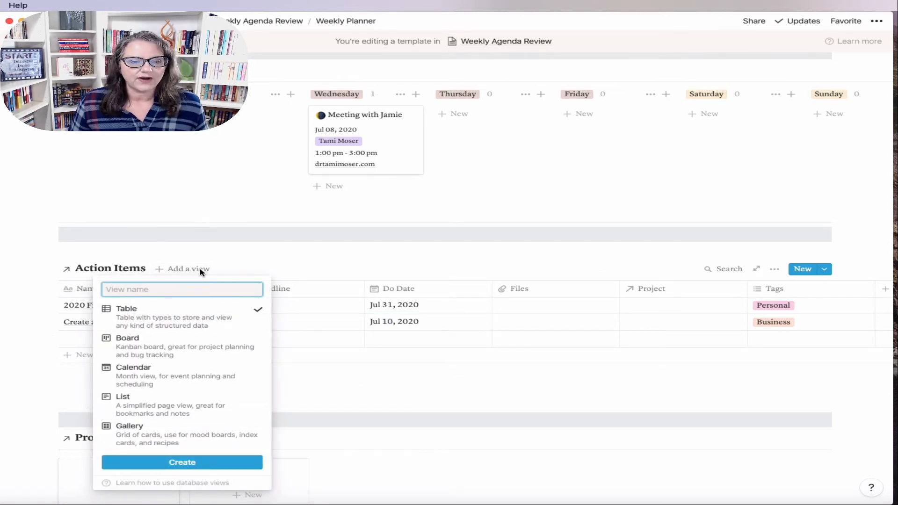
{"action": "mouse_move", "coordinate": [145, 350]}
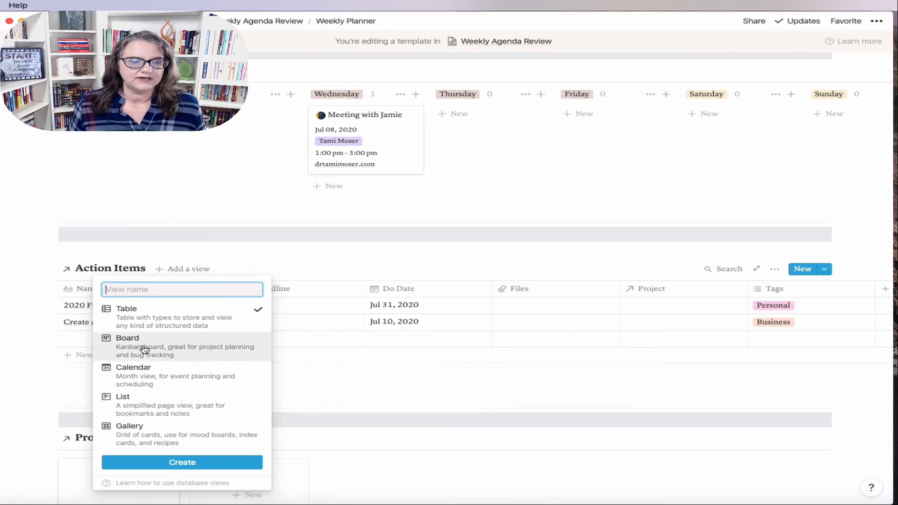
{"action": "left_click", "coordinate": [140, 347]}
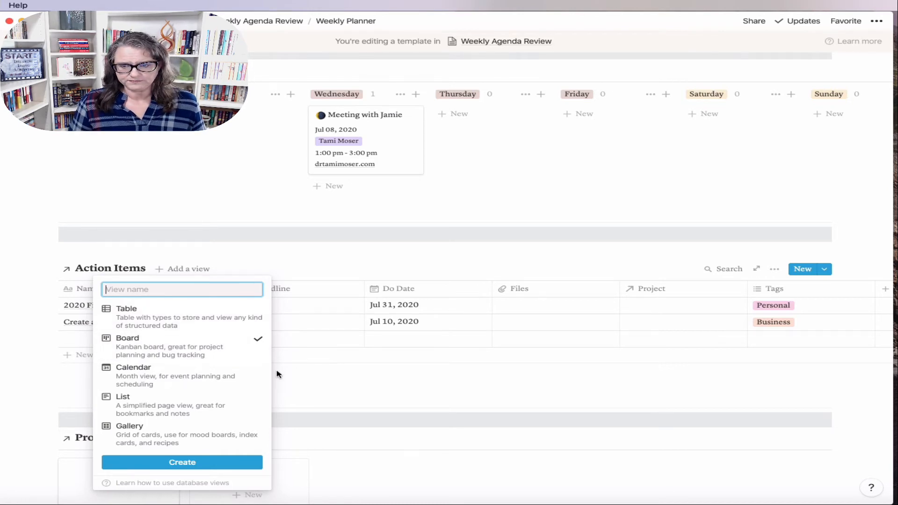
{"action": "type", "text": "Tag"}
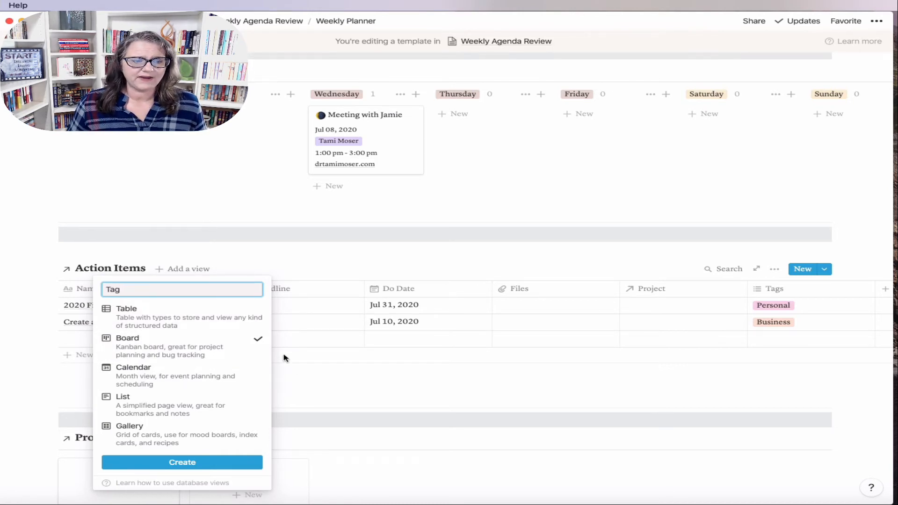
{"action": "mouse_move", "coordinate": [183, 359]}
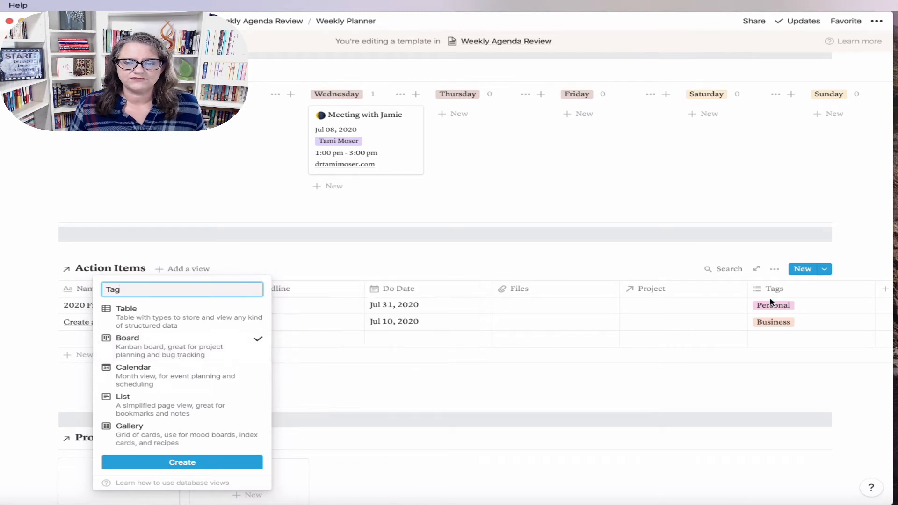
{"action": "left_click", "coordinate": [213, 463]}
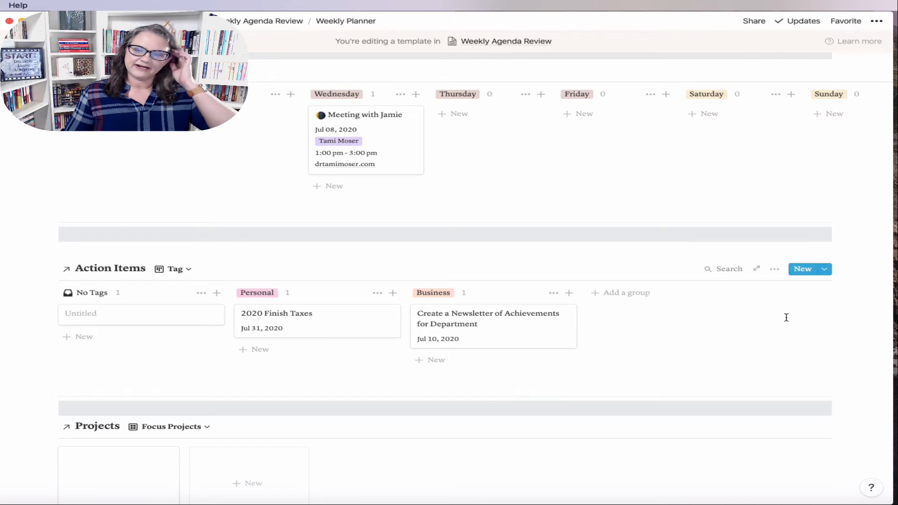
Step: Filter the Tag board to Do Date is on or before Jul 12, 2020
{"action": "left_click", "coordinate": [769, 272]}
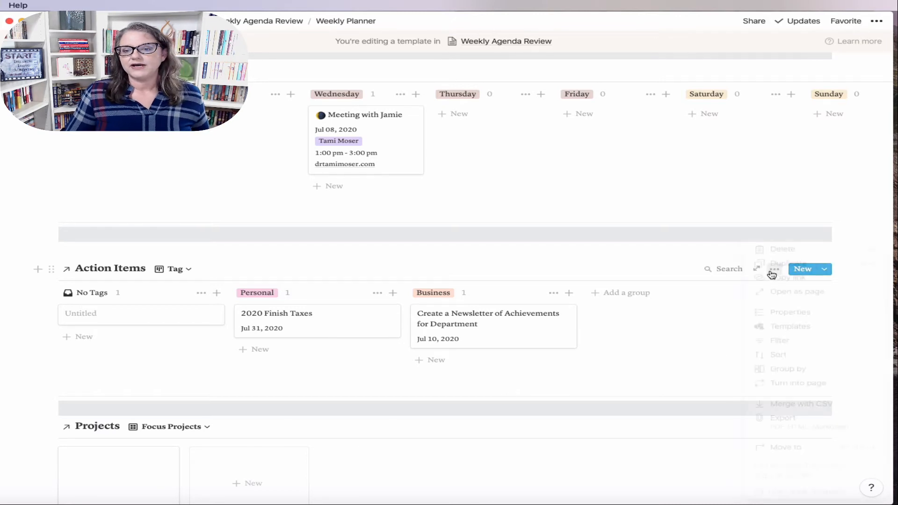
{"action": "left_click", "coordinate": [780, 341]}
{"action": "left_click", "coordinate": [581, 365]}
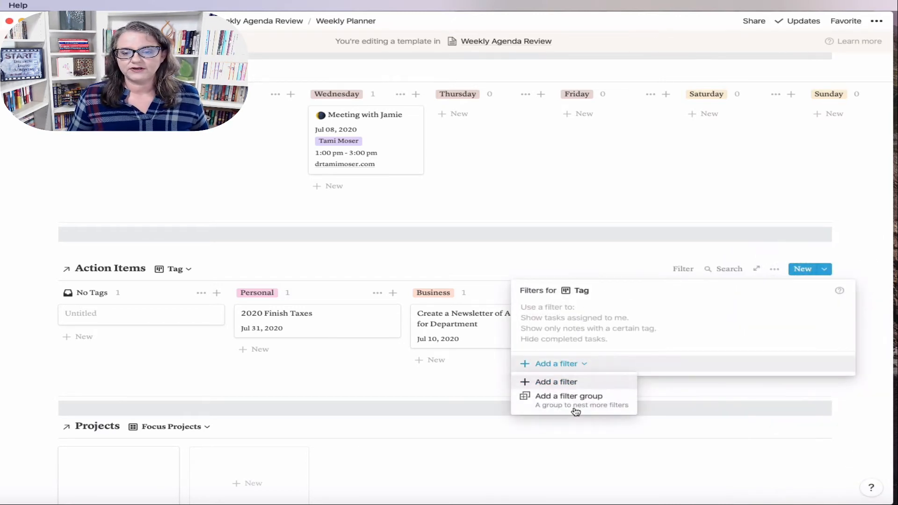
{"action": "left_click", "coordinate": [573, 396]}
{"action": "left_click", "coordinate": [602, 313]}
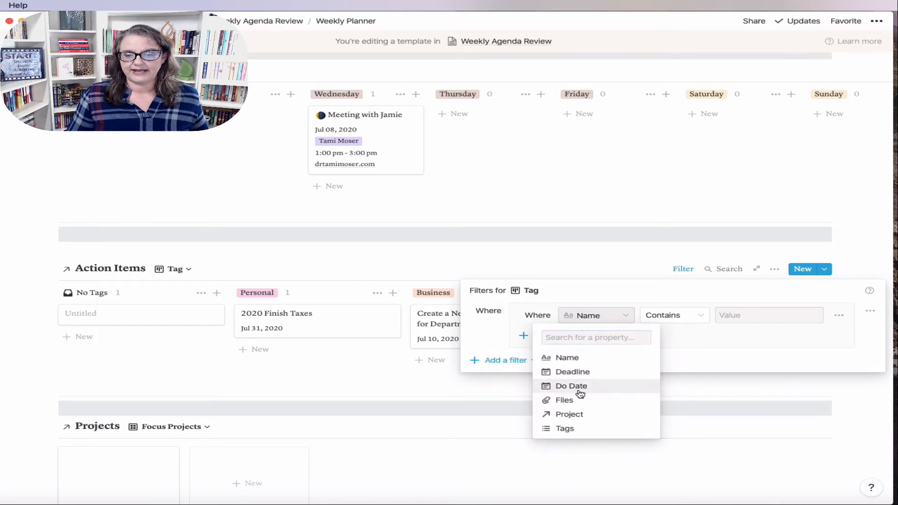
{"action": "left_click", "coordinate": [580, 394]}
{"action": "left_click", "coordinate": [637, 318]}
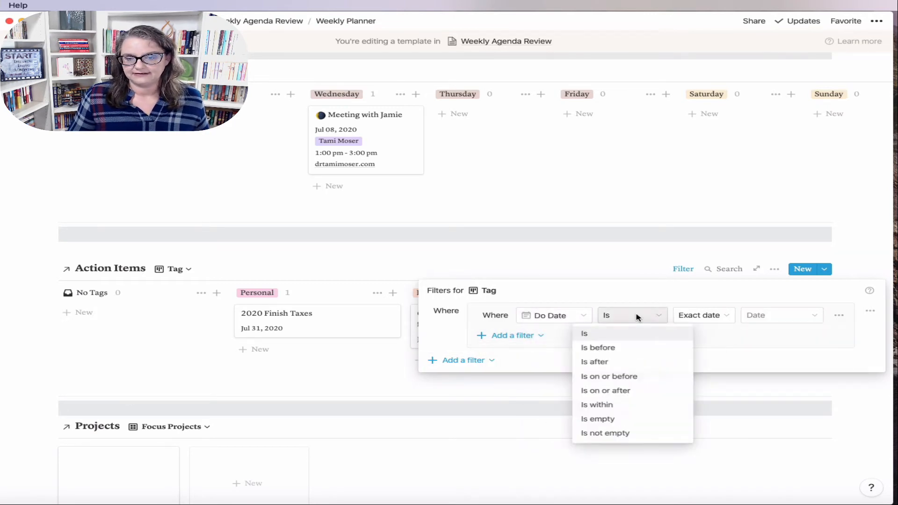
{"action": "left_click", "coordinate": [619, 376]}
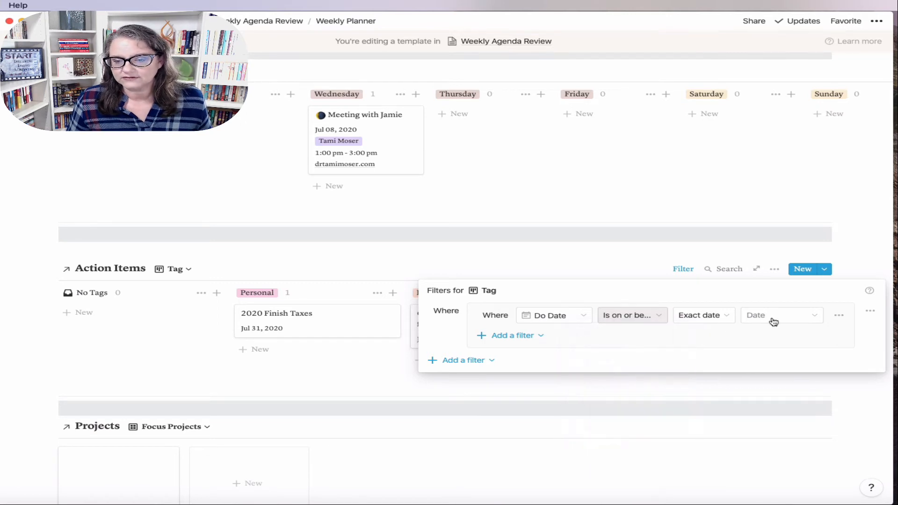
{"action": "left_click", "coordinate": [800, 321]}
{"action": "left_click", "coordinate": [843, 385]}
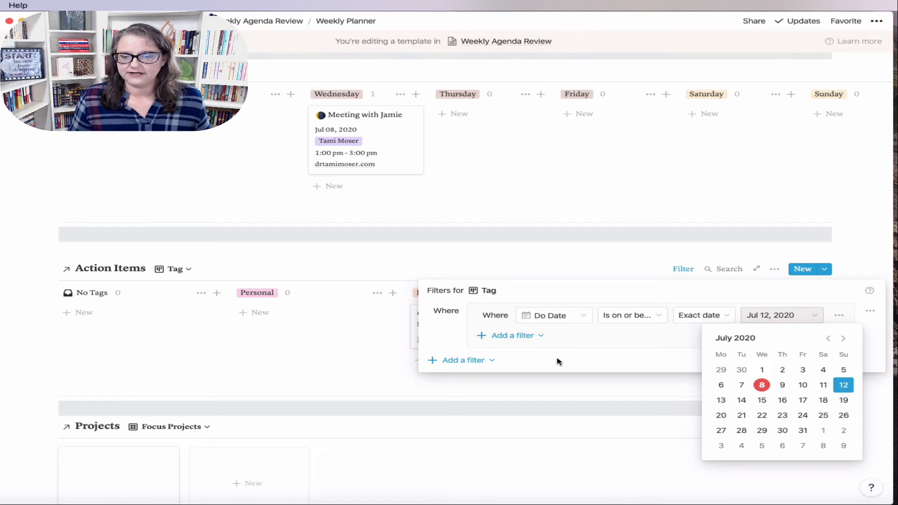
{"action": "left_click", "coordinate": [515, 336]}
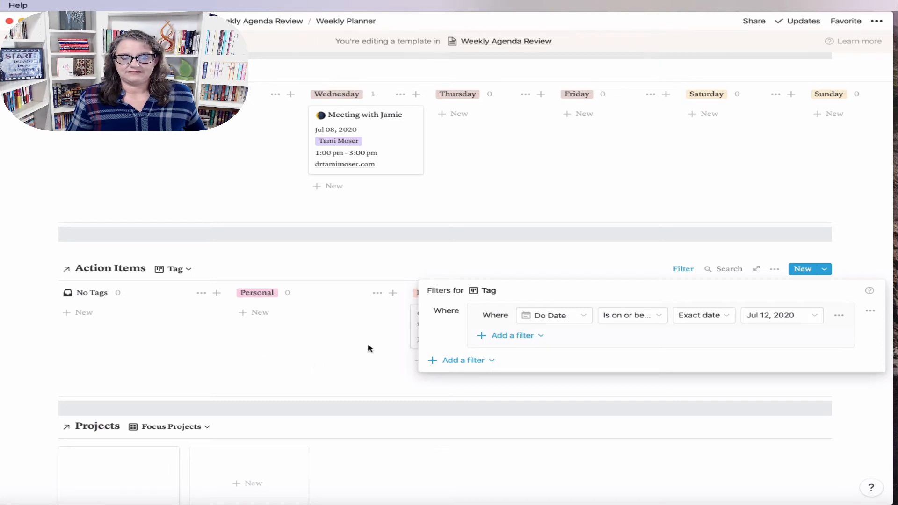
Step: Add a second filter condition joined with And, close the filters, and open the newsletter card
{"action": "left_click", "coordinate": [506, 338]}
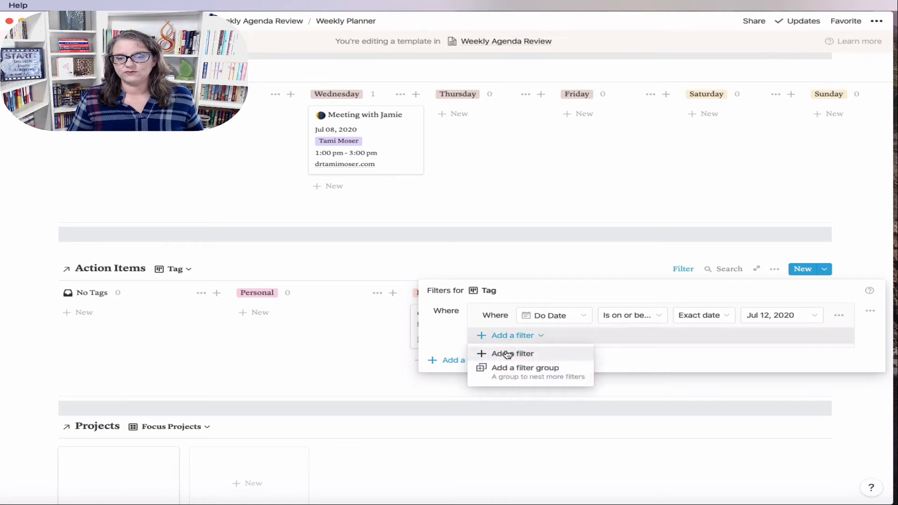
{"action": "left_click", "coordinate": [504, 354]}
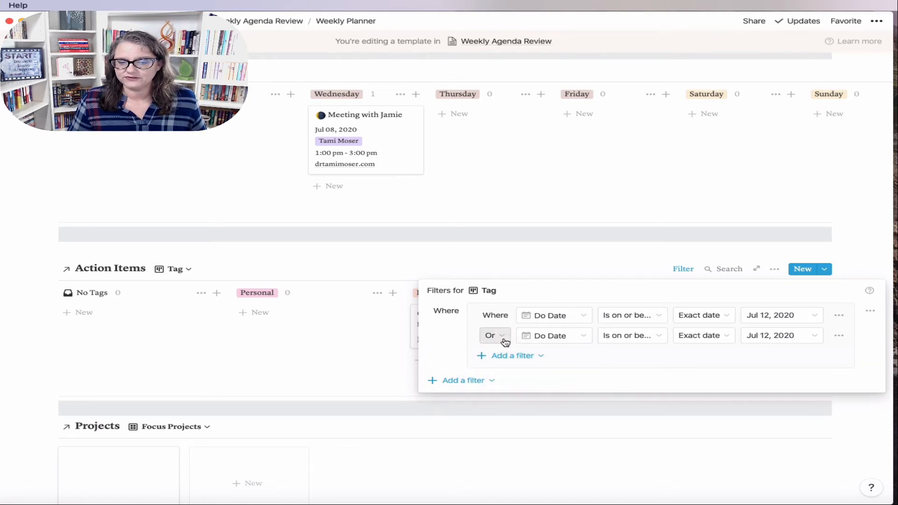
{"action": "left_click", "coordinate": [496, 337]}
{"action": "left_click", "coordinate": [491, 353]}
{"action": "left_click", "coordinate": [584, 341]}
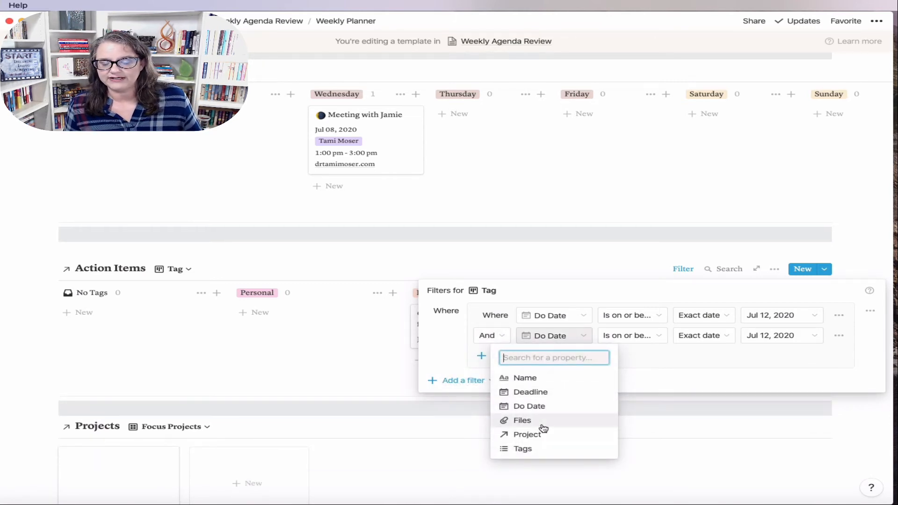
{"action": "left_click", "coordinate": [345, 361]}
{"action": "left_click", "coordinate": [345, 359]}
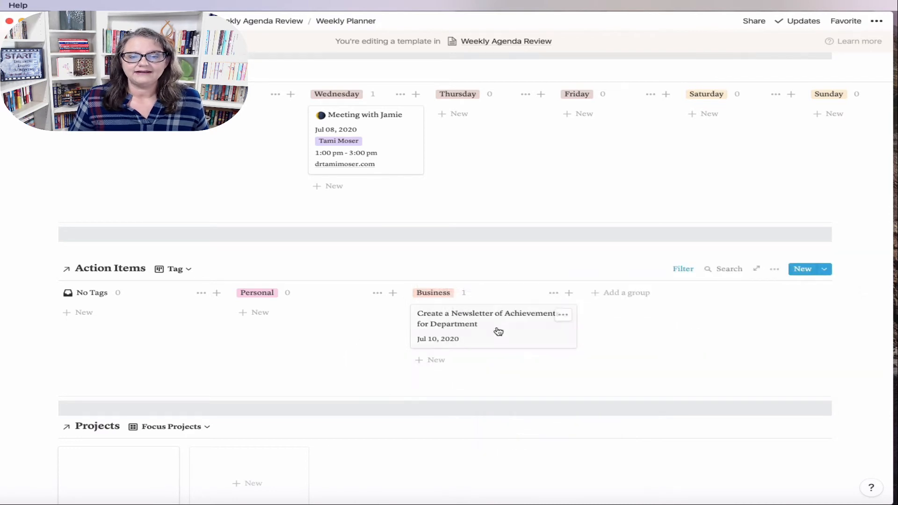
{"action": "left_click", "coordinate": [498, 331]}
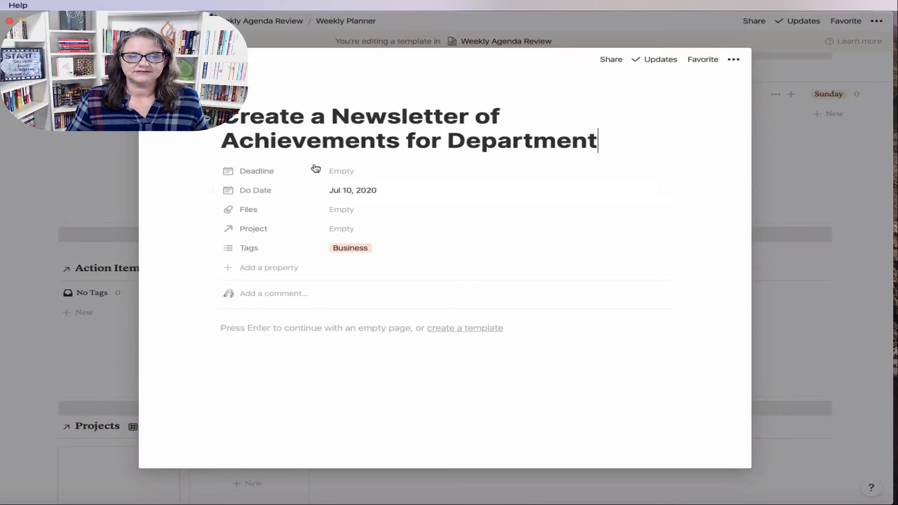
Step: Add a Done checkbox property to the newsletter task and order it Done, Do Date, Deadline
{"action": "left_click", "coordinate": [261, 267]}
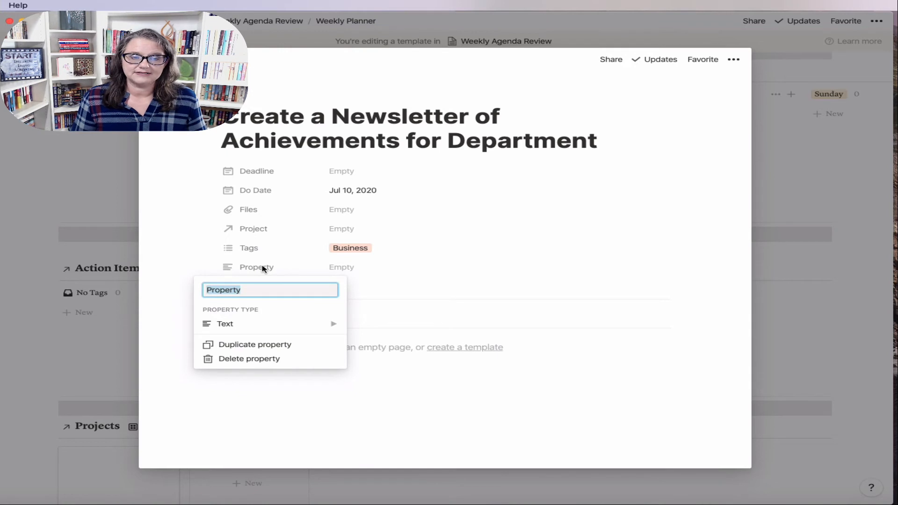
{"action": "type", "text": "Done"}
{"action": "left_click", "coordinate": [282, 331]}
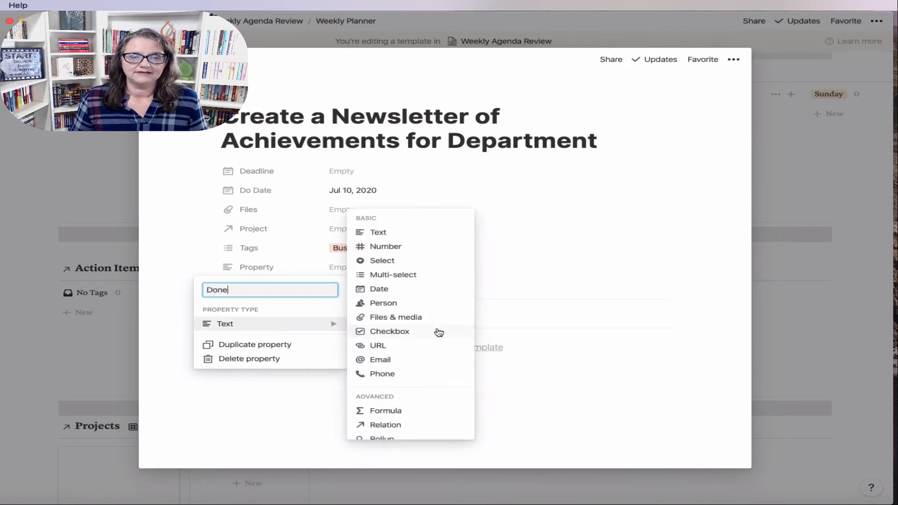
{"action": "left_click", "coordinate": [399, 332]}
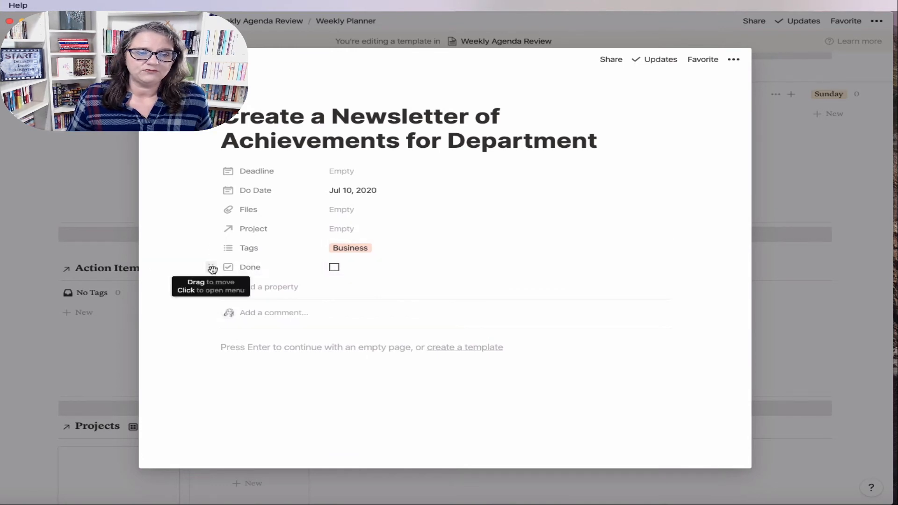
{"action": "left_click_drag", "start_coordinate": [211, 267], "coordinate": [221, 172]}
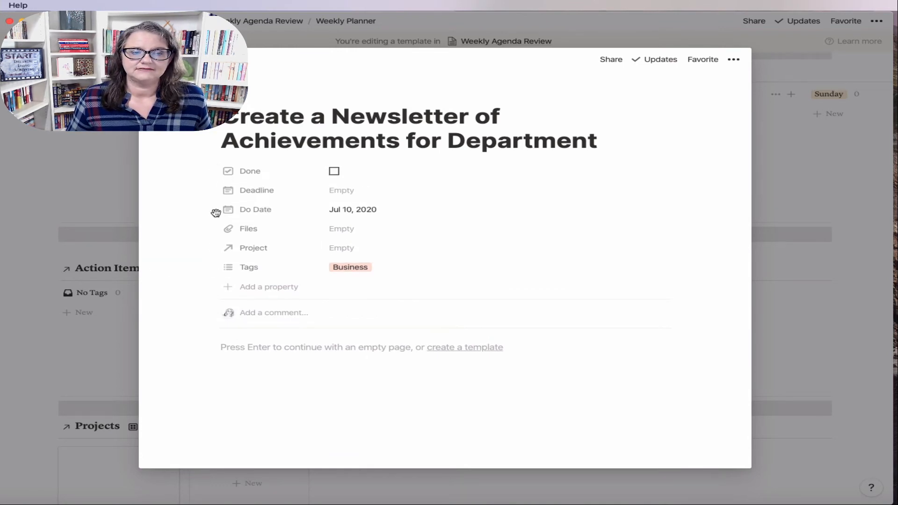
{"action": "left_click_drag", "start_coordinate": [213, 213], "coordinate": [214, 192]}
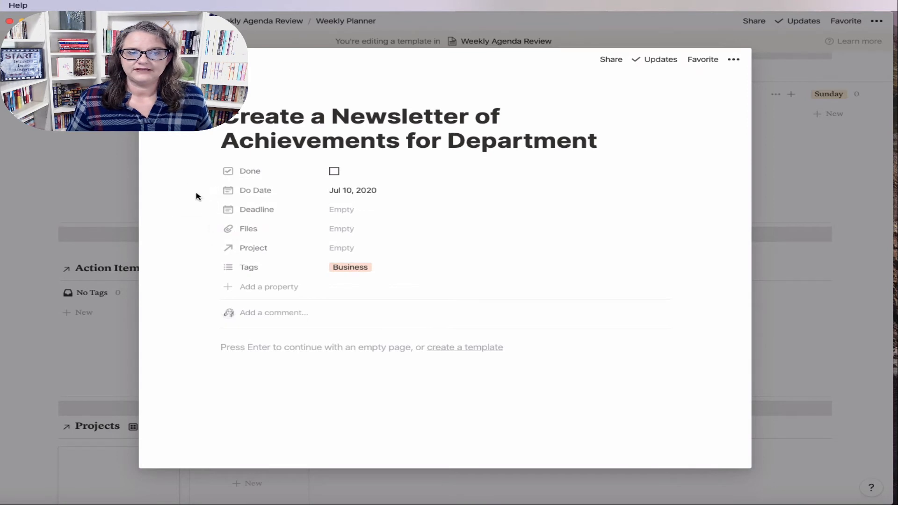
{"action": "left_click", "coordinate": [834, 344]}
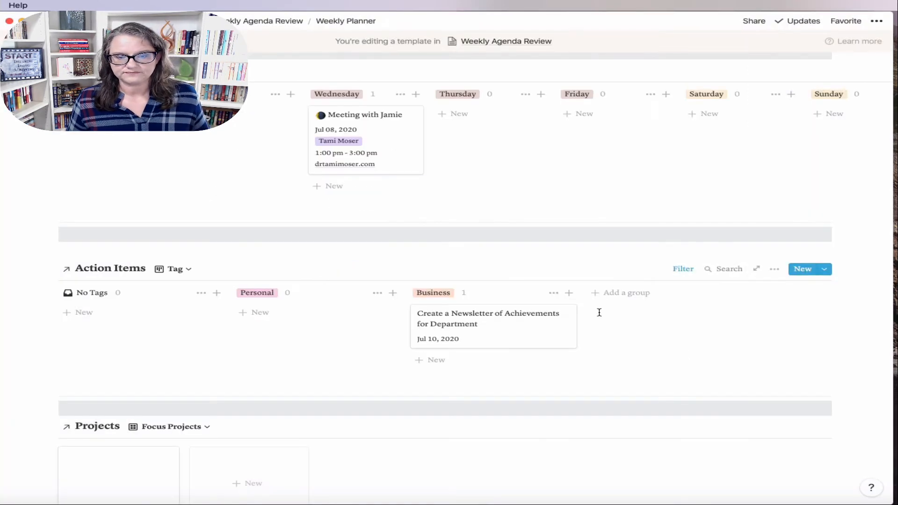
Step: Change the filter's second condition to Done is unchecked
{"action": "left_click", "coordinate": [678, 270]}
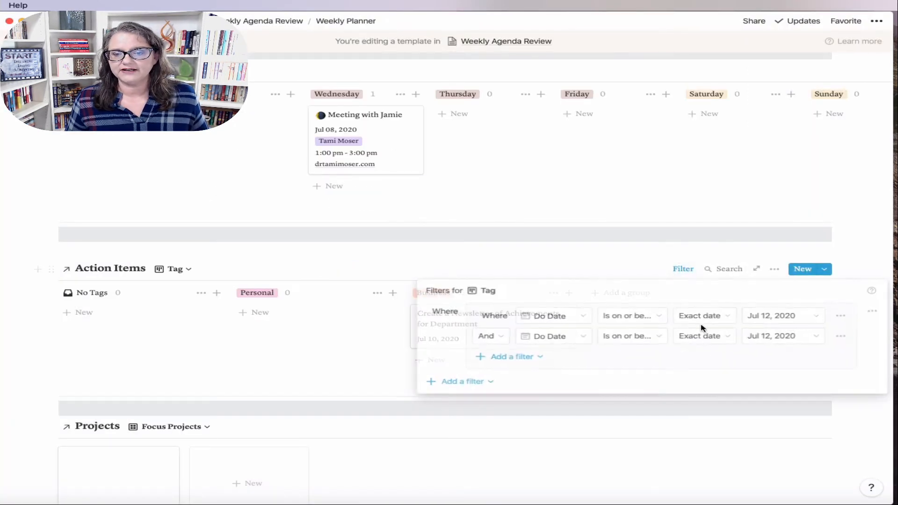
{"action": "left_click", "coordinate": [563, 336]}
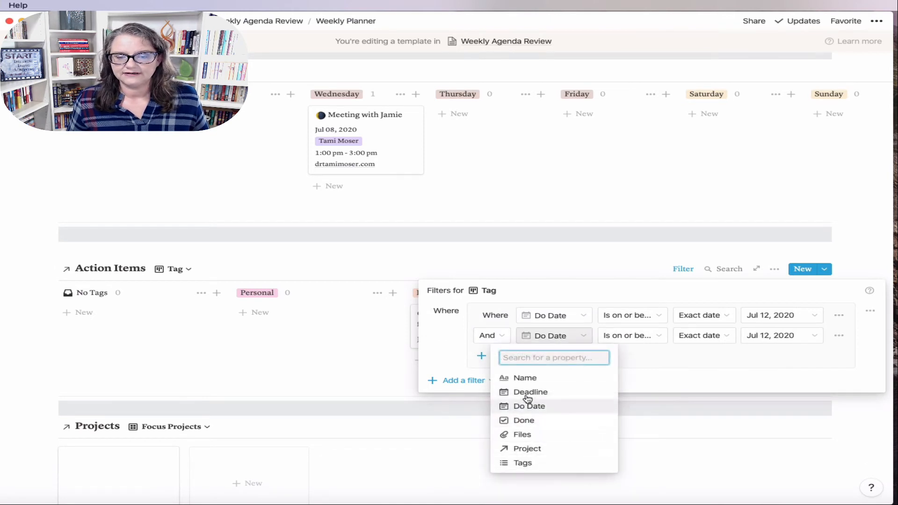
{"action": "left_click", "coordinate": [525, 420]}
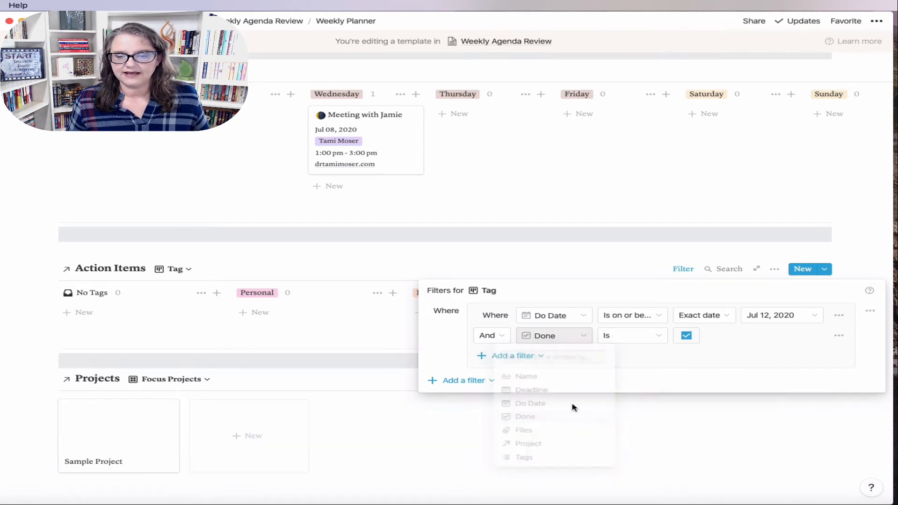
{"action": "left_click", "coordinate": [686, 337]}
{"action": "left_click", "coordinate": [279, 352]}
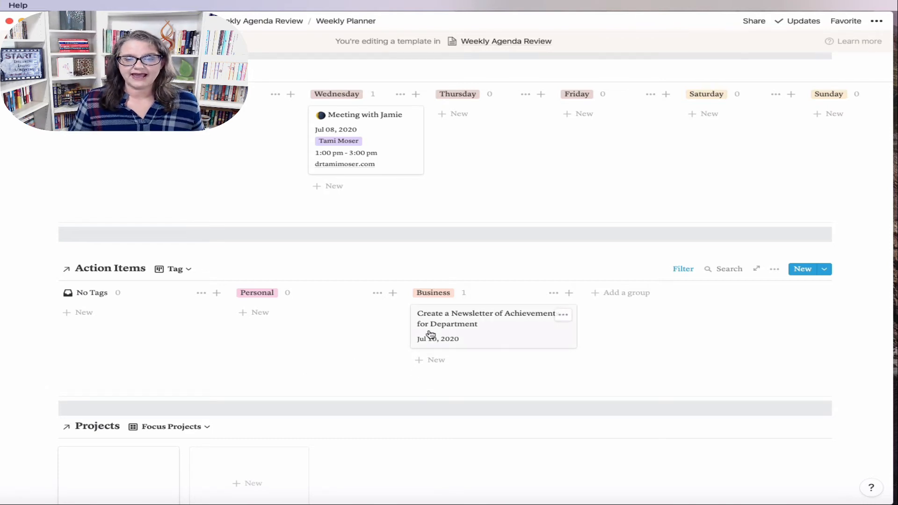
Step: Show the Done checkbox on board cards and tick the newsletter card as done
{"action": "left_click", "coordinate": [774, 268]}
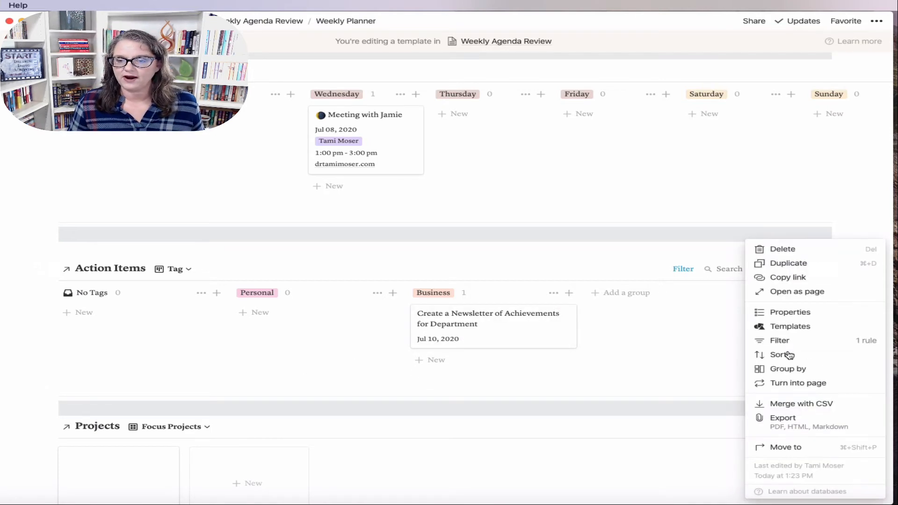
{"action": "left_click", "coordinate": [778, 313]}
{"action": "left_click", "coordinate": [751, 415]}
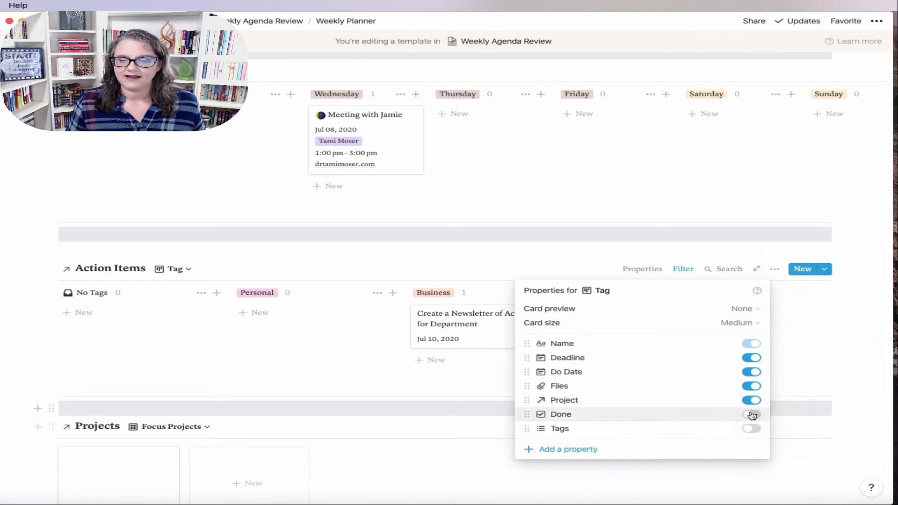
{"action": "left_click", "coordinate": [385, 416]}
{"action": "left_click", "coordinate": [421, 350]}
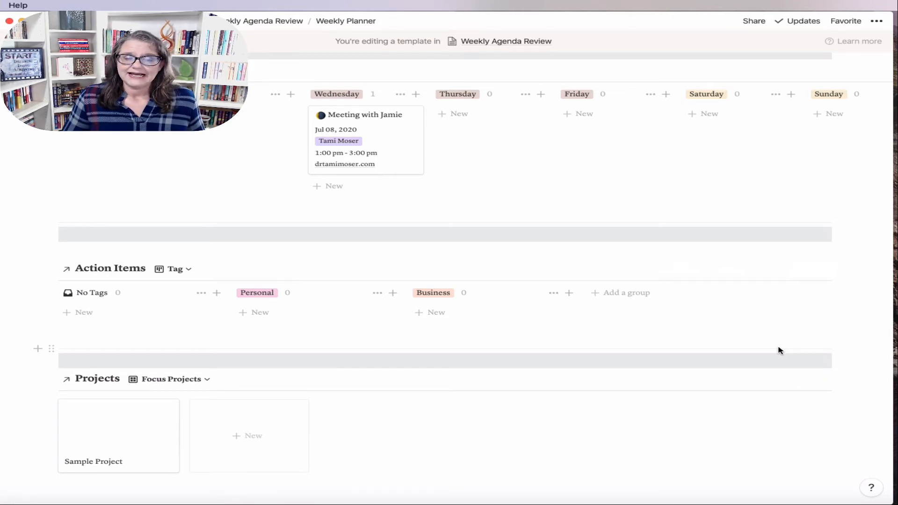
{"action": "mouse_move", "coordinate": [686, 272]}
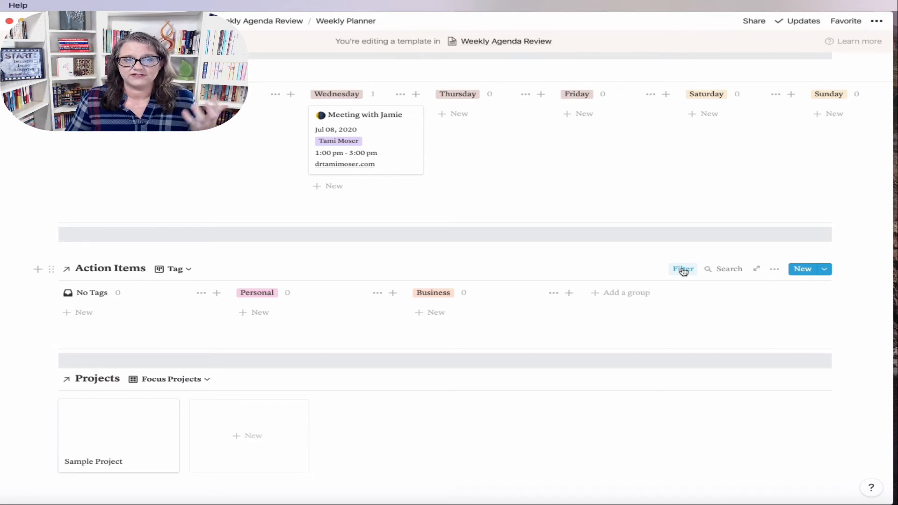
Step: Move the first filter condition's date to Jul 05, 2020
{"action": "left_click", "coordinate": [684, 271]}
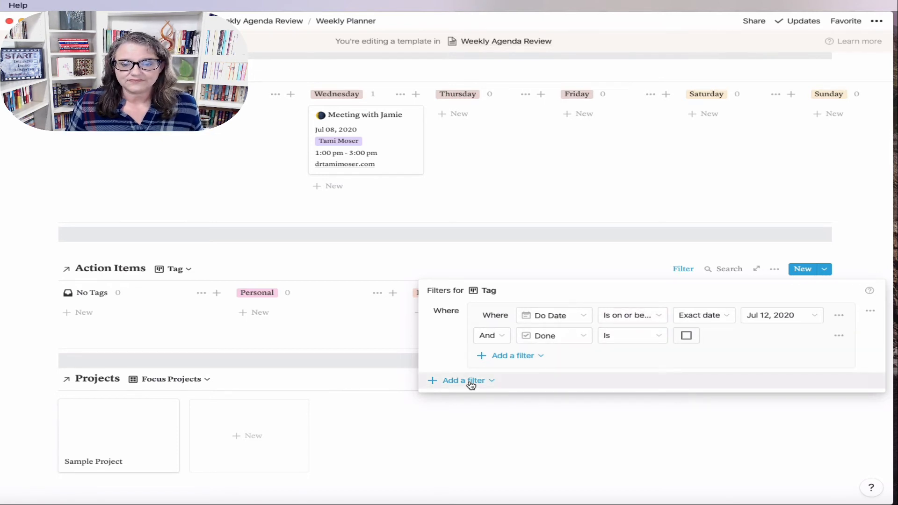
{"action": "left_click", "coordinate": [471, 380]}
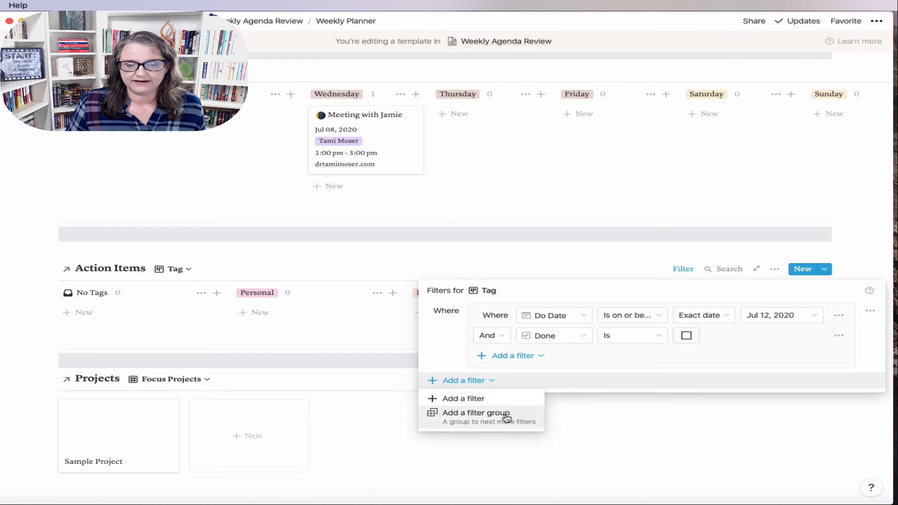
{"action": "left_click", "coordinate": [801, 318]}
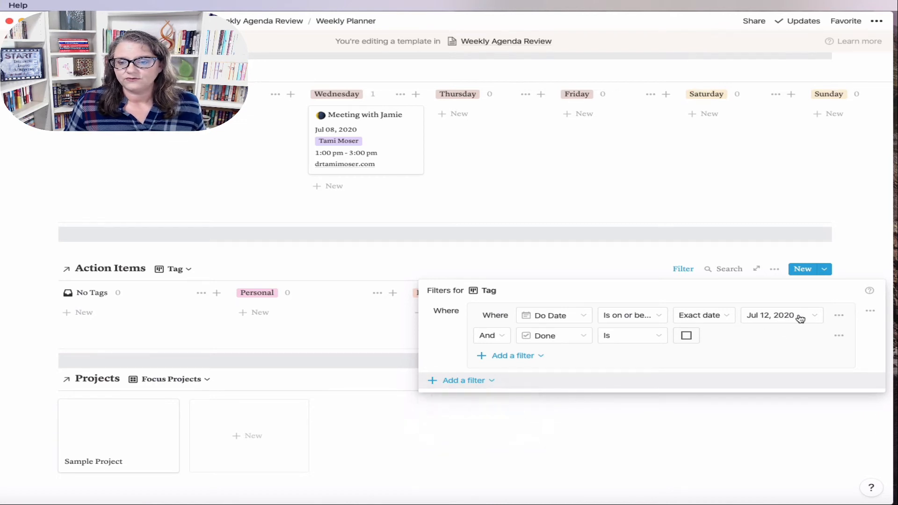
{"action": "left_click", "coordinate": [805, 319]}
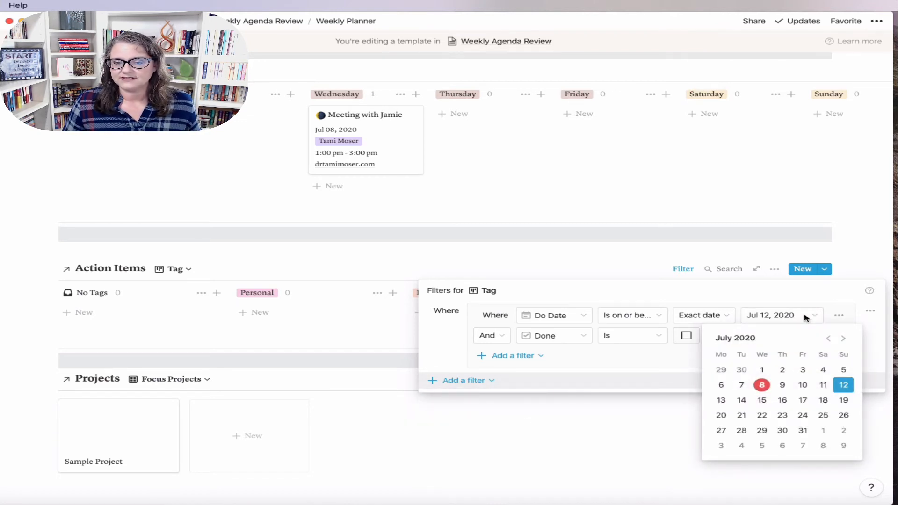
{"action": "left_click", "coordinate": [843, 369]}
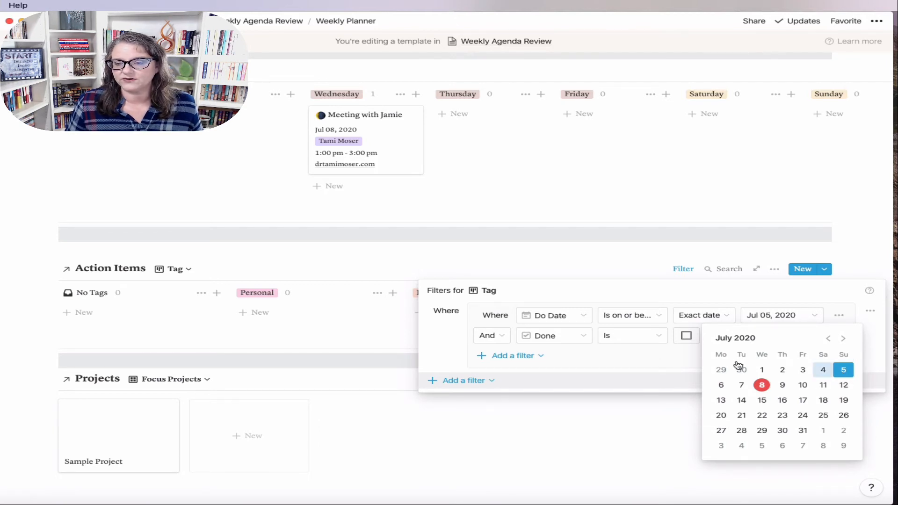
{"action": "left_click", "coordinate": [627, 330]}
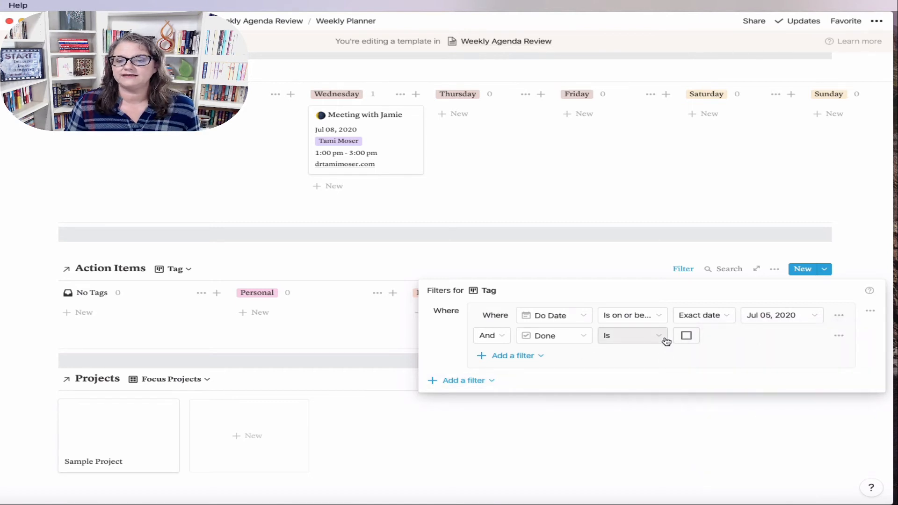
Step: Add a nested Or filter group with Do Date is on or after Jul 6, 2020
{"action": "left_click", "coordinate": [476, 380]}
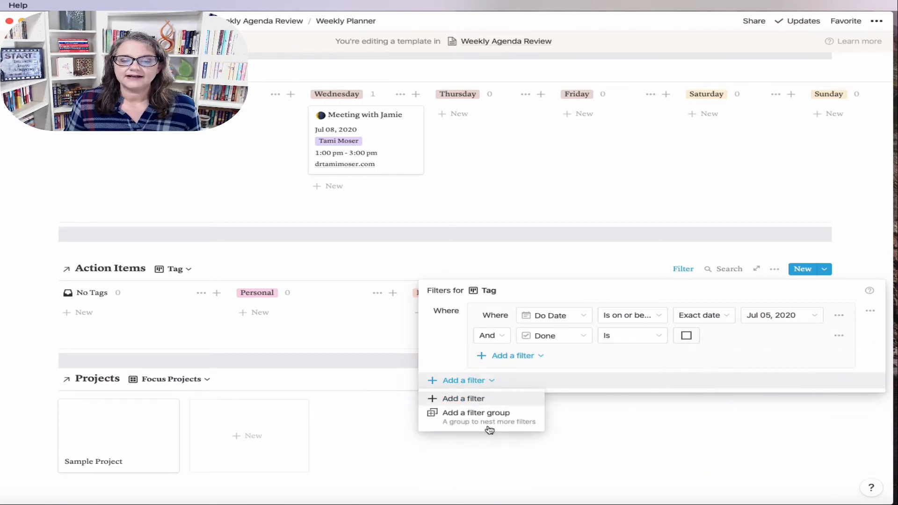
{"action": "left_click", "coordinate": [486, 422]}
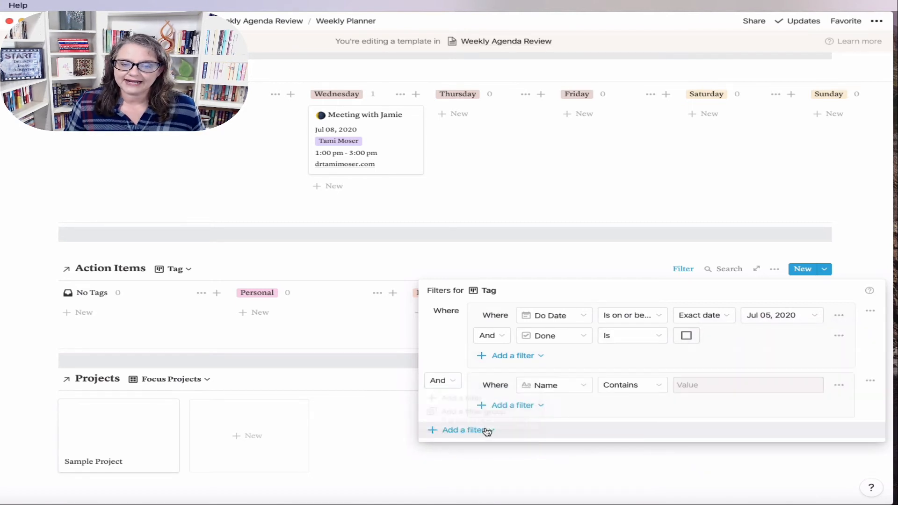
{"action": "left_click", "coordinate": [439, 380]}
{"action": "left_click", "coordinate": [430, 434]}
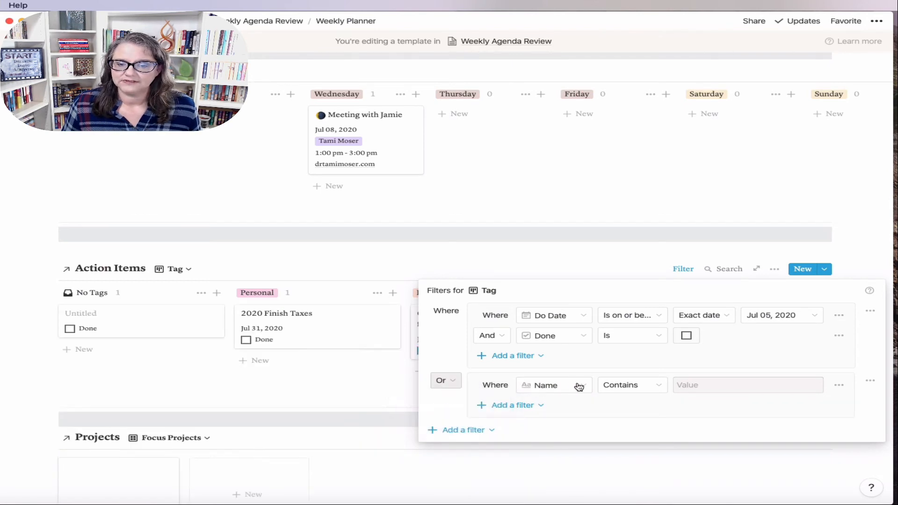
{"action": "left_click", "coordinate": [577, 385]}
{"action": "left_click", "coordinate": [568, 316]}
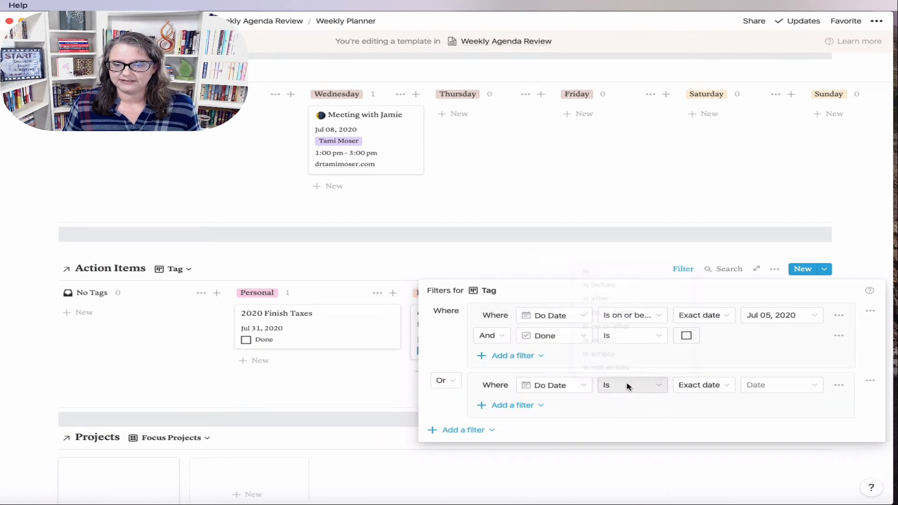
{"action": "left_click", "coordinate": [627, 384]}
{"action": "left_click", "coordinate": [634, 324]}
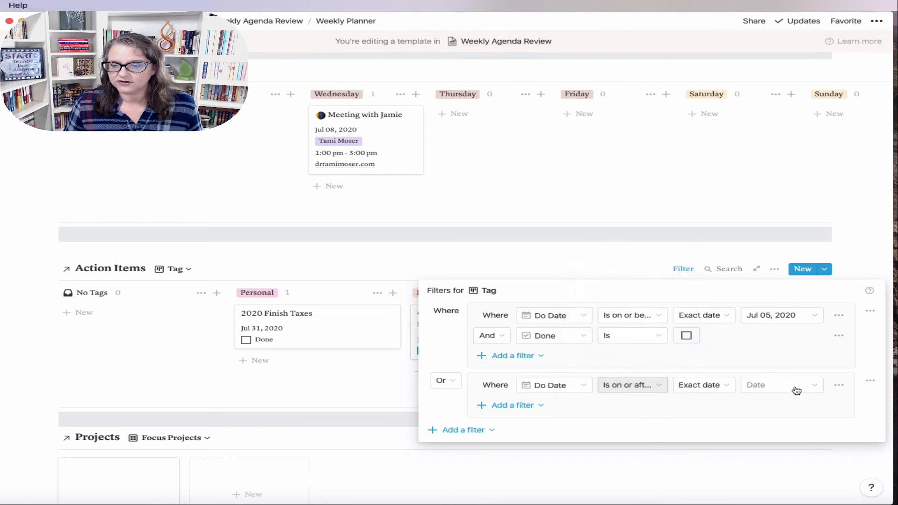
{"action": "left_click", "coordinate": [794, 388]}
{"action": "left_click", "coordinate": [721, 301]}
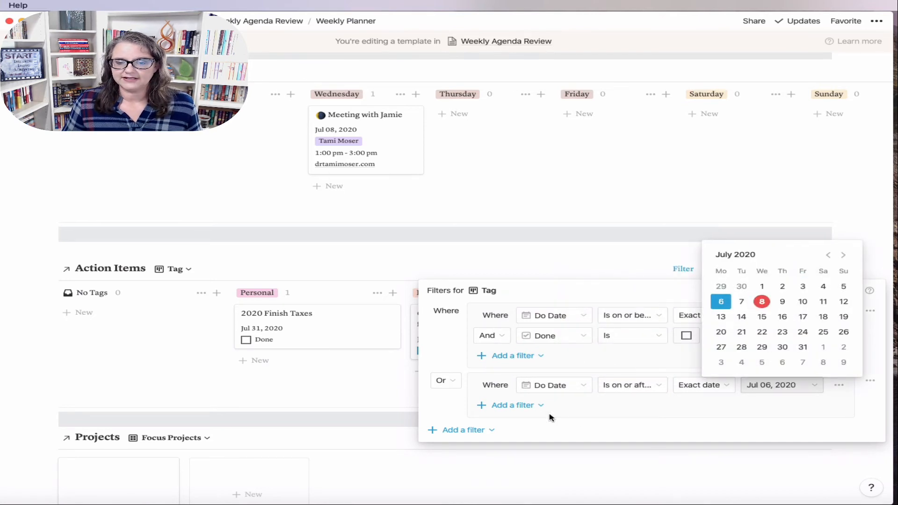
{"action": "left_click", "coordinate": [529, 405]}
Step: Add an And condition to that group: Do Date is on or before Jul 12, 2020
{"action": "left_click", "coordinate": [530, 405]}
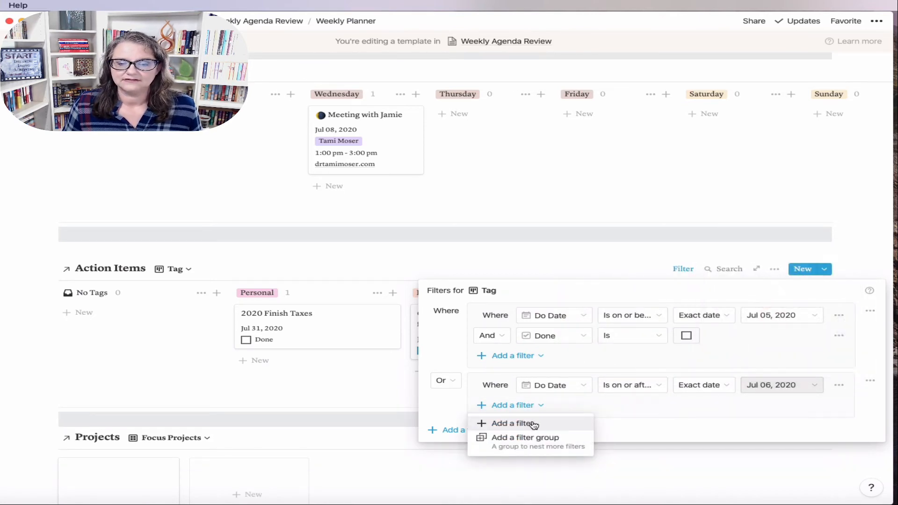
{"action": "left_click", "coordinate": [527, 423]}
{"action": "left_click", "coordinate": [493, 412]}
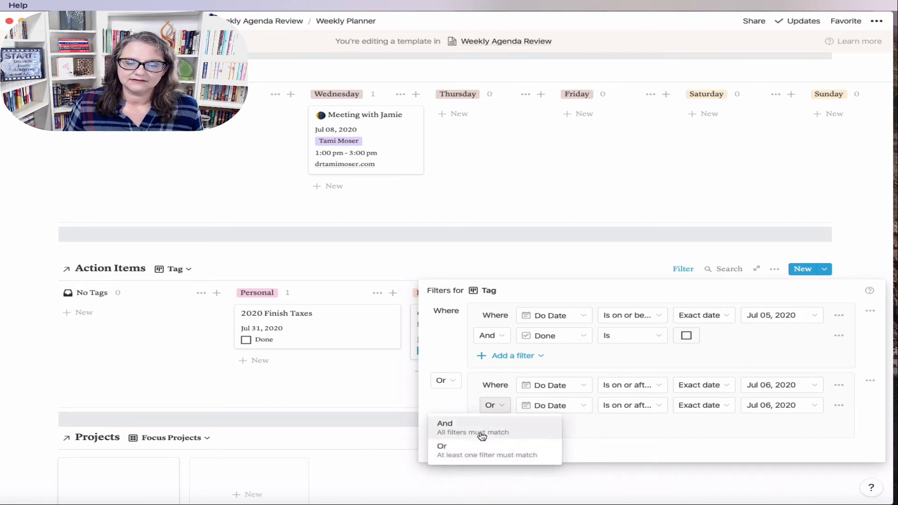
{"action": "left_click", "coordinate": [479, 430]}
{"action": "left_click", "coordinate": [571, 405]}
{"action": "left_click", "coordinate": [652, 406]}
{"action": "left_click", "coordinate": [651, 406]}
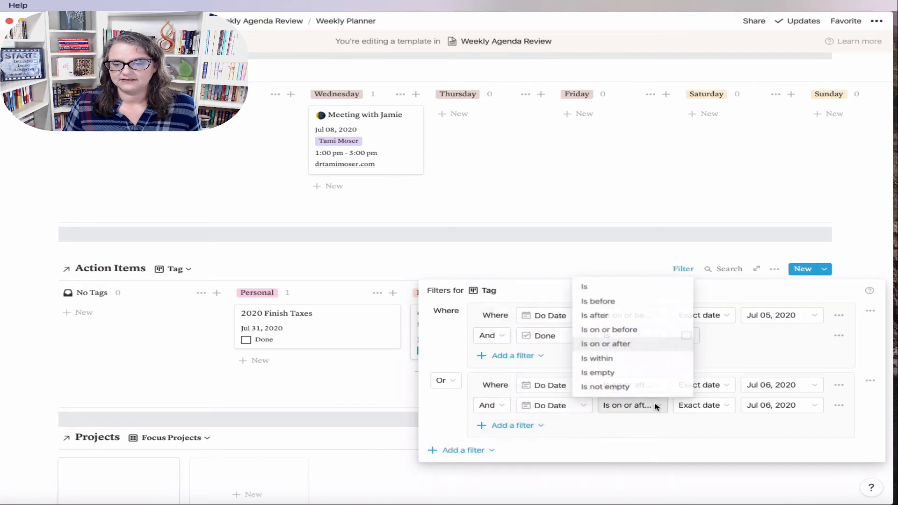
{"action": "left_click", "coordinate": [645, 332]}
{"action": "left_click", "coordinate": [815, 406]}
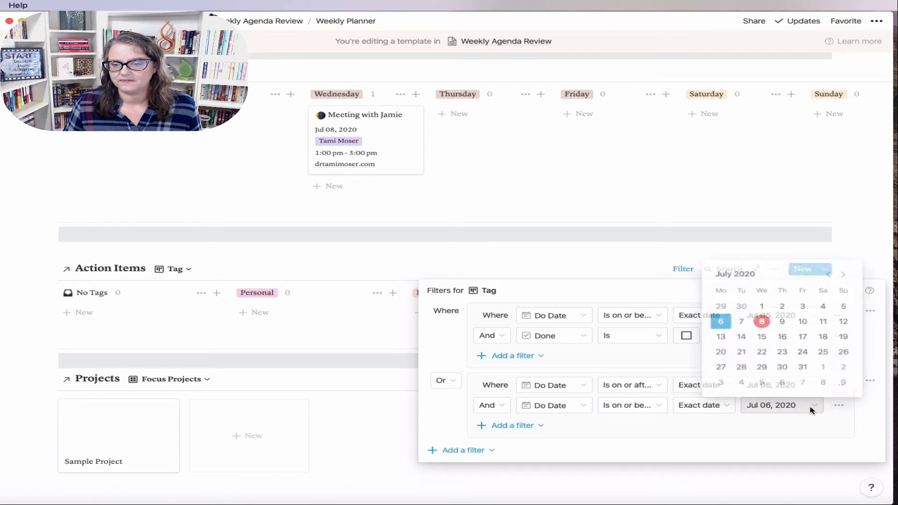
{"action": "left_click", "coordinate": [845, 323]}
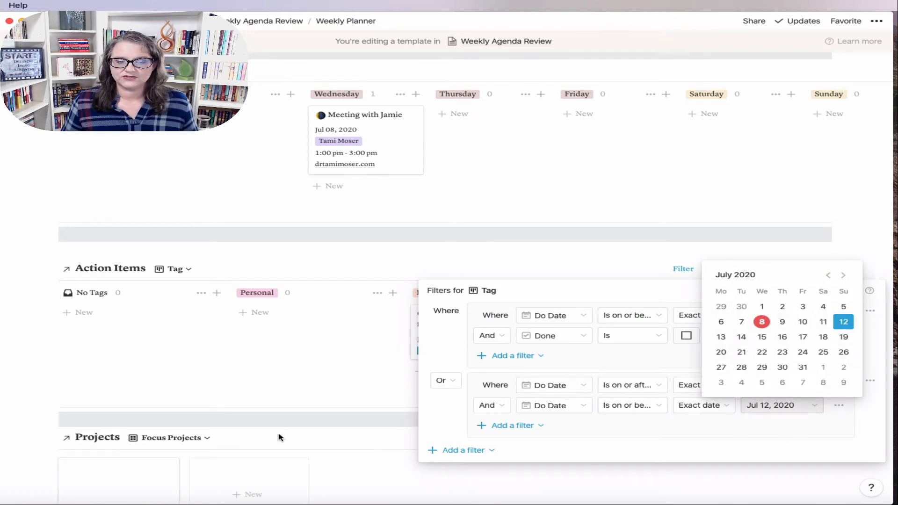
{"action": "left_click", "coordinate": [275, 386]}
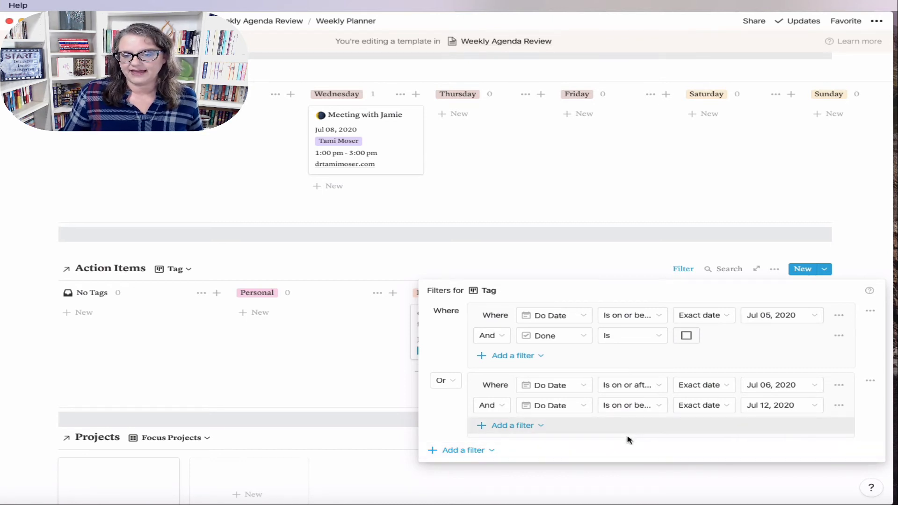
Step: Close the filter settings and untick Done on the Jul 10, 2020 newsletter card under Business
{"action": "left_click", "coordinate": [216, 372]}
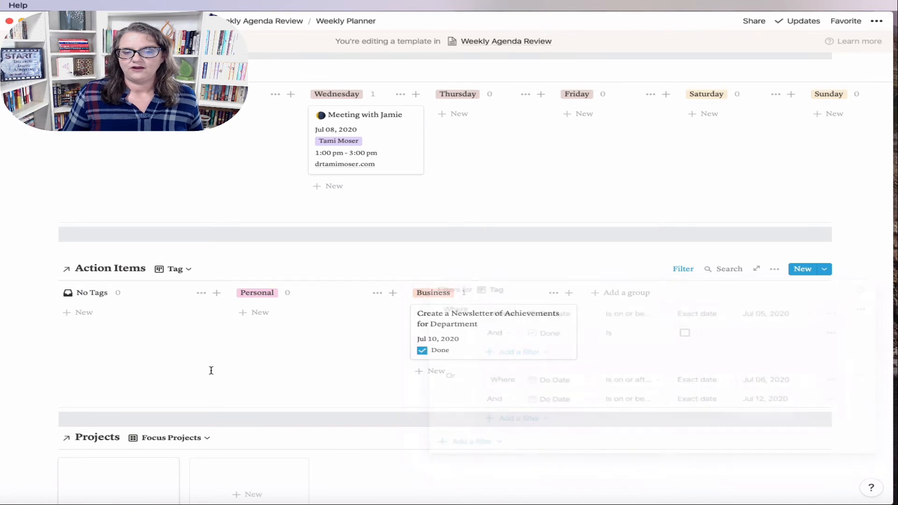
{"action": "left_click", "coordinate": [423, 351]}
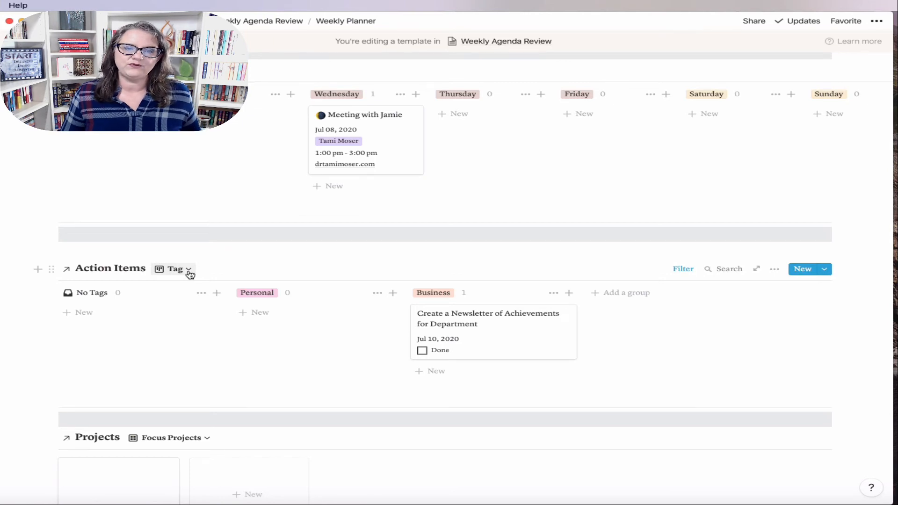
{"action": "scroll", "coordinate": [458, 296], "scroll_direction": "up", "scroll_amount": 5}
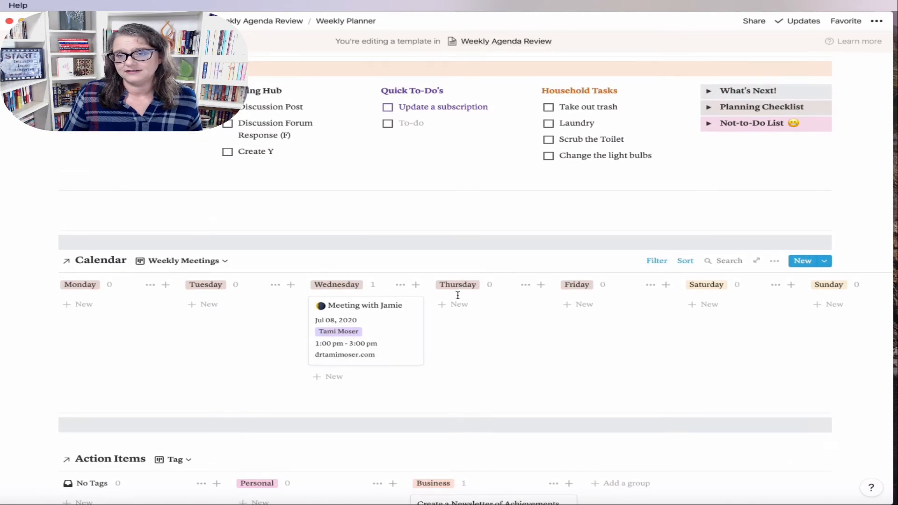
{"action": "scroll", "coordinate": [458, 295], "scroll_direction": "up", "scroll_amount": 5}
{"action": "scroll", "coordinate": [458, 295], "scroll_direction": "down", "scroll_amount": 7}
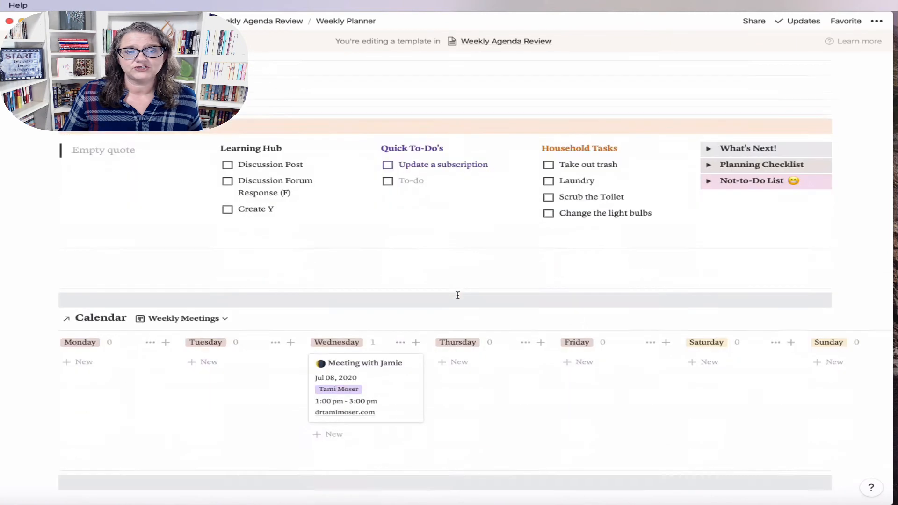
{"action": "scroll", "coordinate": [460, 297], "scroll_direction": "down", "scroll_amount": 4}
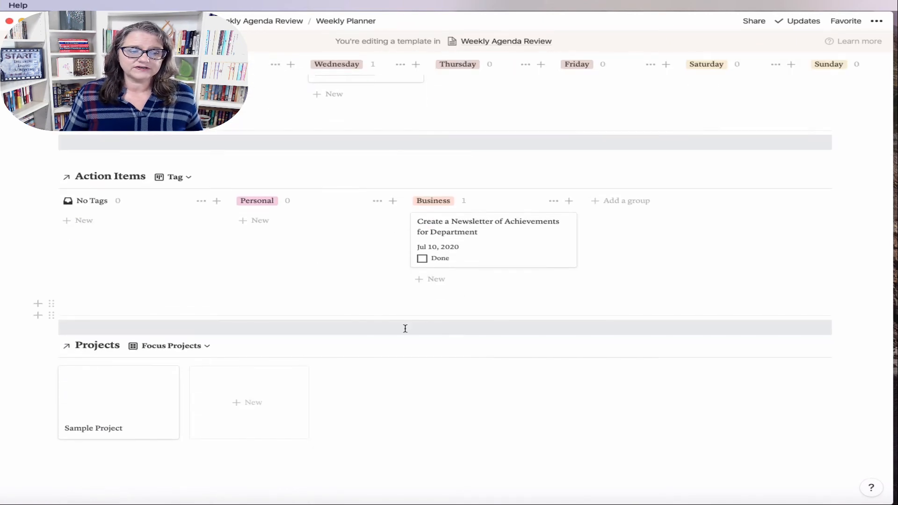
{"action": "scroll", "coordinate": [541, 254], "scroll_direction": "up", "scroll_amount": 7}
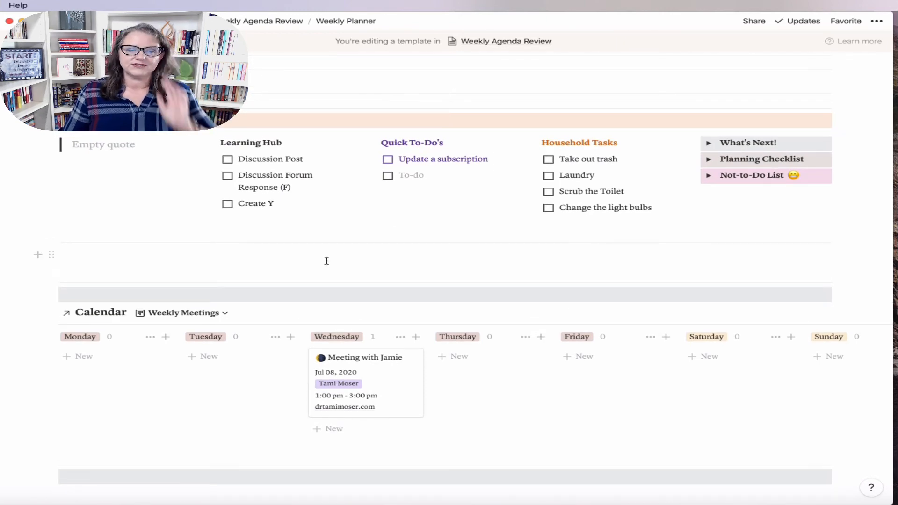
{"action": "scroll", "coordinate": [326, 261], "scroll_direction": "up", "scroll_amount": 4}
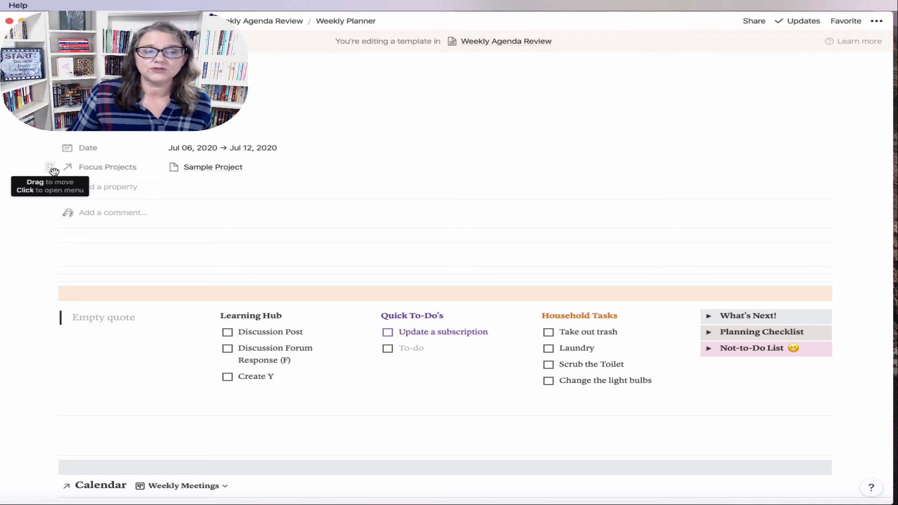
Step: Check the Focus Projects property options, then switch to the other workspace's July 6 – July 12 agenda
{"action": "left_click", "coordinate": [55, 173]}
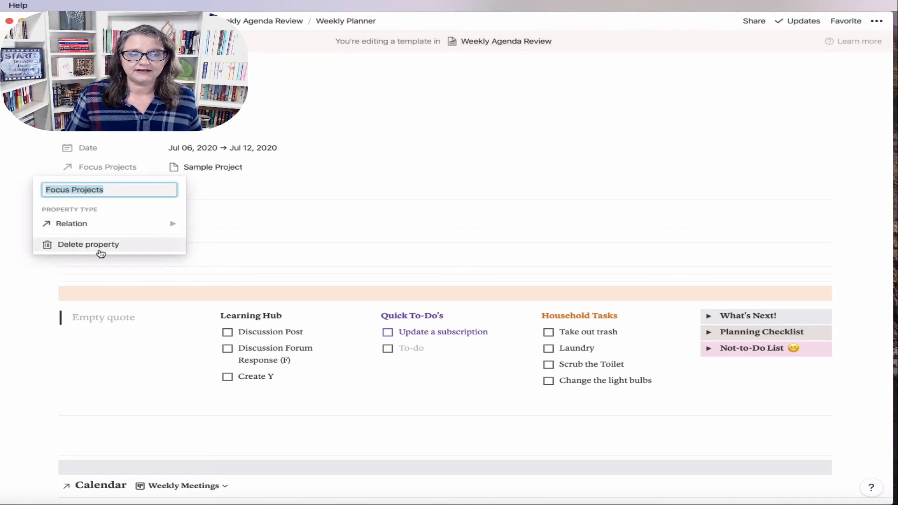
{"action": "left_click", "coordinate": [264, 227]}
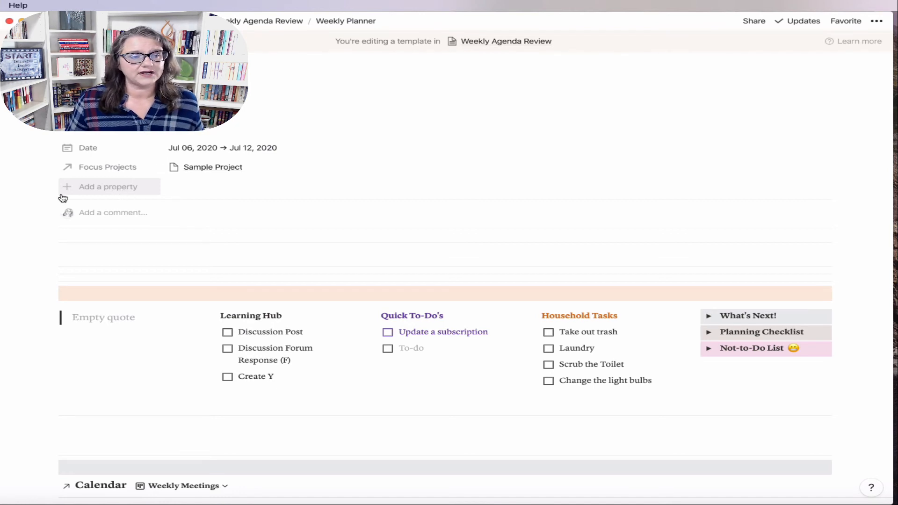
{"action": "mouse_move", "coordinate": [8, 199]}
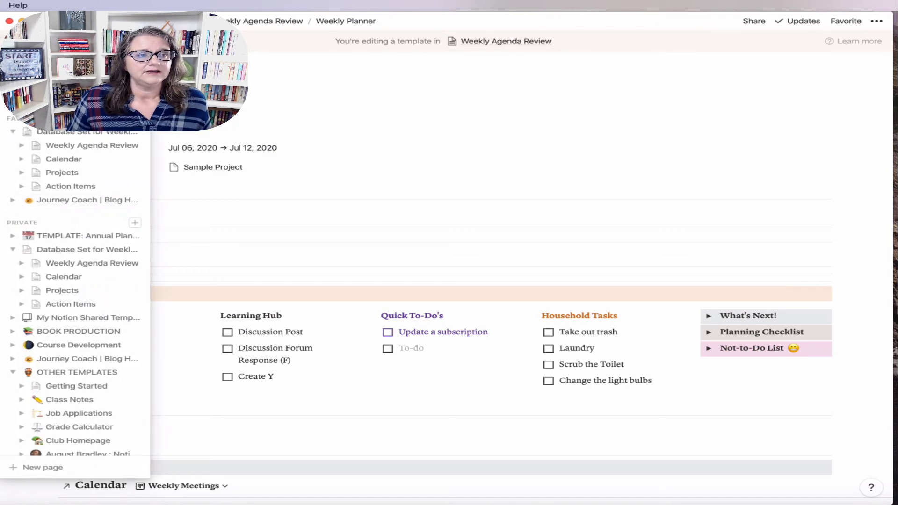
{"action": "left_click", "coordinate": [56, 48]}
{"action": "left_click", "coordinate": [88, 105]}
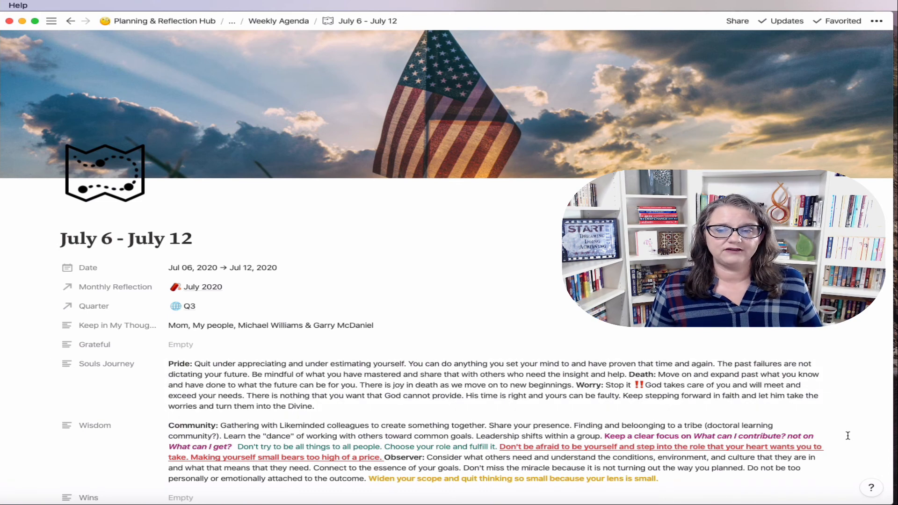
{"action": "scroll", "coordinate": [847, 435], "scroll_direction": "down", "scroll_amount": 2}
{"action": "scroll", "coordinate": [847, 435], "scroll_direction": "down", "scroll_amount": 2}
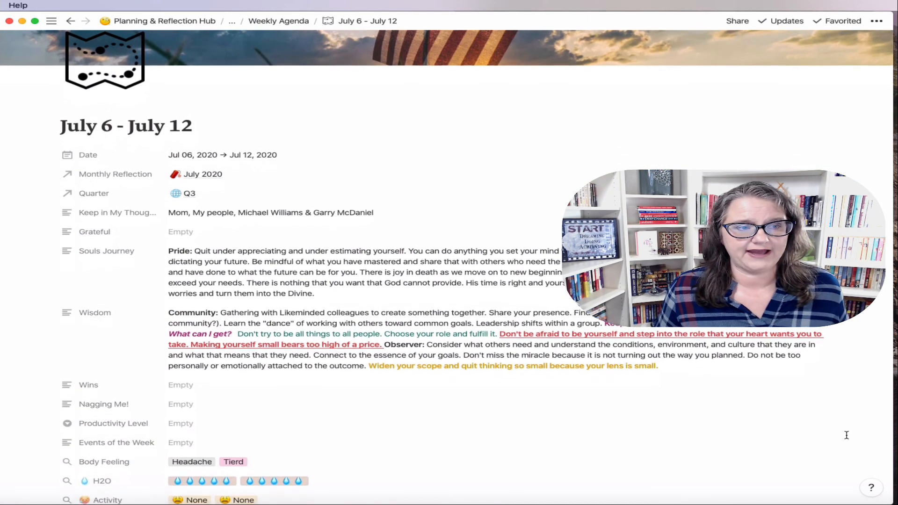
{"action": "scroll", "coordinate": [847, 435], "scroll_direction": "down", "scroll_amount": 1}
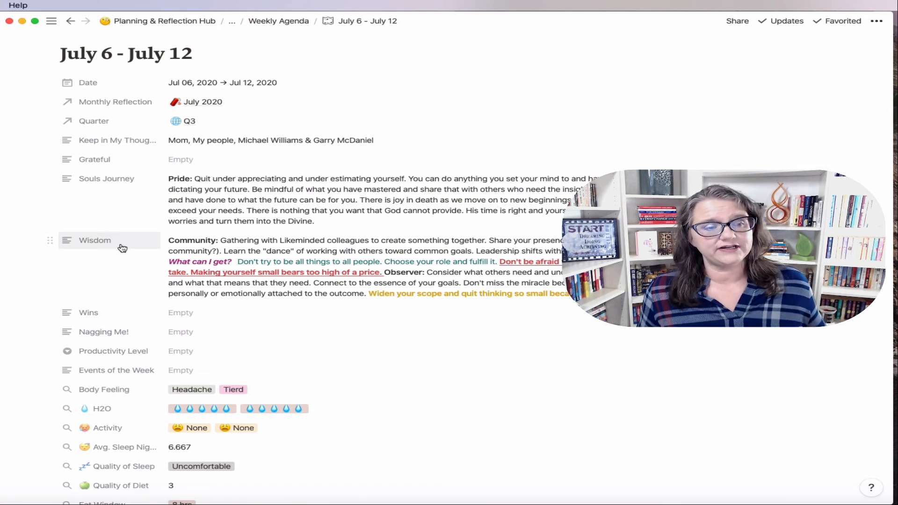
{"action": "scroll", "coordinate": [122, 248], "scroll_direction": "down", "scroll_amount": 5}
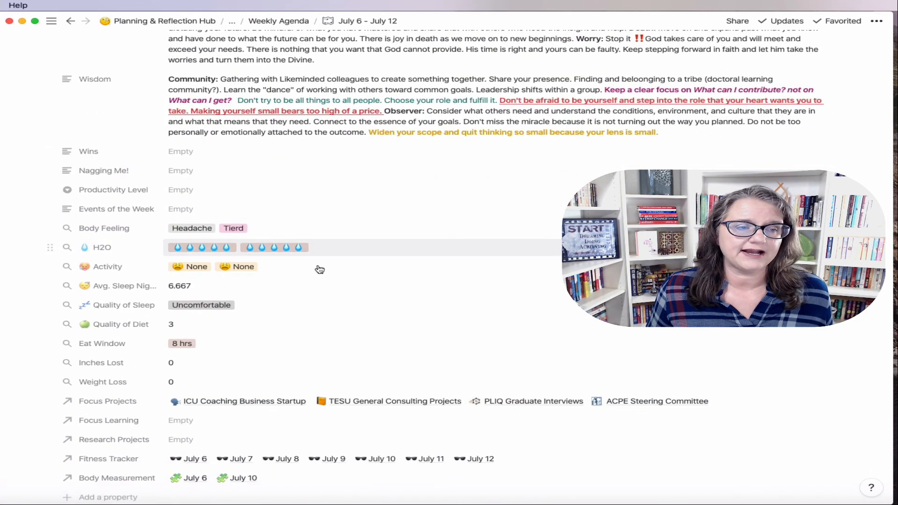
{"action": "scroll", "coordinate": [320, 270], "scroll_direction": "down", "scroll_amount": 3}
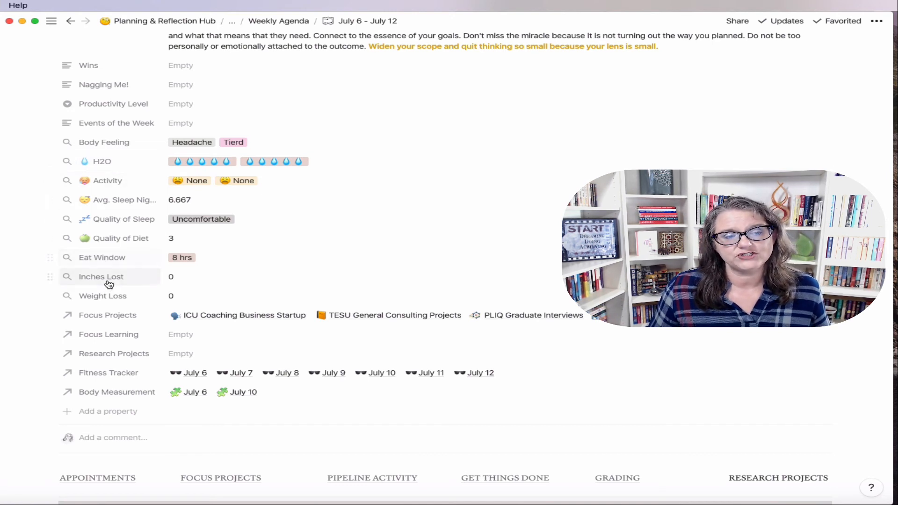
{"action": "scroll", "coordinate": [112, 305], "scroll_direction": "down", "scroll_amount": 5}
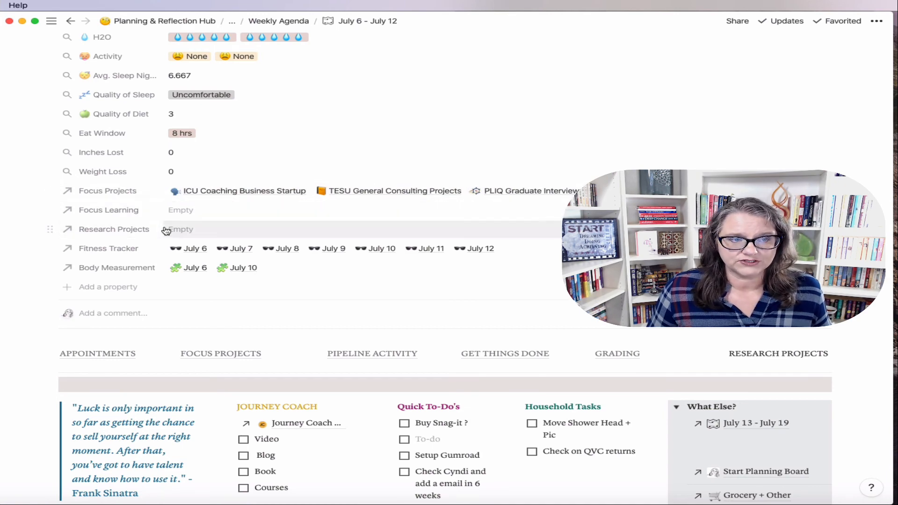
{"action": "scroll", "coordinate": [401, 368], "scroll_direction": "down", "scroll_amount": 4}
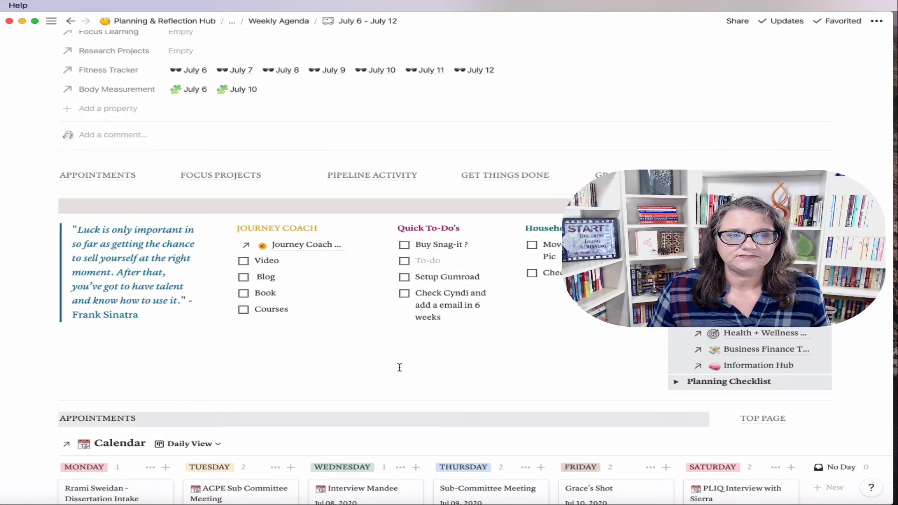
Step: Browse the Calendar and Actions view lists without changing the current view
{"action": "scroll", "coordinate": [322, 206], "scroll_direction": "down", "scroll_amount": 6}
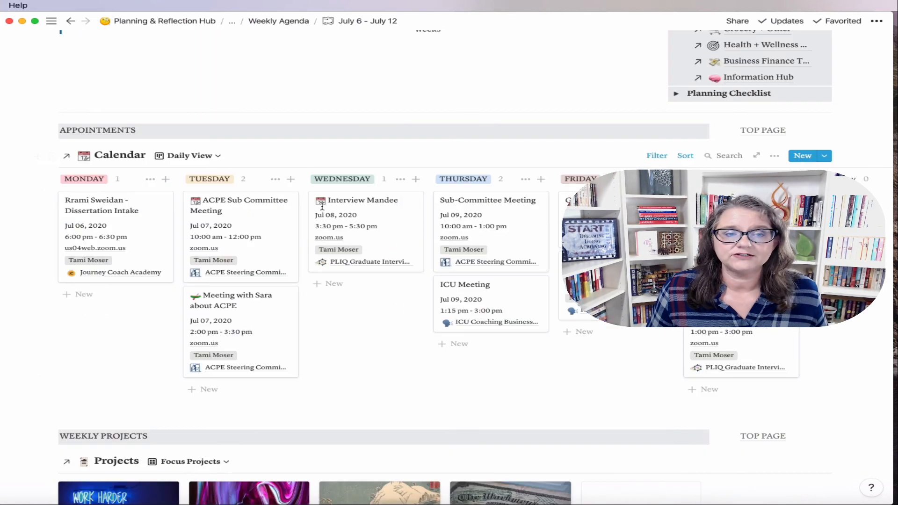
{"action": "left_click", "coordinate": [198, 155]}
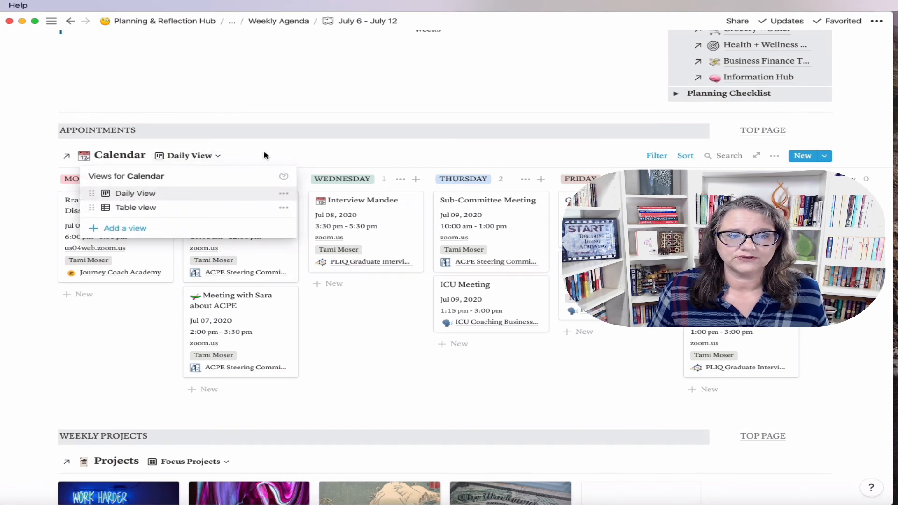
{"action": "left_click", "coordinate": [279, 156]}
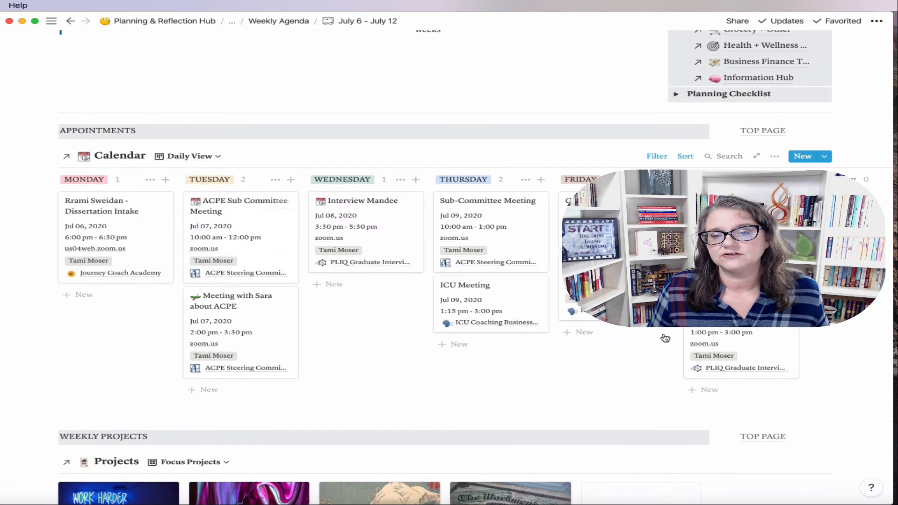
{"action": "scroll", "coordinate": [555, 360], "scroll_direction": "down", "scroll_amount": 6}
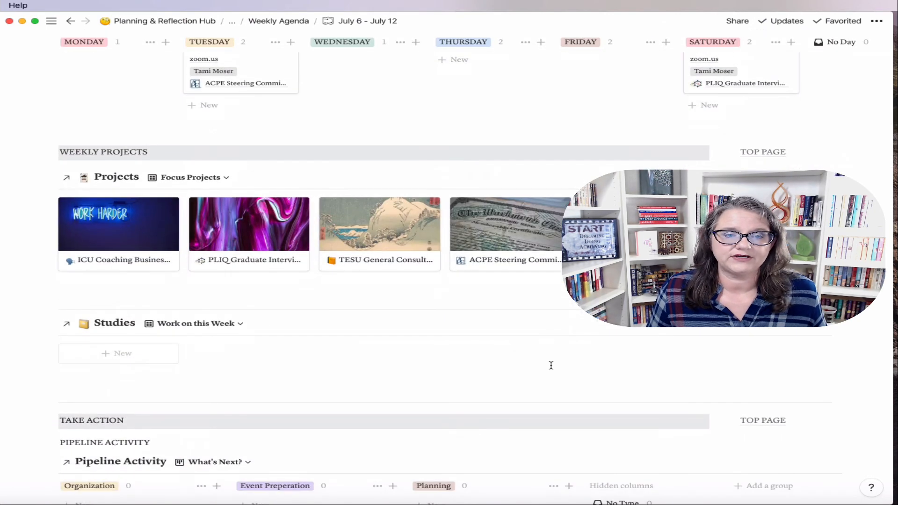
{"action": "scroll", "coordinate": [369, 343], "scroll_direction": "down", "scroll_amount": 2}
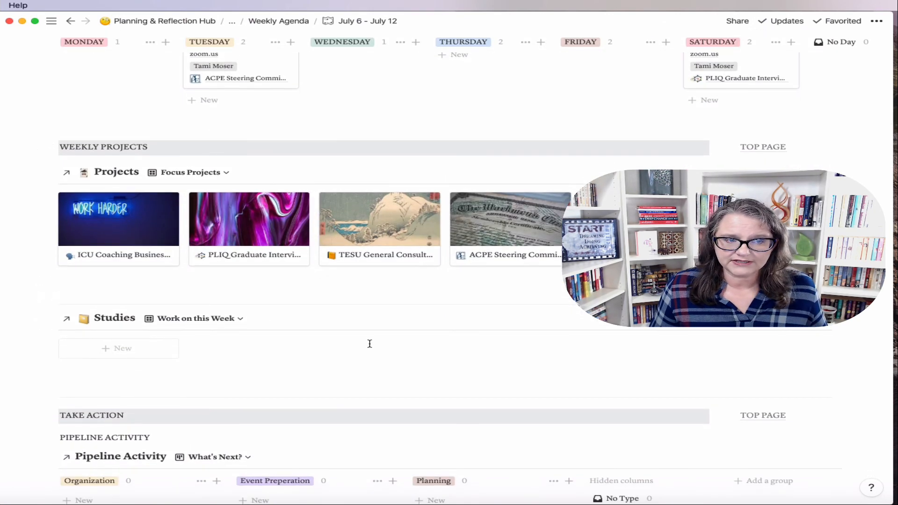
{"action": "scroll", "coordinate": [507, 354], "scroll_direction": "down", "scroll_amount": 6}
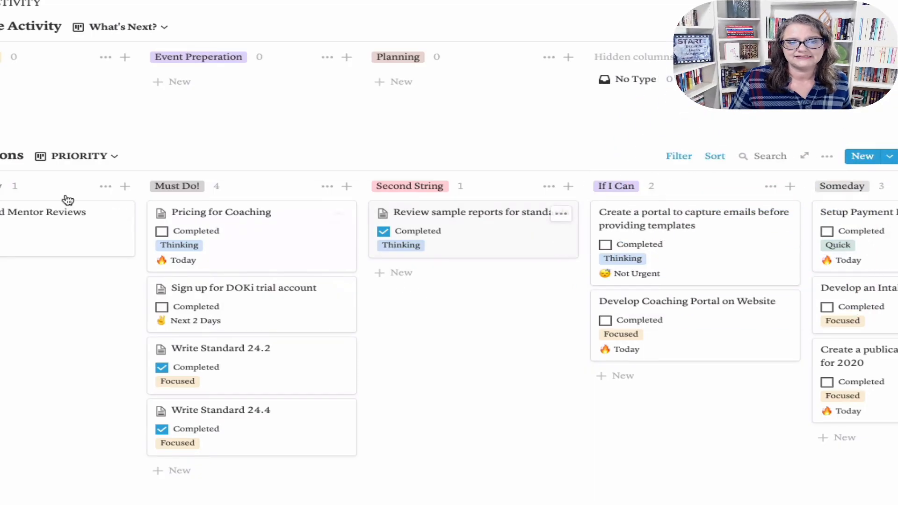
{"action": "left_click", "coordinate": [116, 157]}
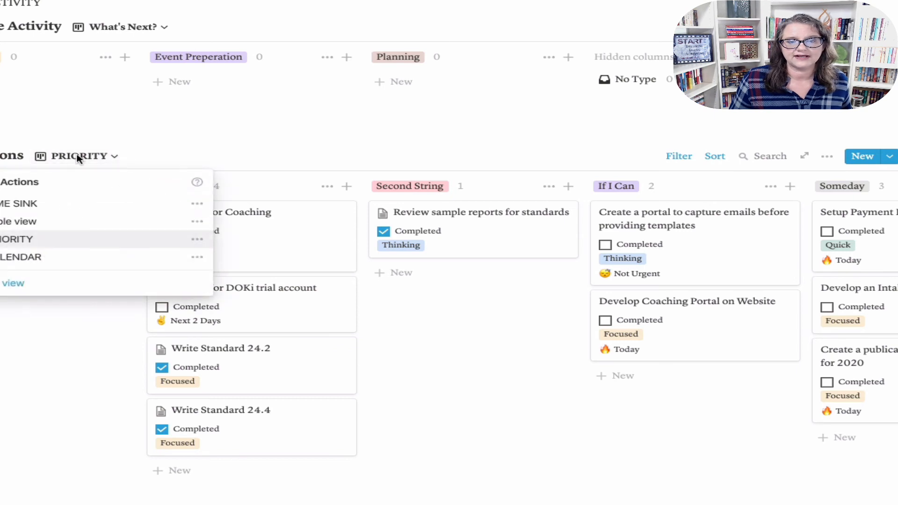
{"action": "left_click", "coordinate": [524, 415]}
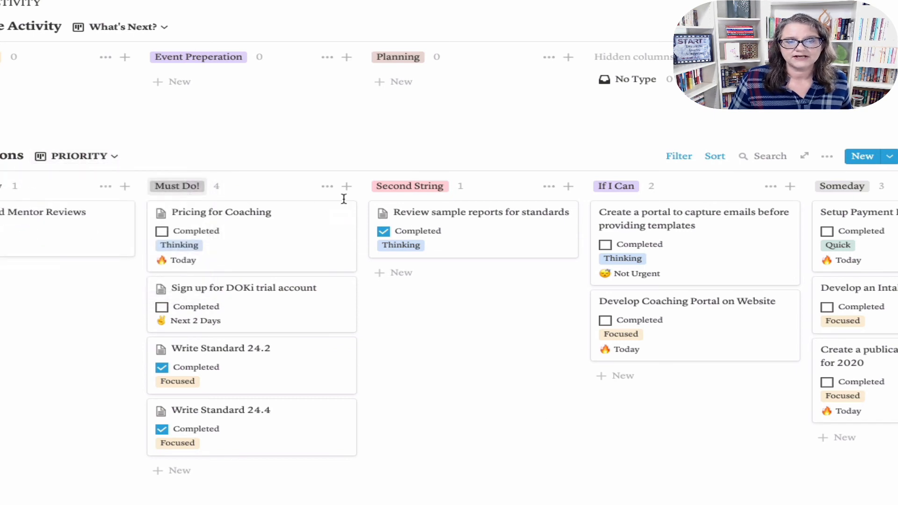
{"action": "scroll", "coordinate": [861, 223], "scroll_direction": "right", "scroll_amount": 10}
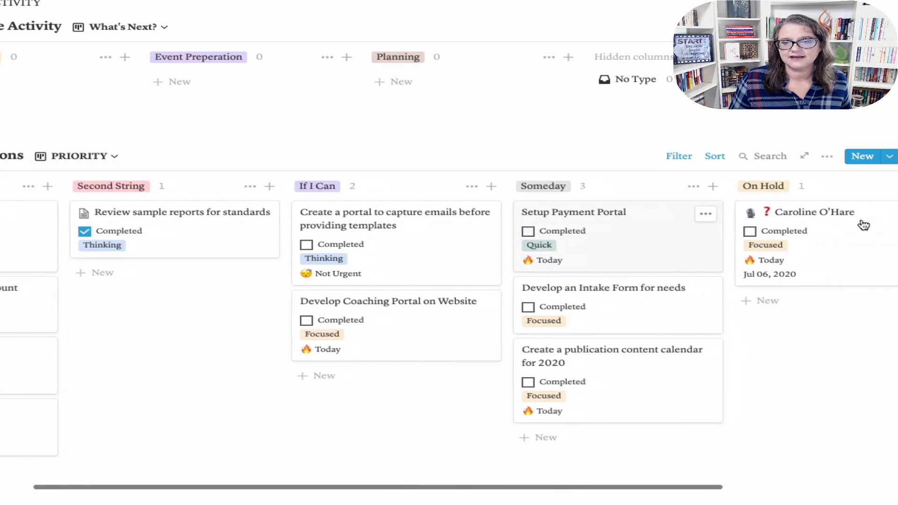
{"action": "scroll", "coordinate": [860, 222], "scroll_direction": "right", "scroll_amount": 2}
{"action": "scroll", "coordinate": [860, 222], "scroll_direction": "left", "scroll_amount": 12}
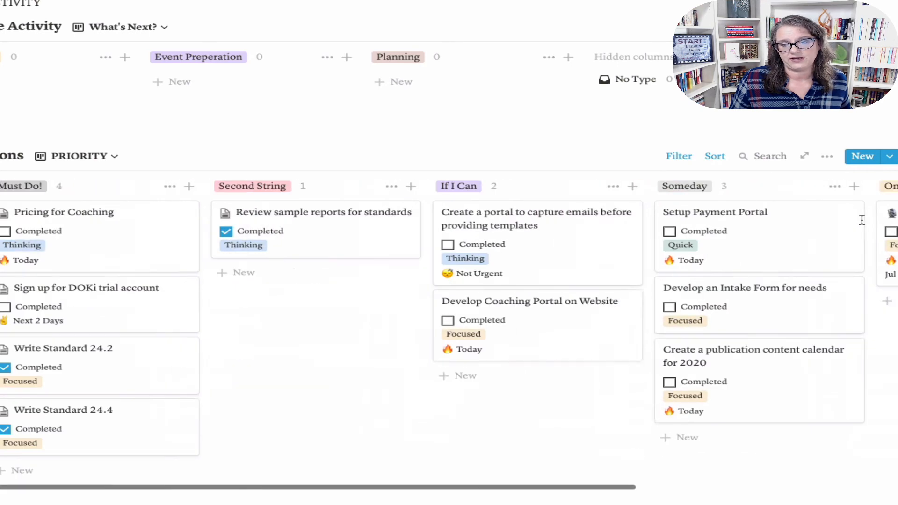
Step: Show Actions grouped by TIME SINK with the 30 minutes column before 50 minutes
{"action": "left_click", "coordinate": [112, 156]}
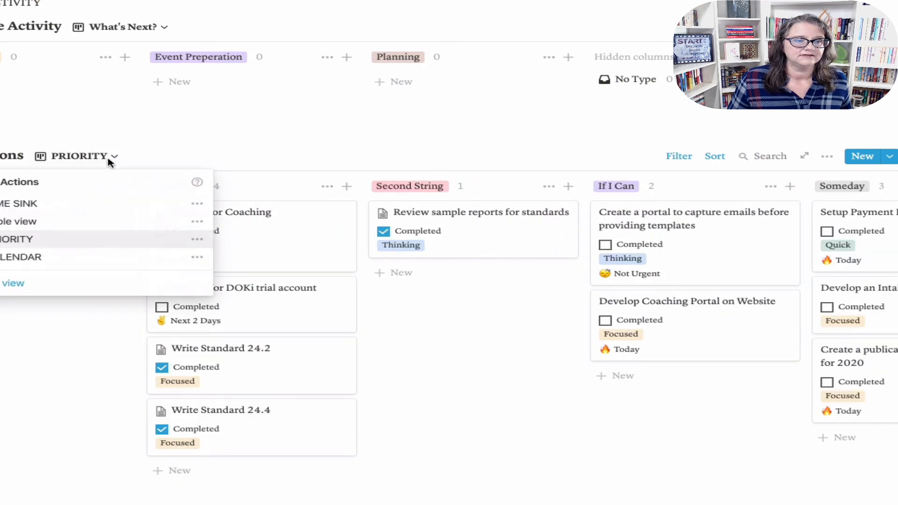
{"action": "left_click", "coordinate": [21, 203]}
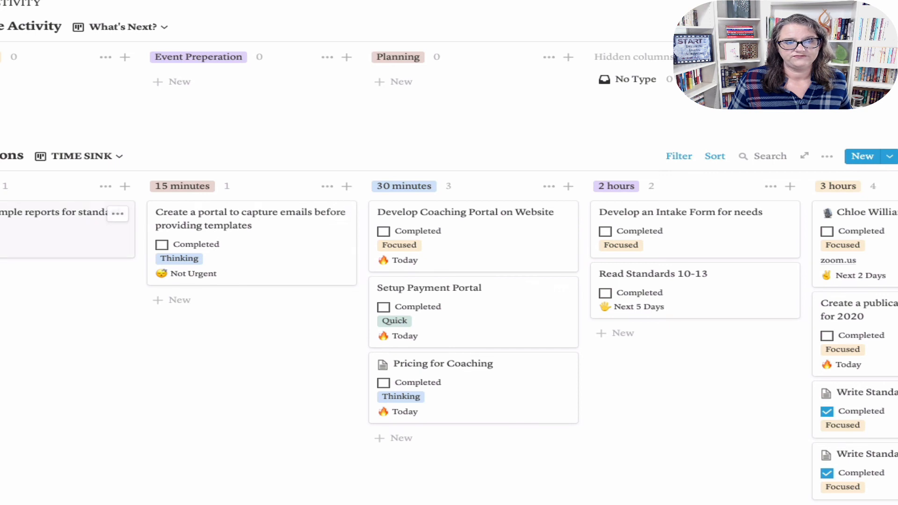
{"action": "left_click_drag", "start_coordinate": [214, 195], "coordinate": [56, 187]}
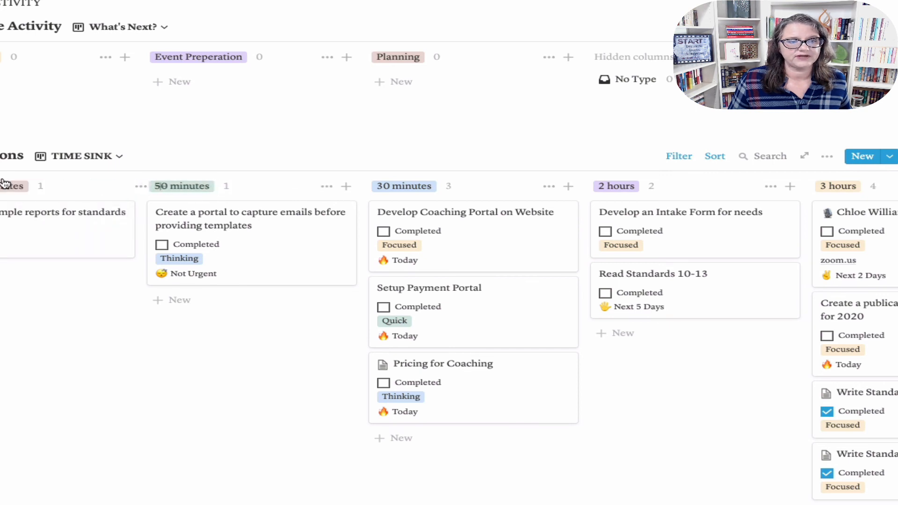
{"action": "left_click_drag", "start_coordinate": [411, 191], "coordinate": [185, 187]}
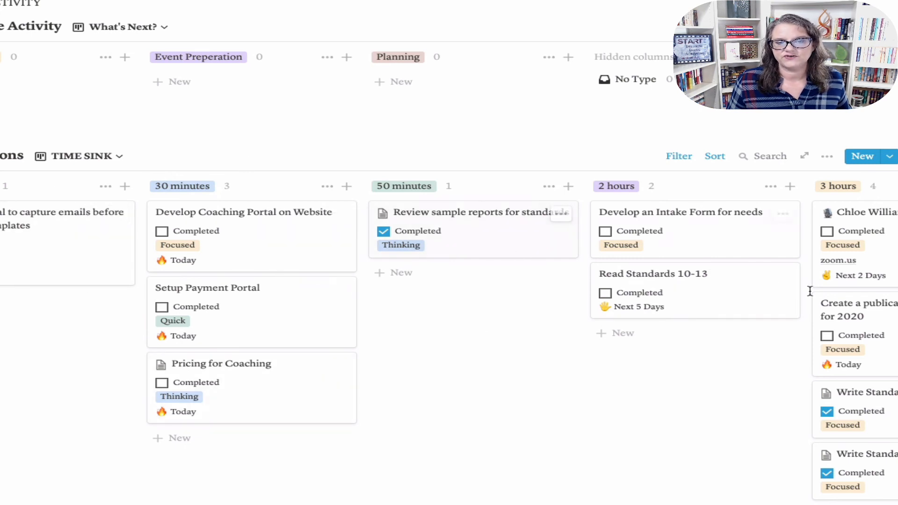
{"action": "scroll", "coordinate": [816, 297], "scroll_direction": "right", "scroll_amount": 10}
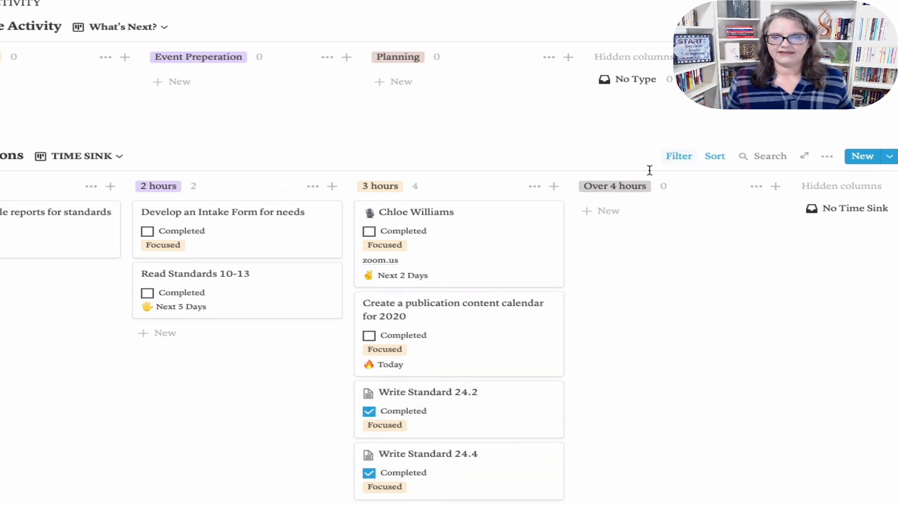
{"action": "scroll", "coordinate": [744, 289], "scroll_direction": "down", "scroll_amount": 1}
{"action": "scroll", "coordinate": [703, 268], "scroll_direction": "left", "scroll_amount": 10}
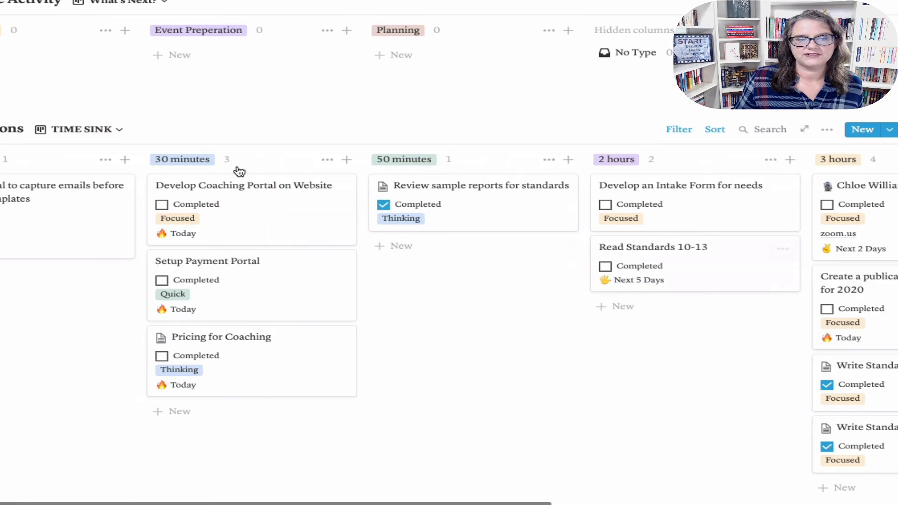
Step: Move the PRIORITY view to the top of the Actions views and display it
{"action": "left_click", "coordinate": [80, 127]}
{"action": "left_click", "coordinate": [30, 231]}
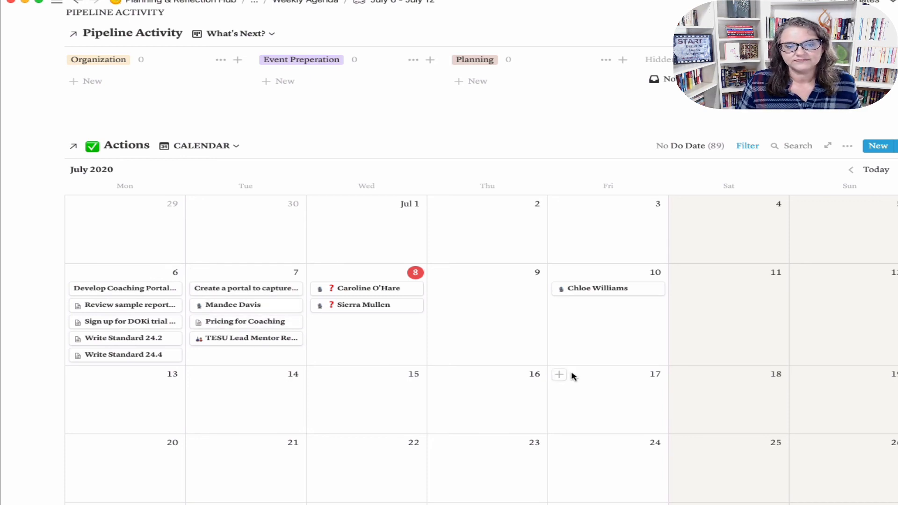
{"action": "scroll", "coordinate": [573, 376], "scroll_direction": "down", "scroll_amount": 5}
{"action": "scroll", "coordinate": [569, 371], "scroll_direction": "up", "scroll_amount": 3}
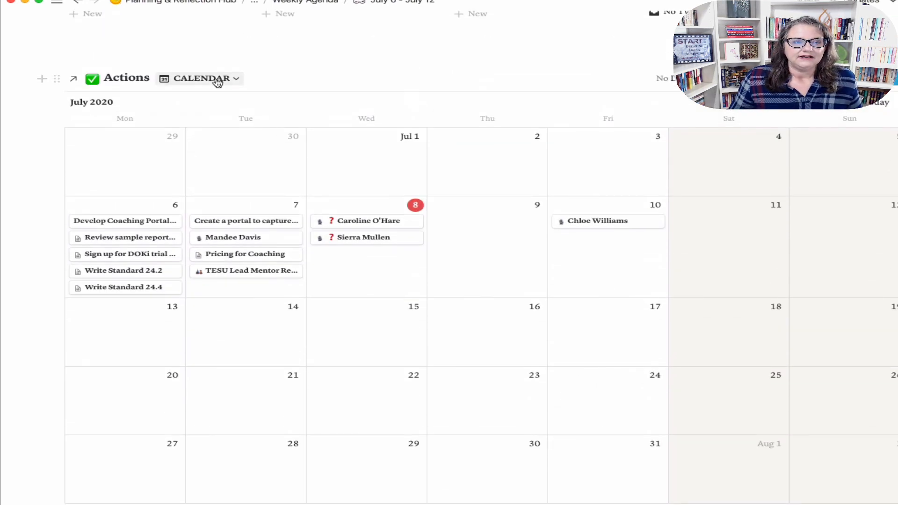
{"action": "left_click", "coordinate": [218, 82]}
{"action": "left_click_drag", "start_coordinate": [146, 150], "coordinate": [140, 118]}
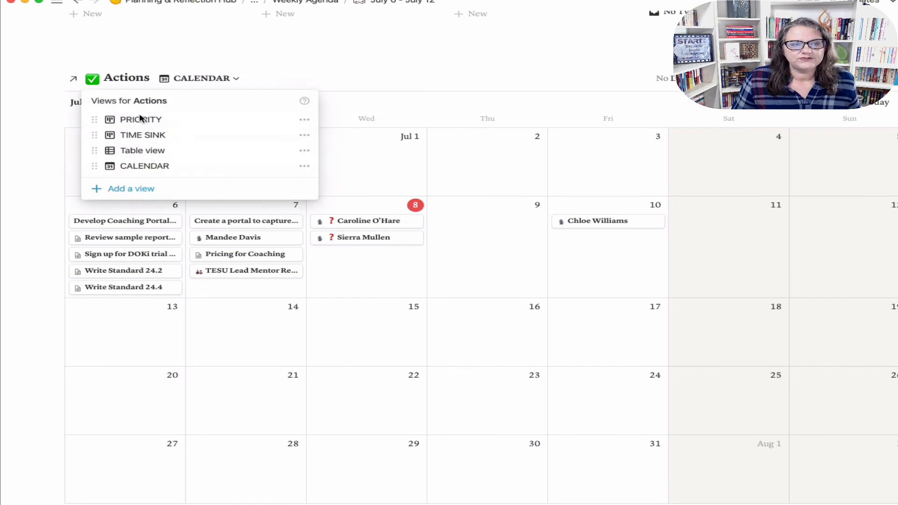
{"action": "left_click", "coordinate": [140, 120]}
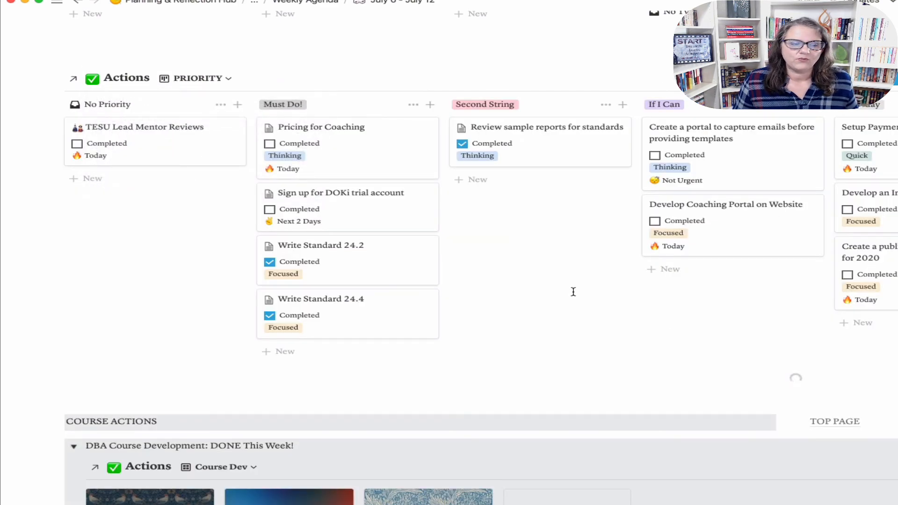
{"action": "scroll", "coordinate": [573, 291], "scroll_direction": "down", "scroll_amount": 10}
{"action": "scroll", "coordinate": [577, 291], "scroll_direction": "up", "scroll_amount": 15}
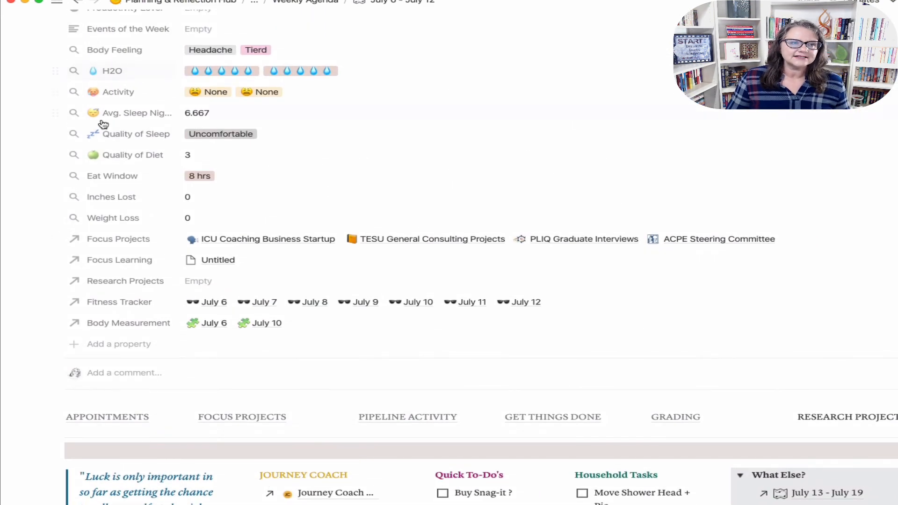
Step: Switch to The Journey Coach workspace and edit Weekly Agenda Review's Weekly Planner template
{"action": "mouse_move", "coordinate": [6, 133]}
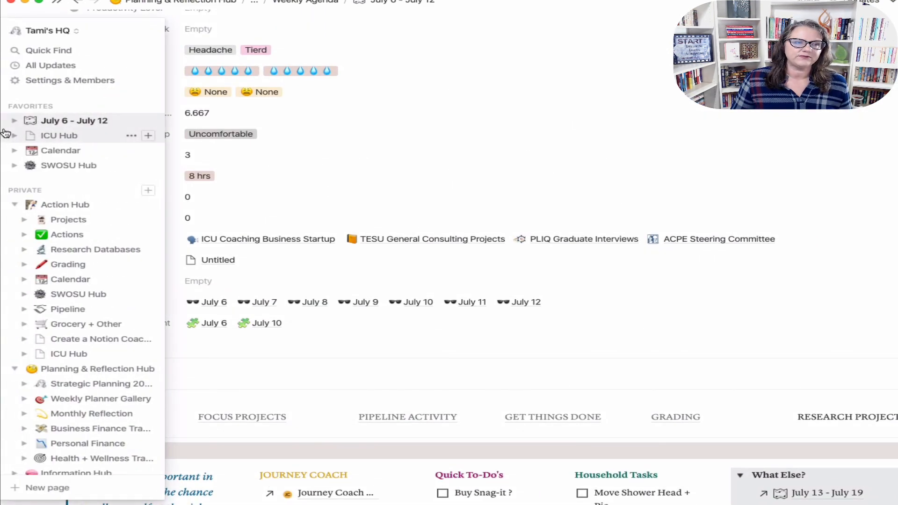
{"action": "left_click", "coordinate": [42, 31]}
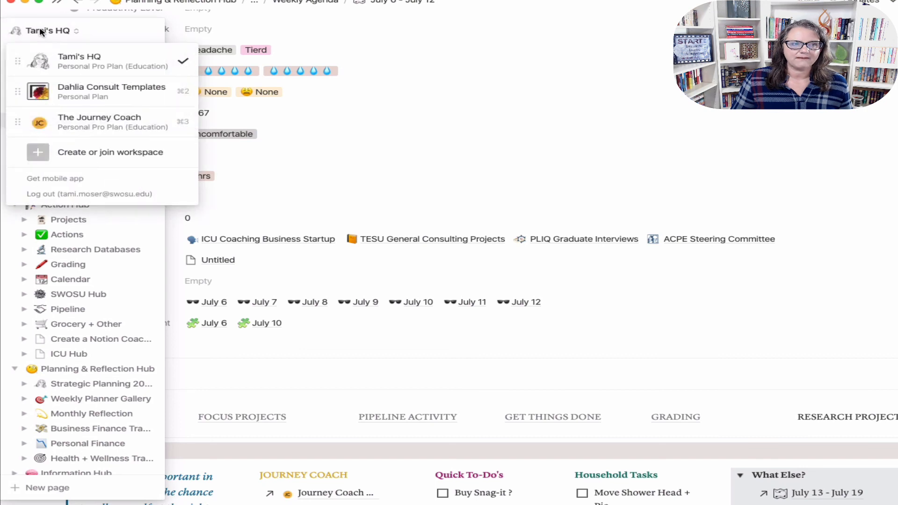
{"action": "left_click", "coordinate": [87, 126]}
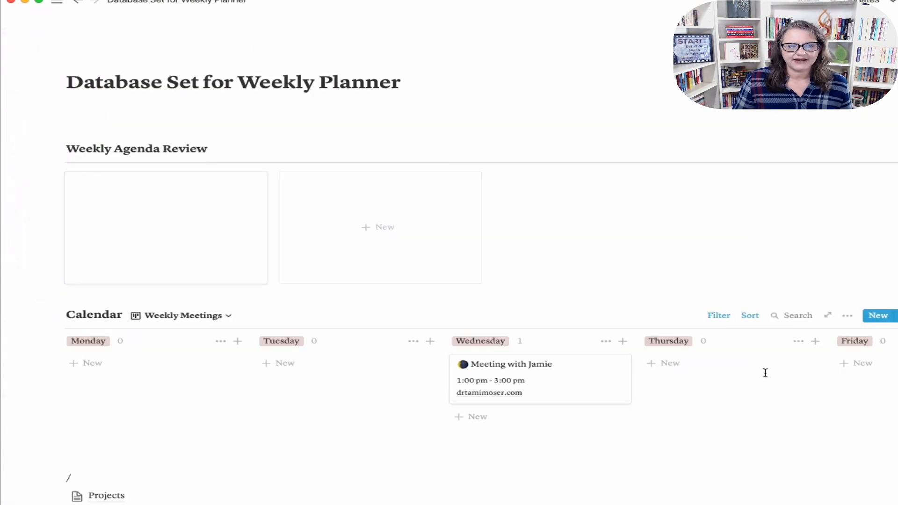
{"action": "left_click", "coordinate": [894, 150]}
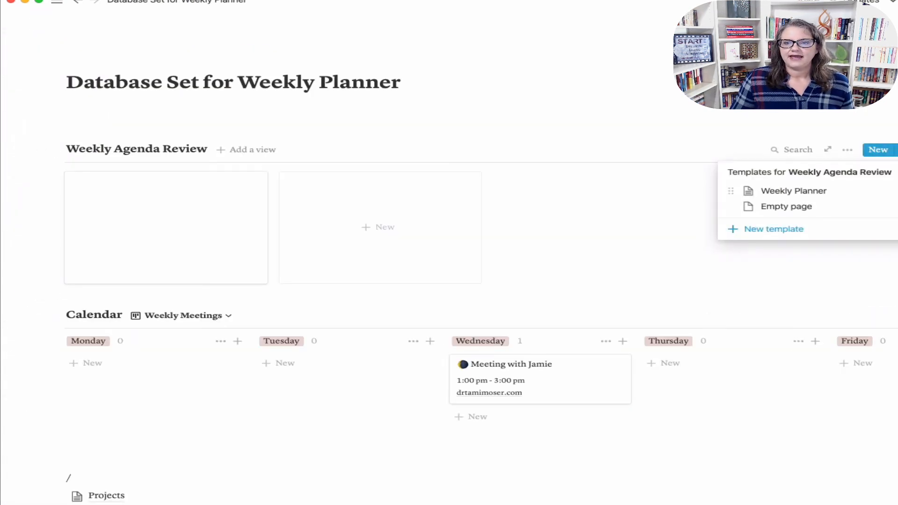
{"action": "left_click", "coordinate": [886, 191]}
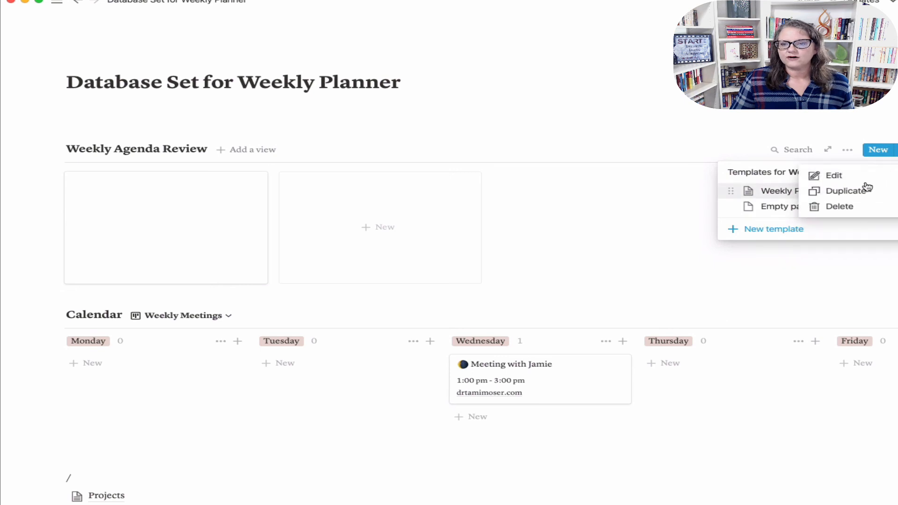
{"action": "left_click", "coordinate": [834, 175]}
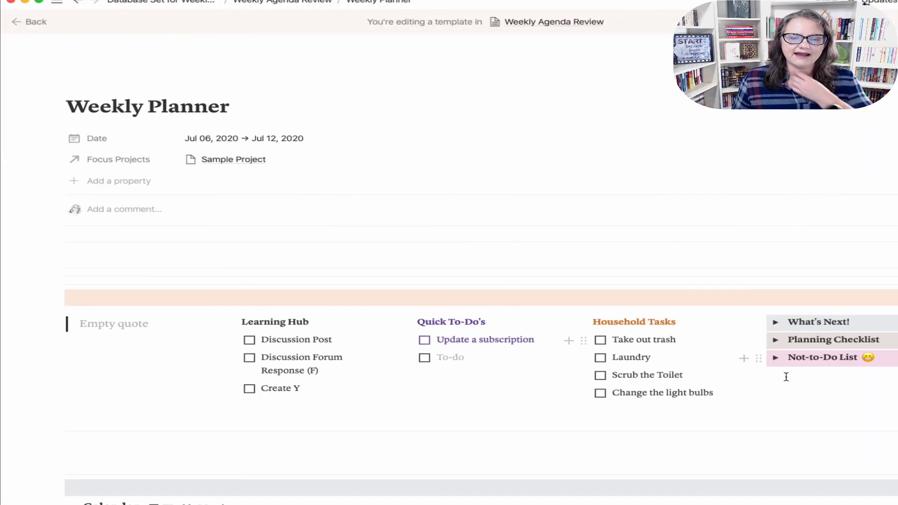
{"action": "scroll", "coordinate": [750, 420], "scroll_direction": "down", "scroll_amount": 5}
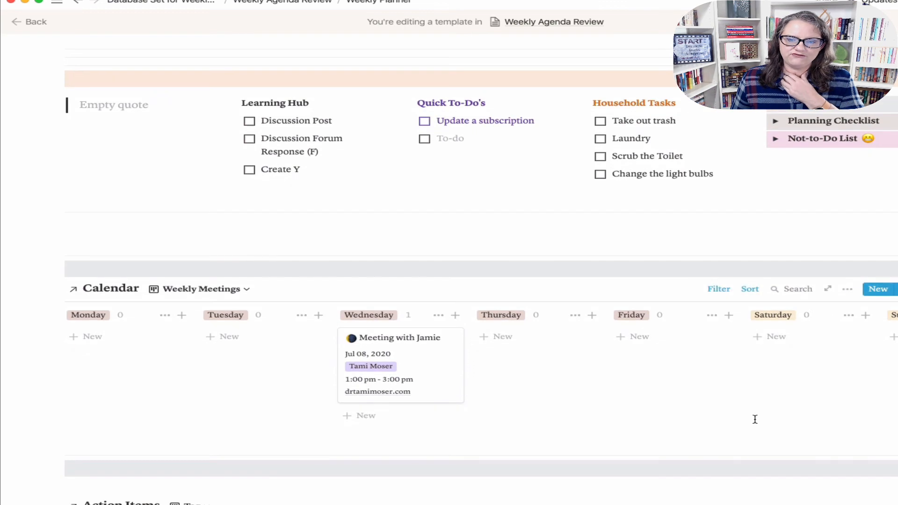
{"action": "scroll", "coordinate": [755, 420], "scroll_direction": "down", "scroll_amount": 5}
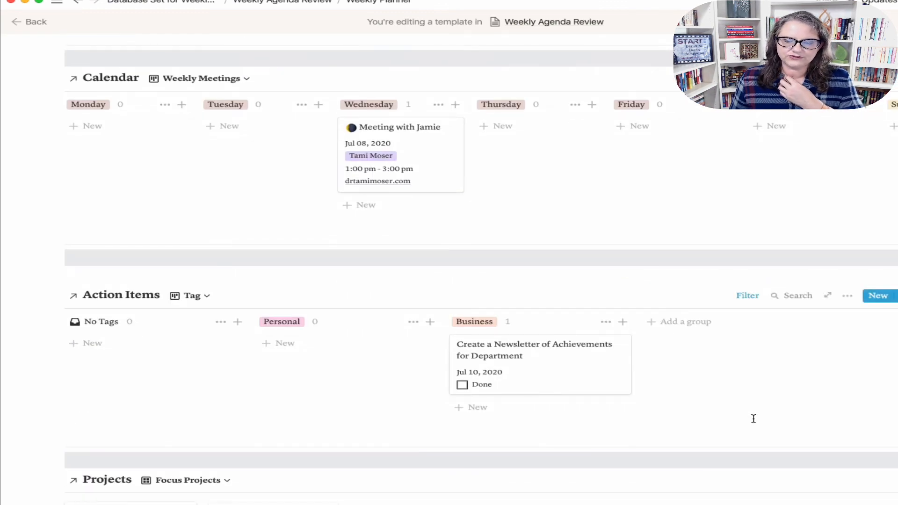
{"action": "scroll", "coordinate": [754, 419], "scroll_direction": "down", "scroll_amount": 5}
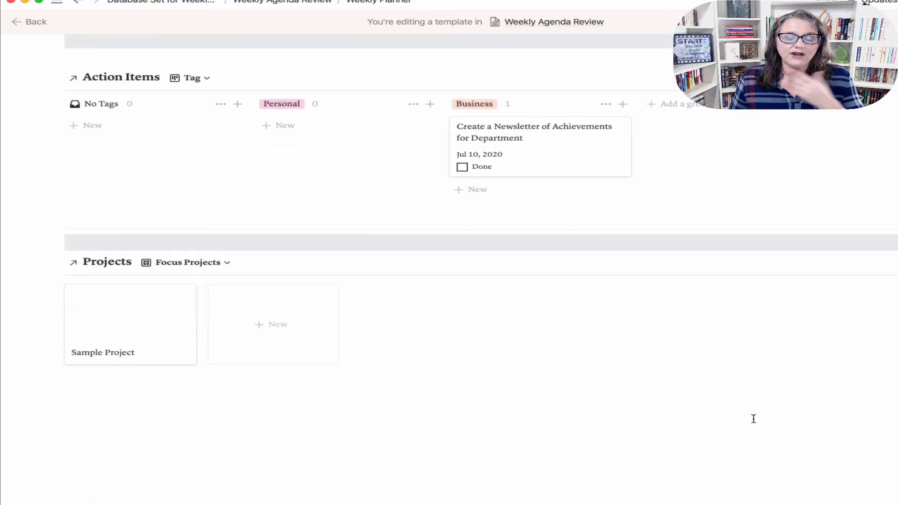
{"action": "scroll", "coordinate": [756, 421], "scroll_direction": "up", "scroll_amount": 3}
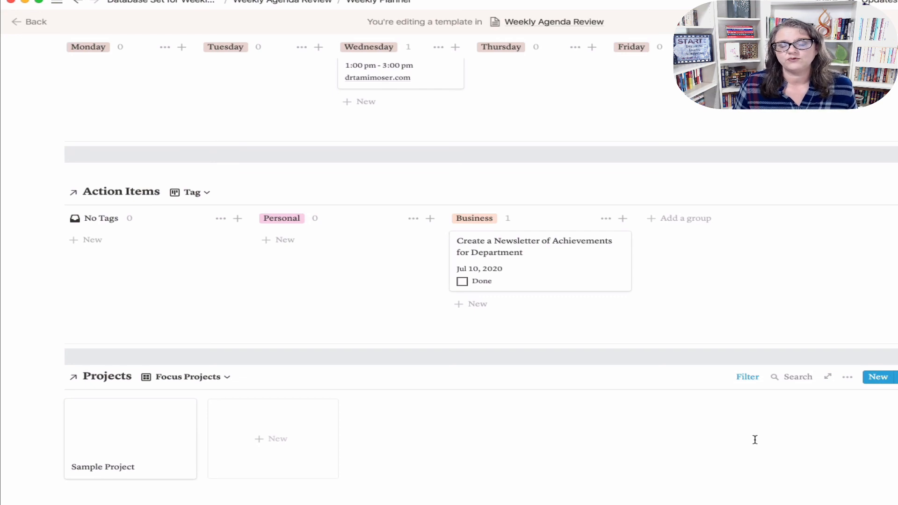
{"action": "scroll", "coordinate": [668, 345], "scroll_direction": "up", "scroll_amount": 15}
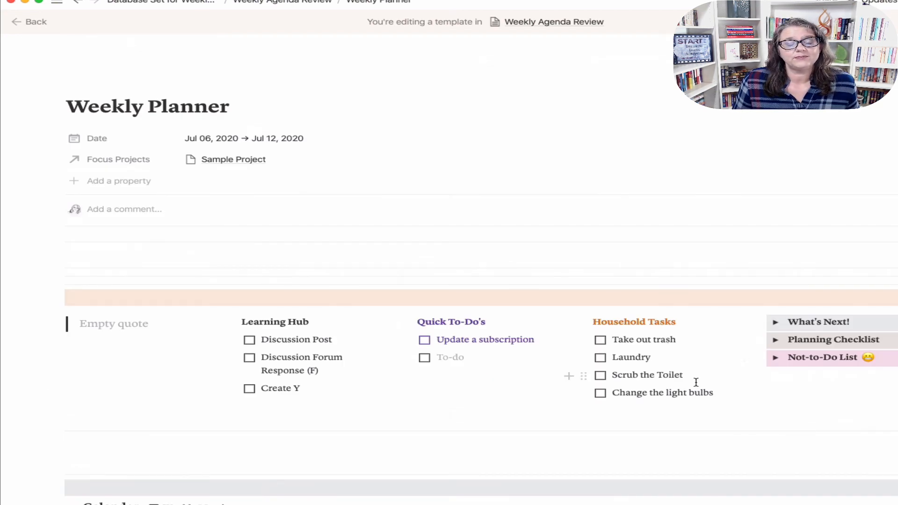